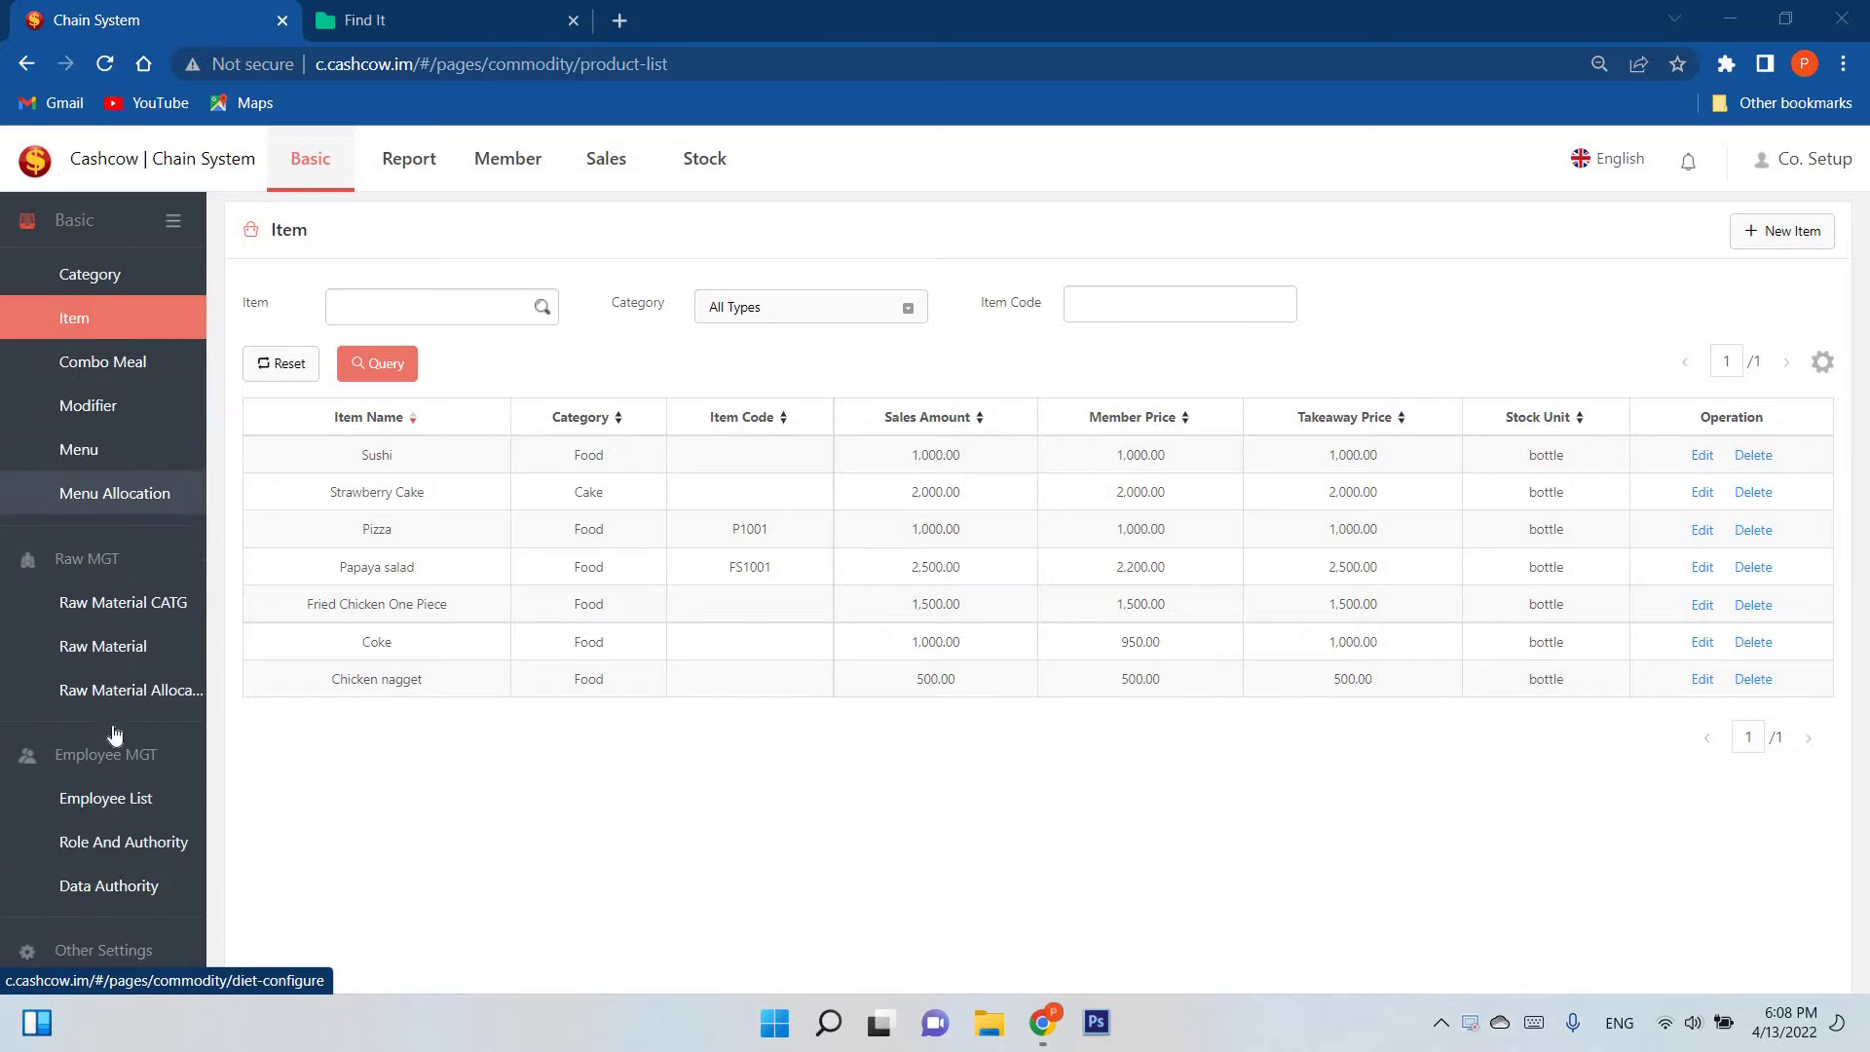
# Step: Open the Unit list under Item MGT, which shows the single unit bottle
pyautogui.scroll(3, 124, 604)
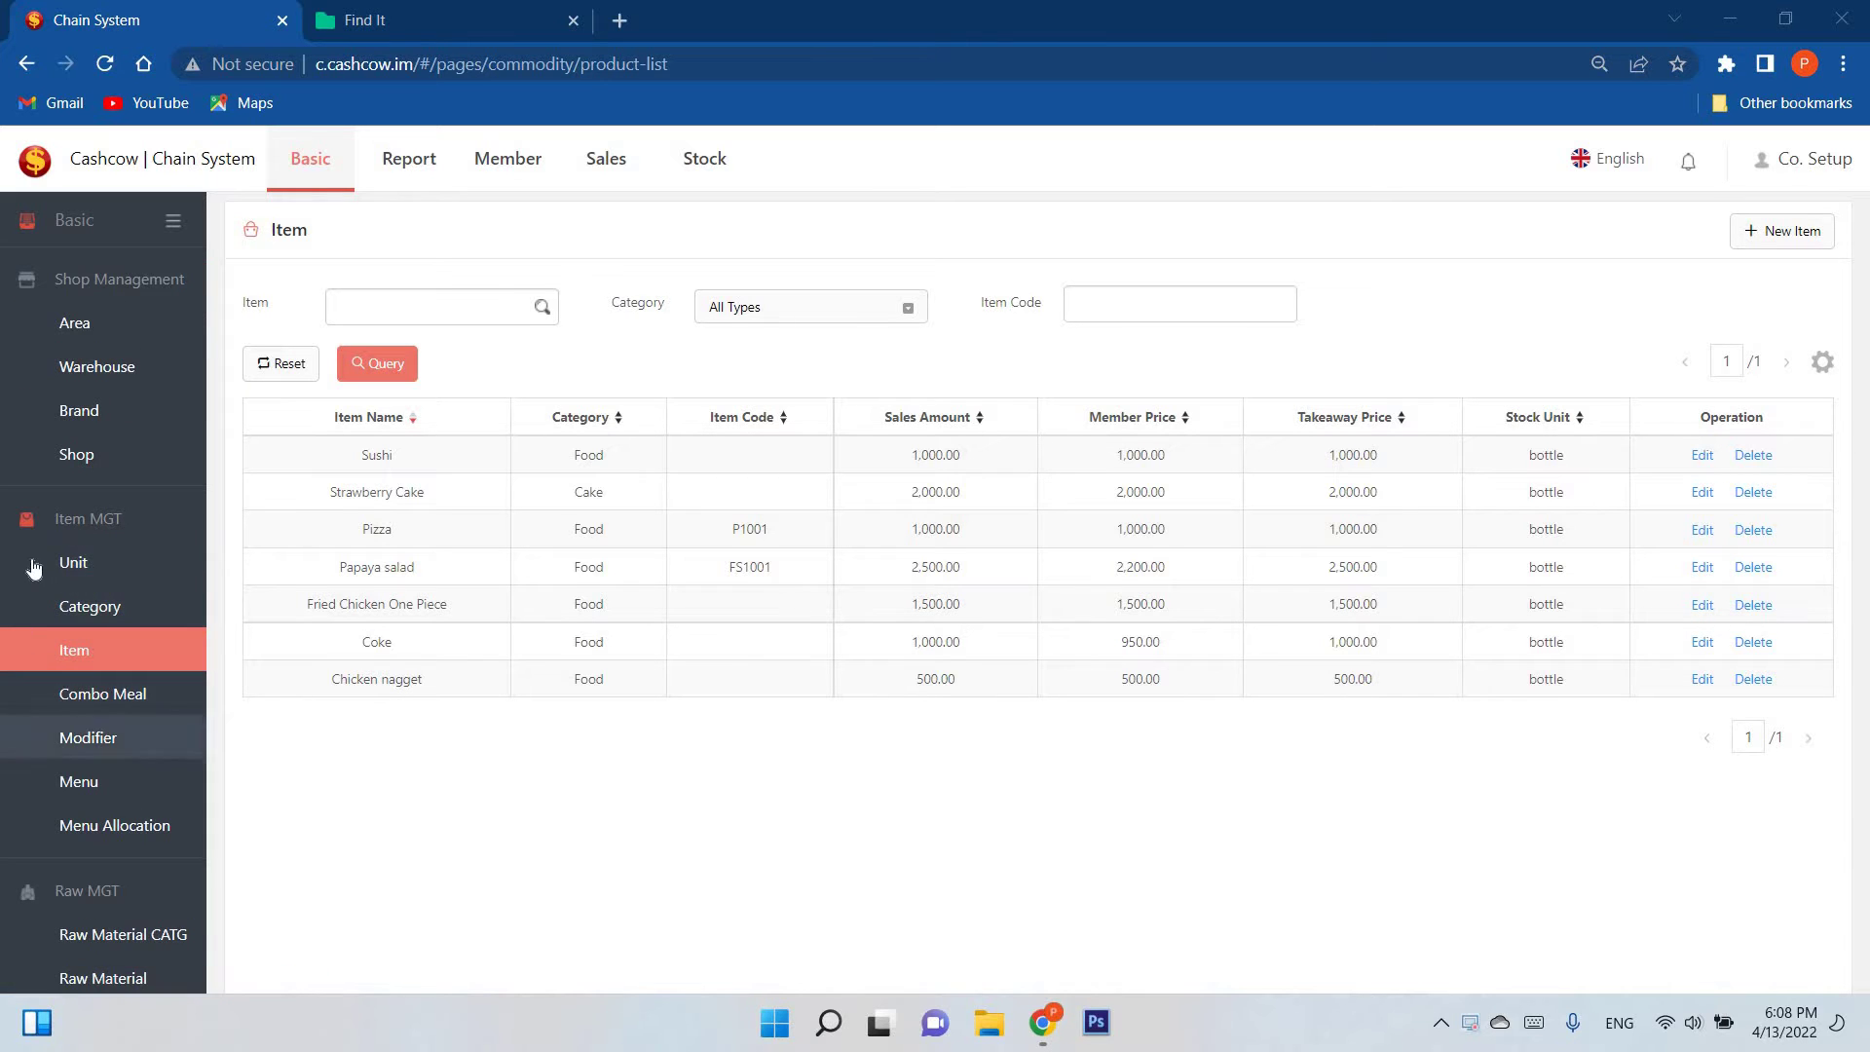
pyautogui.click(59, 570)
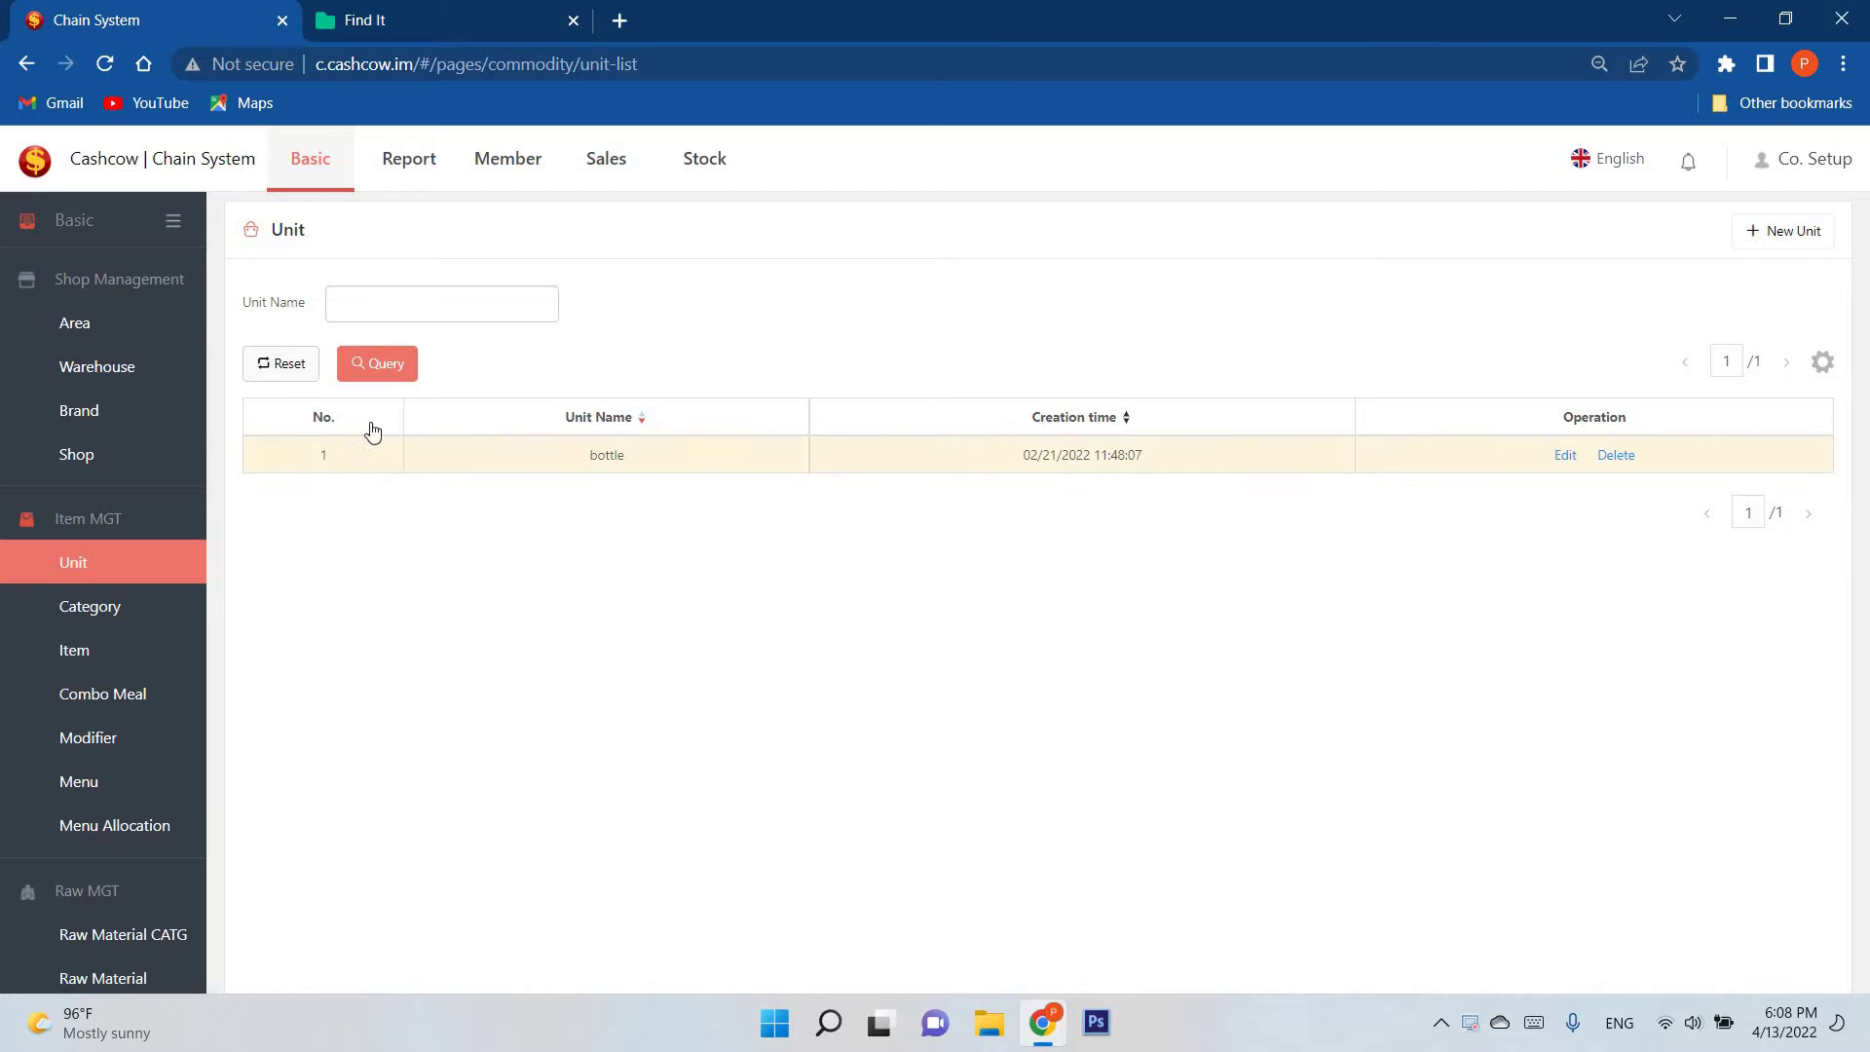
# Step: Create a unit named 'dish', then go to the Category list showing Food and Cake
pyautogui.click(1790, 234)
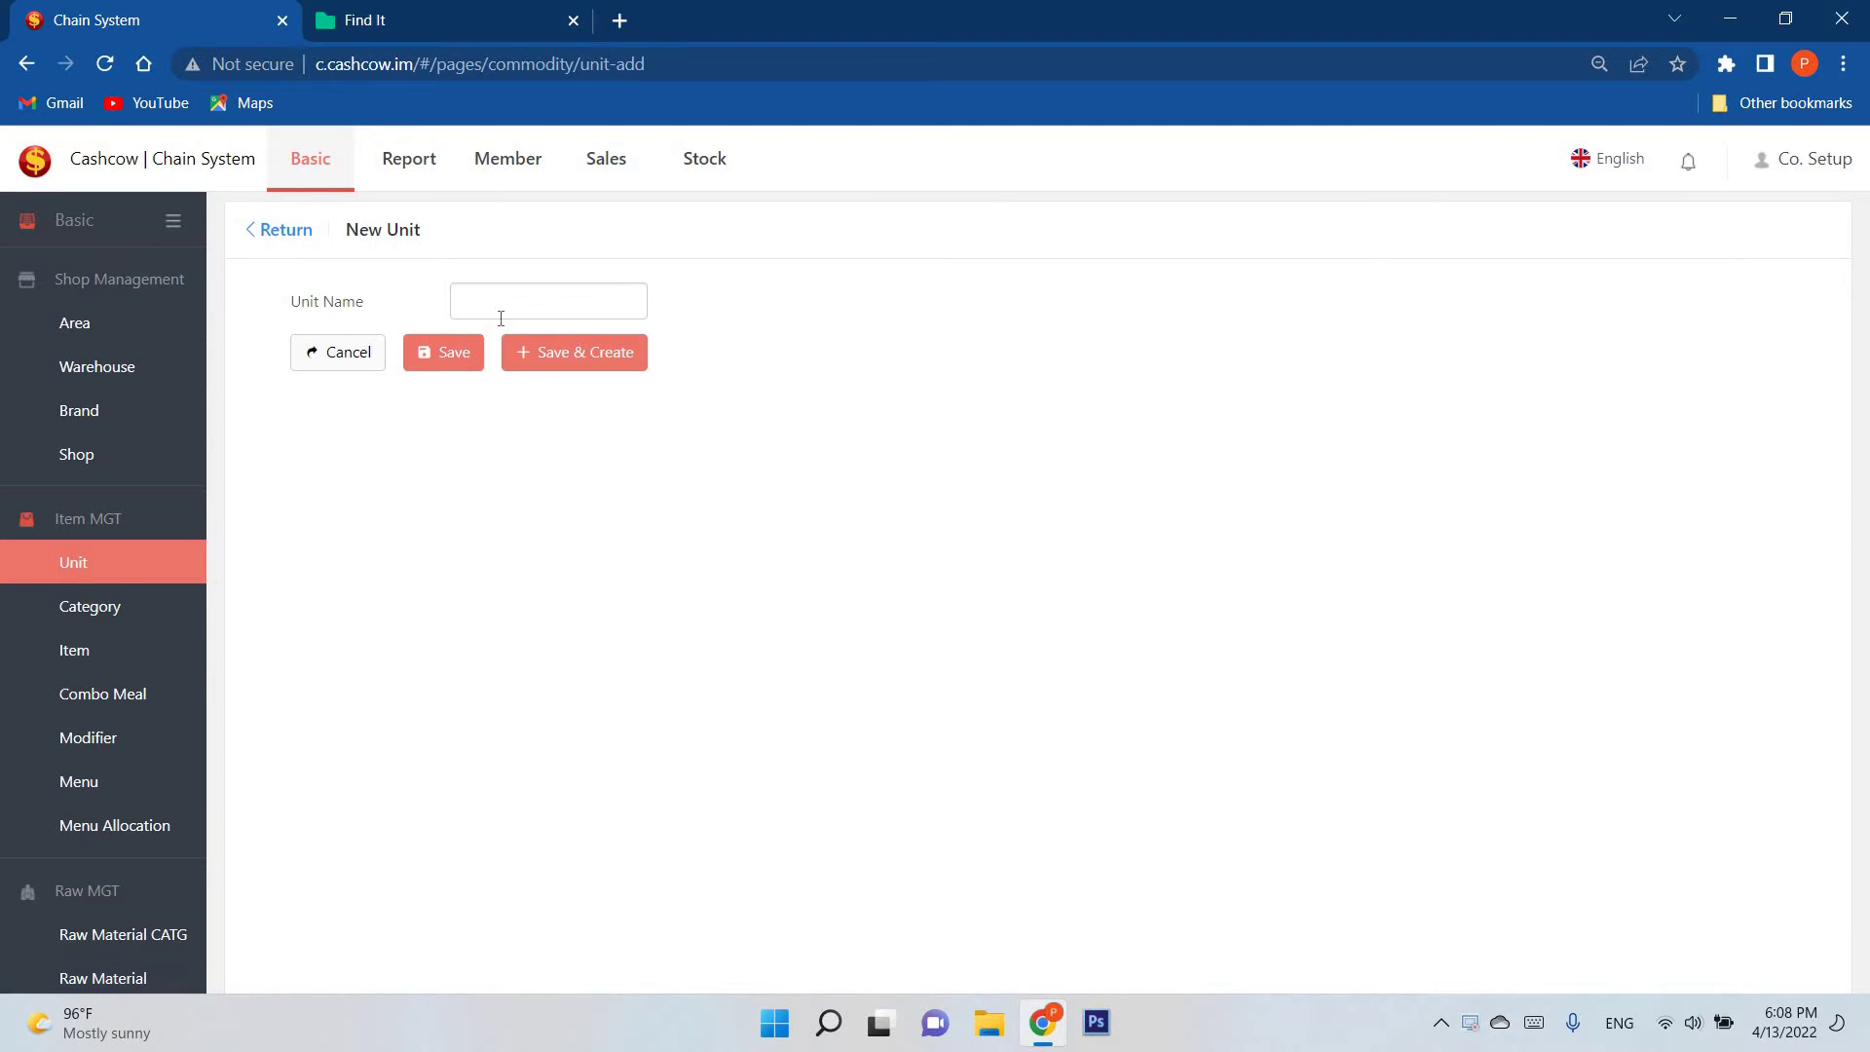
pyautogui.click(499, 312)
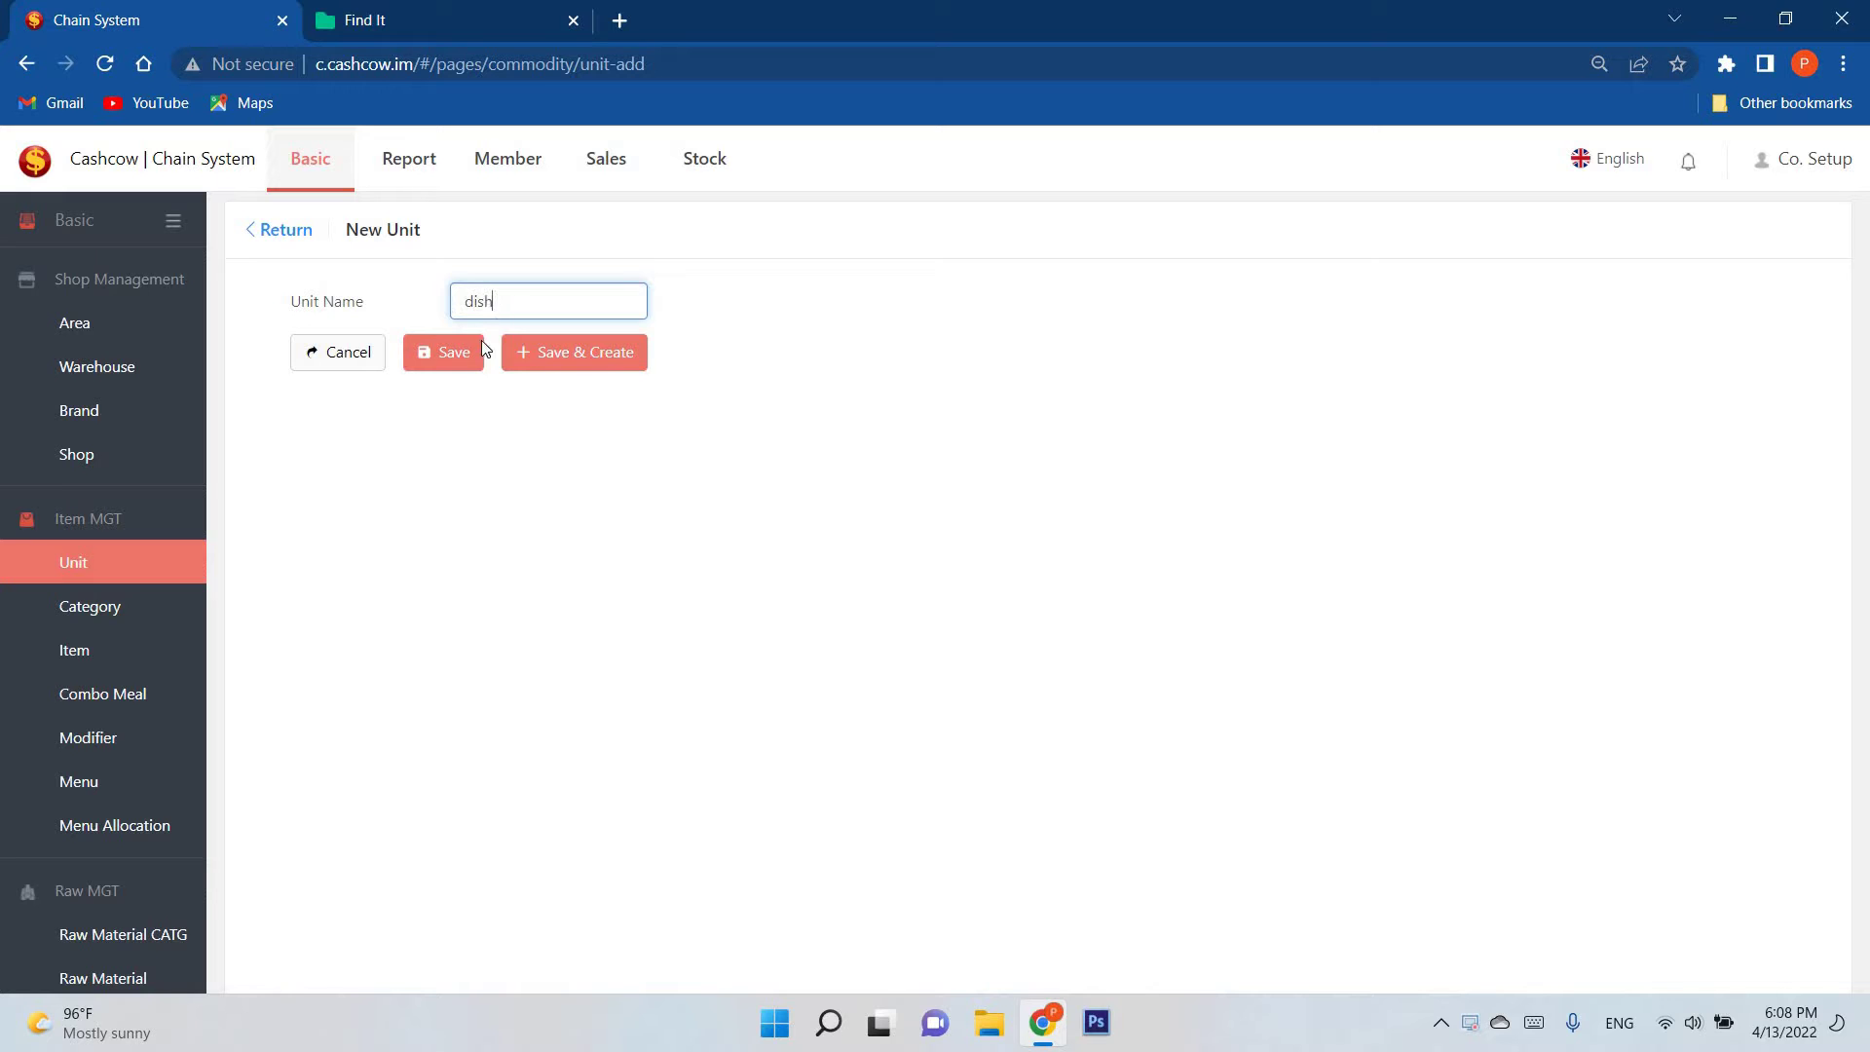
pyautogui.write('dish')
pyautogui.click(484, 349)
pyautogui.click(115, 622)
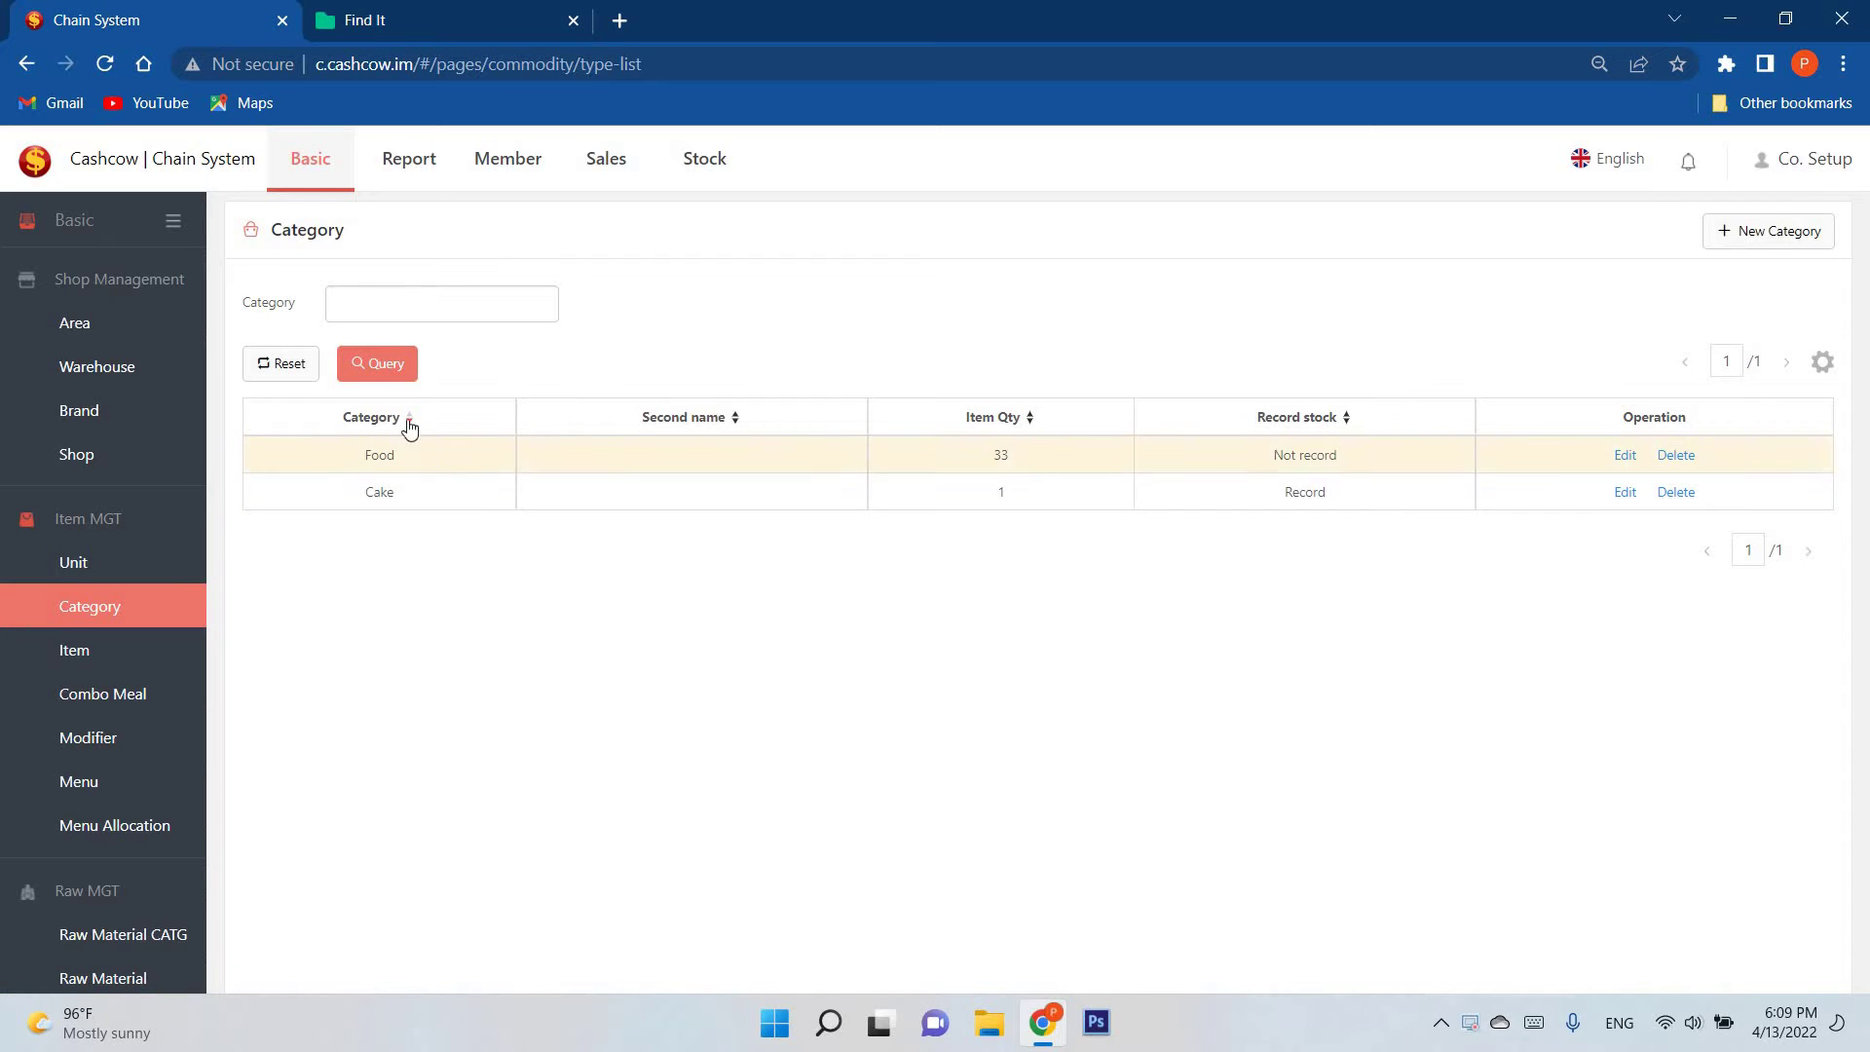
# Step: Create a 'Drinks' category with Record stock kept at Record
pyautogui.click(430, 297)
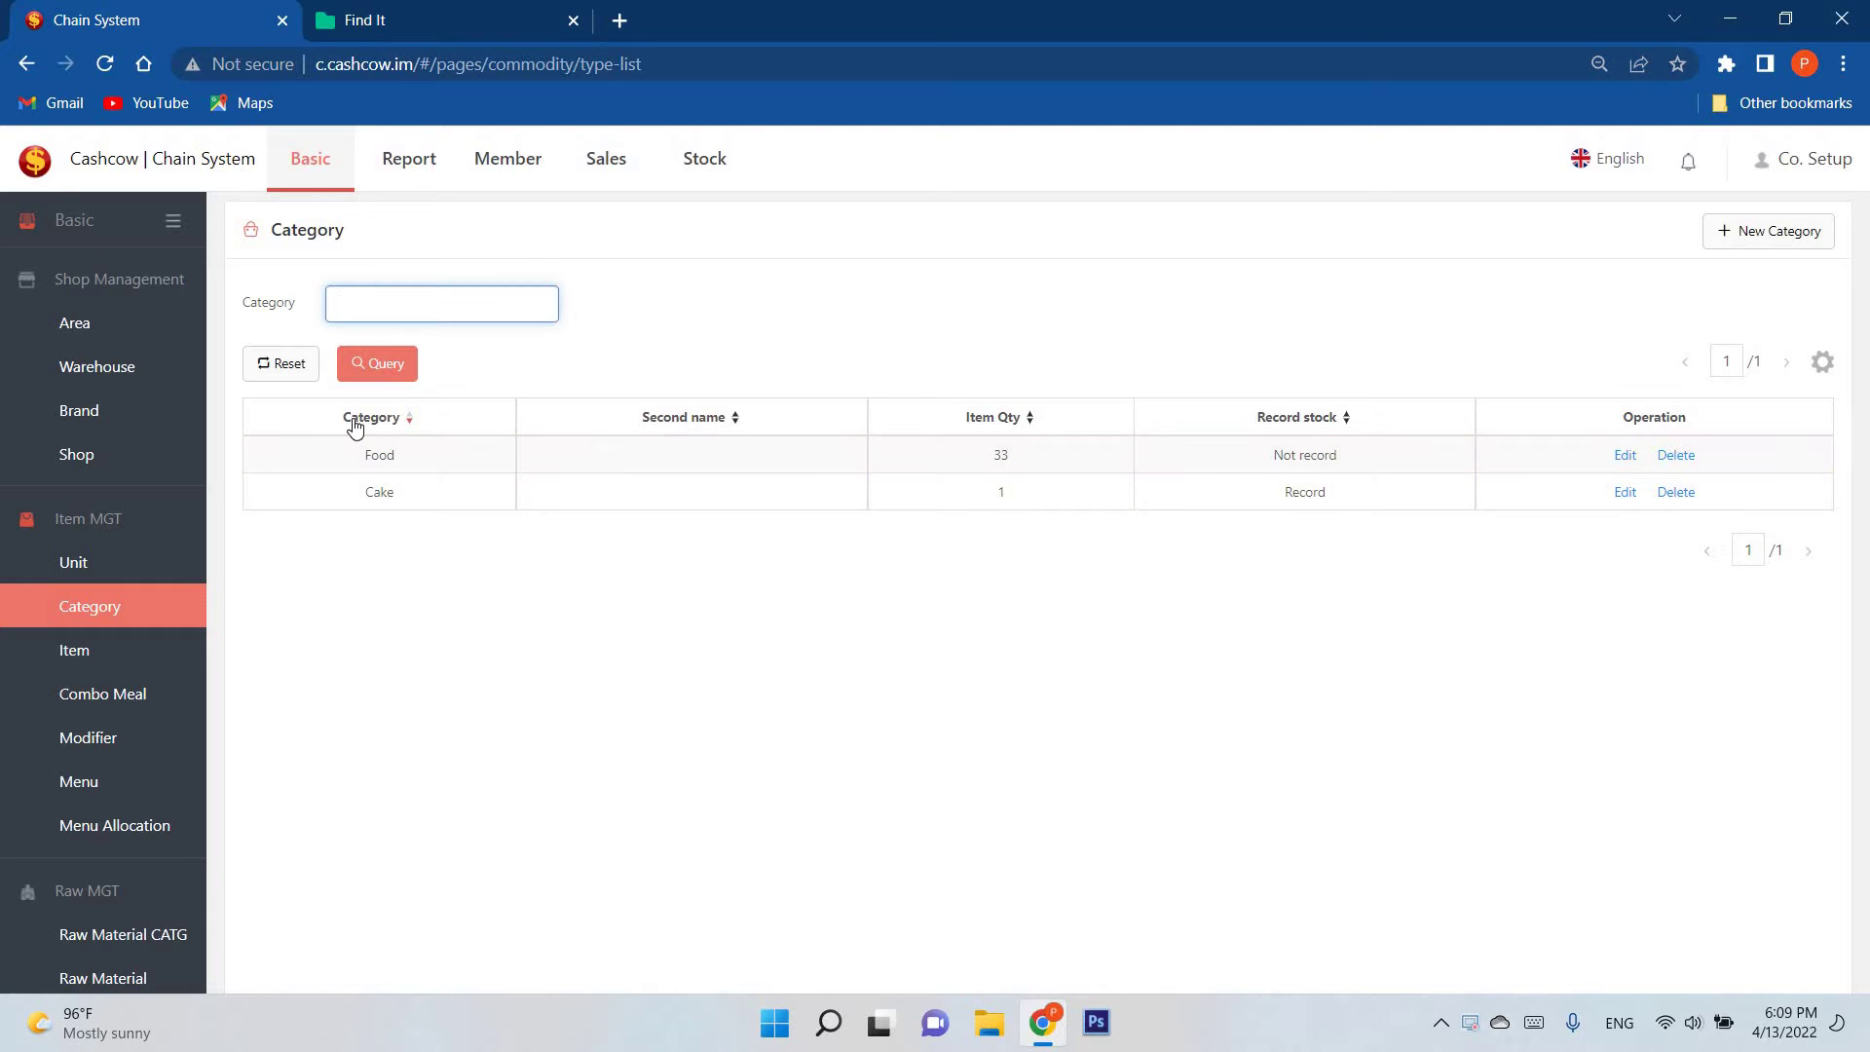
pyautogui.click(1778, 240)
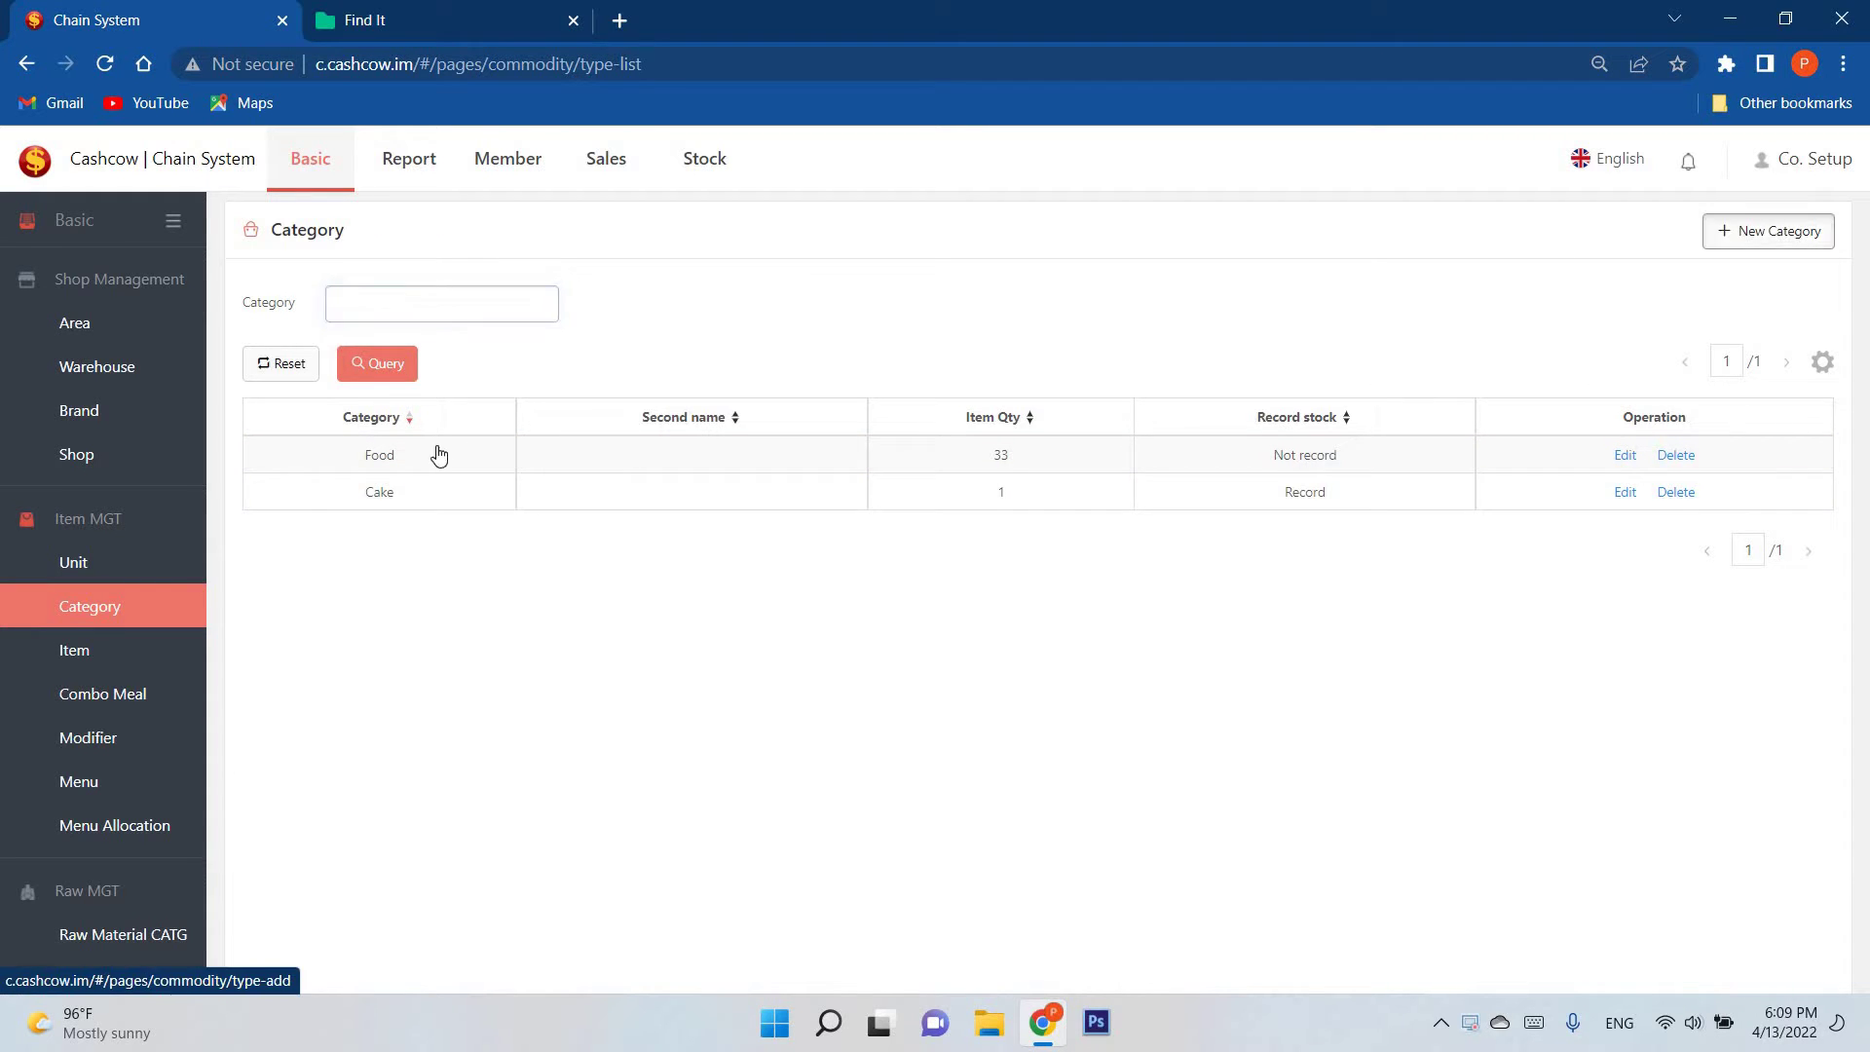
pyautogui.click(505, 303)
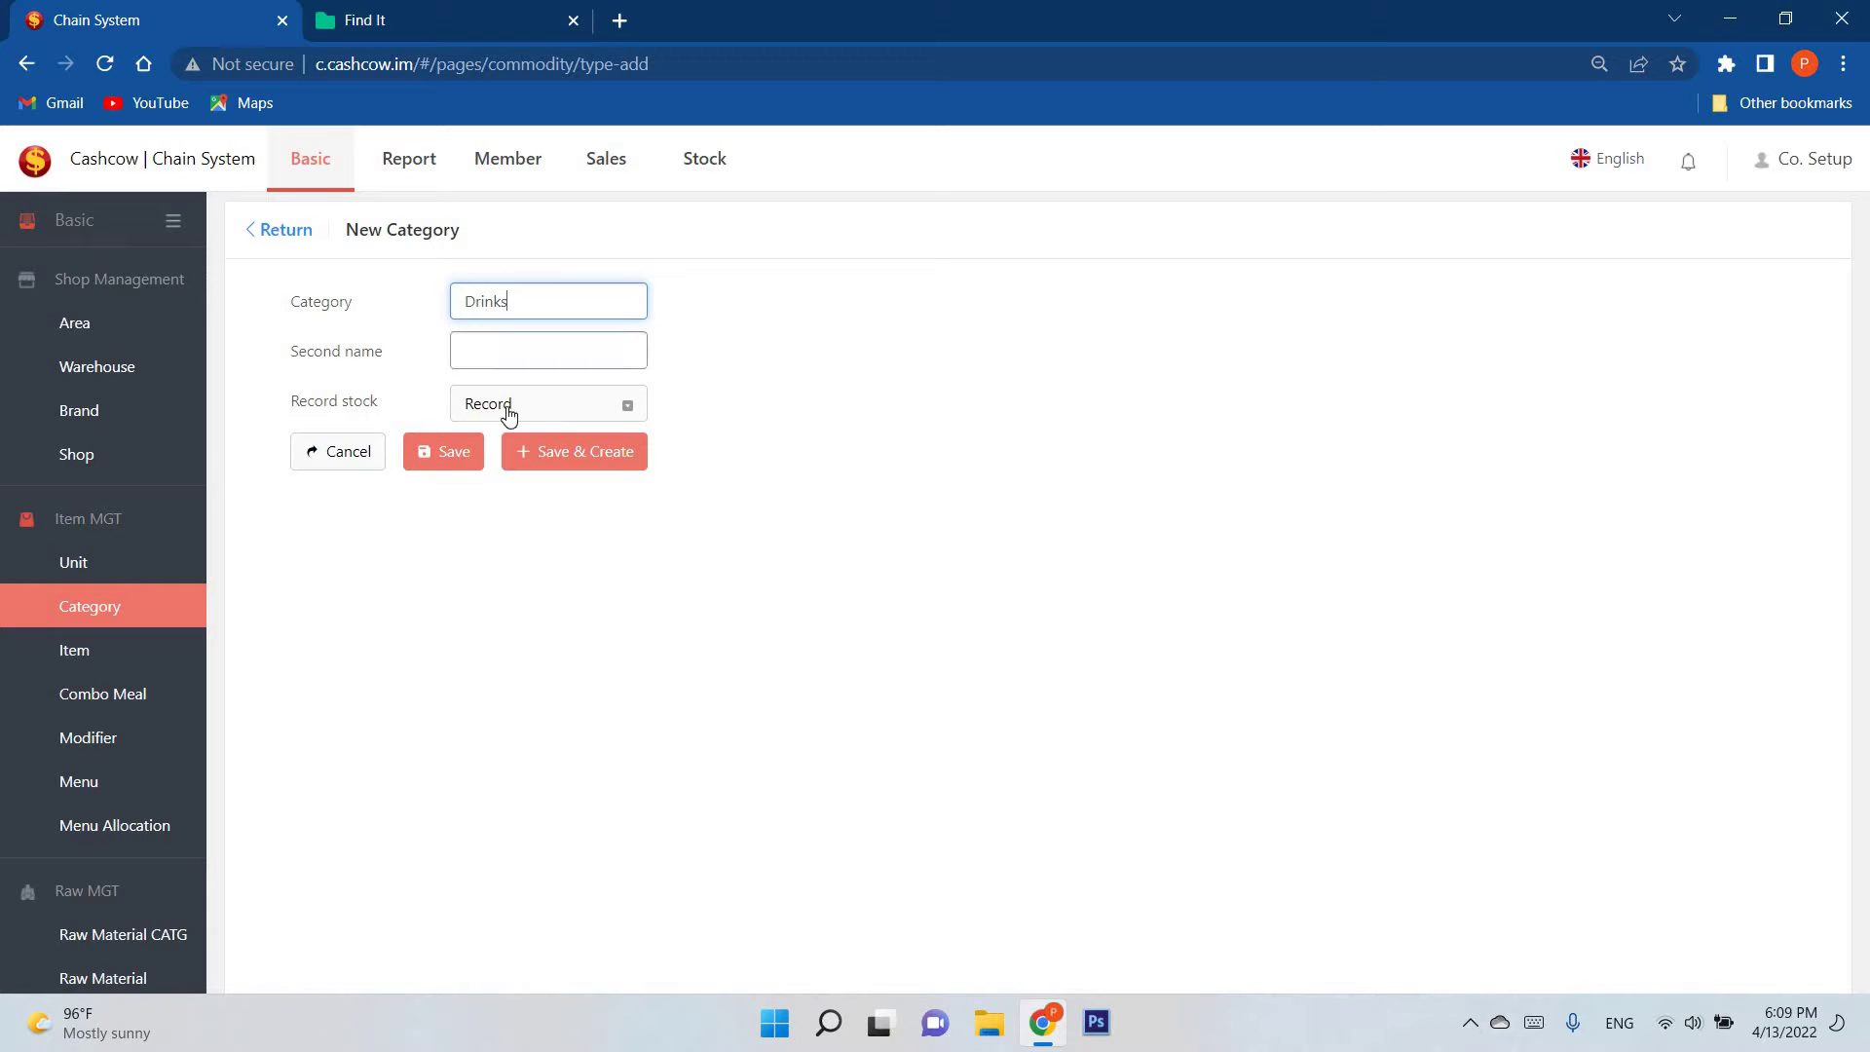
pyautogui.moveTo(371, 419); pyautogui.dragTo(307, 419)
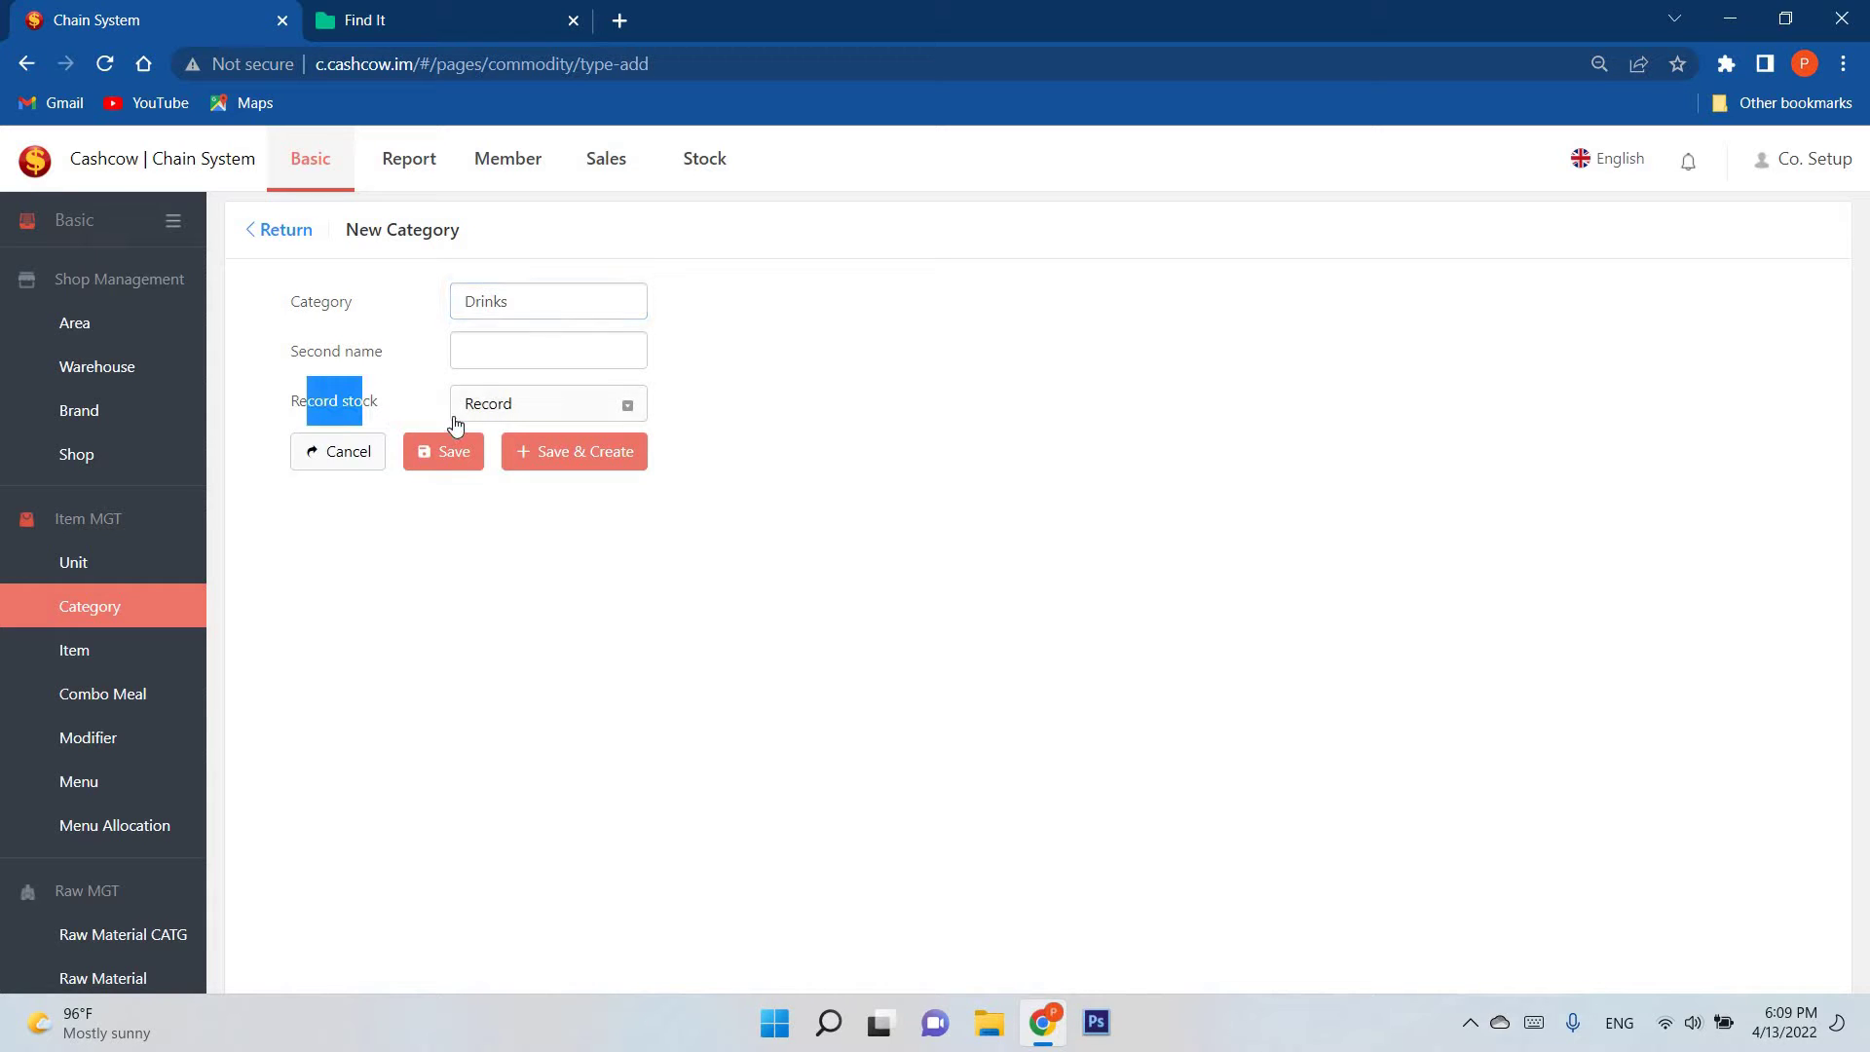
pyautogui.click(479, 414)
pyautogui.click(479, 414)
pyautogui.click(726, 410)
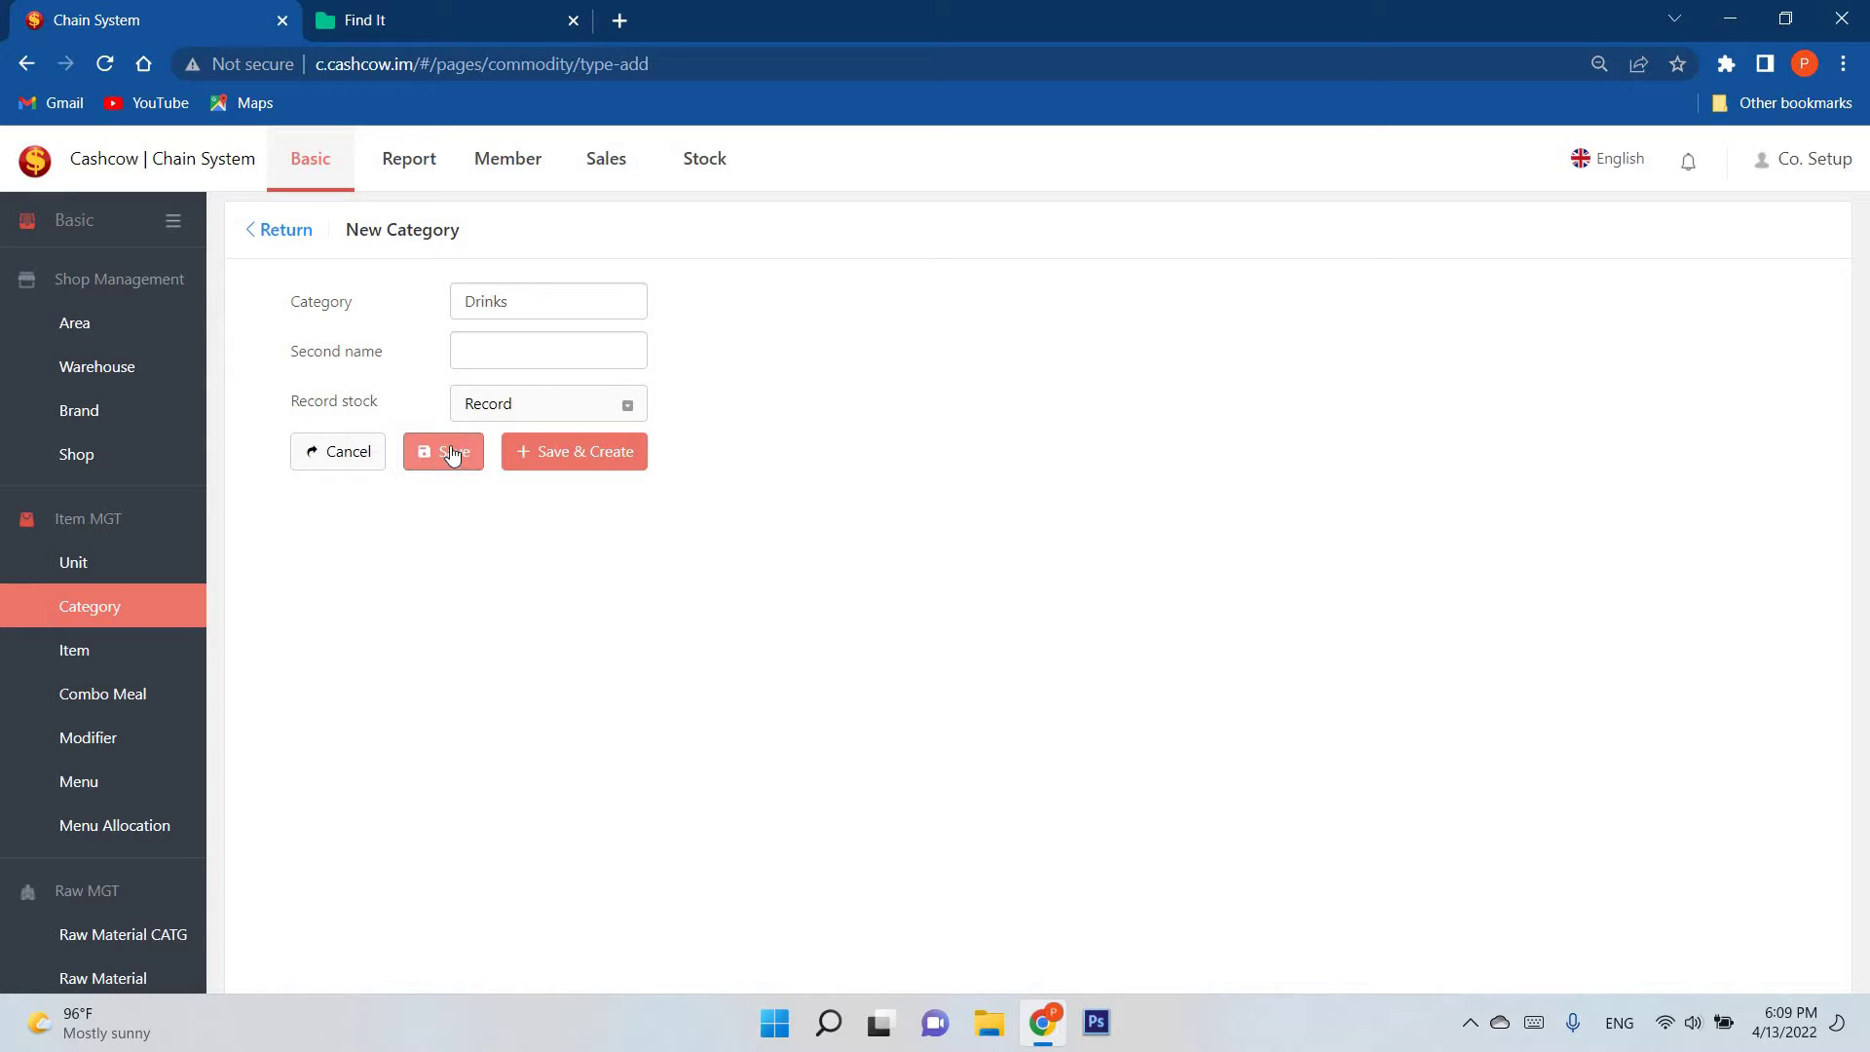
pyautogui.click(443, 454)
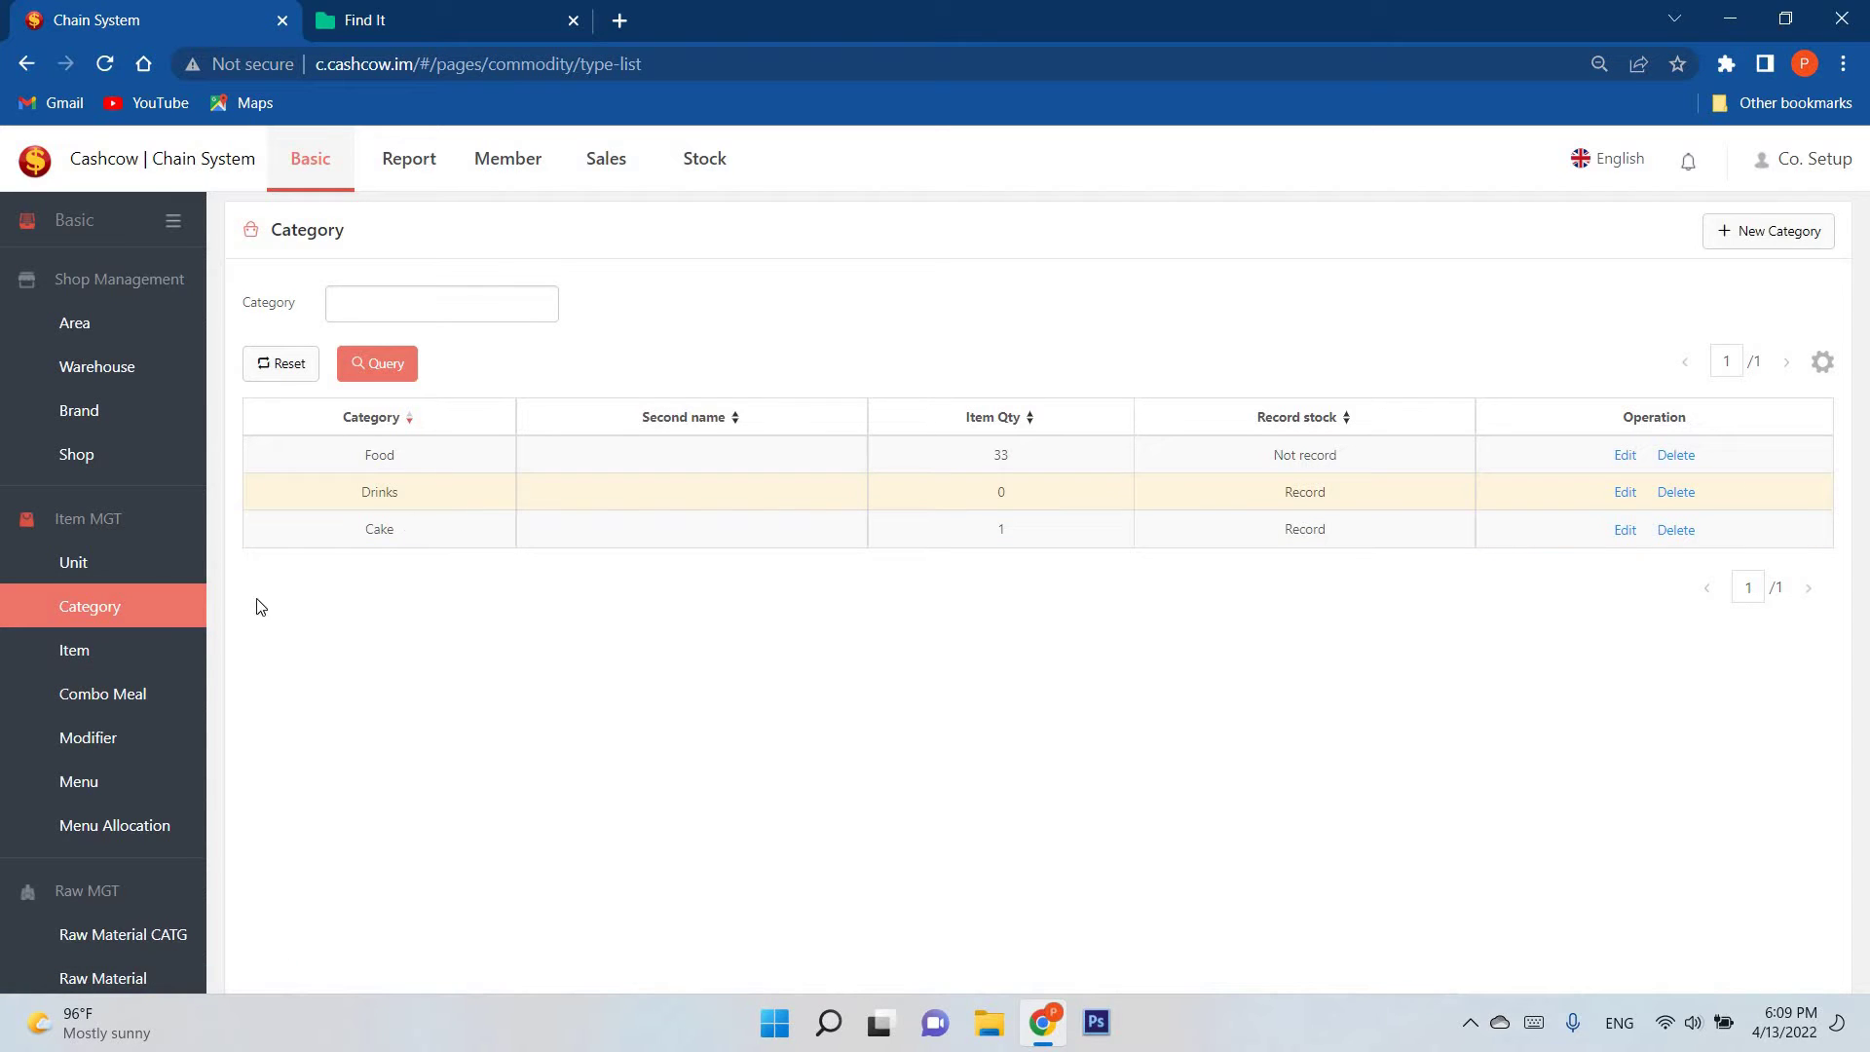
# Step: Open the Item list showing Sushi, Strawberry Cake, Pizza, Coke and the other items
pyautogui.click(158, 653)
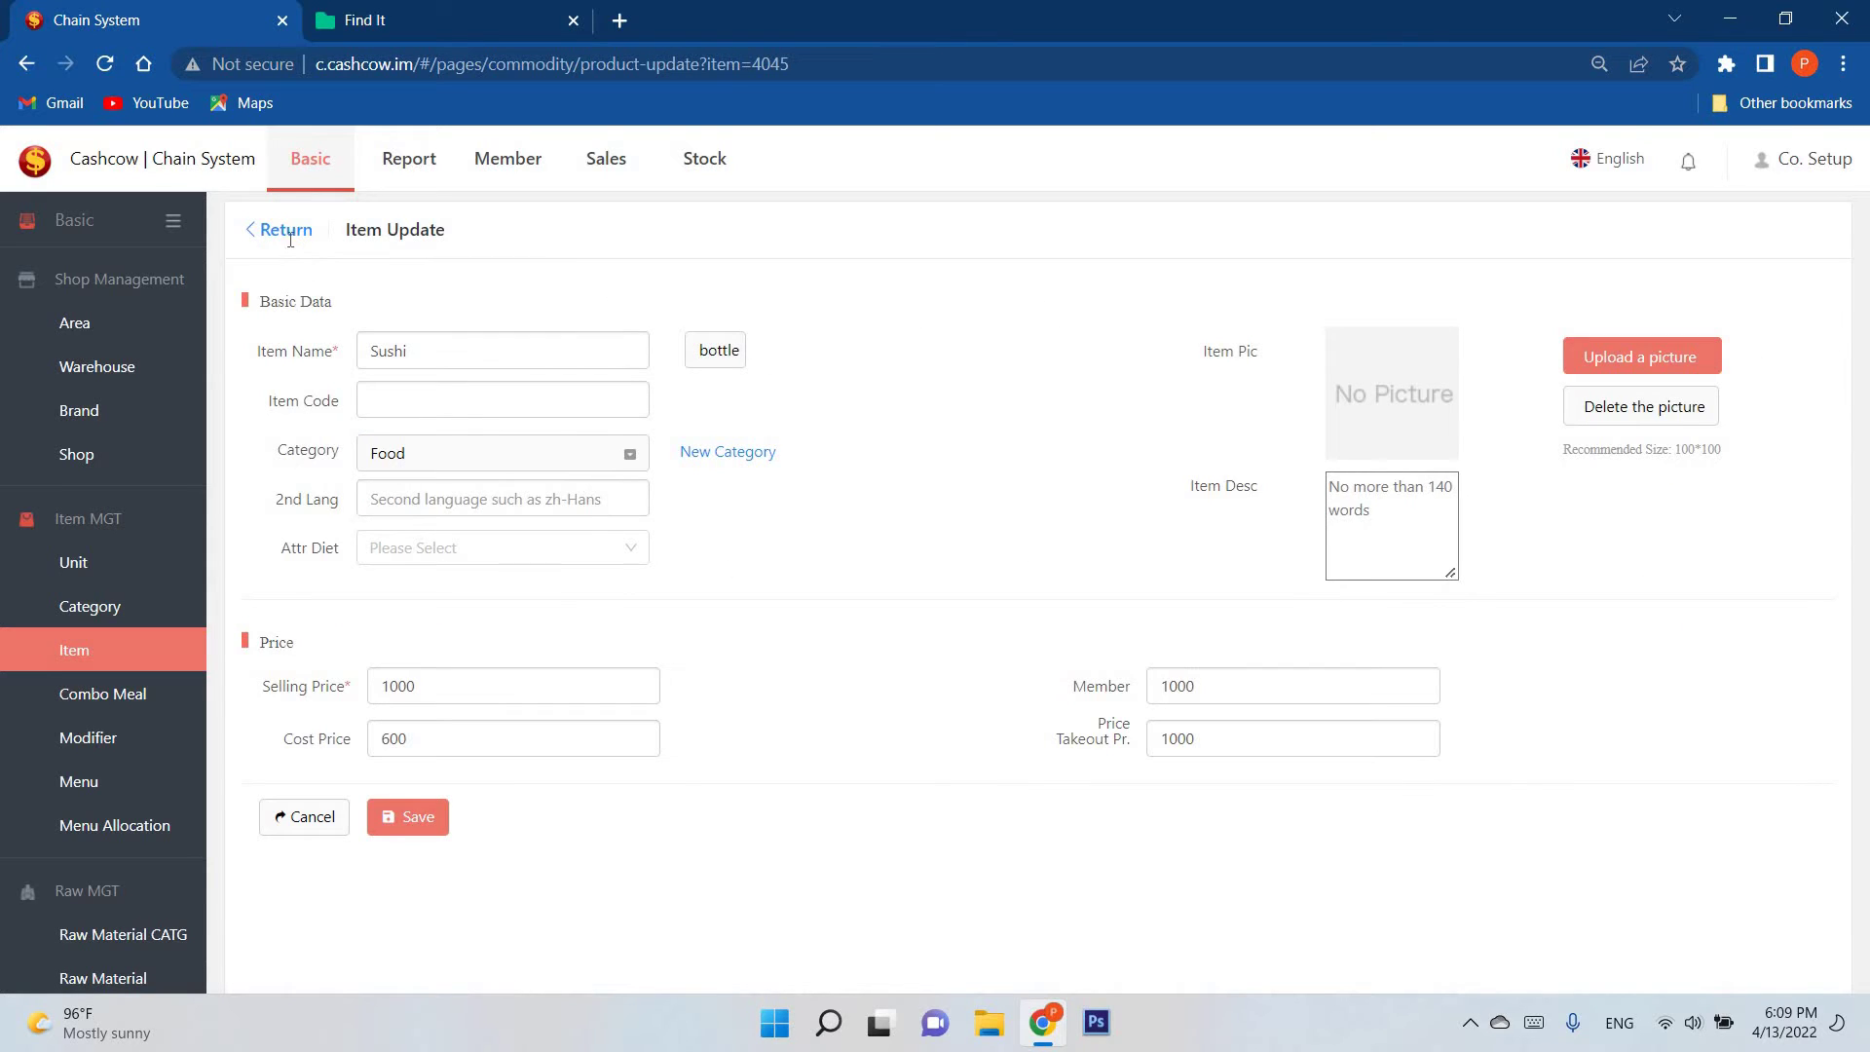
pyautogui.click(286, 234)
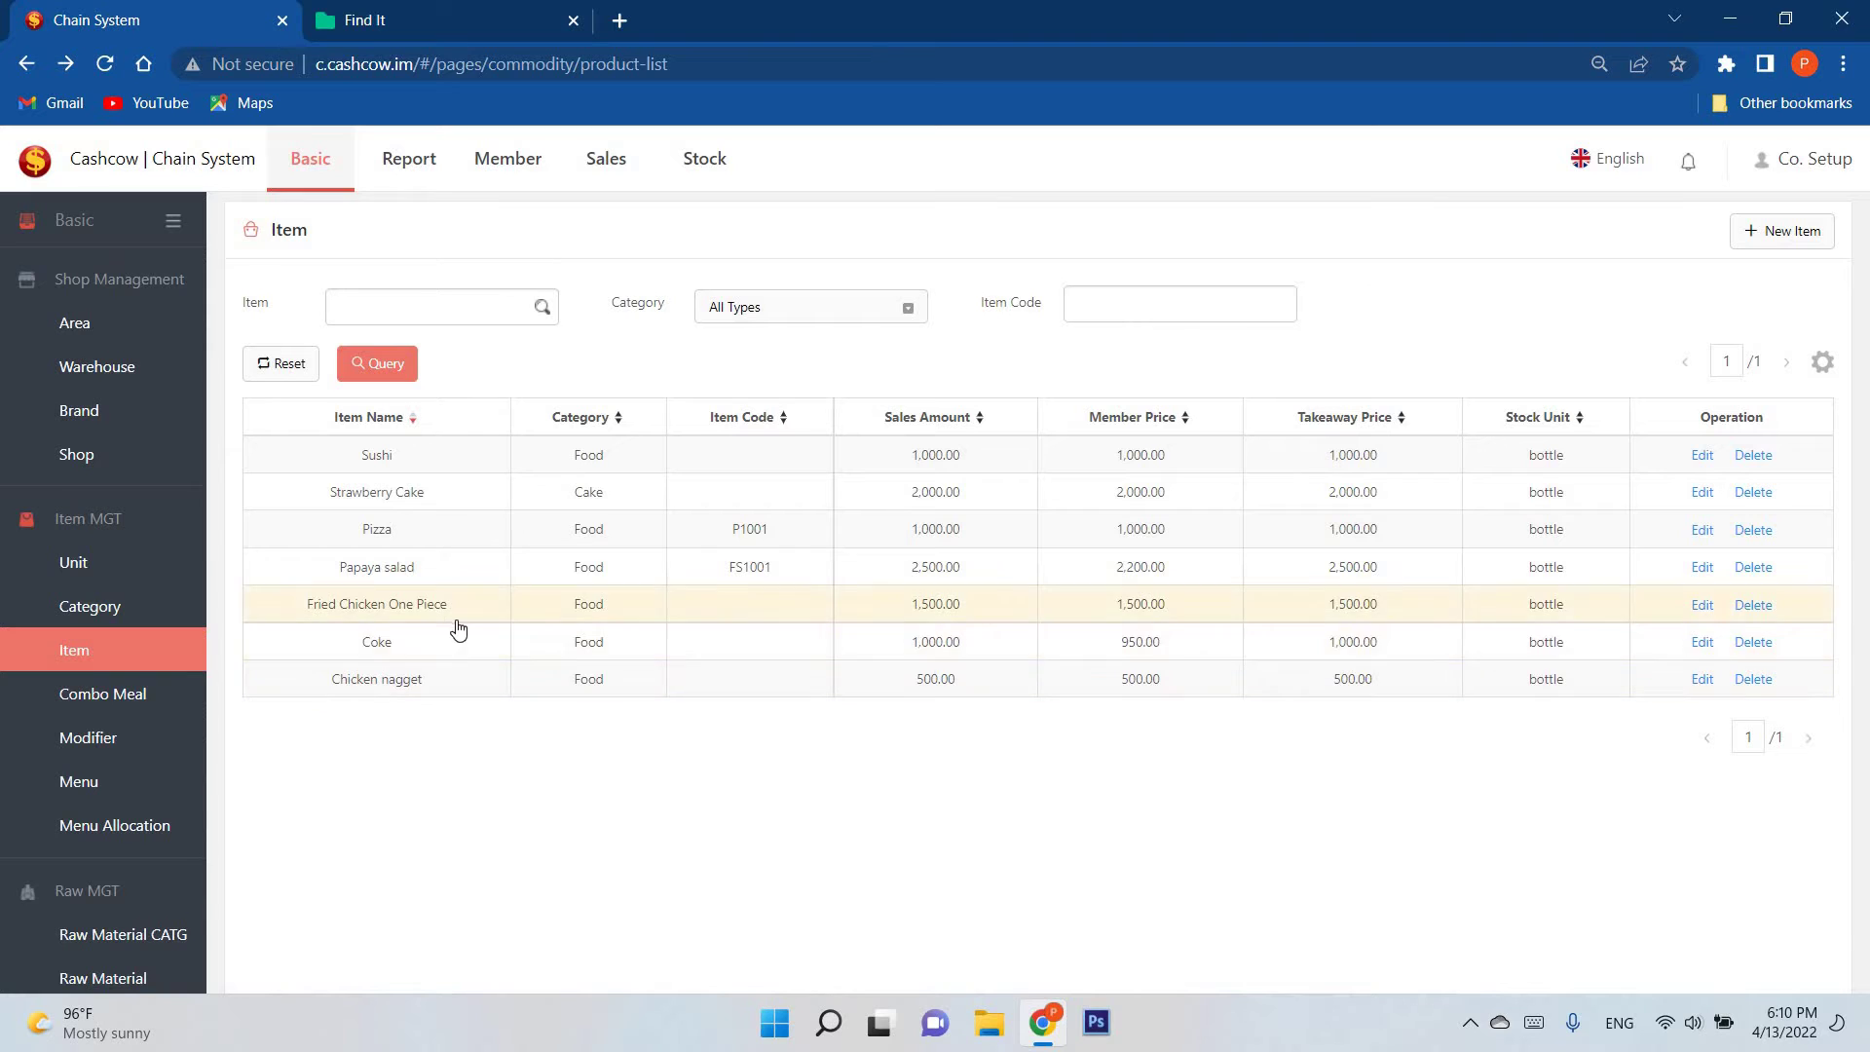
# Step: Start a new item named Chocolate Cake with dish as its unit
pyautogui.click(1740, 244)
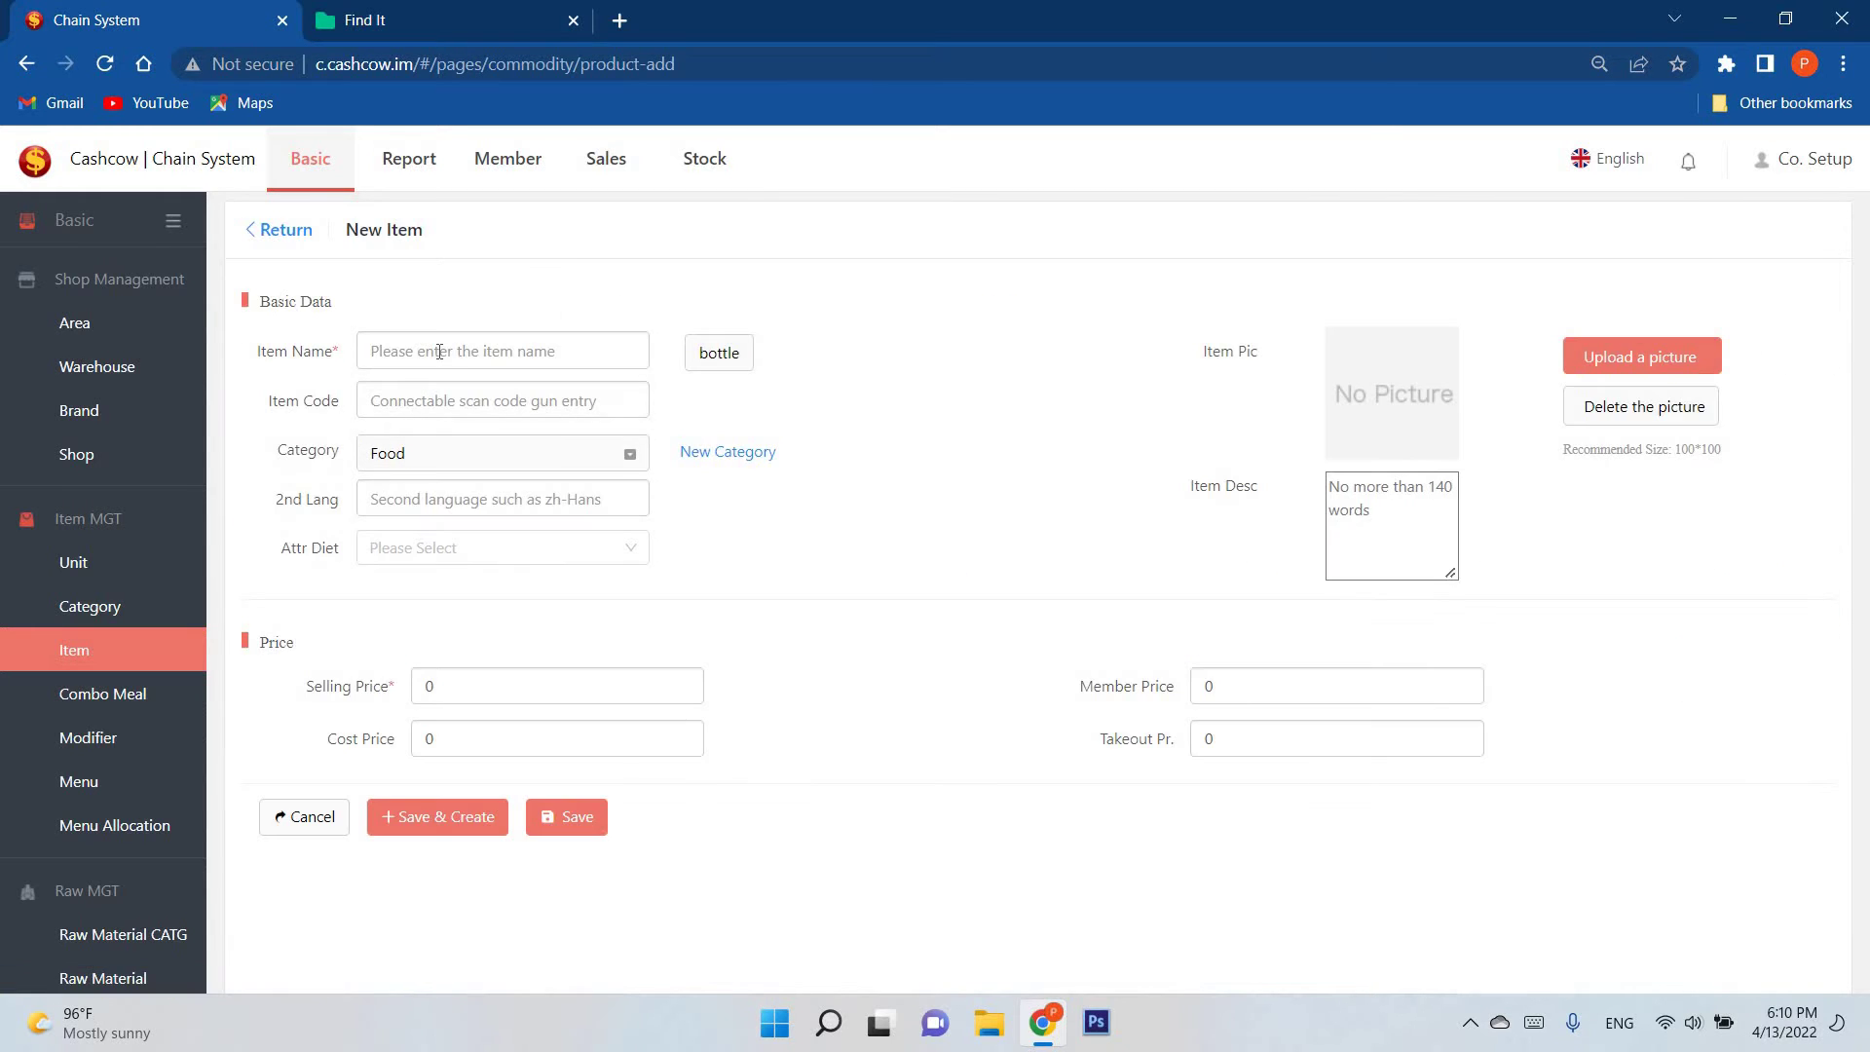
pyautogui.click(439, 352)
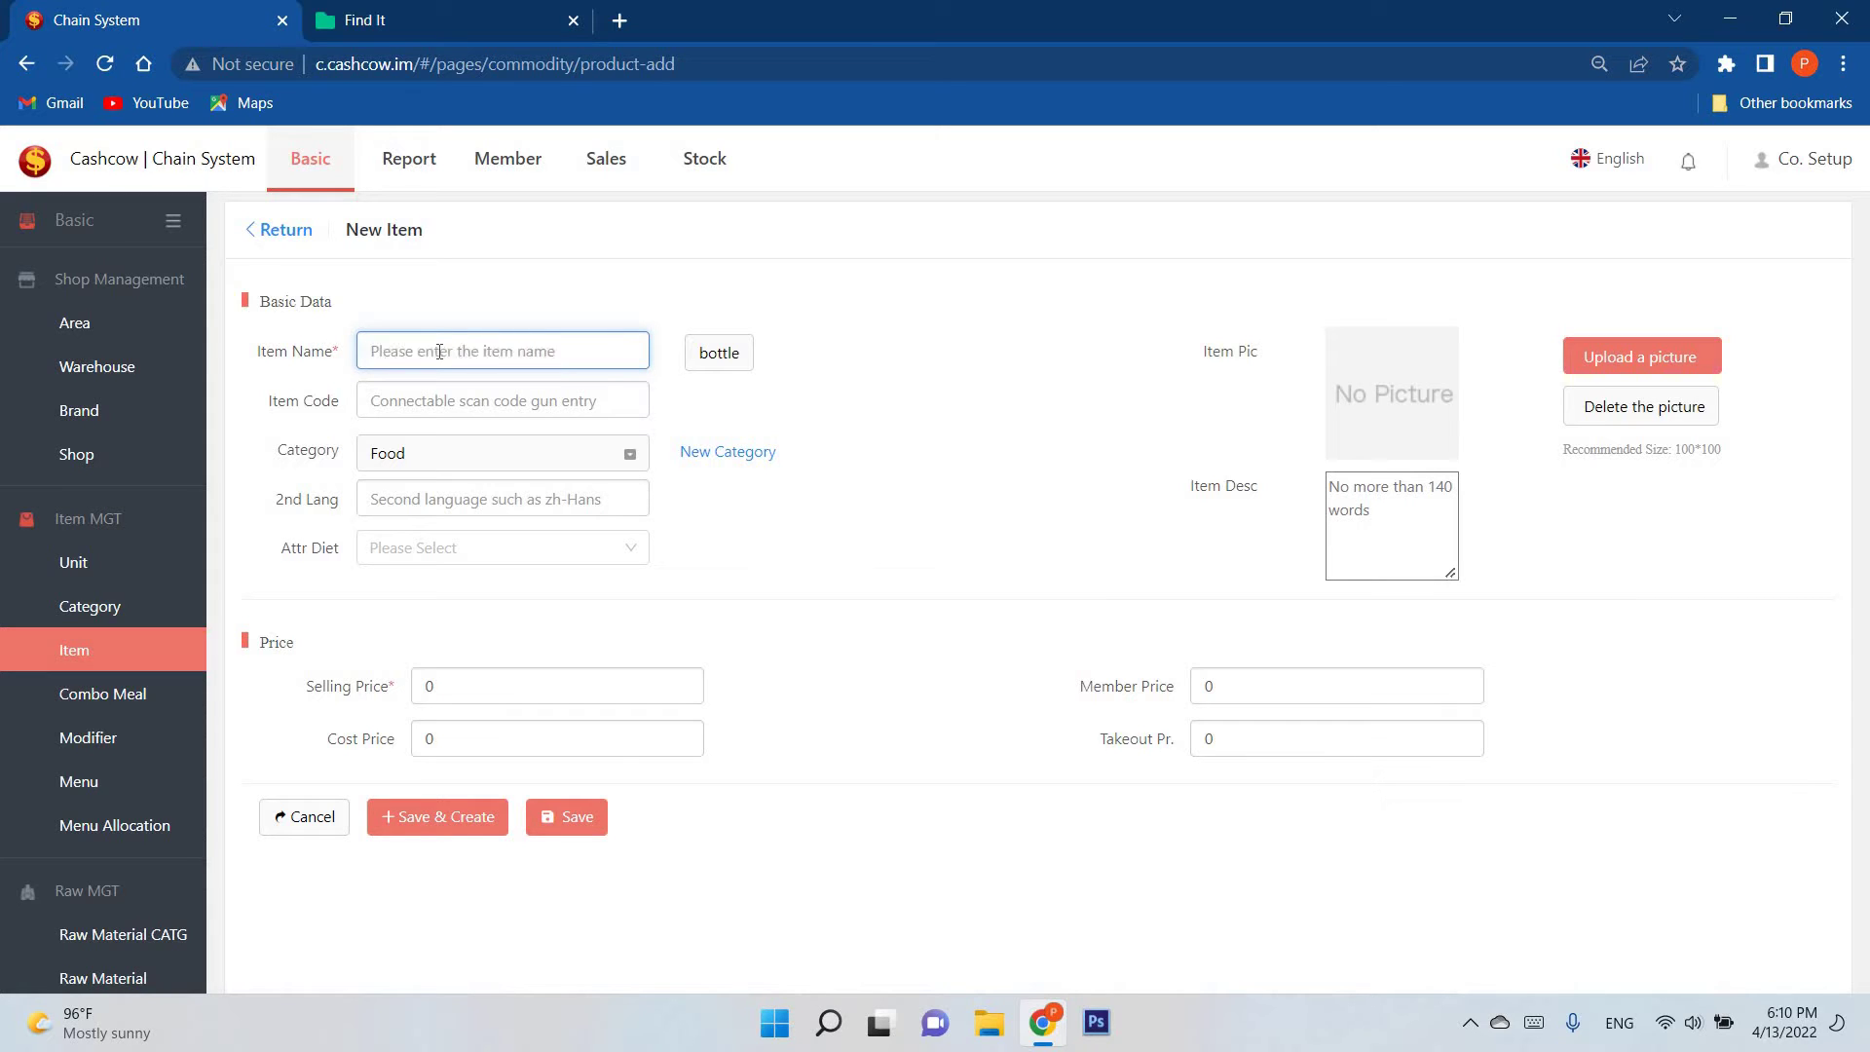
pyautogui.write('Chocolate Cake')
pyautogui.click(718, 352)
pyautogui.click(718, 421)
pyautogui.click(448, 410)
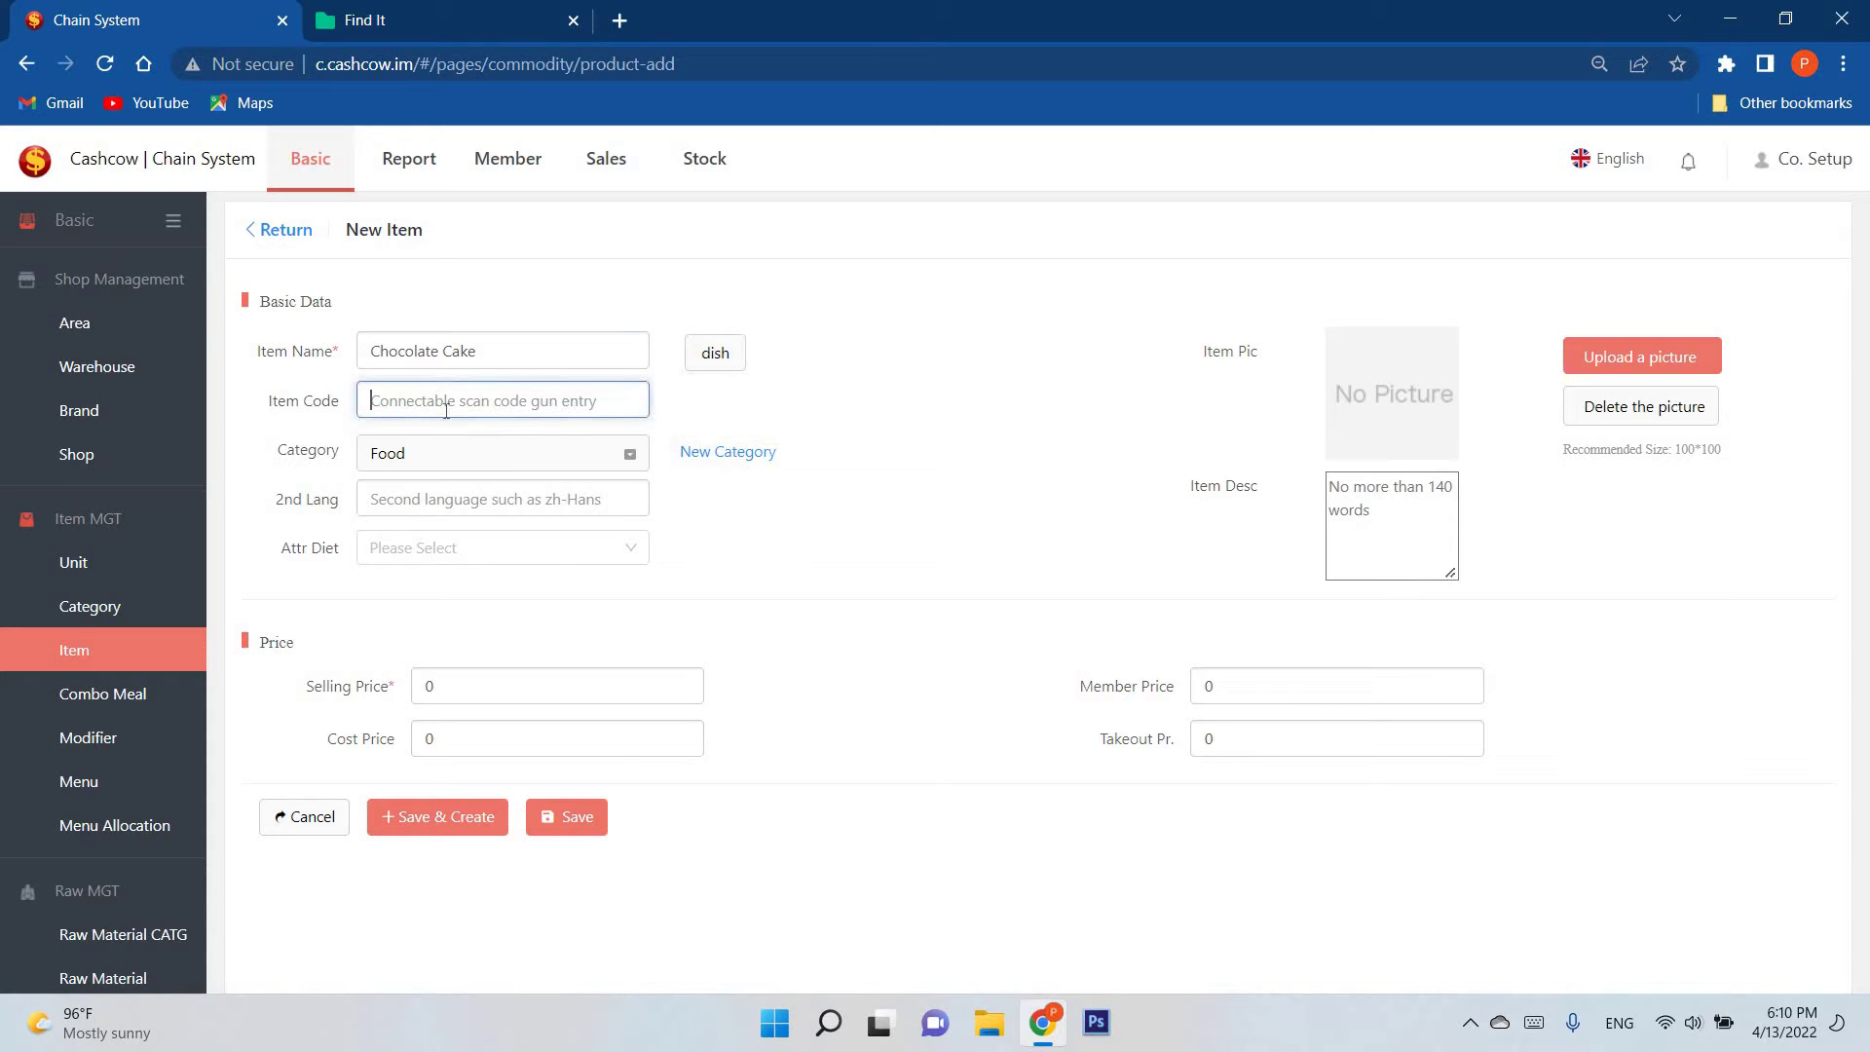
# Step: Put the item in the Cake category and set Attr Diet to Menu1
pyautogui.click(506, 453)
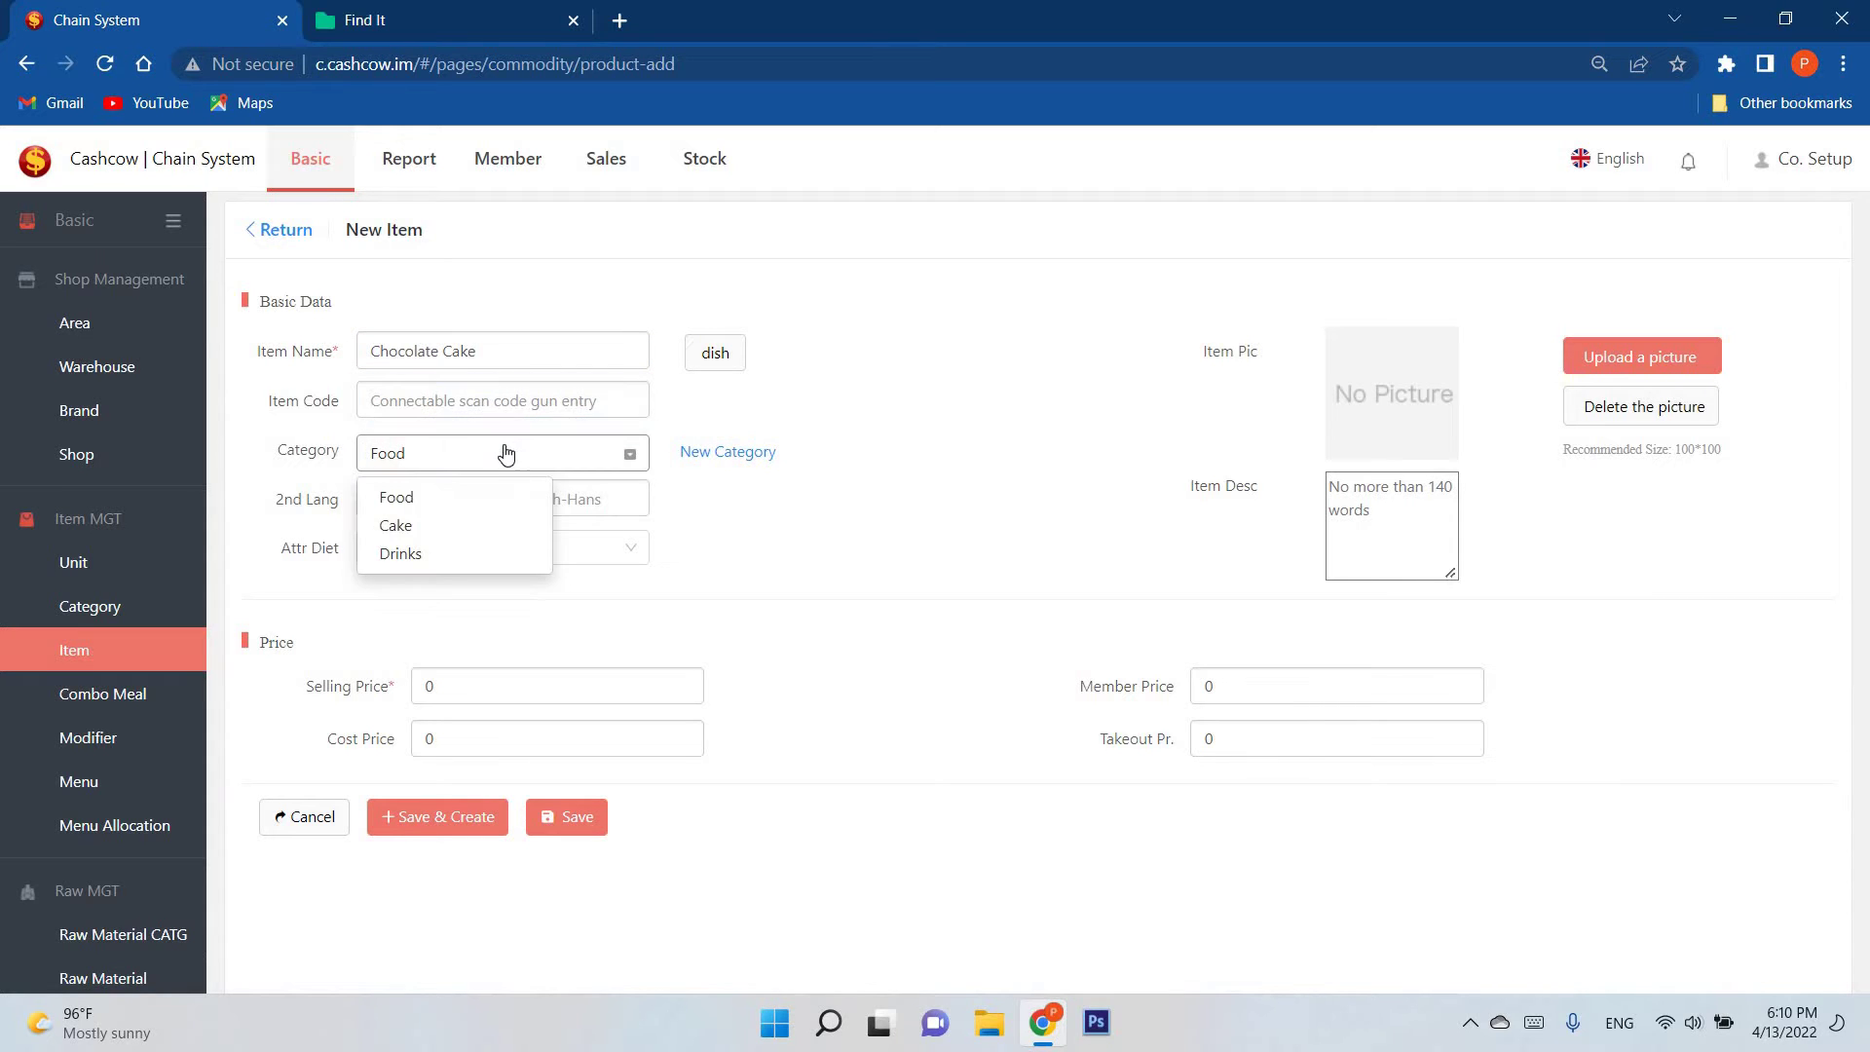
pyautogui.click(503, 453)
pyautogui.click(477, 454)
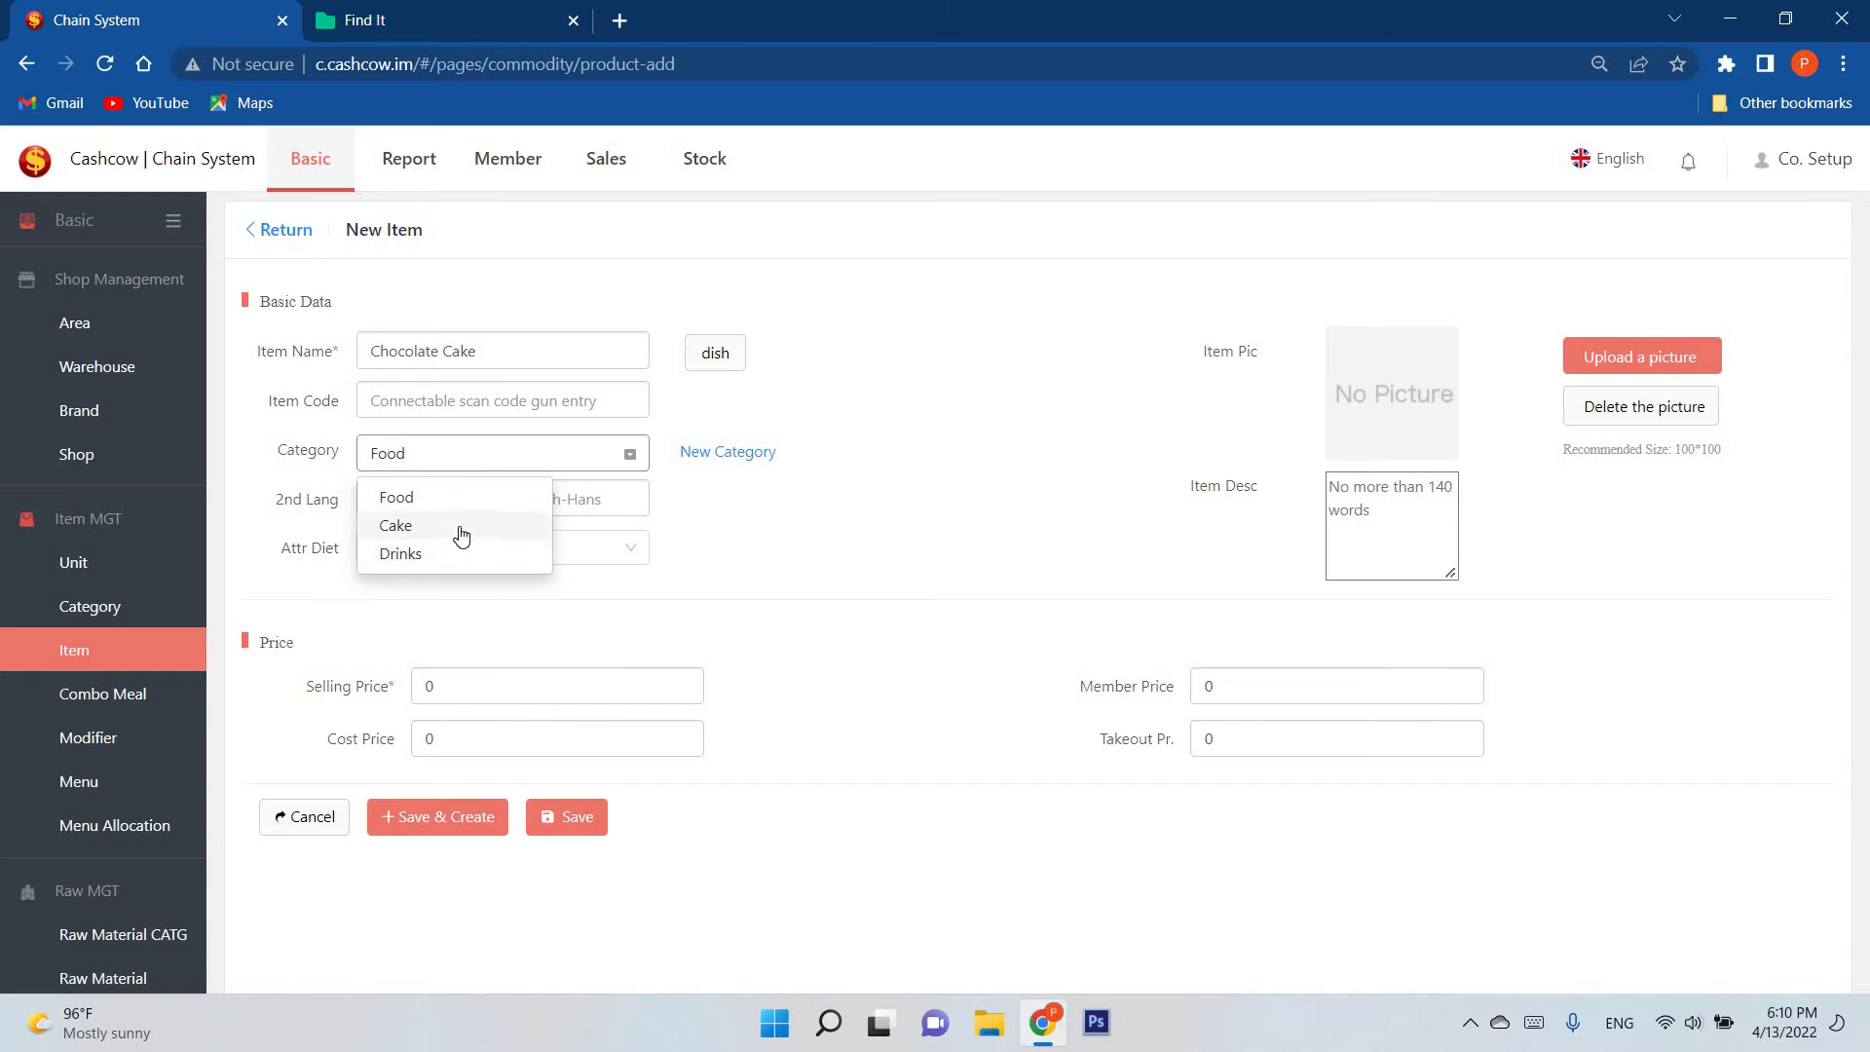
pyautogui.click(417, 529)
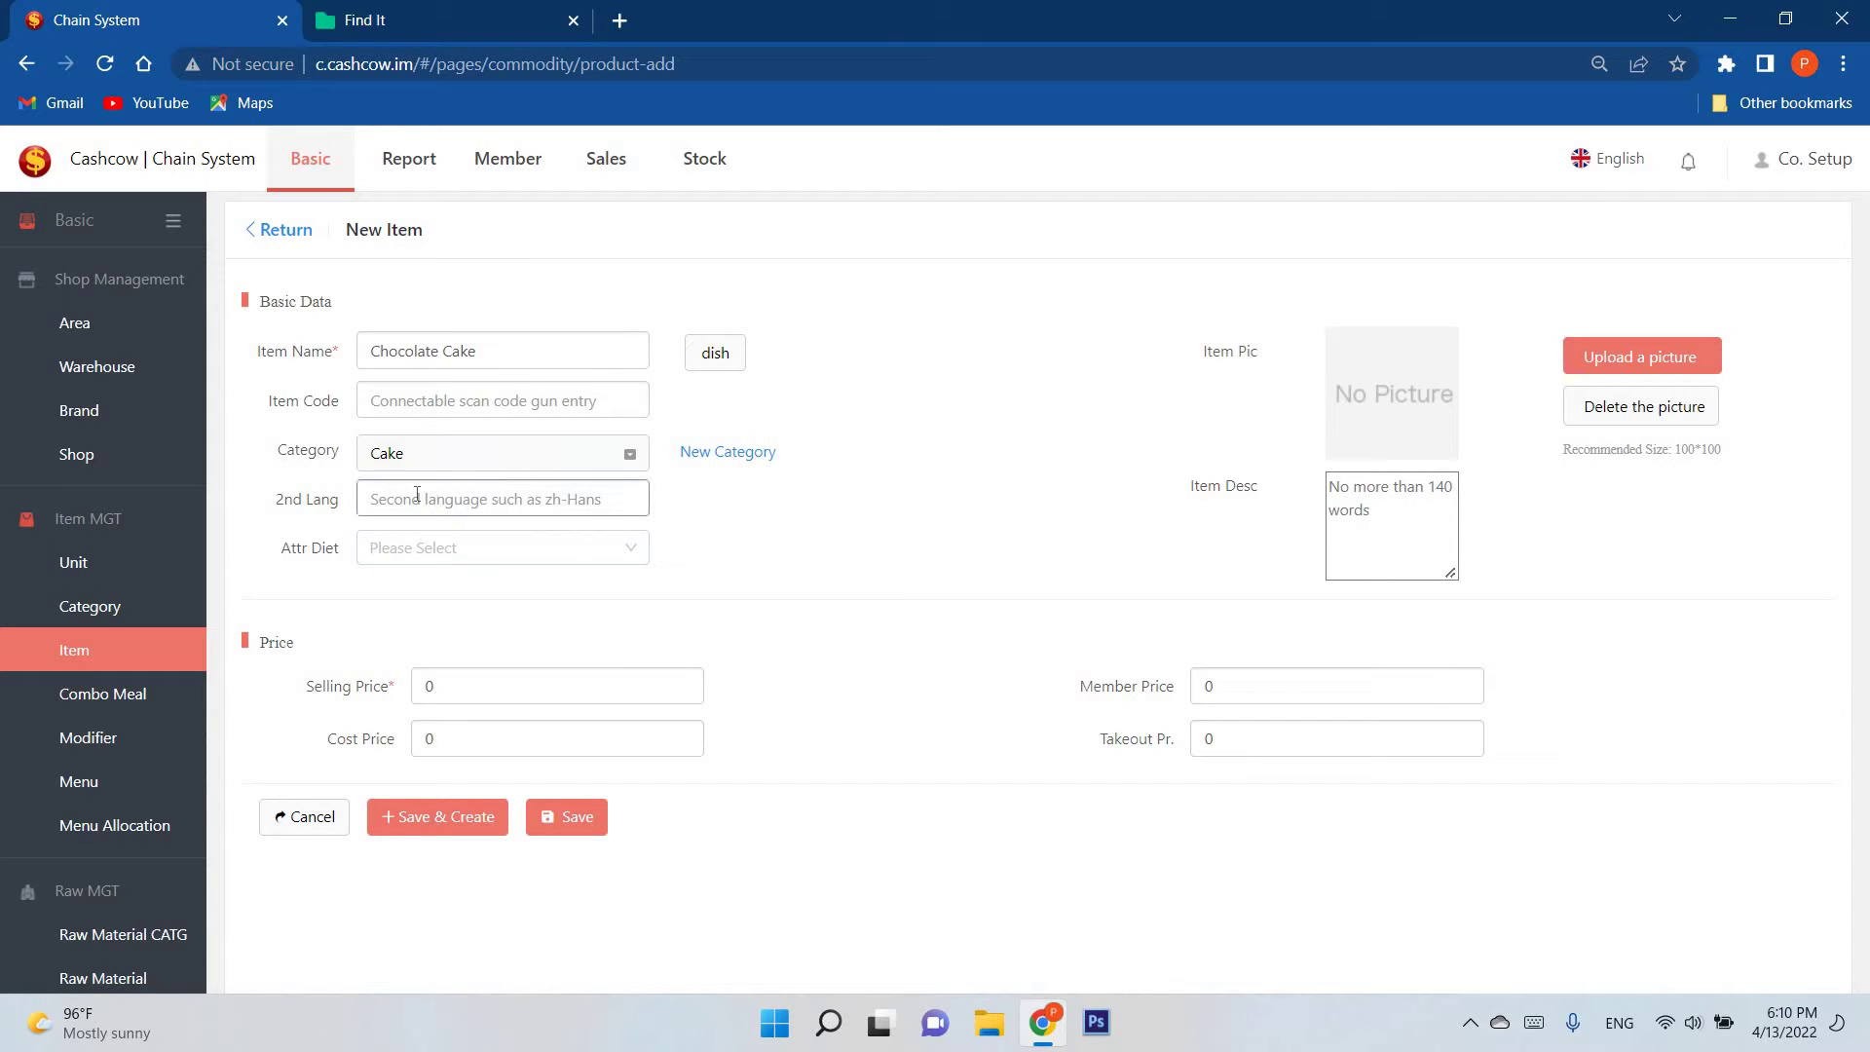
pyautogui.click(405, 490)
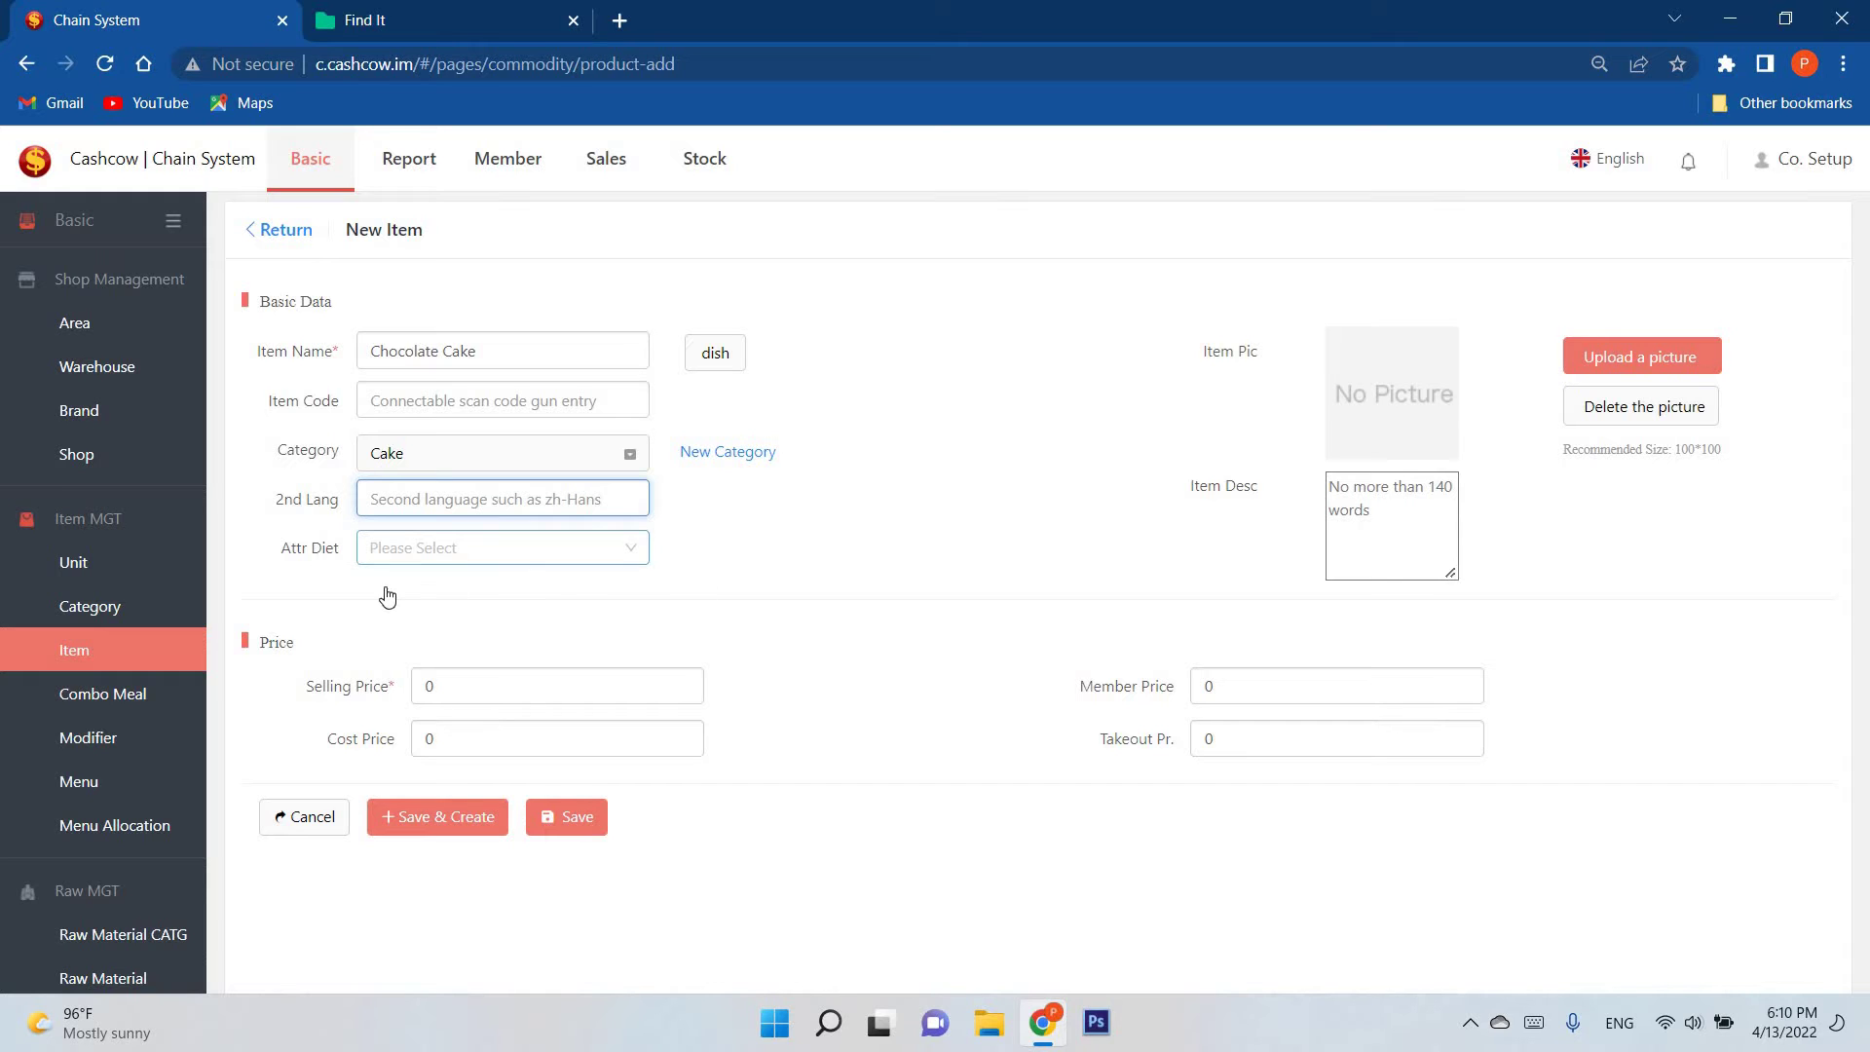
pyautogui.click(405, 550)
pyautogui.click(457, 541)
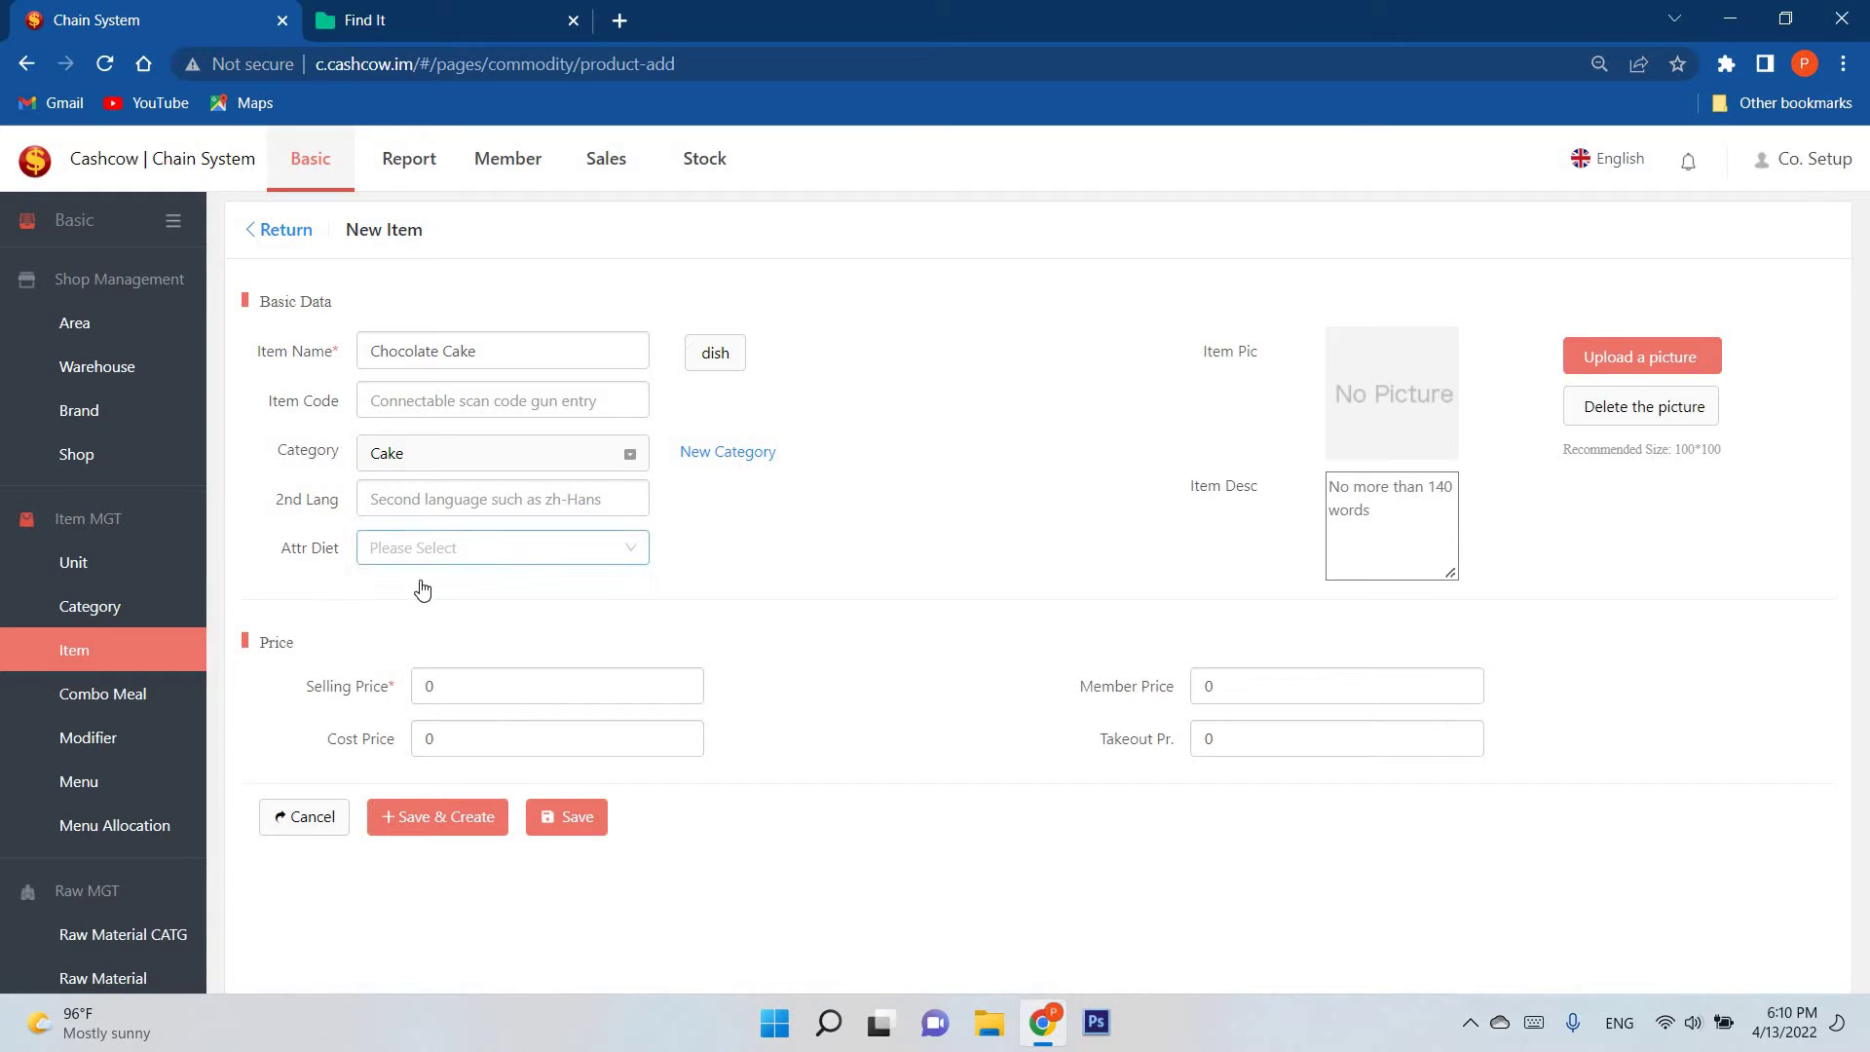
pyautogui.click(496, 549)
pyautogui.click(497, 586)
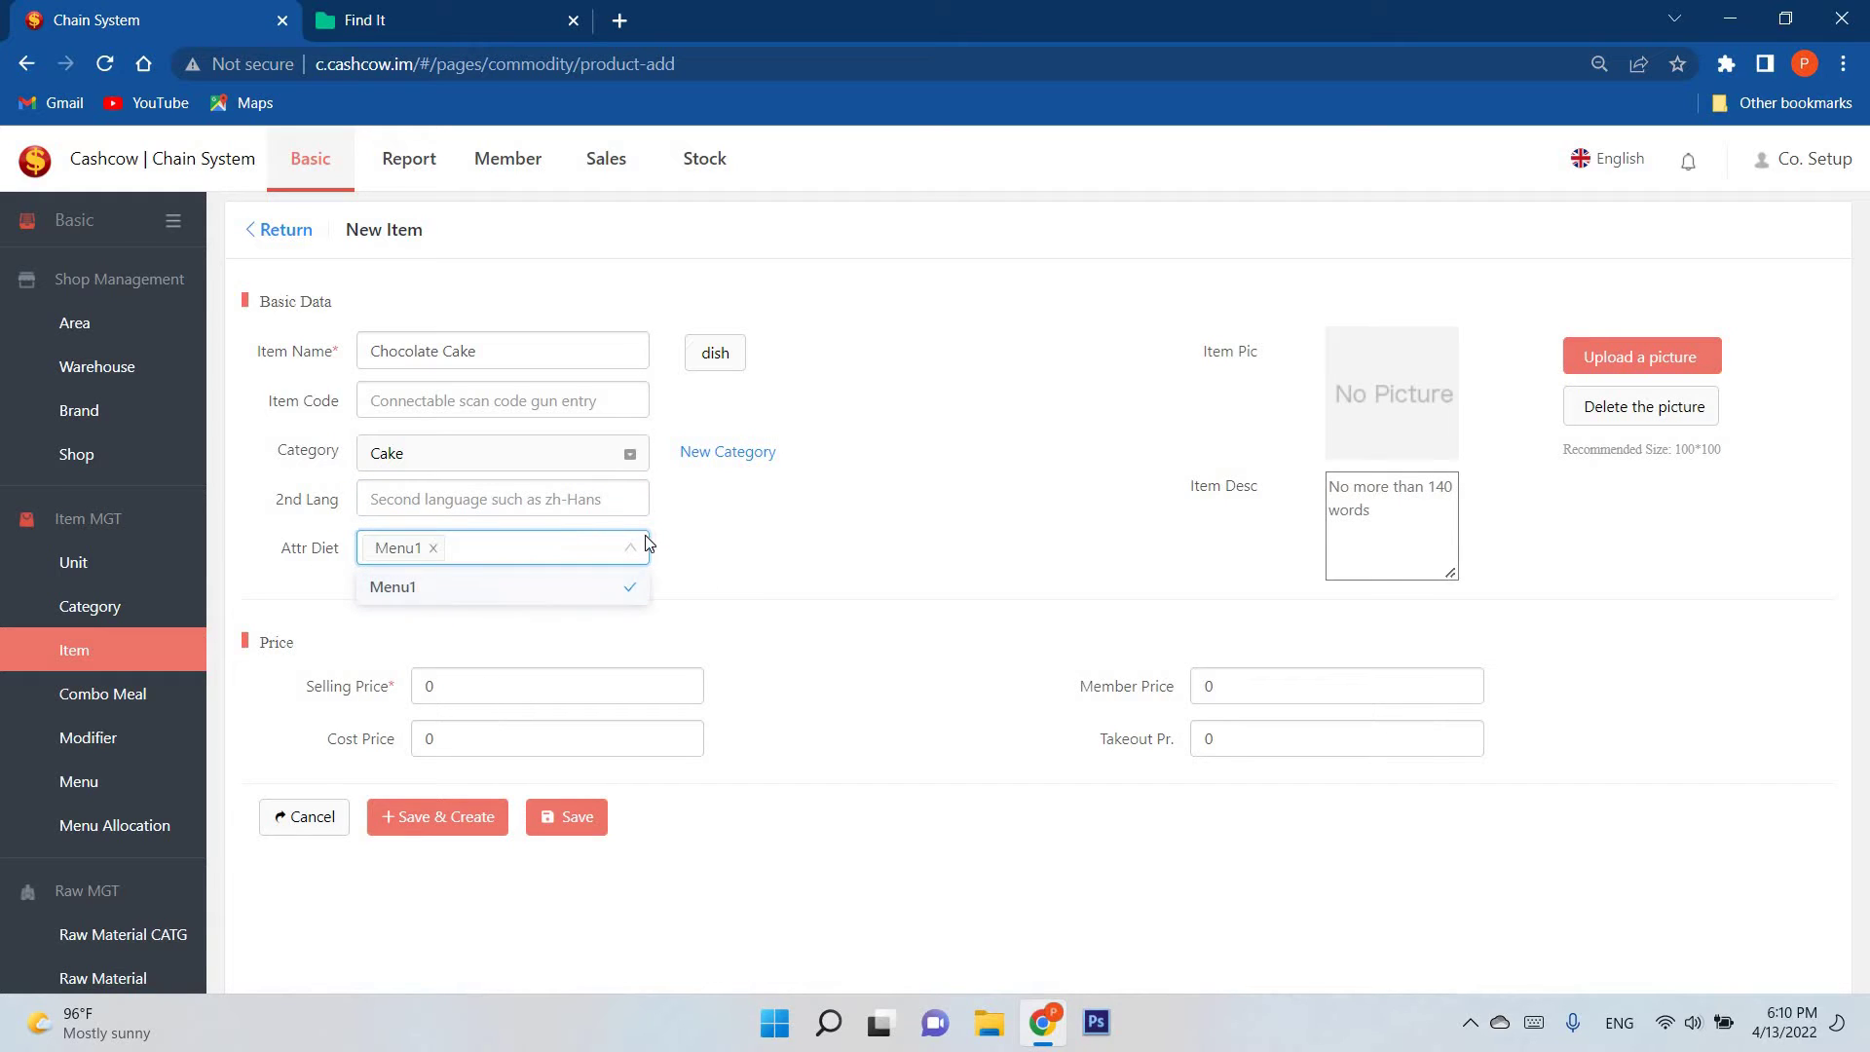
pyautogui.click(273, 735)
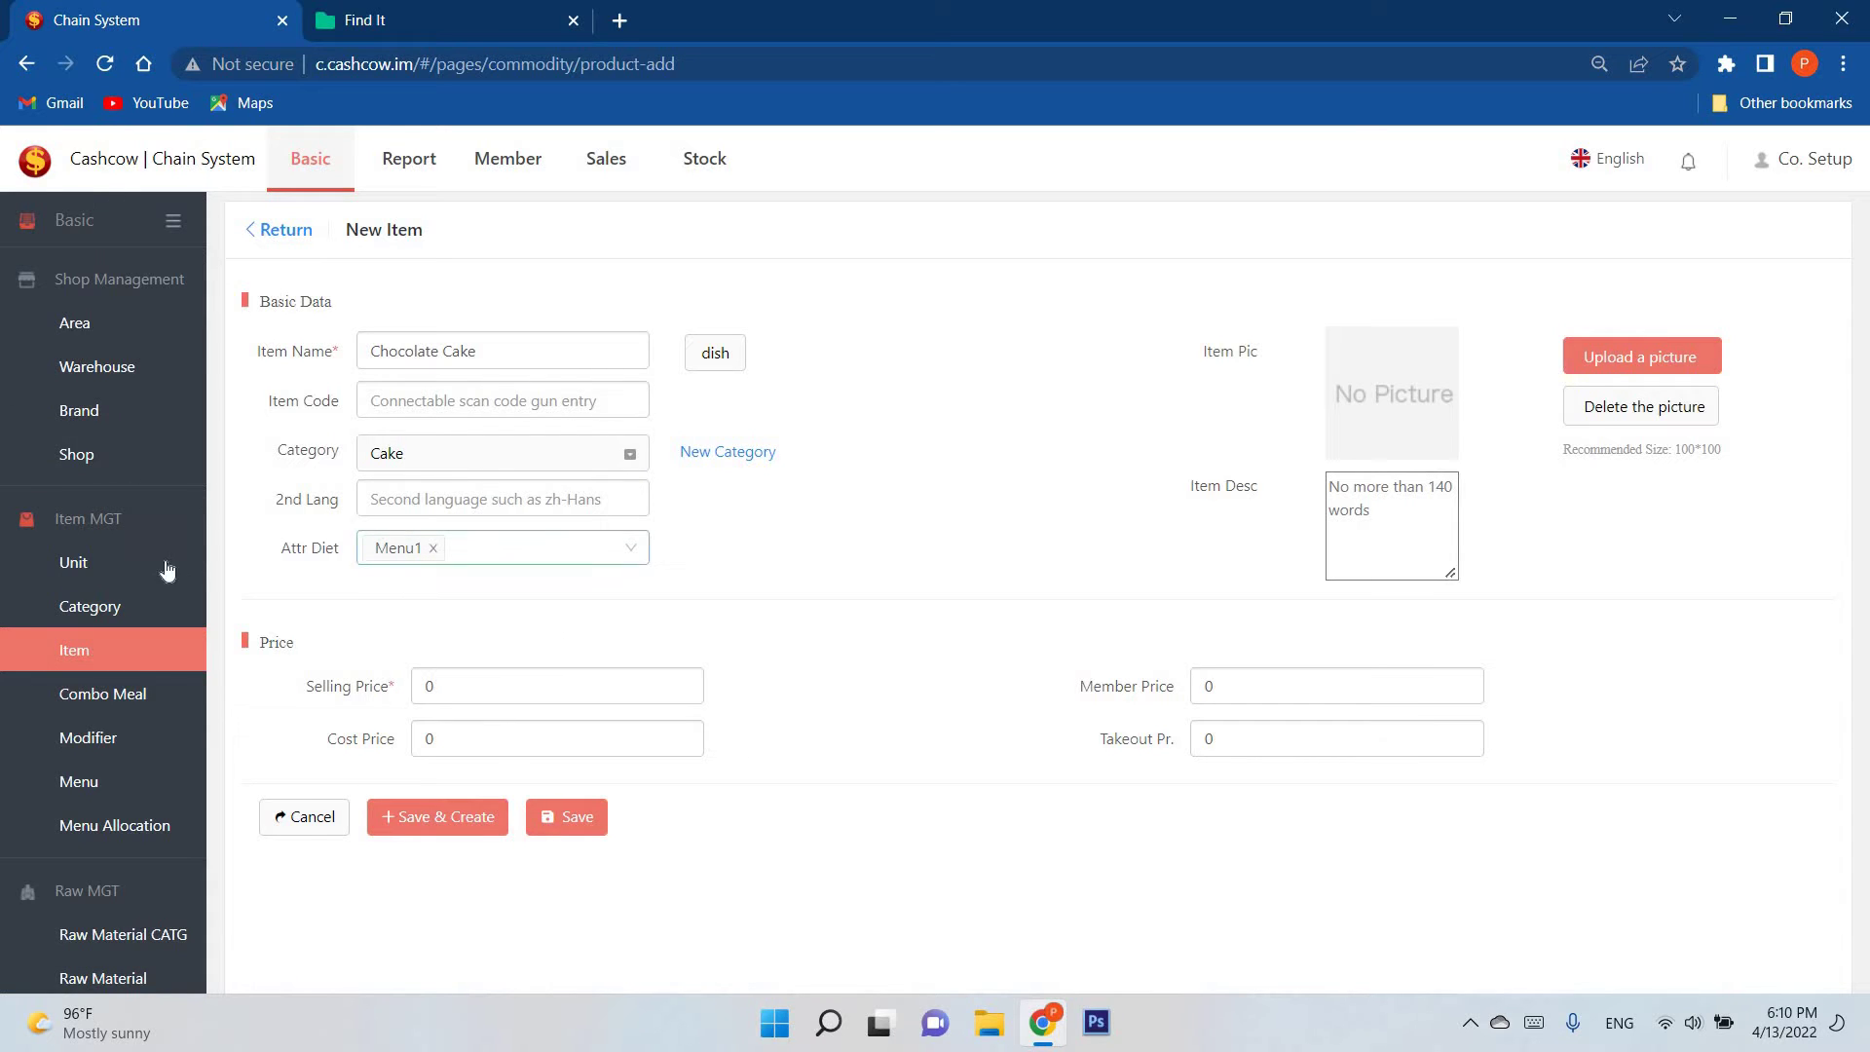
# Step: Set the Chocolate Cake selling price to 5000
pyautogui.click(470, 535)
pyautogui.doubleClick(433, 685)
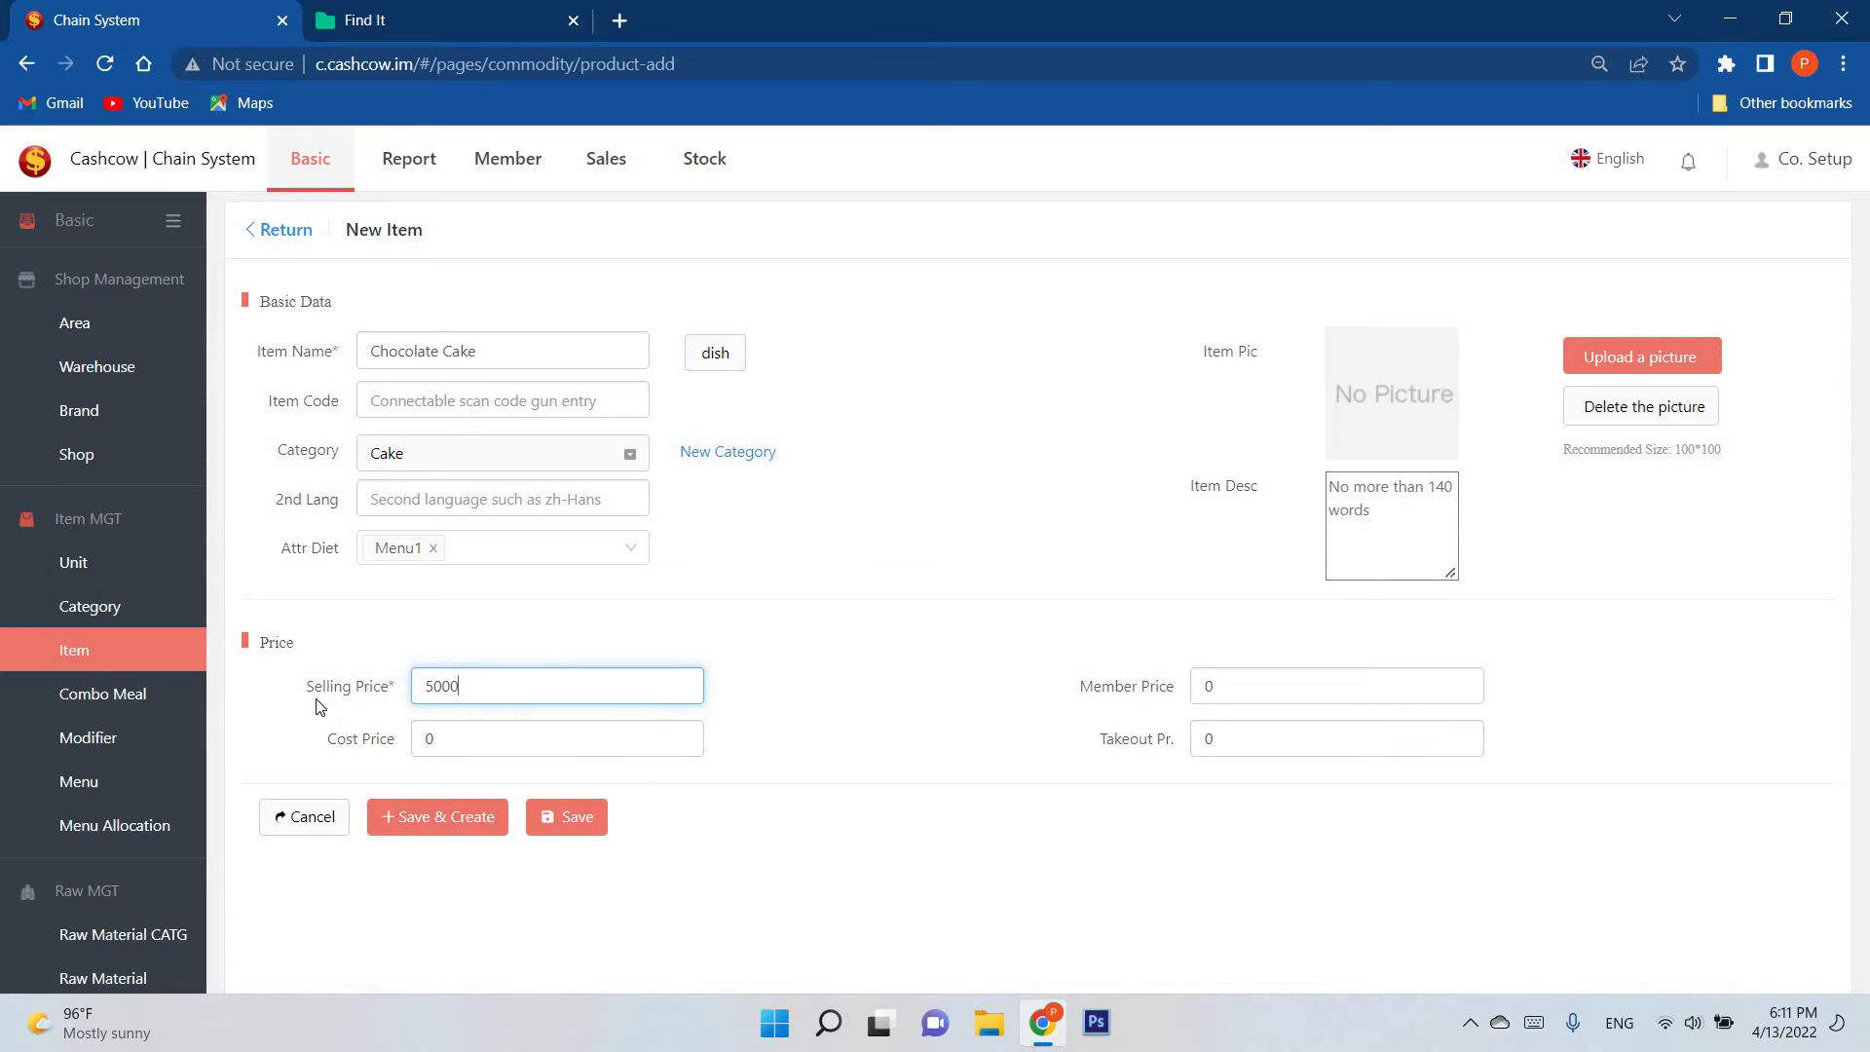
pyautogui.press('Tab')
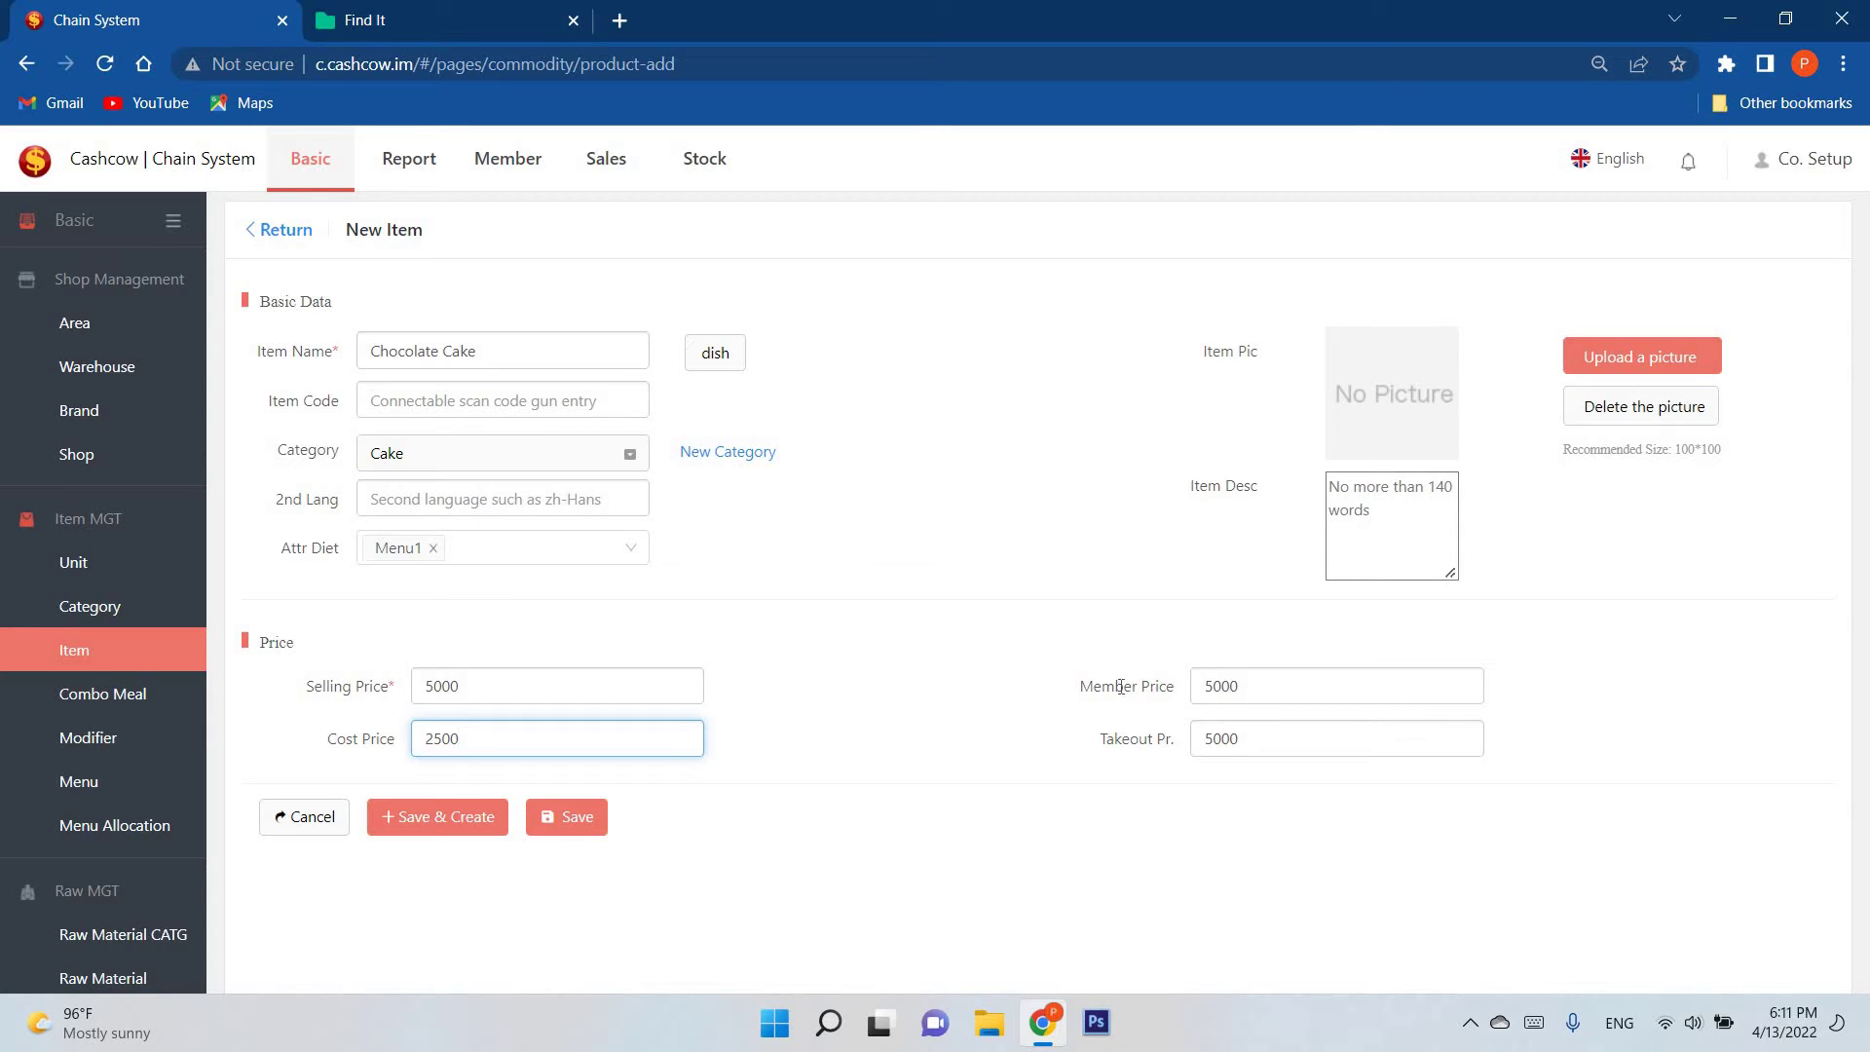
pyautogui.moveTo(1107, 732); pyautogui.dragTo(1094, 518)
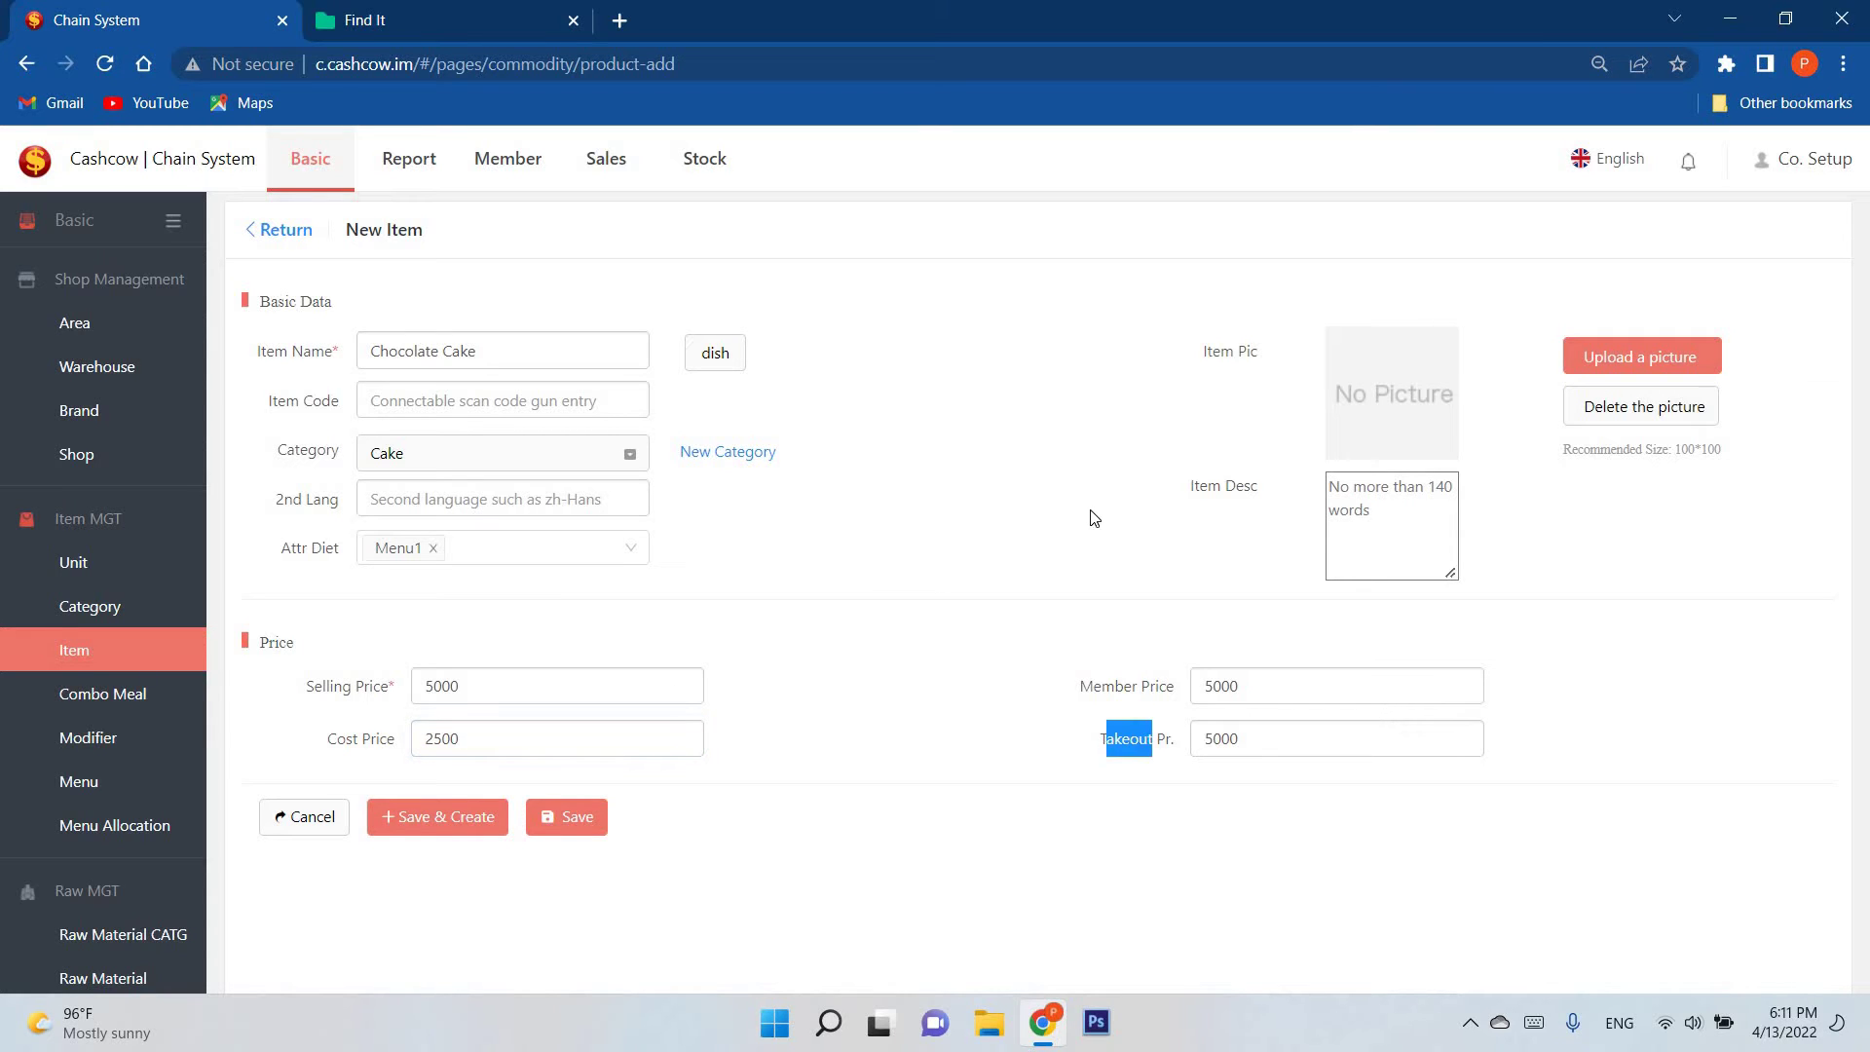
pyautogui.click(1088, 523)
# Step: Leave the picture empty and save the Chocolate Cake item
pyautogui.click(697, 359)
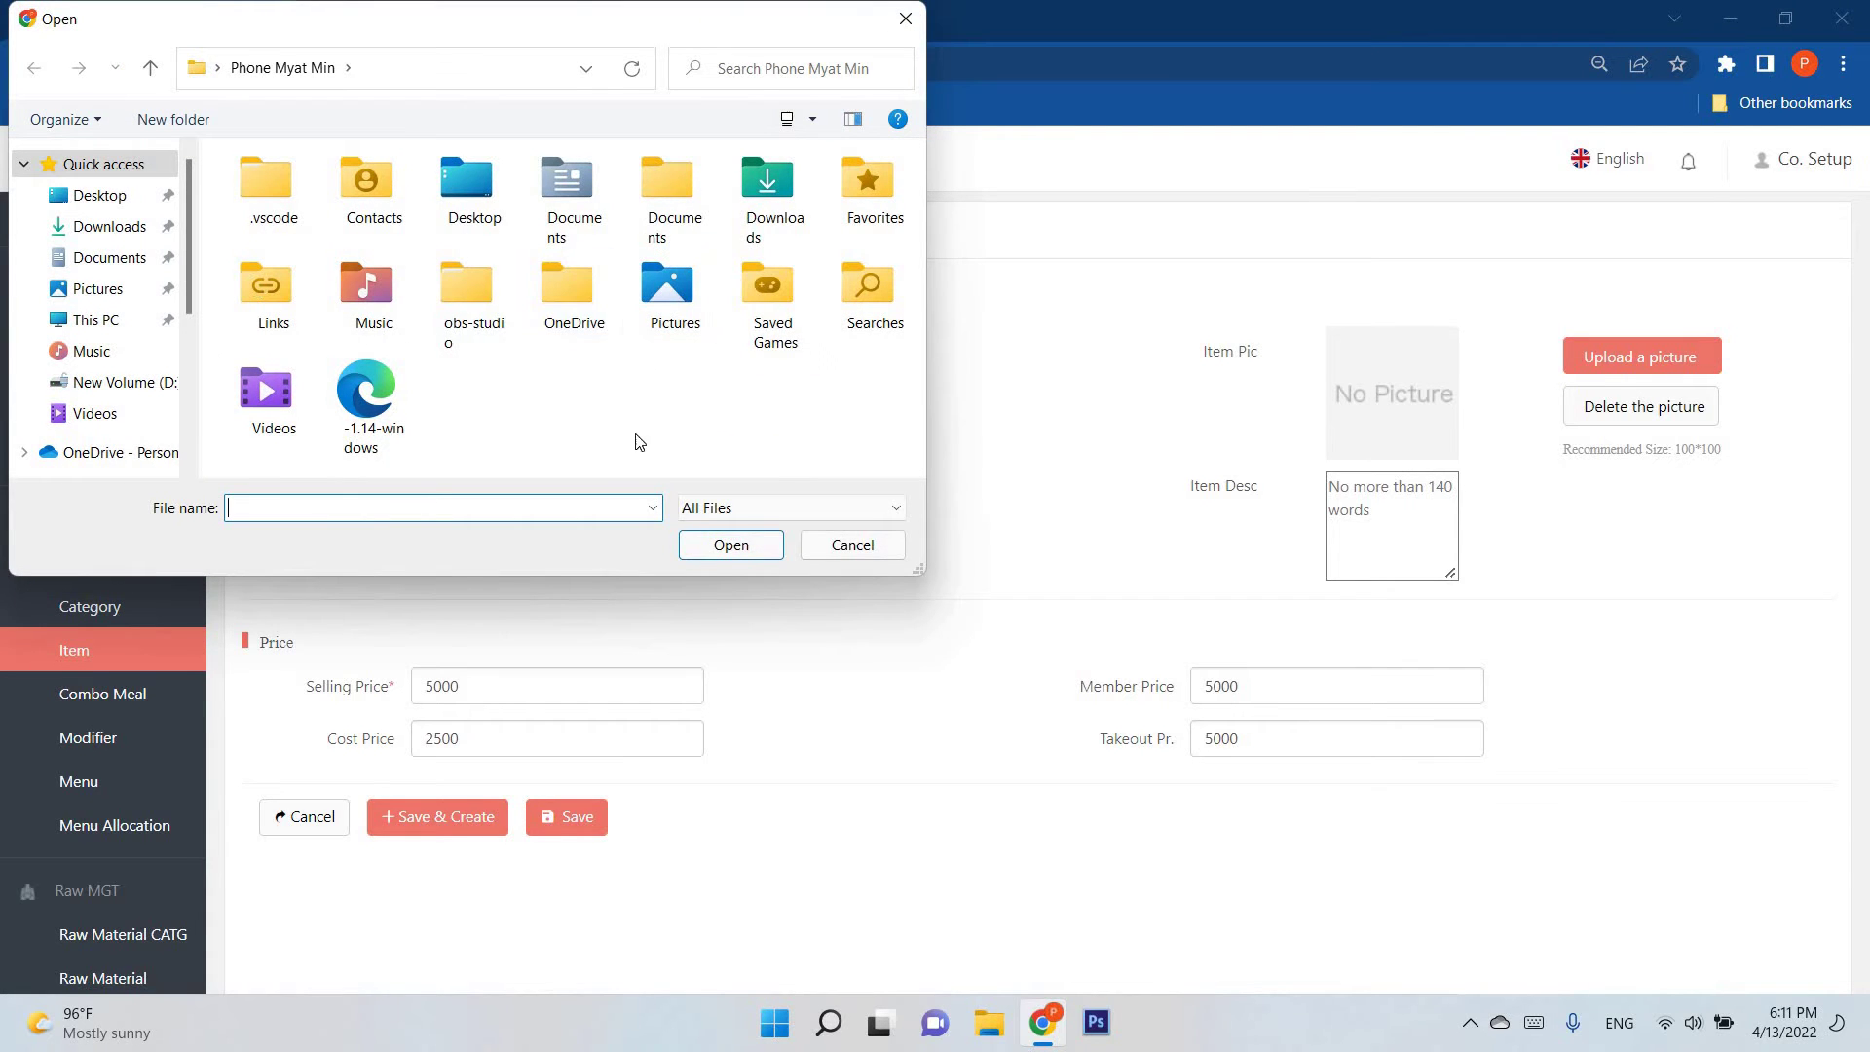
pyautogui.click(854, 546)
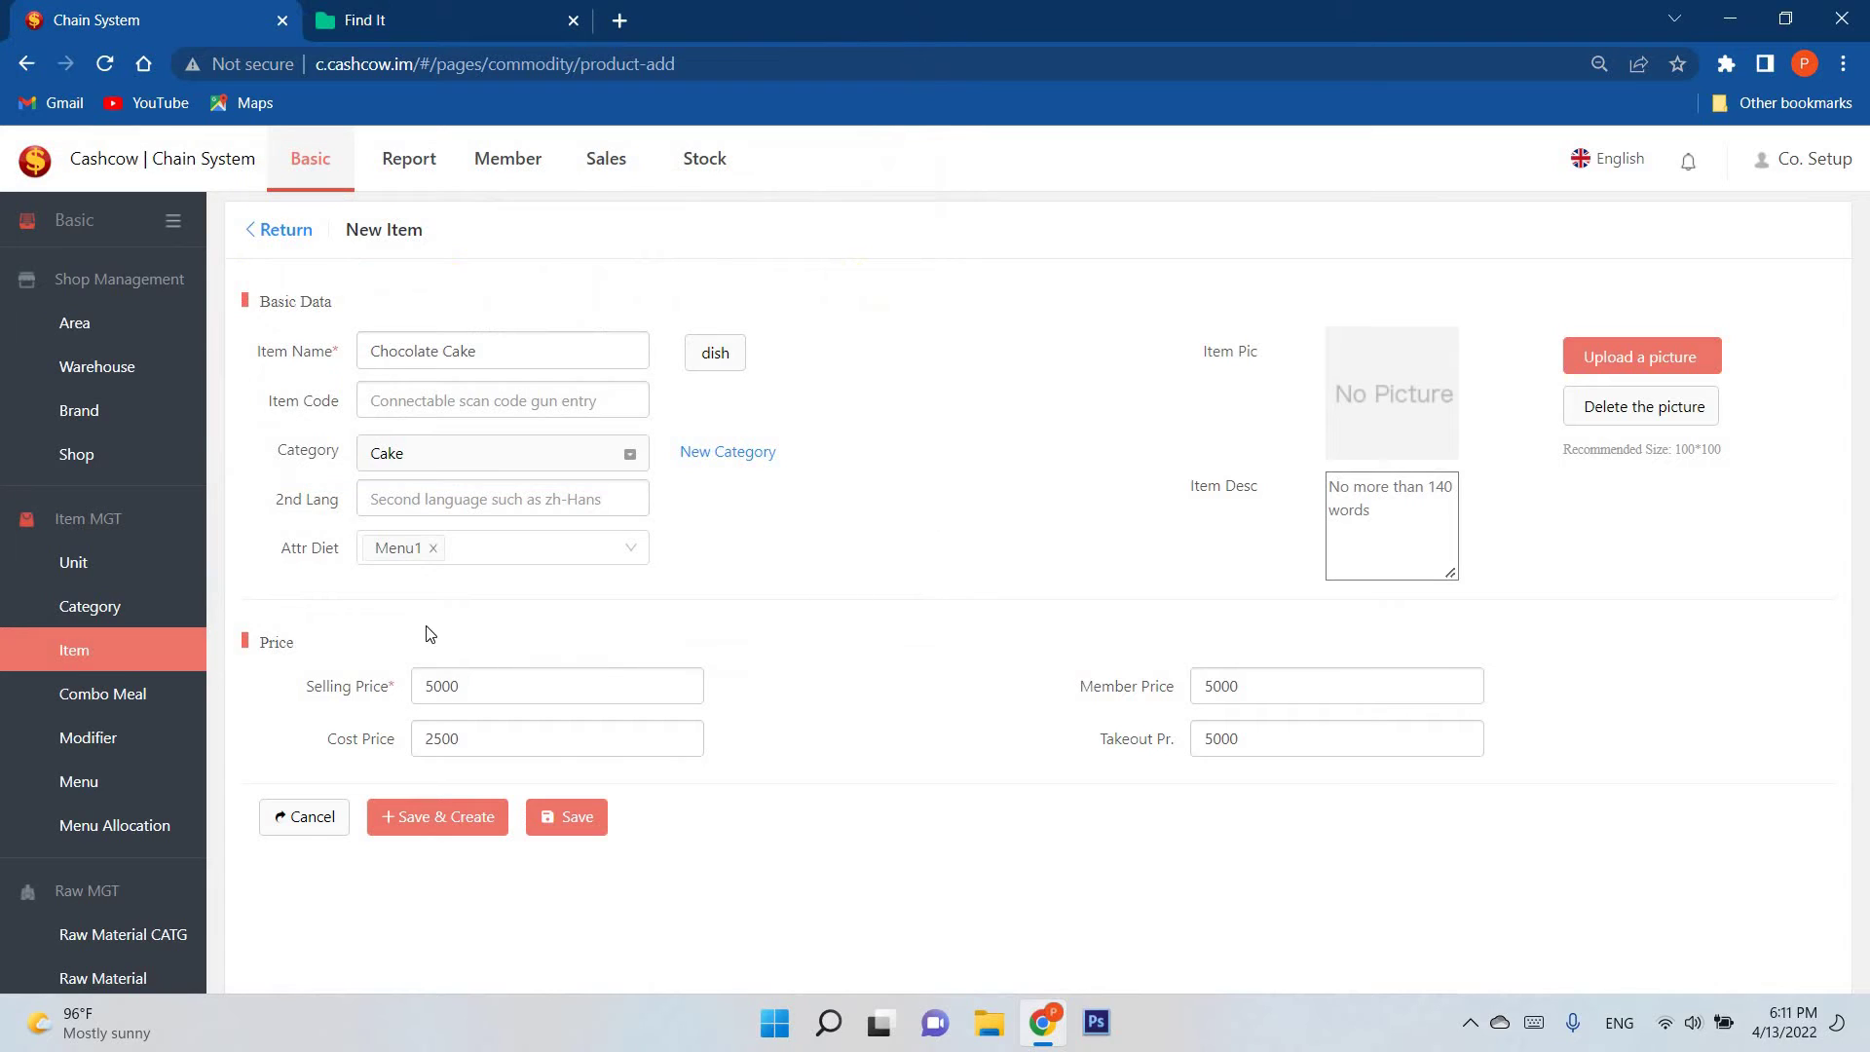
pyautogui.click(590, 826)
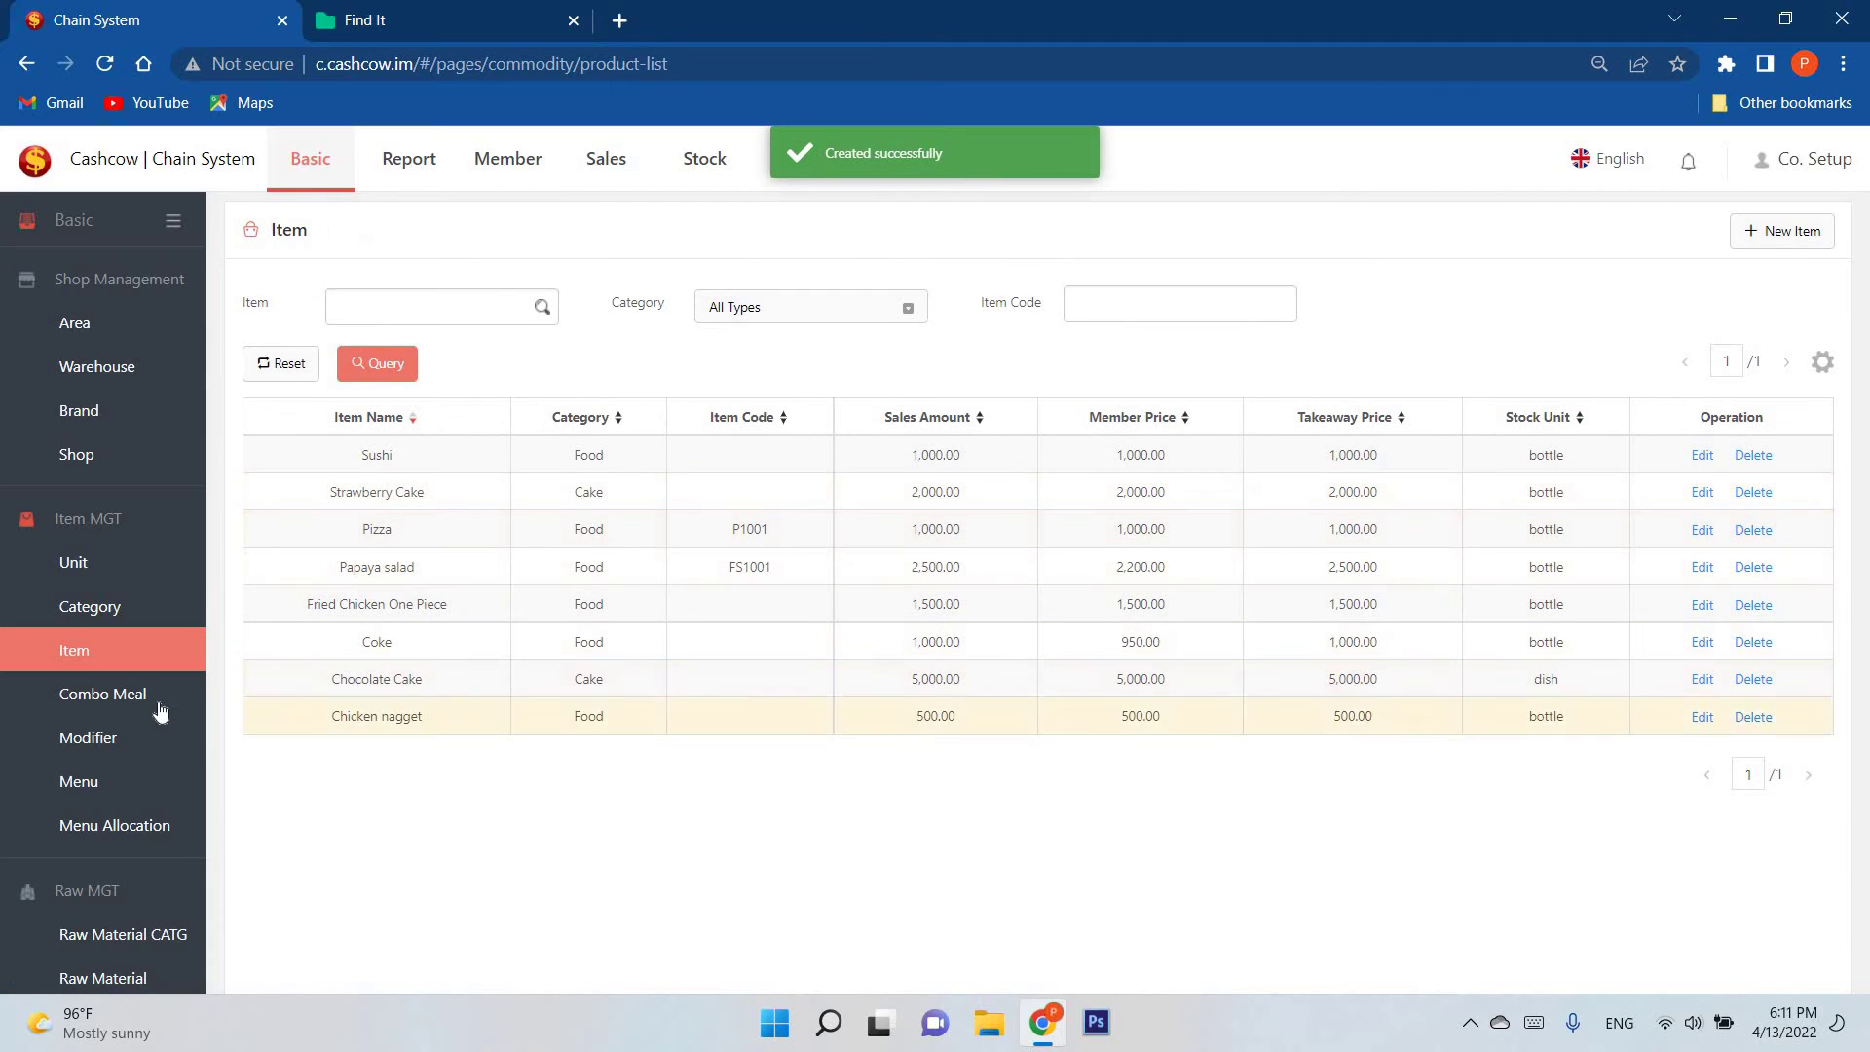
# Step: View the Combo Meal list and its new optional combo form without creating one
pyautogui.click(102, 694)
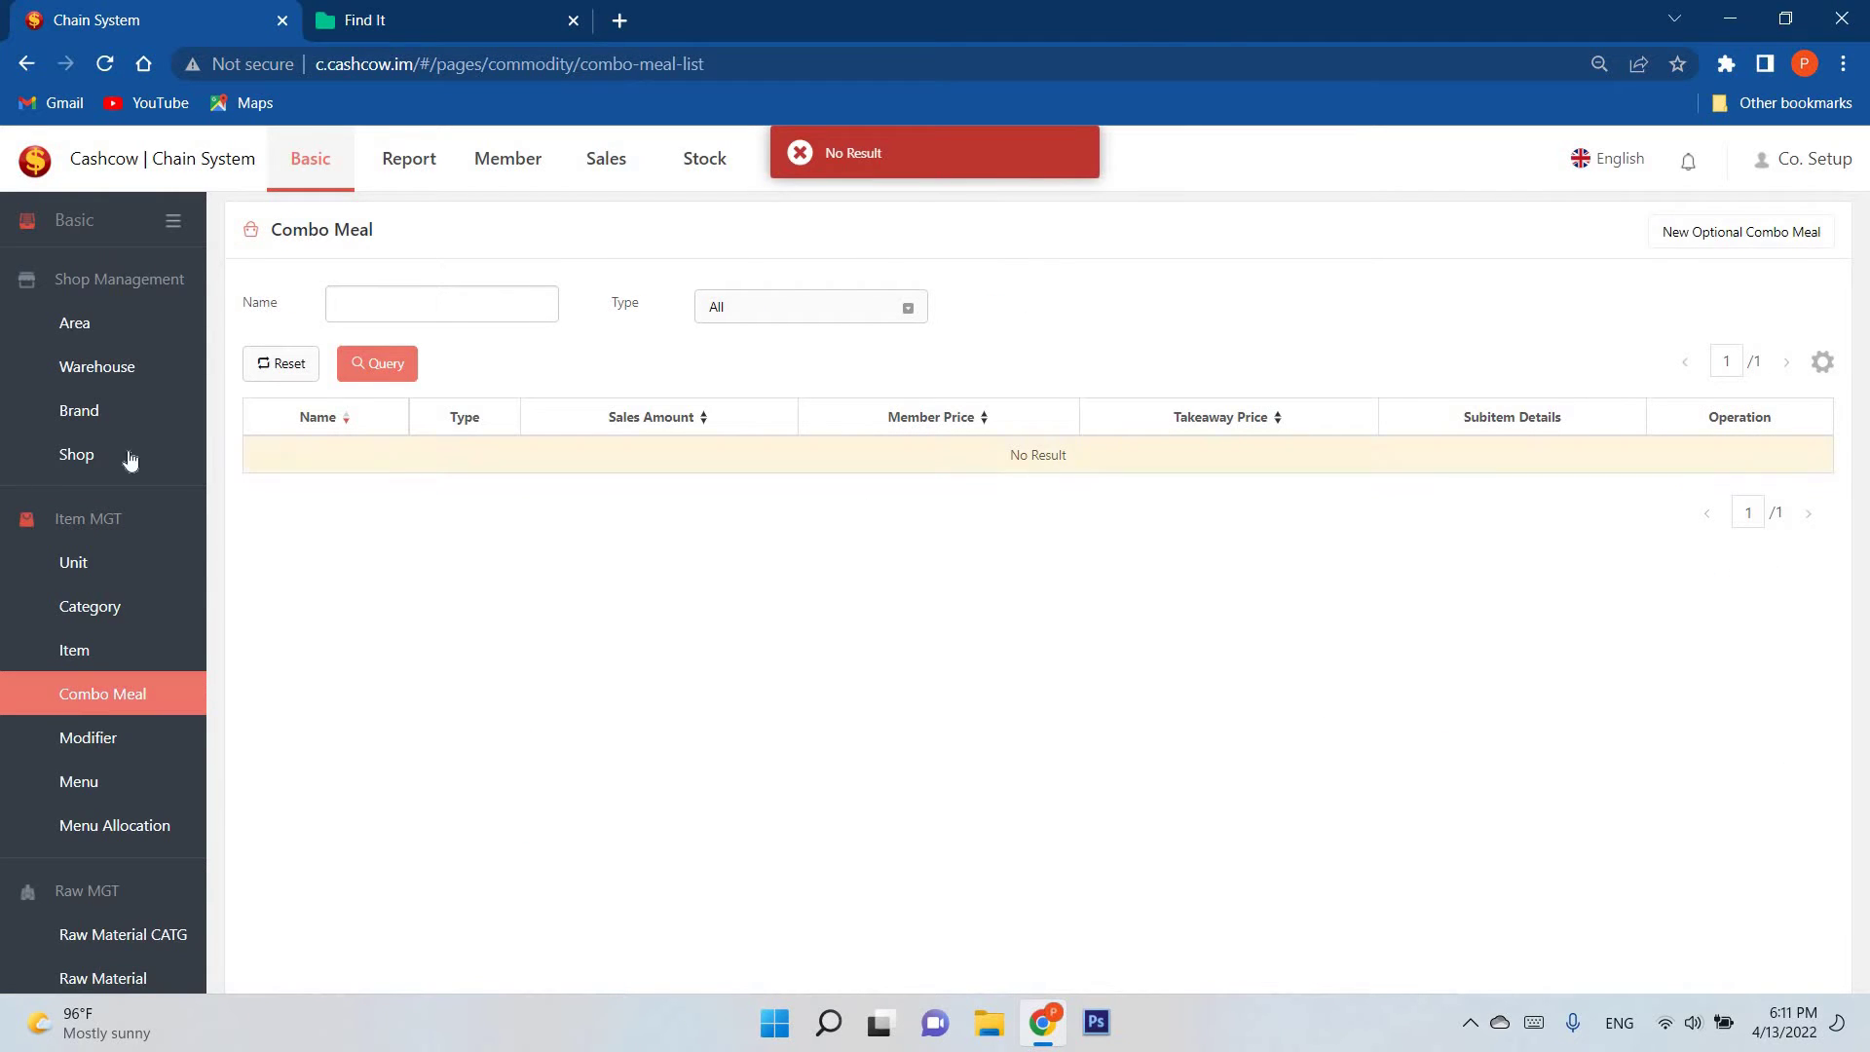
pyautogui.click(1685, 241)
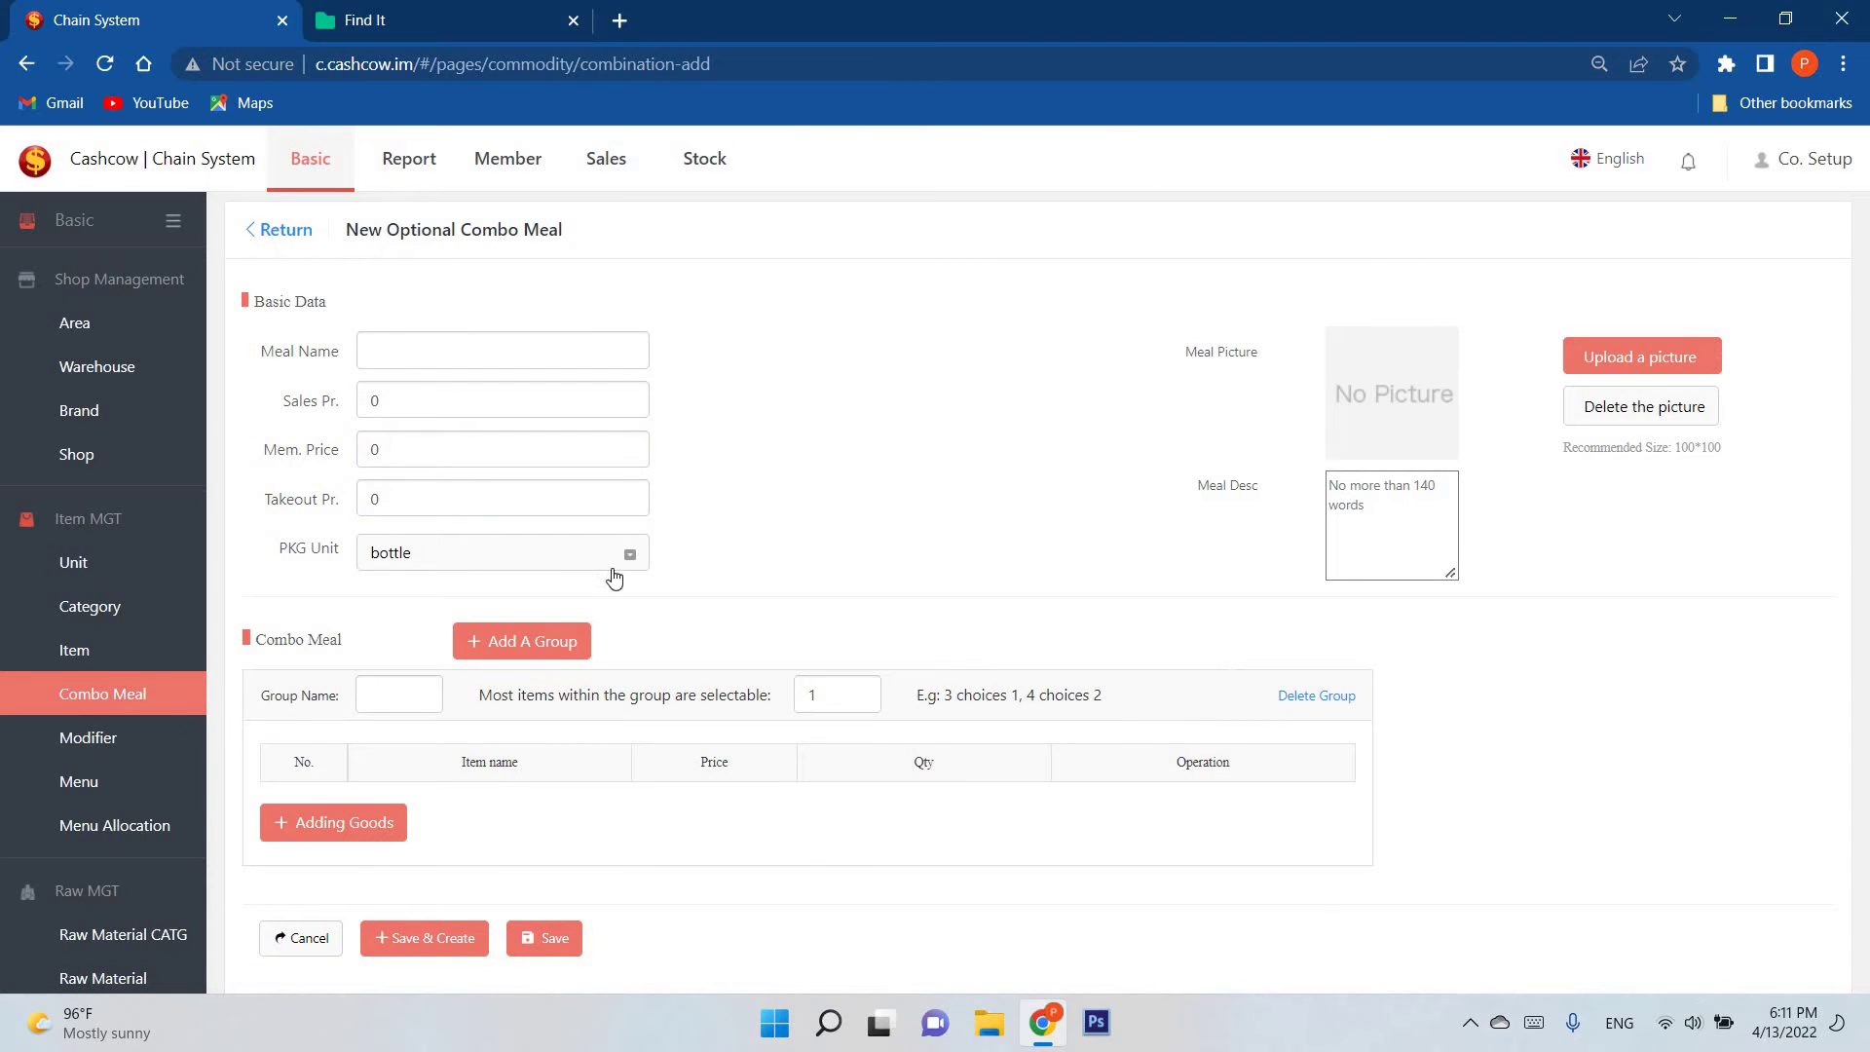
pyautogui.click(300, 231)
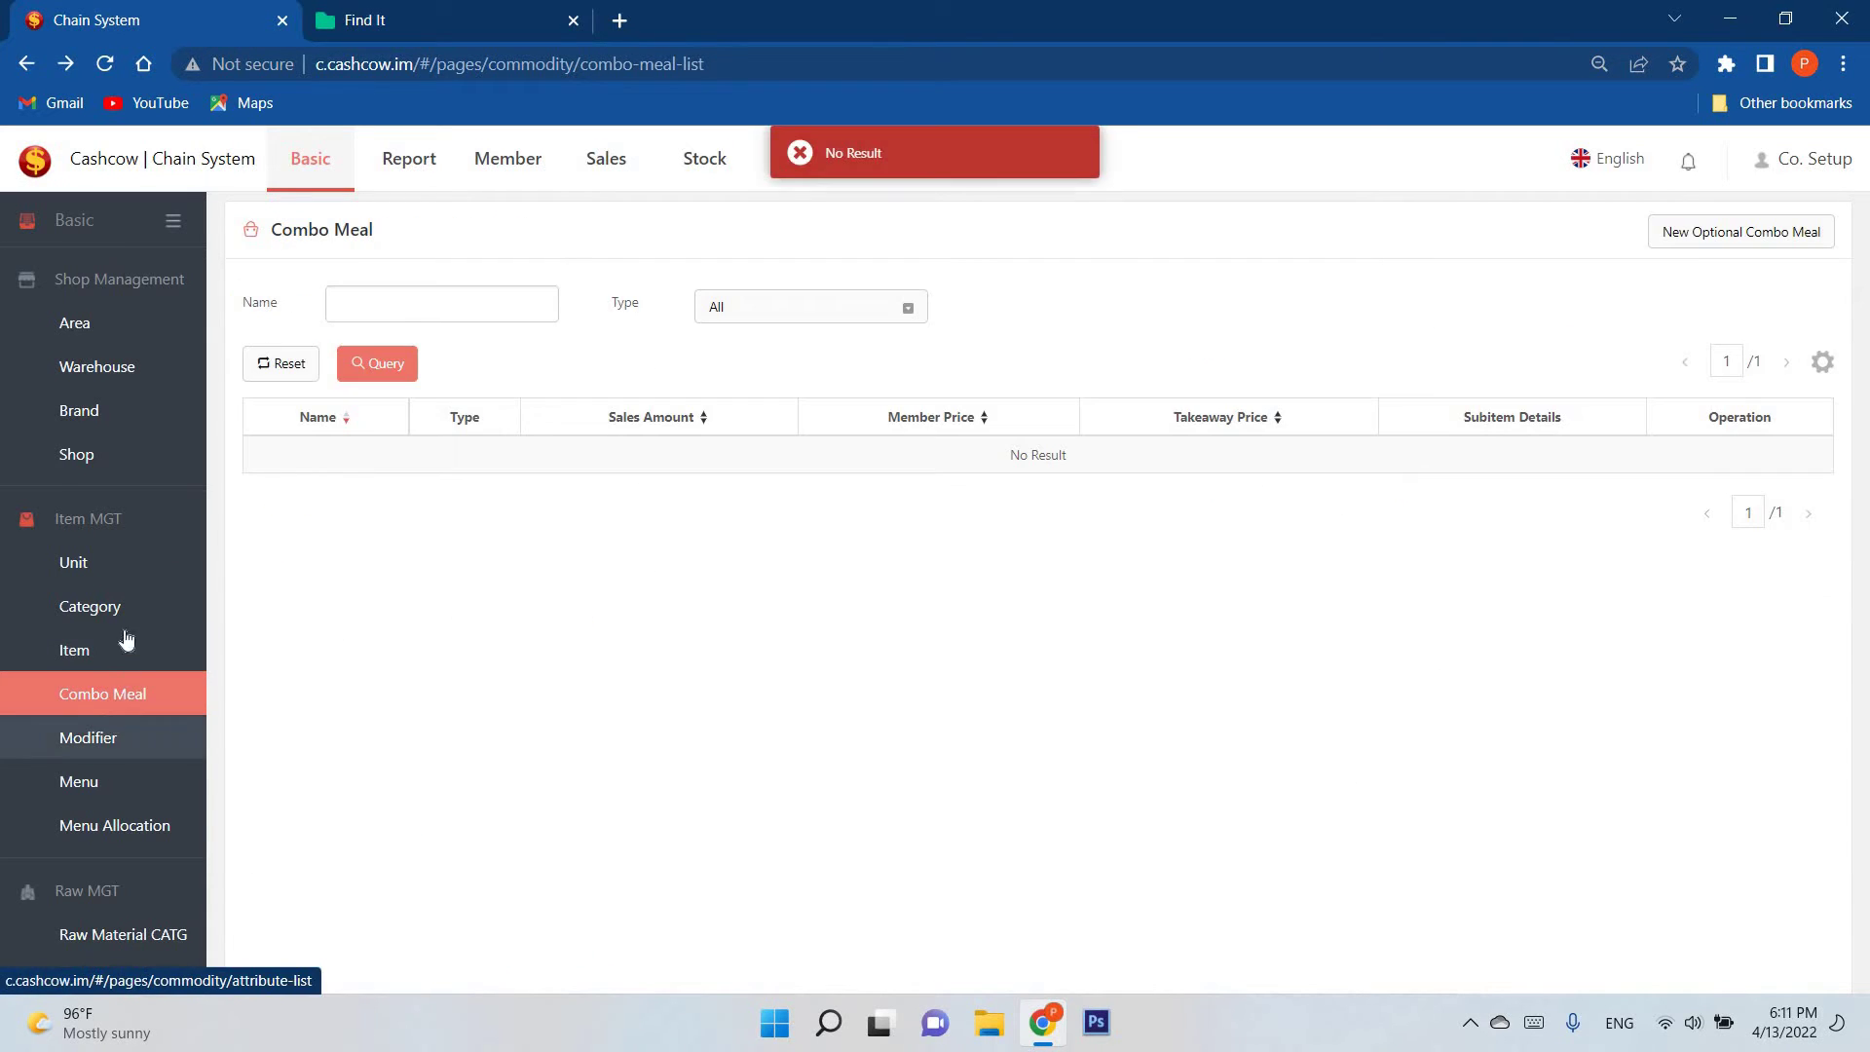
pyautogui.scroll(-3, 126, 638)
# Step: Open the Menu list showing Menu1, backing out of a new menu
pyautogui.click(93, 493)
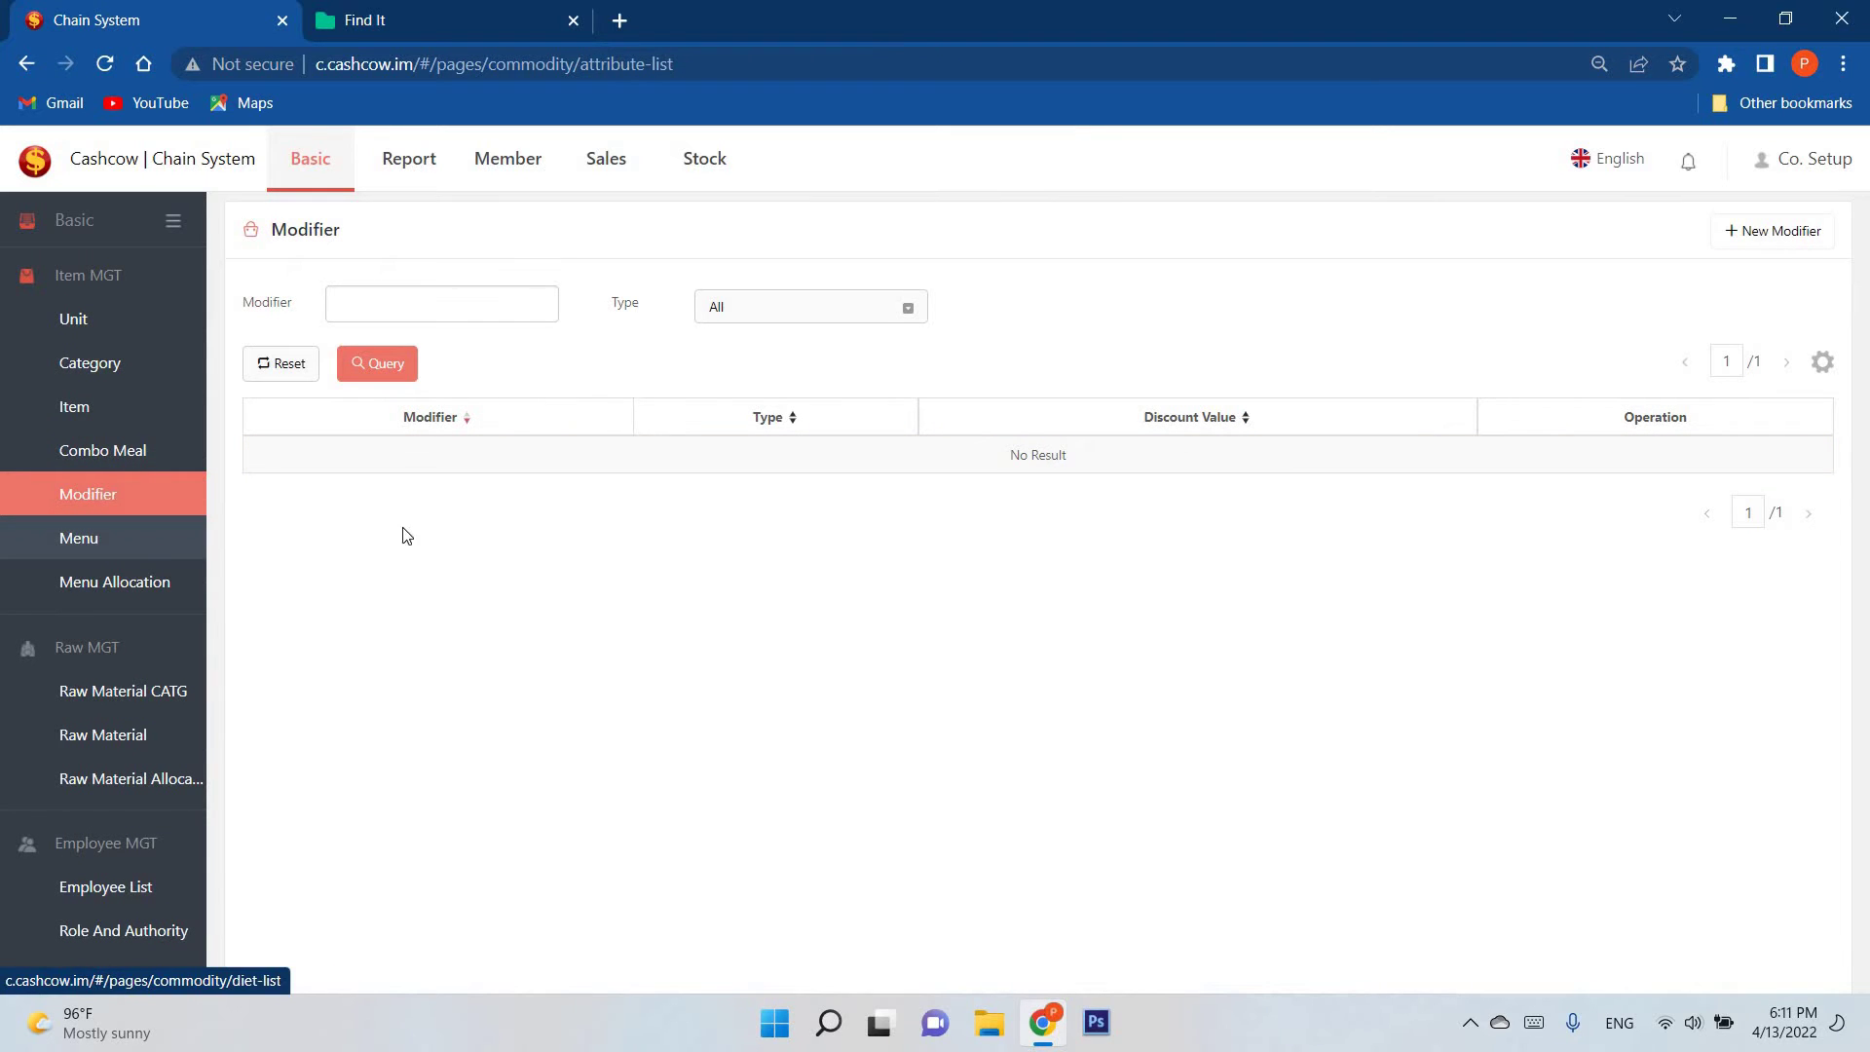
pyautogui.click(118, 543)
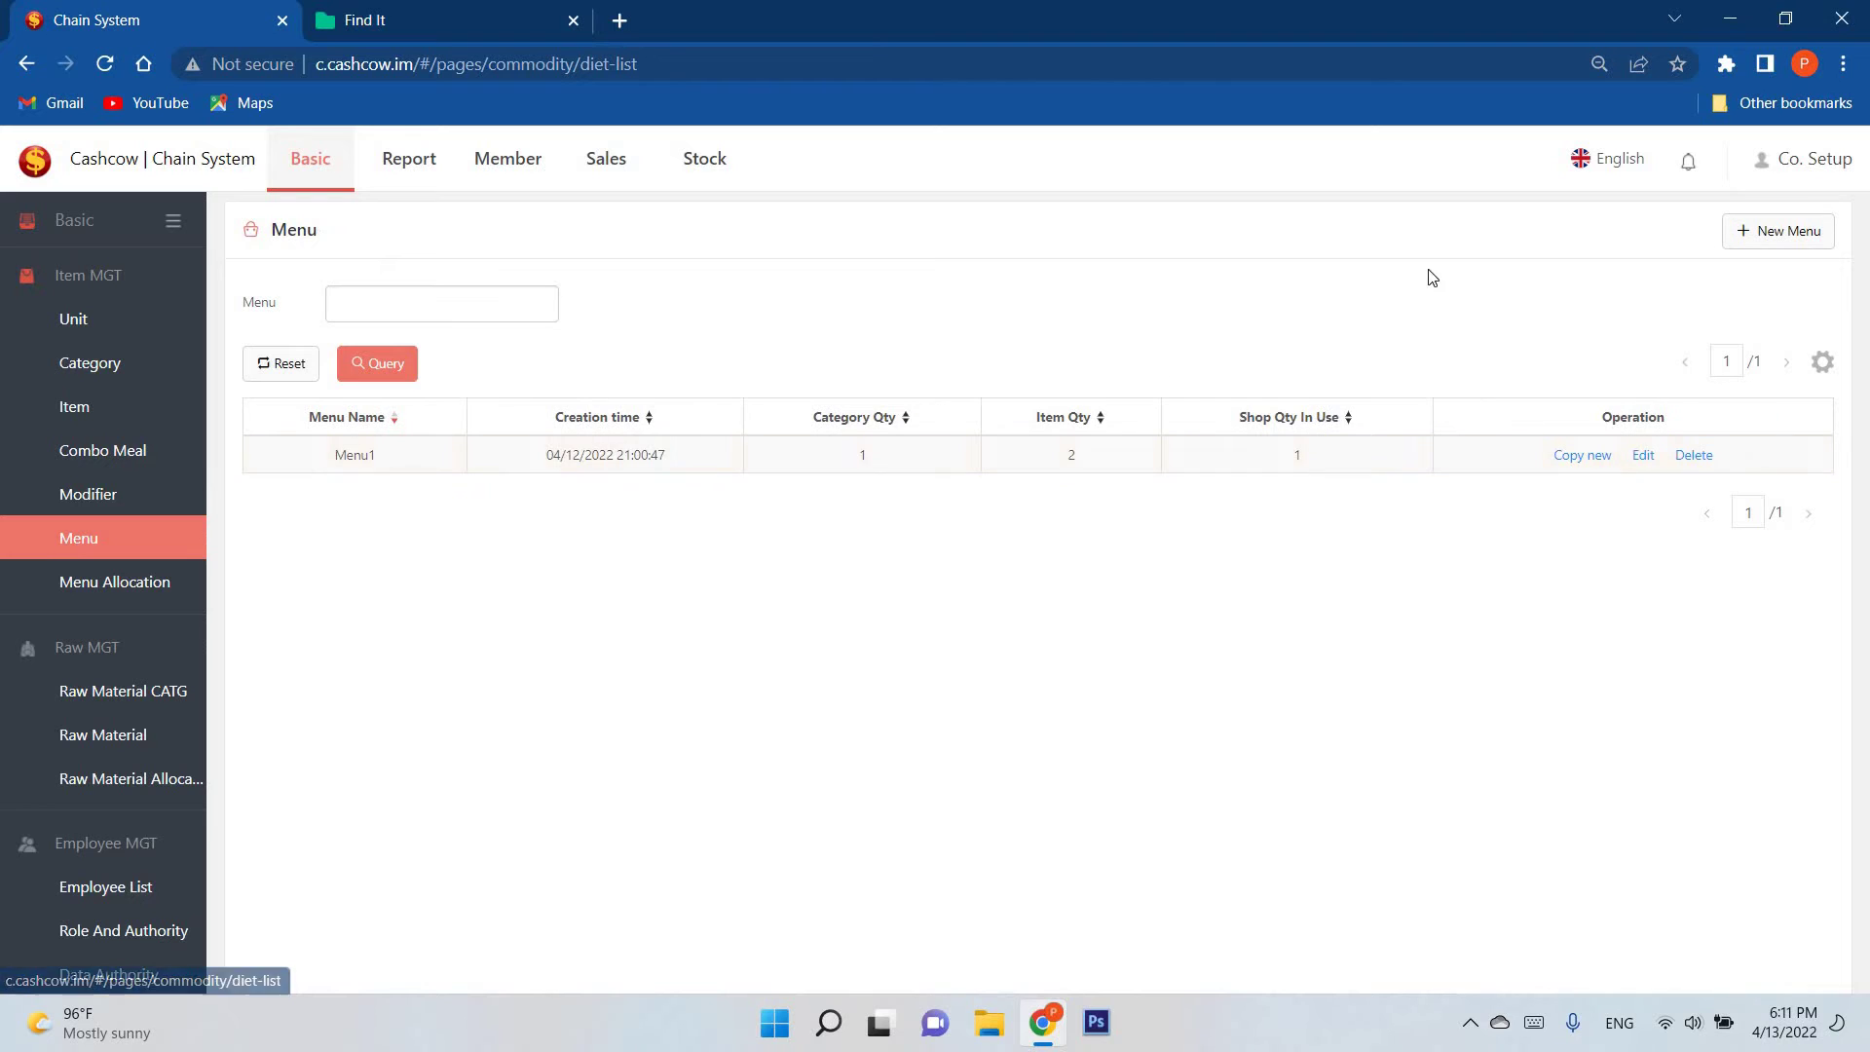
pyautogui.click(1731, 244)
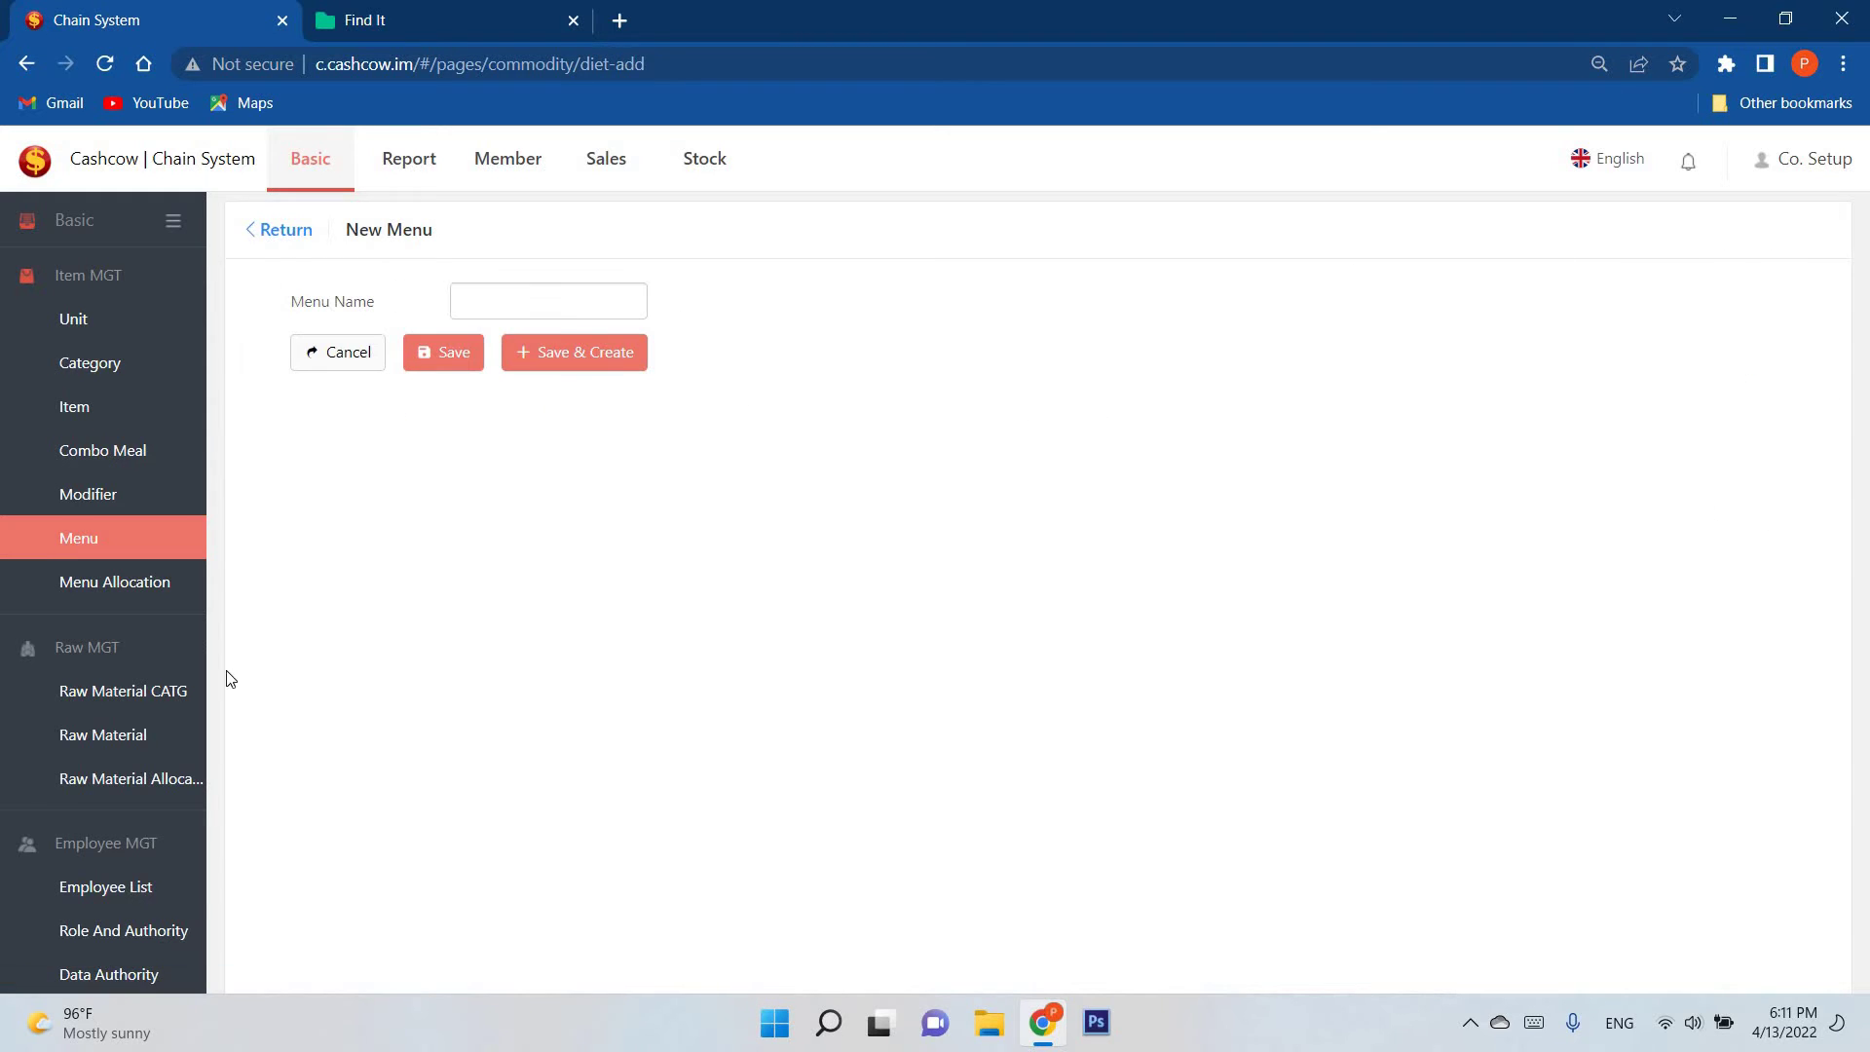
pyautogui.hotkey('alt', 'Left')
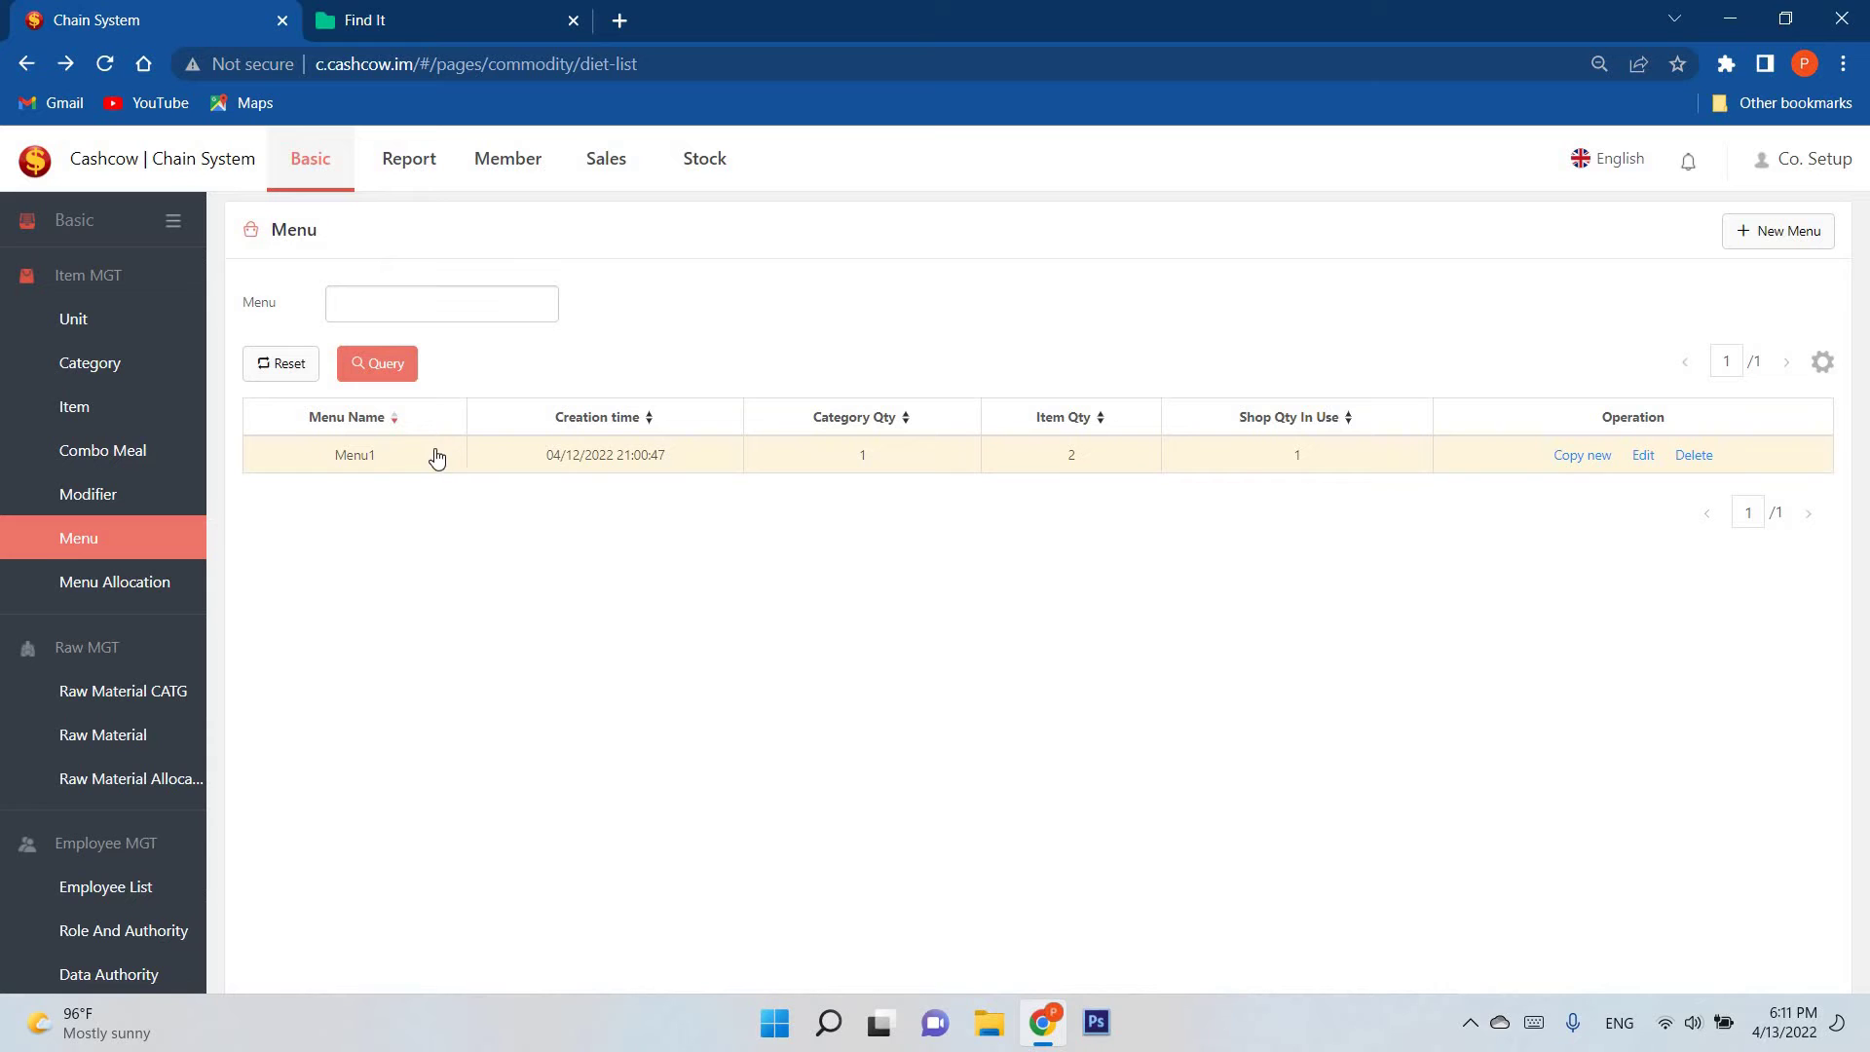
pyautogui.scroll(3, 78, 526)
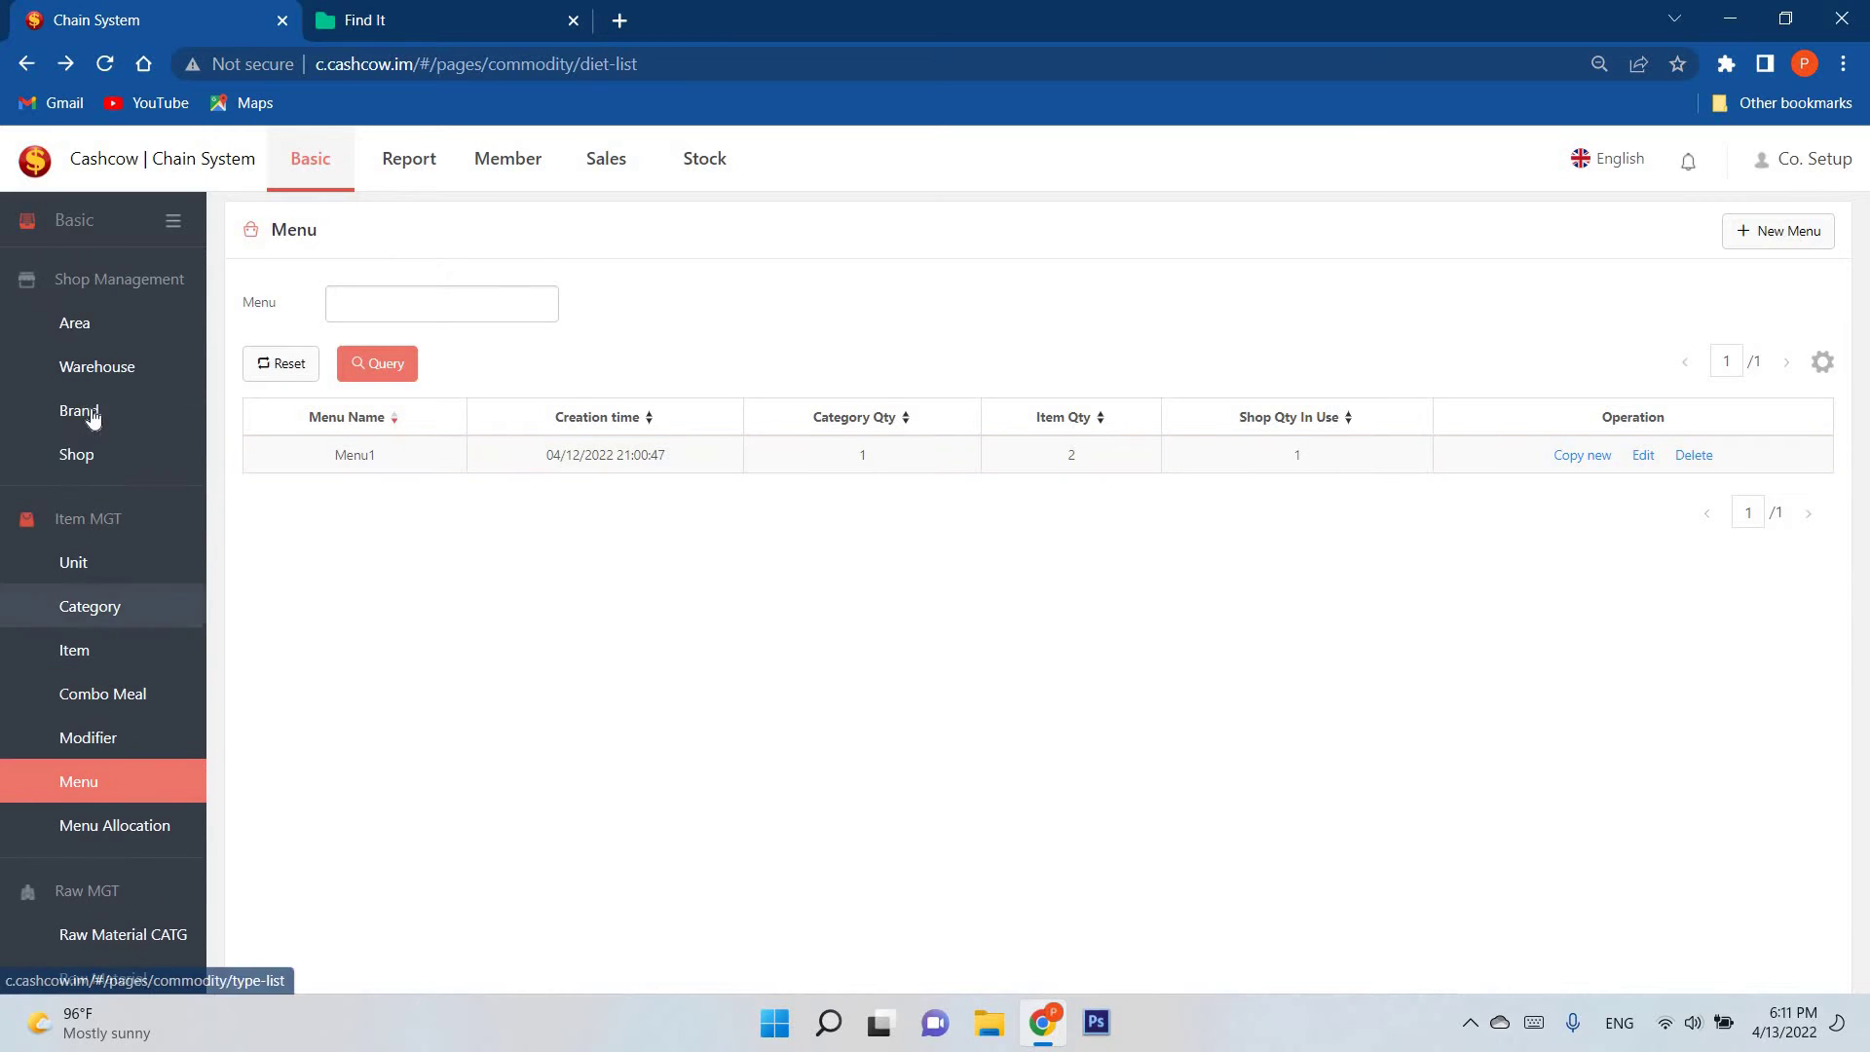
# Step: Show the Area list with Yangon, leaving the New Area form without adding one
pyautogui.click(108, 325)
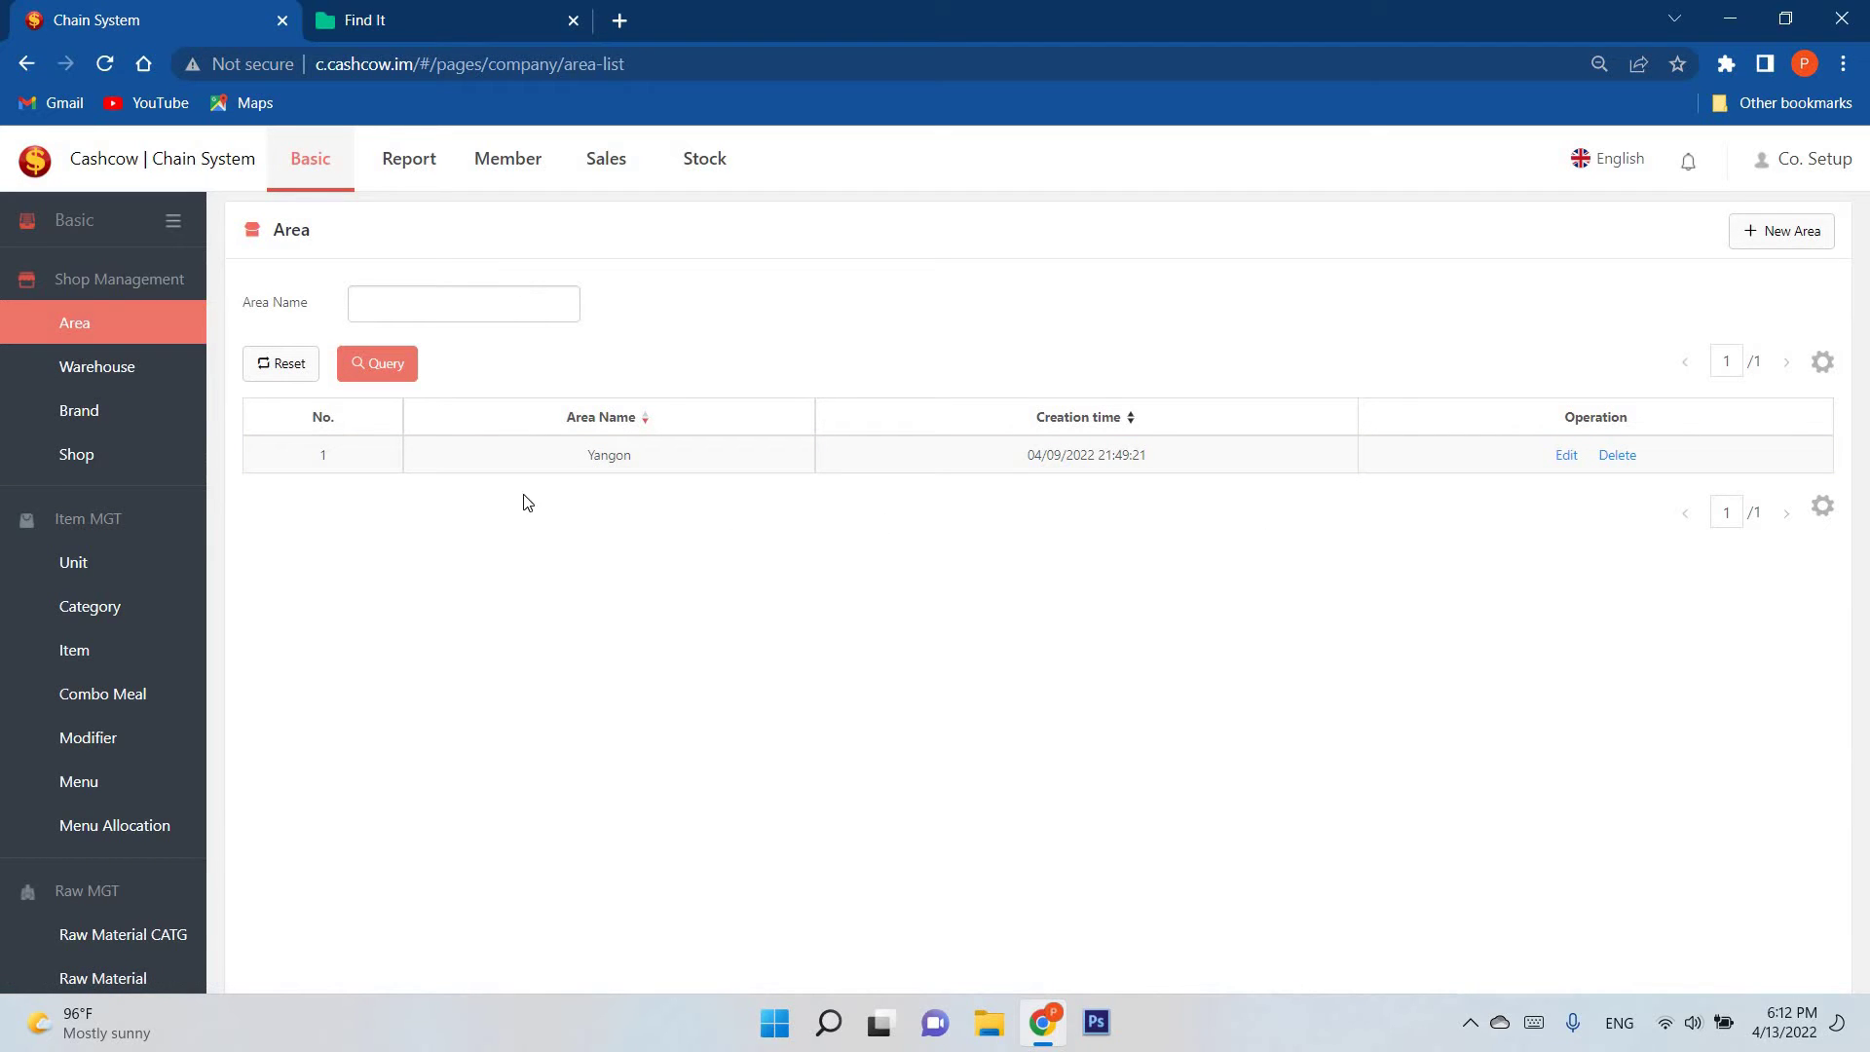
pyautogui.click(1472, 1024)
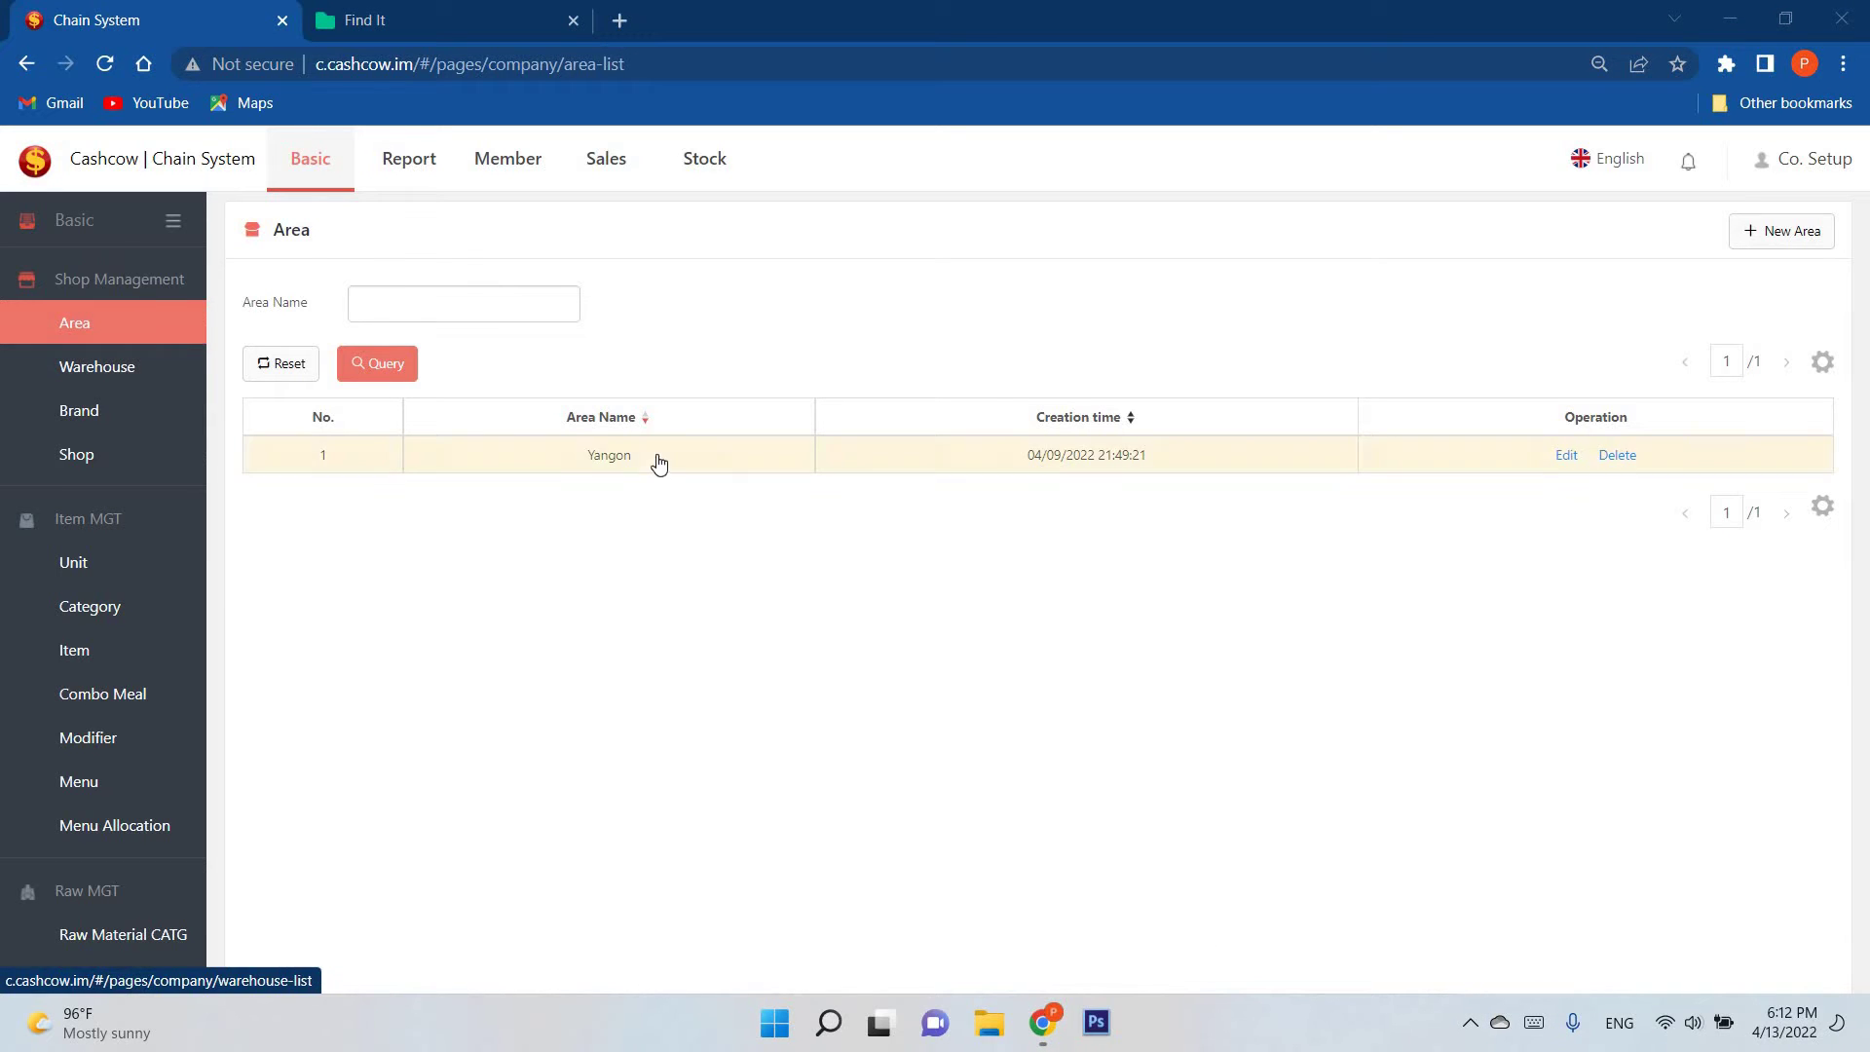
pyautogui.click(78, 370)
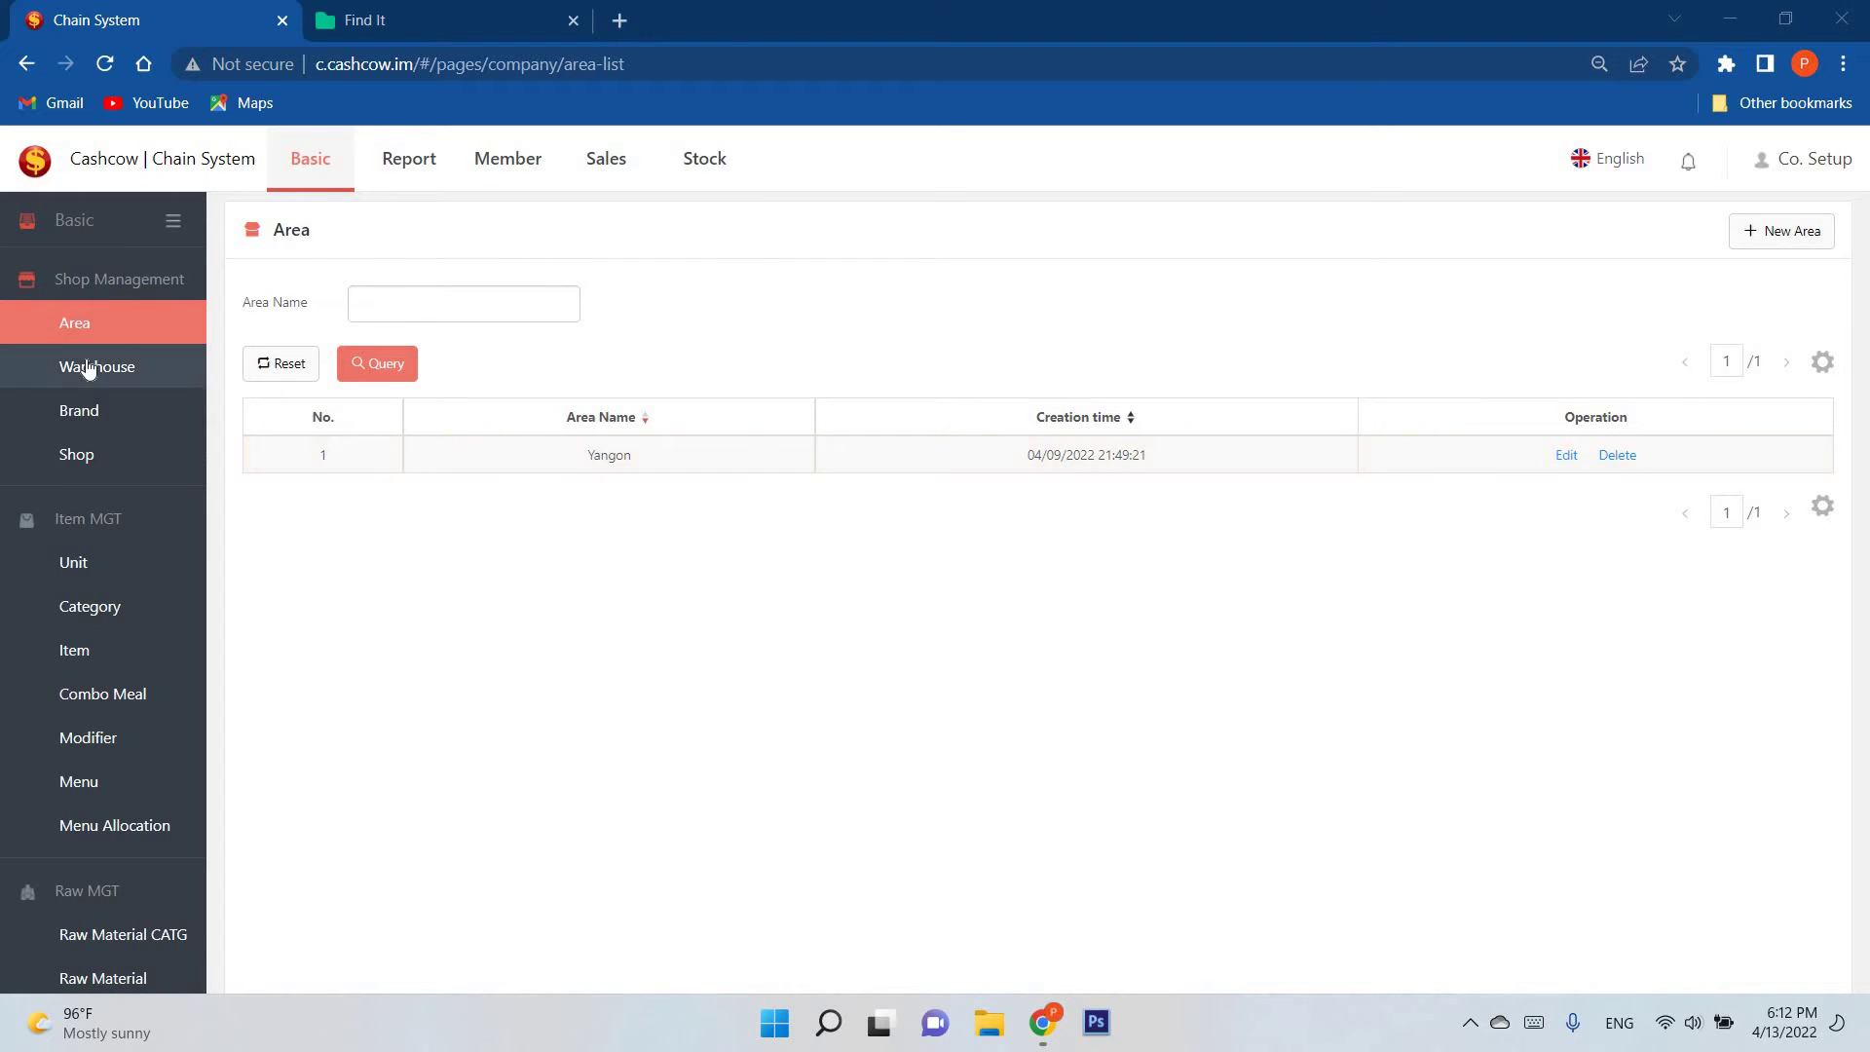
pyautogui.click(104, 325)
pyautogui.click(1778, 248)
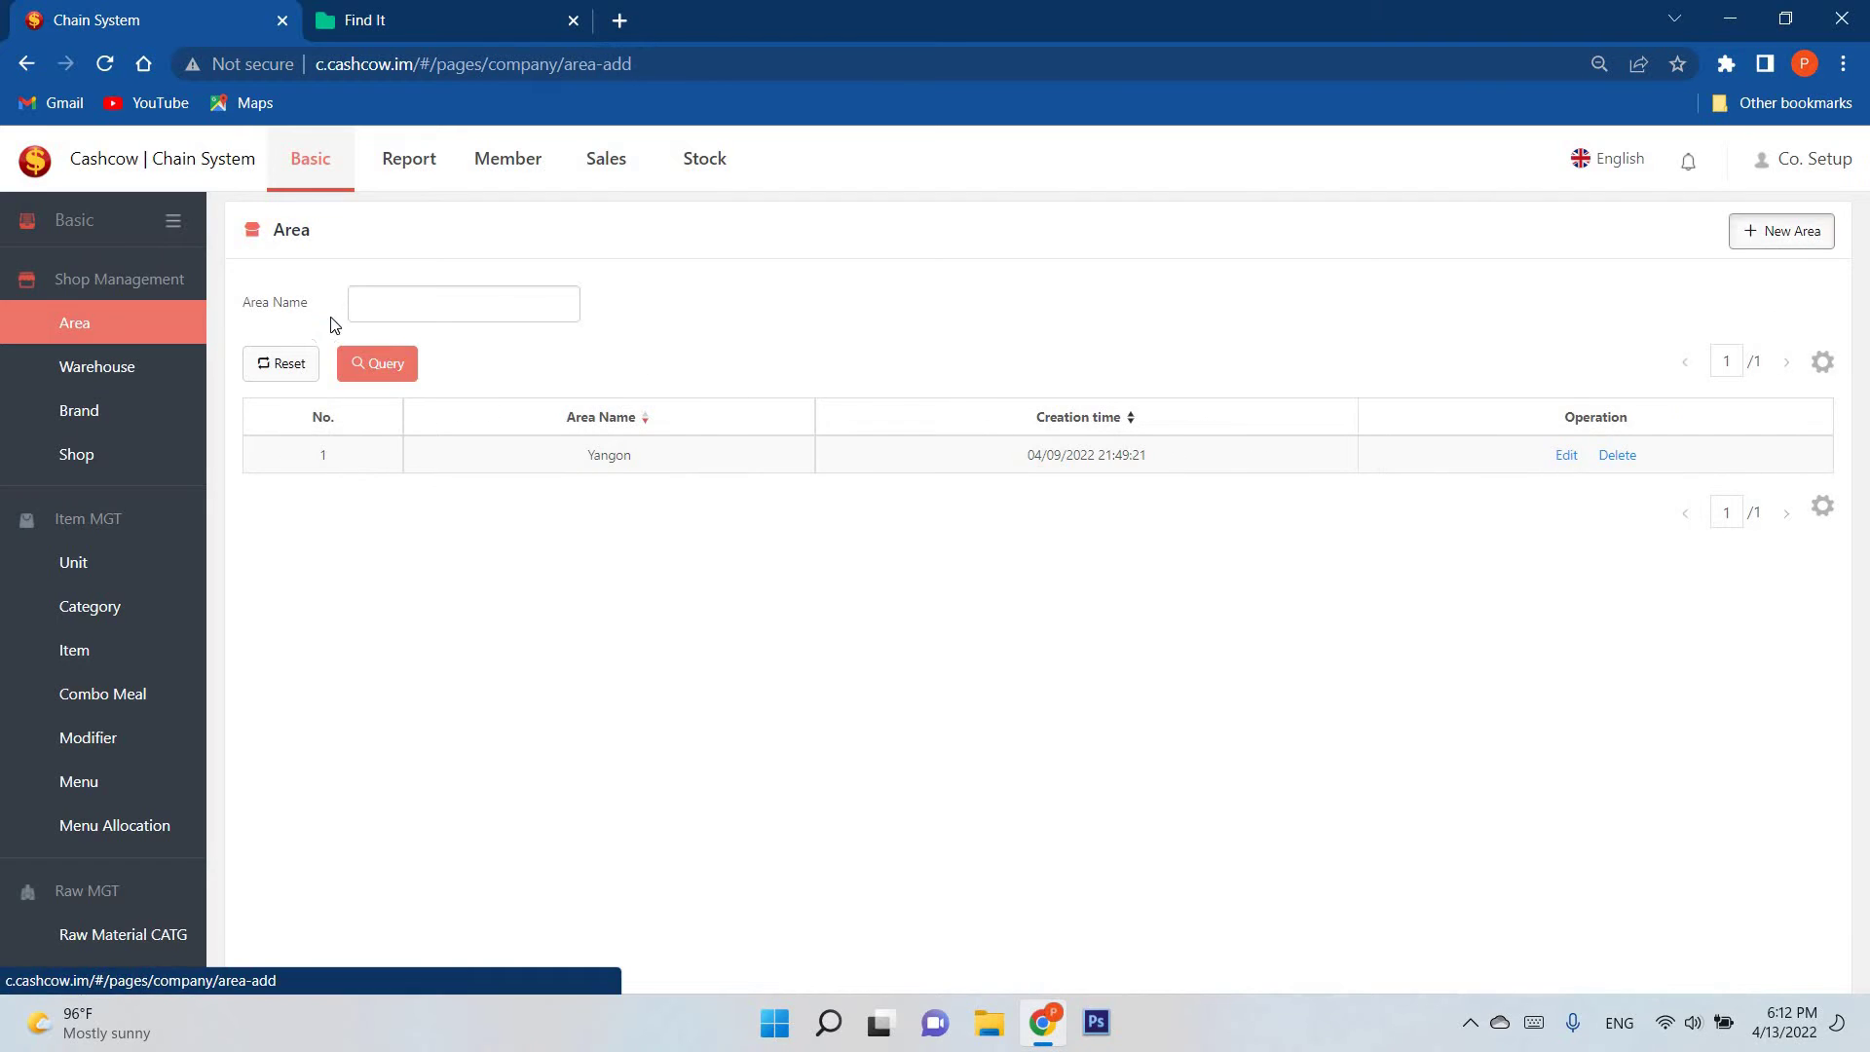
pyautogui.click(276, 232)
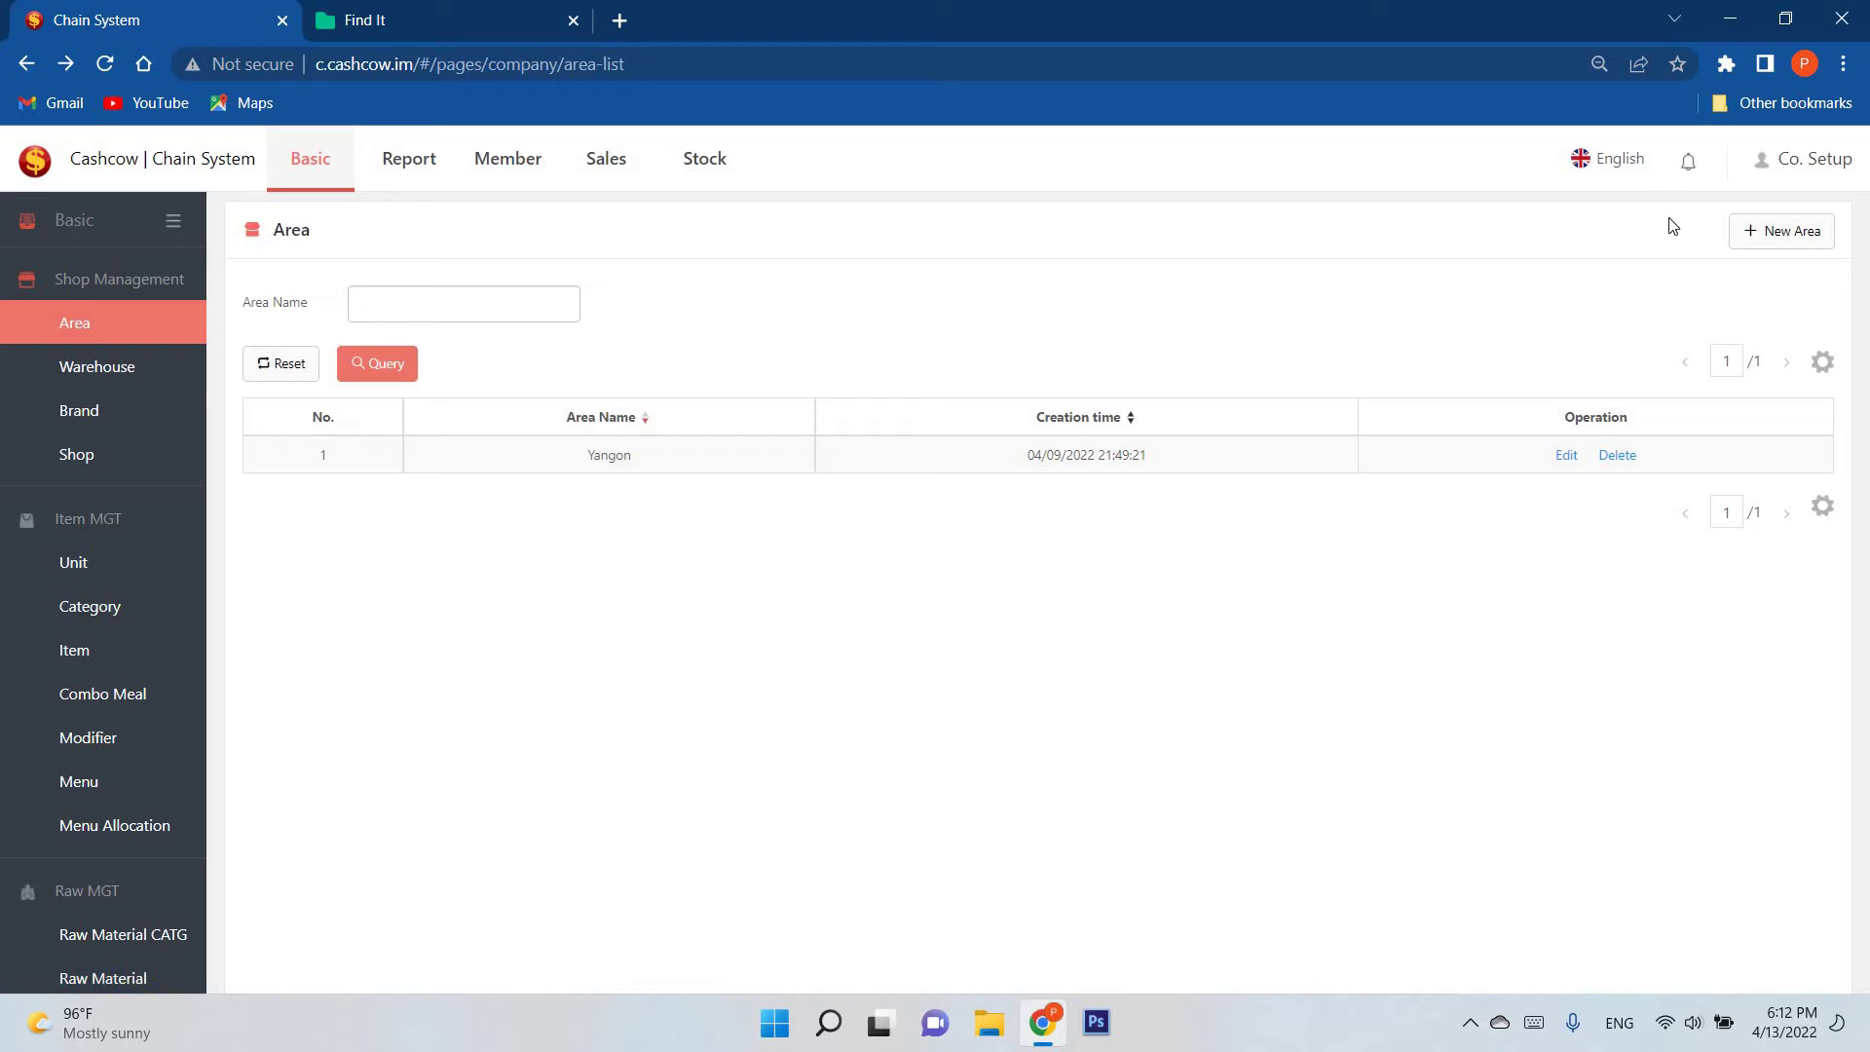
# Step: Create warehouse 'Warehouse2' numbered 002 with a description and address, and save it
pyautogui.click(164, 377)
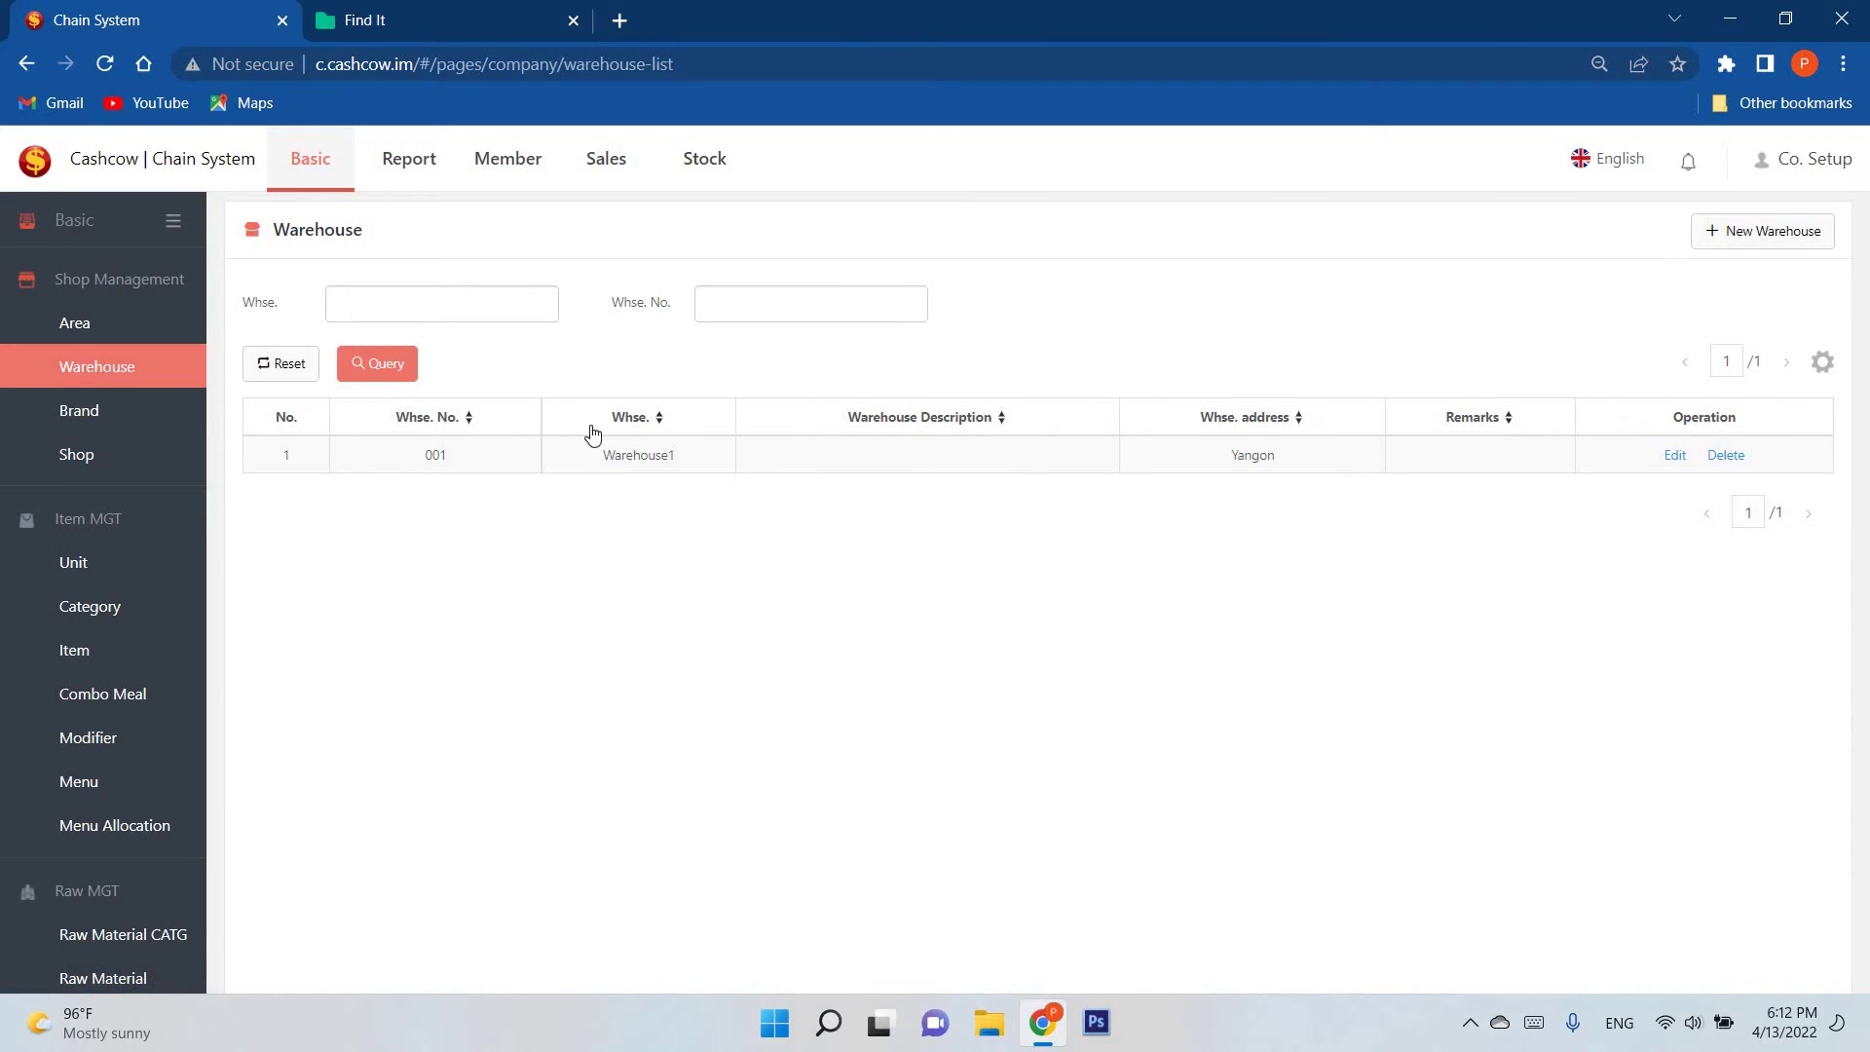
pyautogui.click(1749, 239)
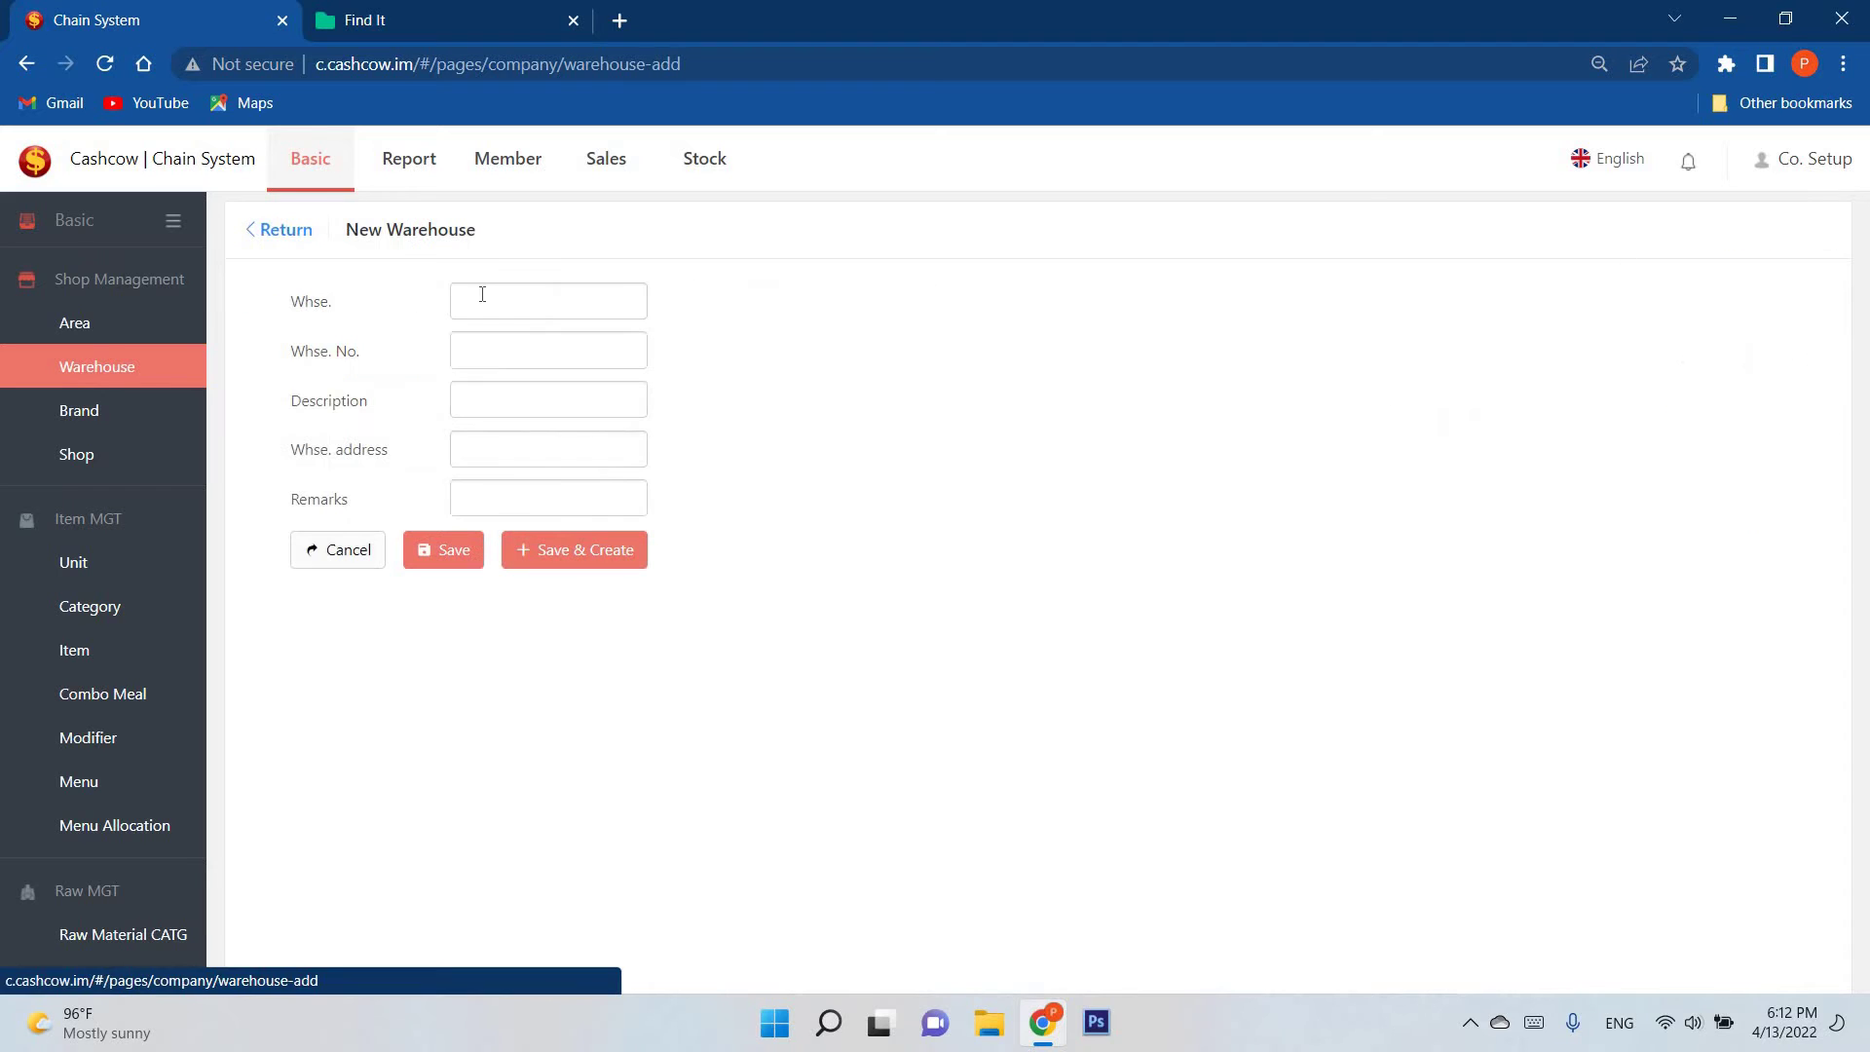
pyautogui.click(486, 294)
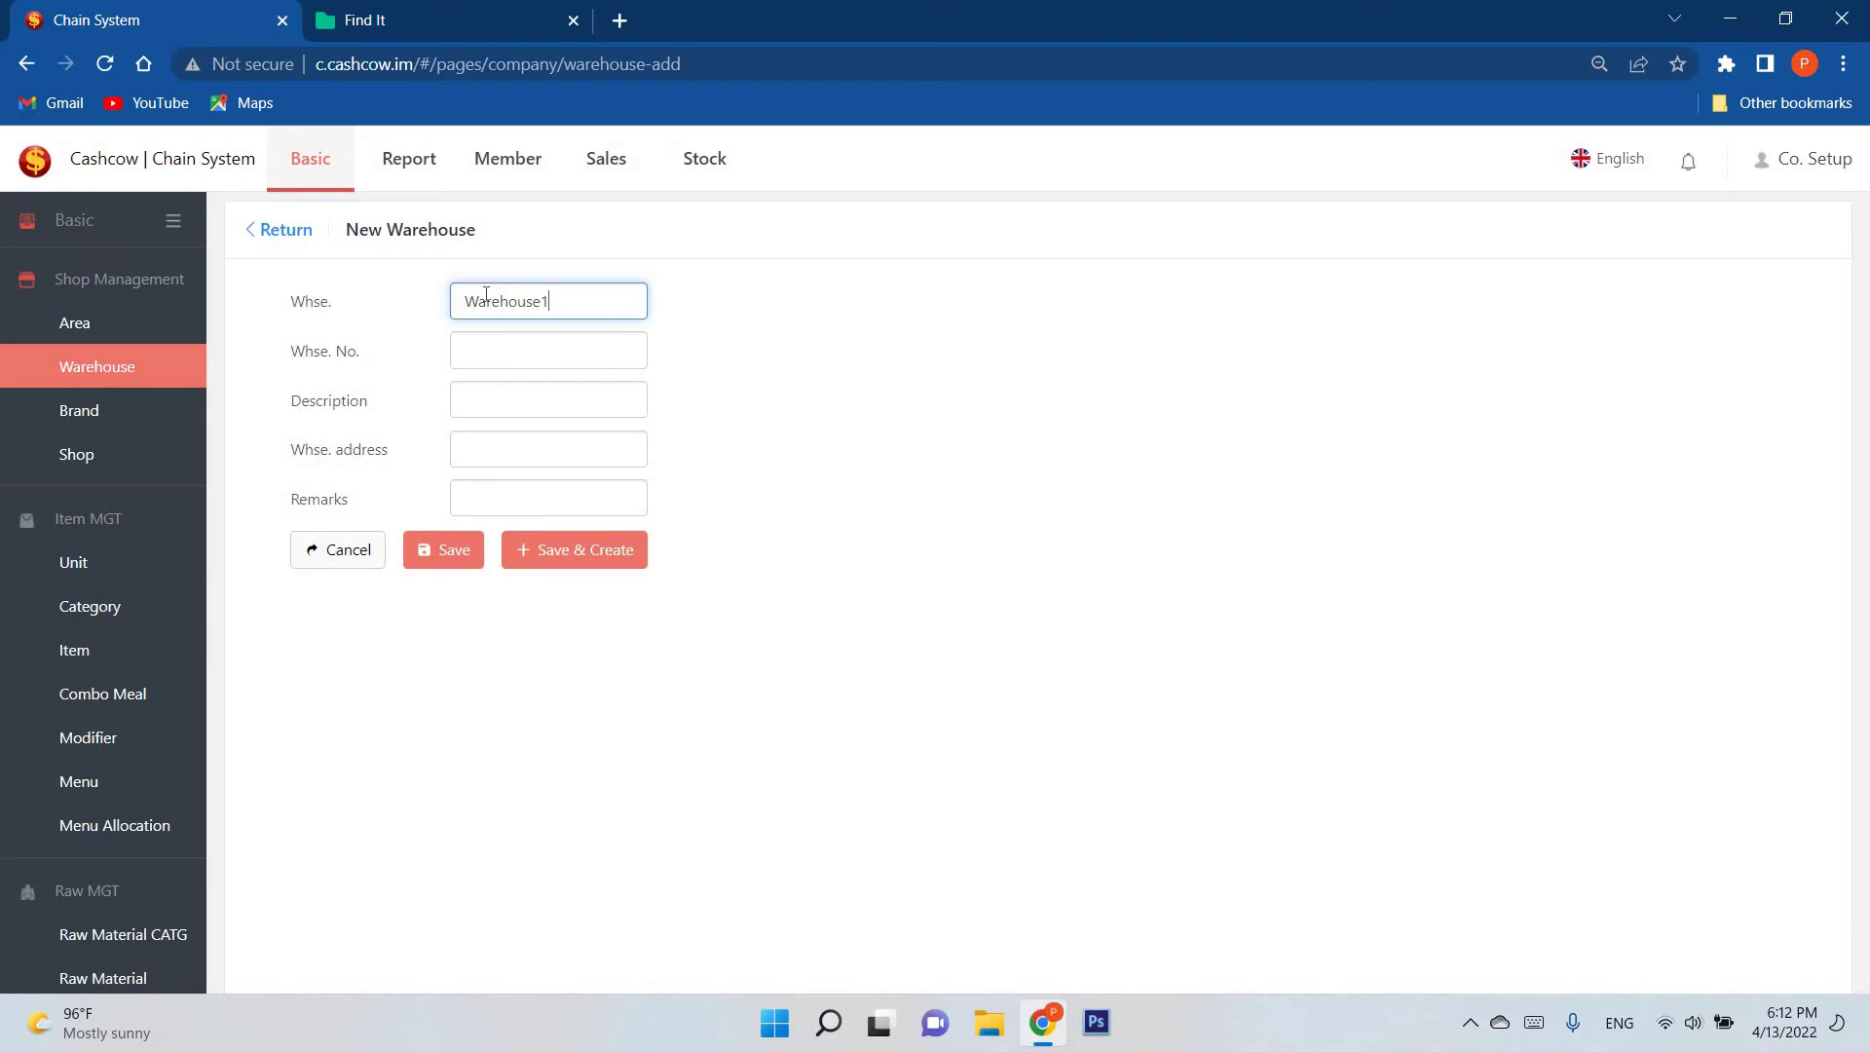
pyautogui.click(533, 361)
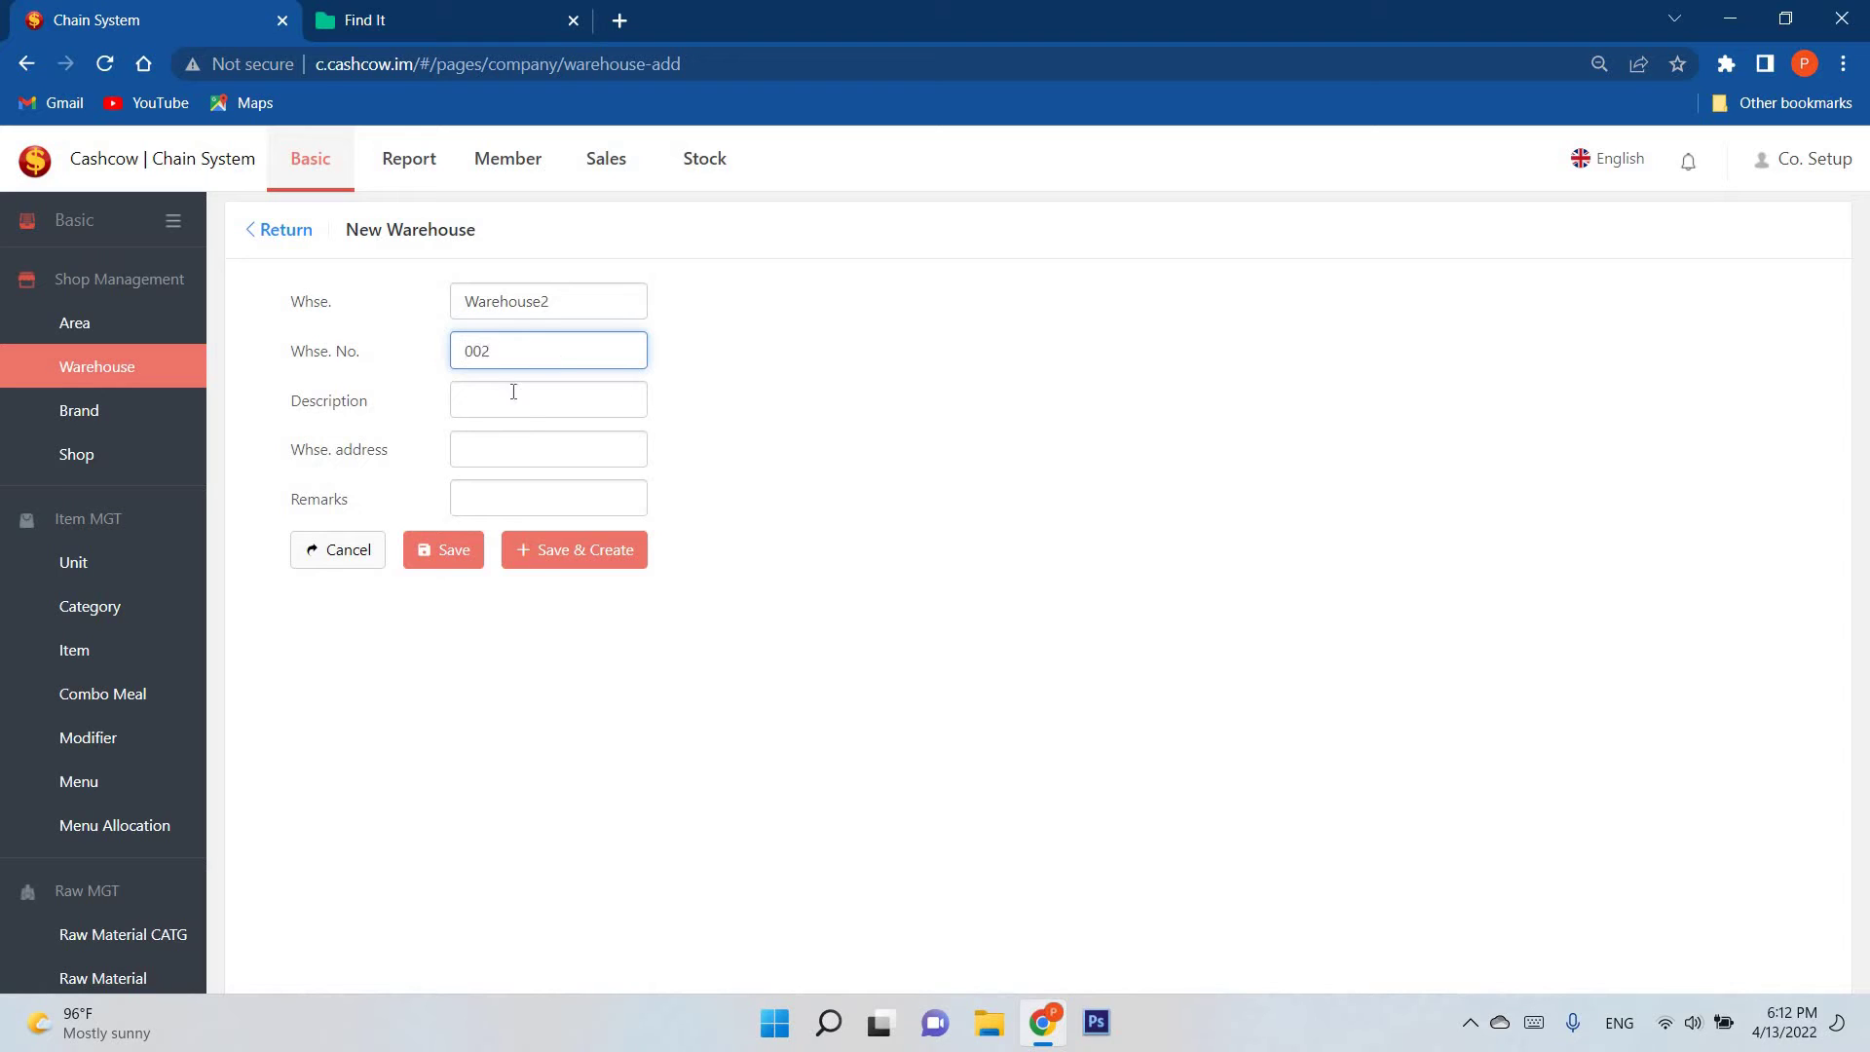
pyautogui.click(531, 417)
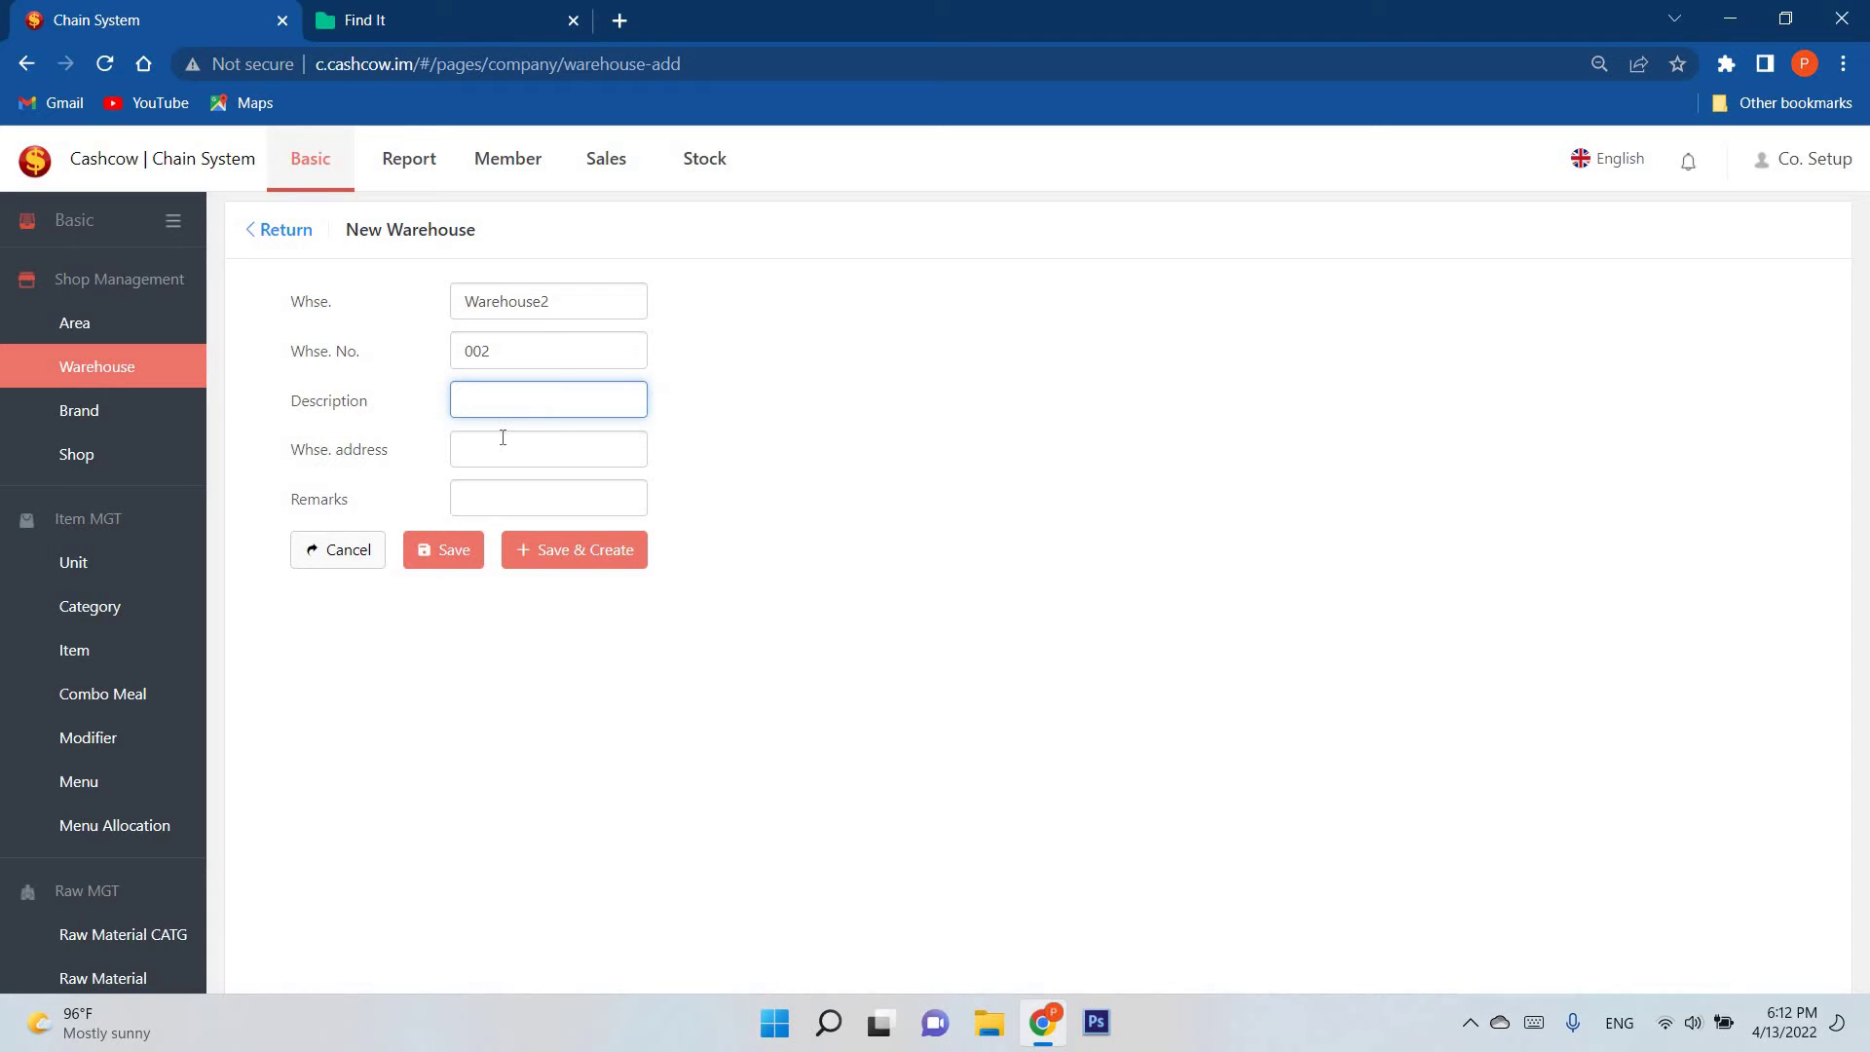
pyautogui.moveTo(289, 401); pyautogui.dragTo(407, 420)
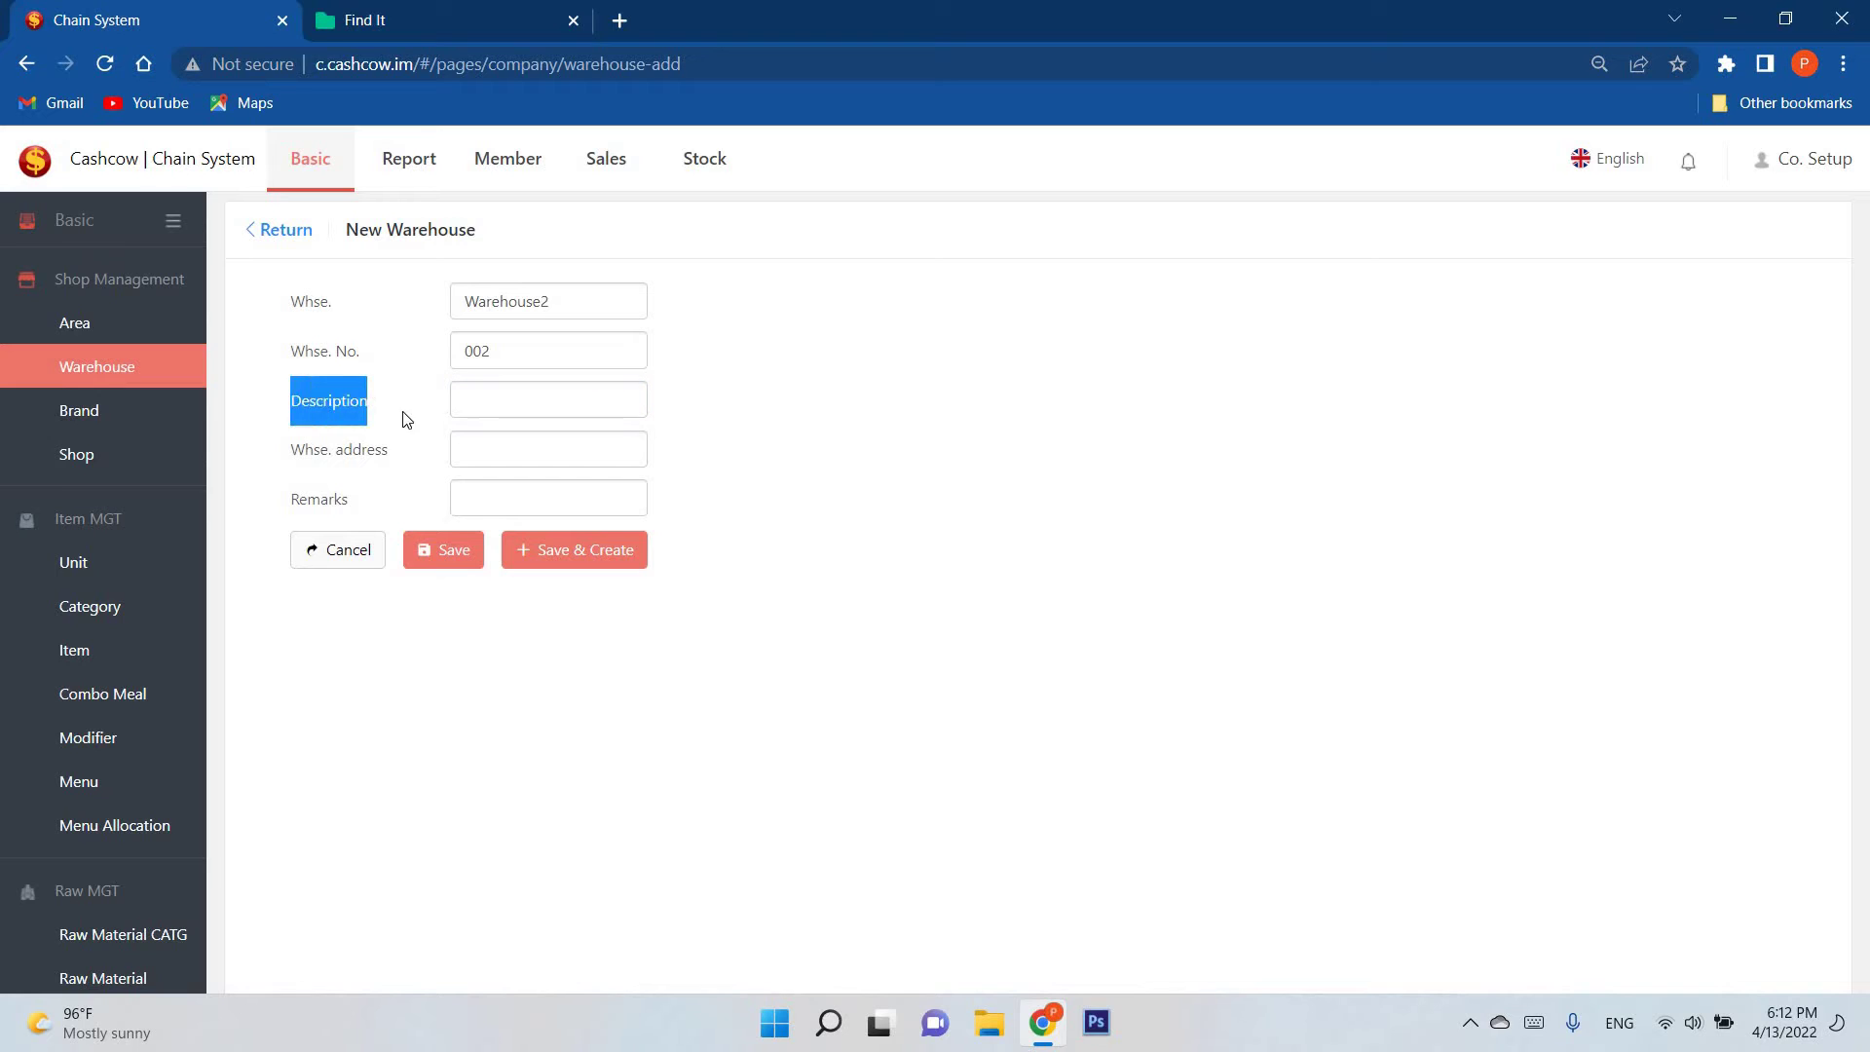
pyautogui.click(454, 414)
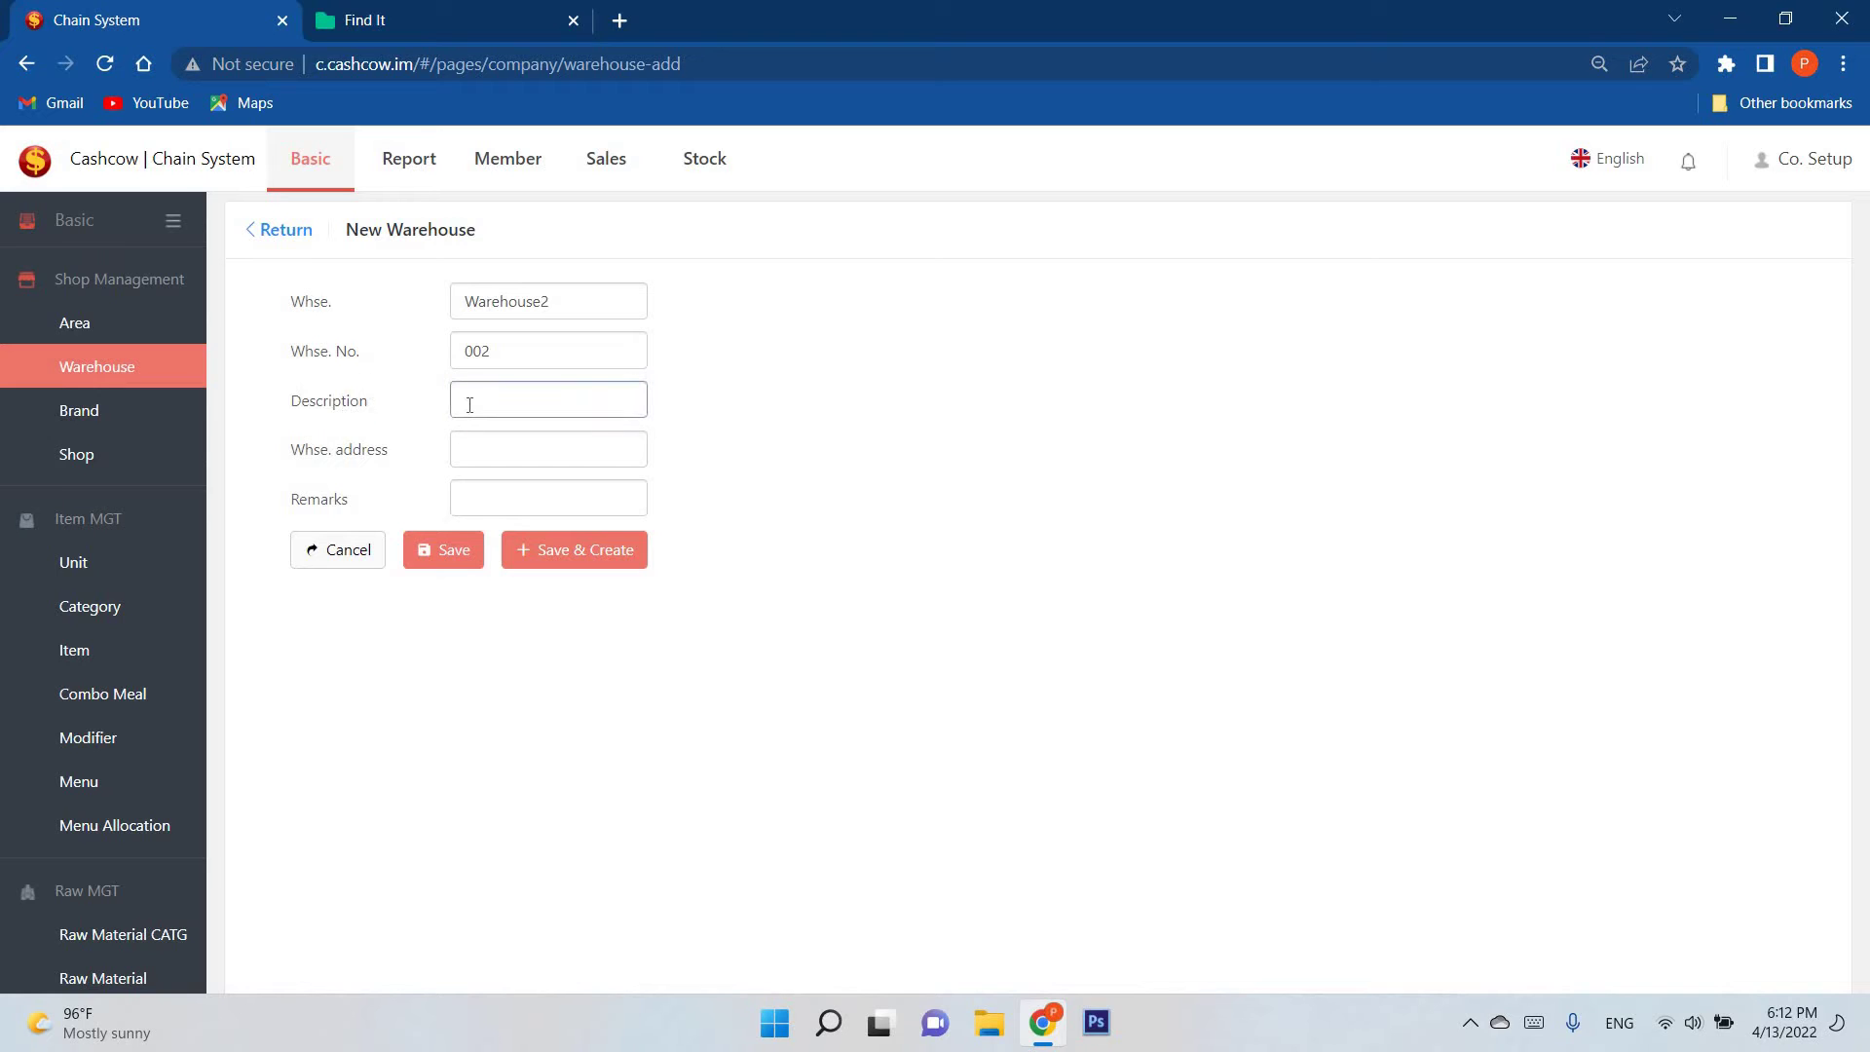
pyautogui.doubleClick(385, 423)
pyautogui.click(396, 457)
pyautogui.click(554, 443)
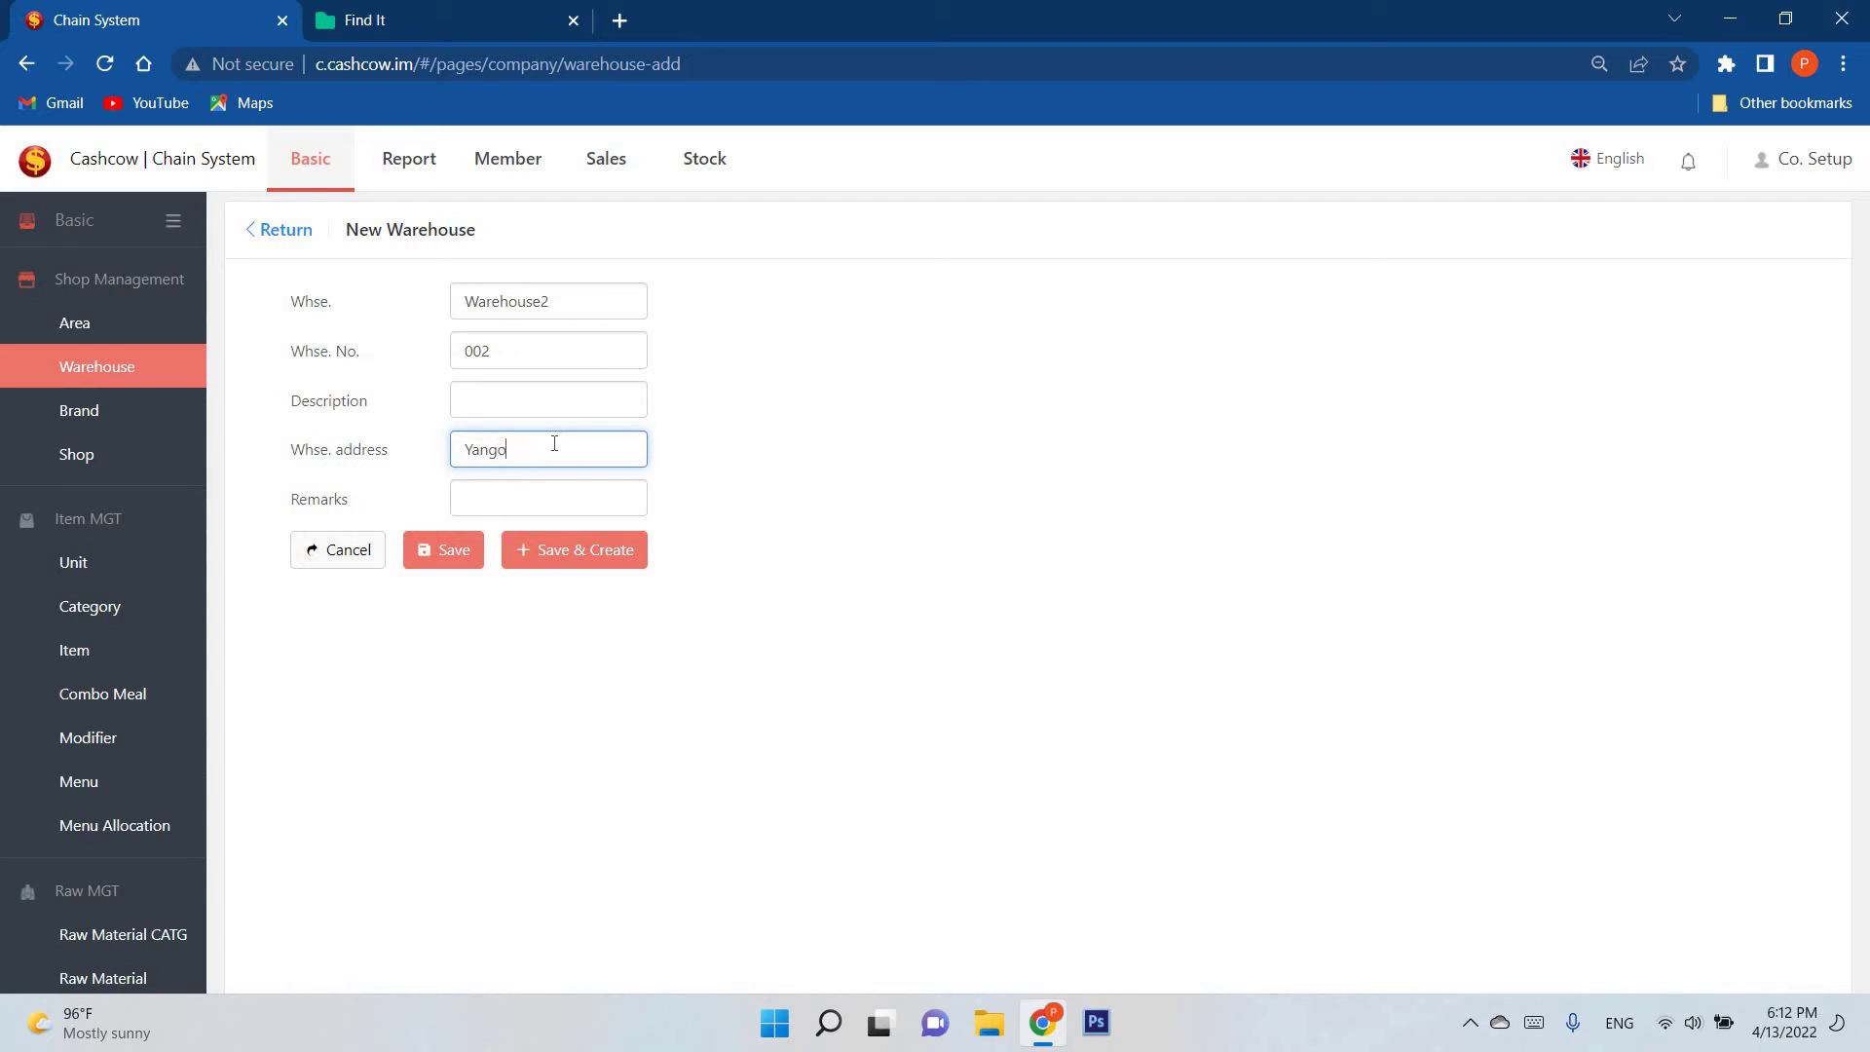
pyautogui.click(454, 560)
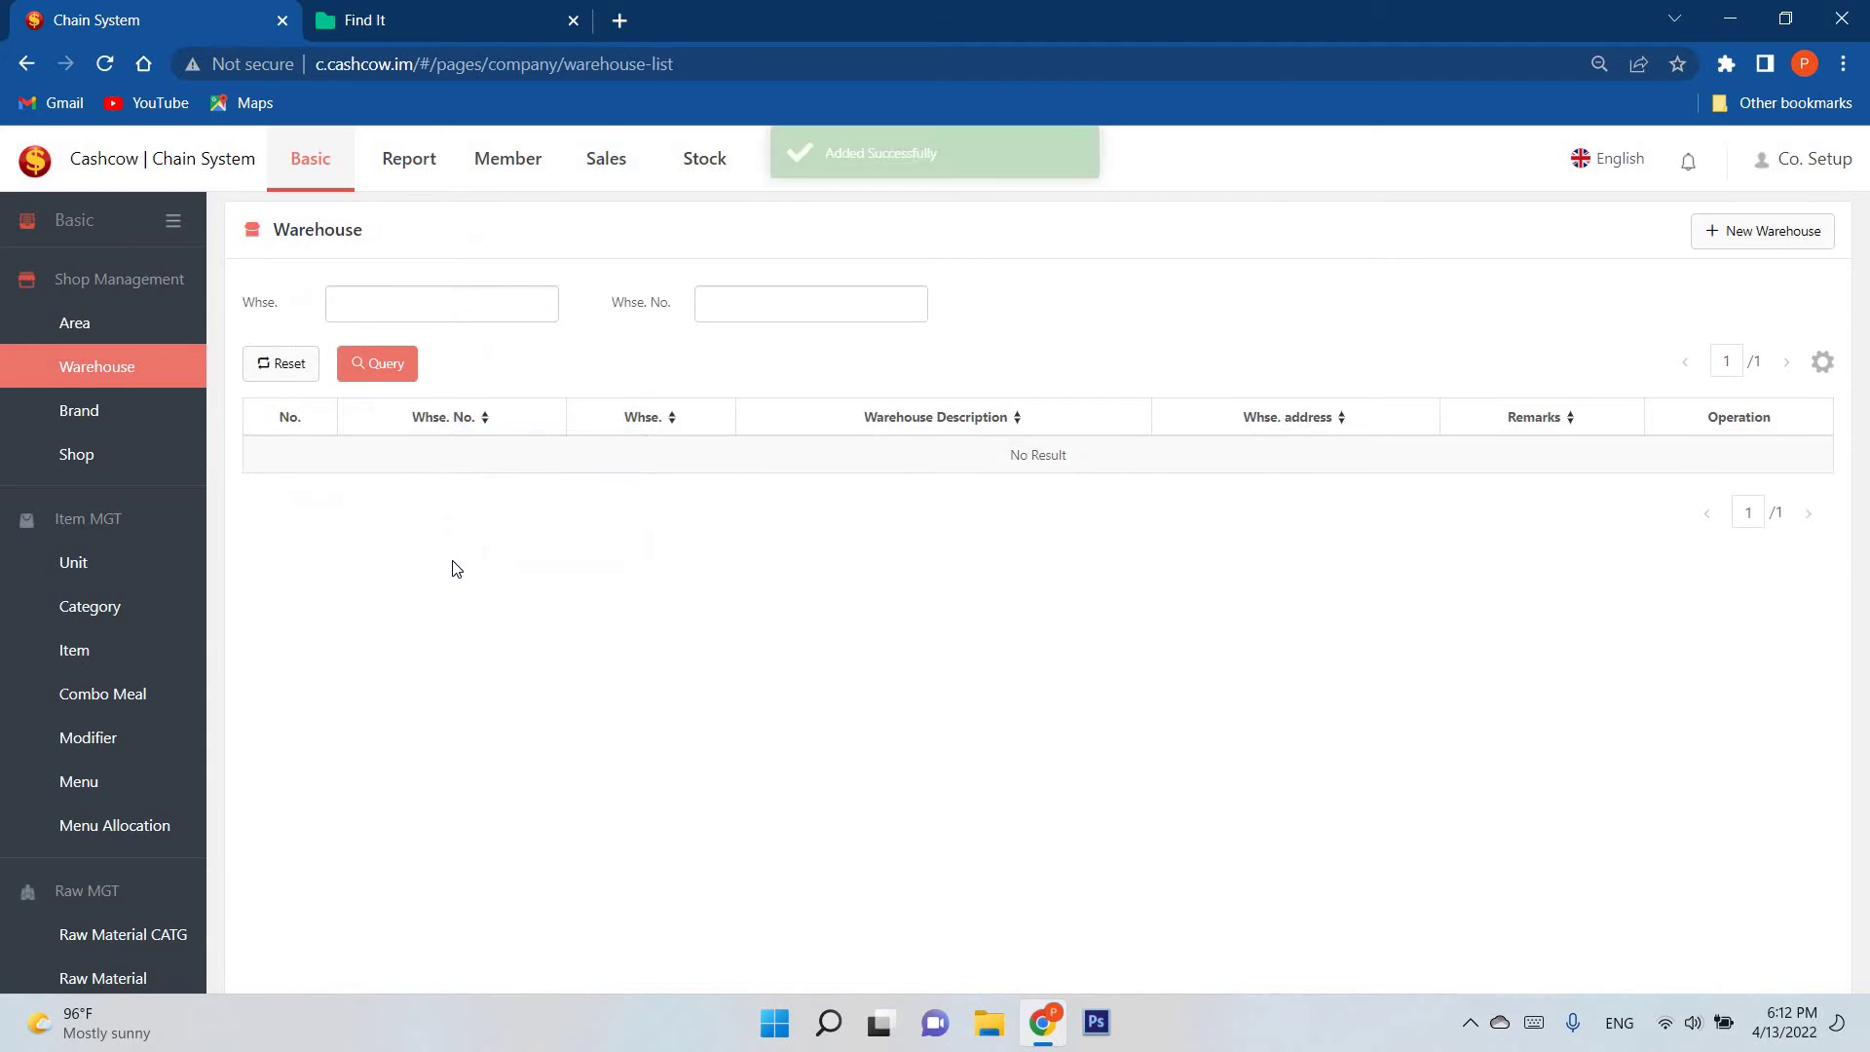
# Step: Add a brand named 'Sunday', then open the Shop list showing Car1
pyautogui.click(186, 420)
pyautogui.click(1768, 234)
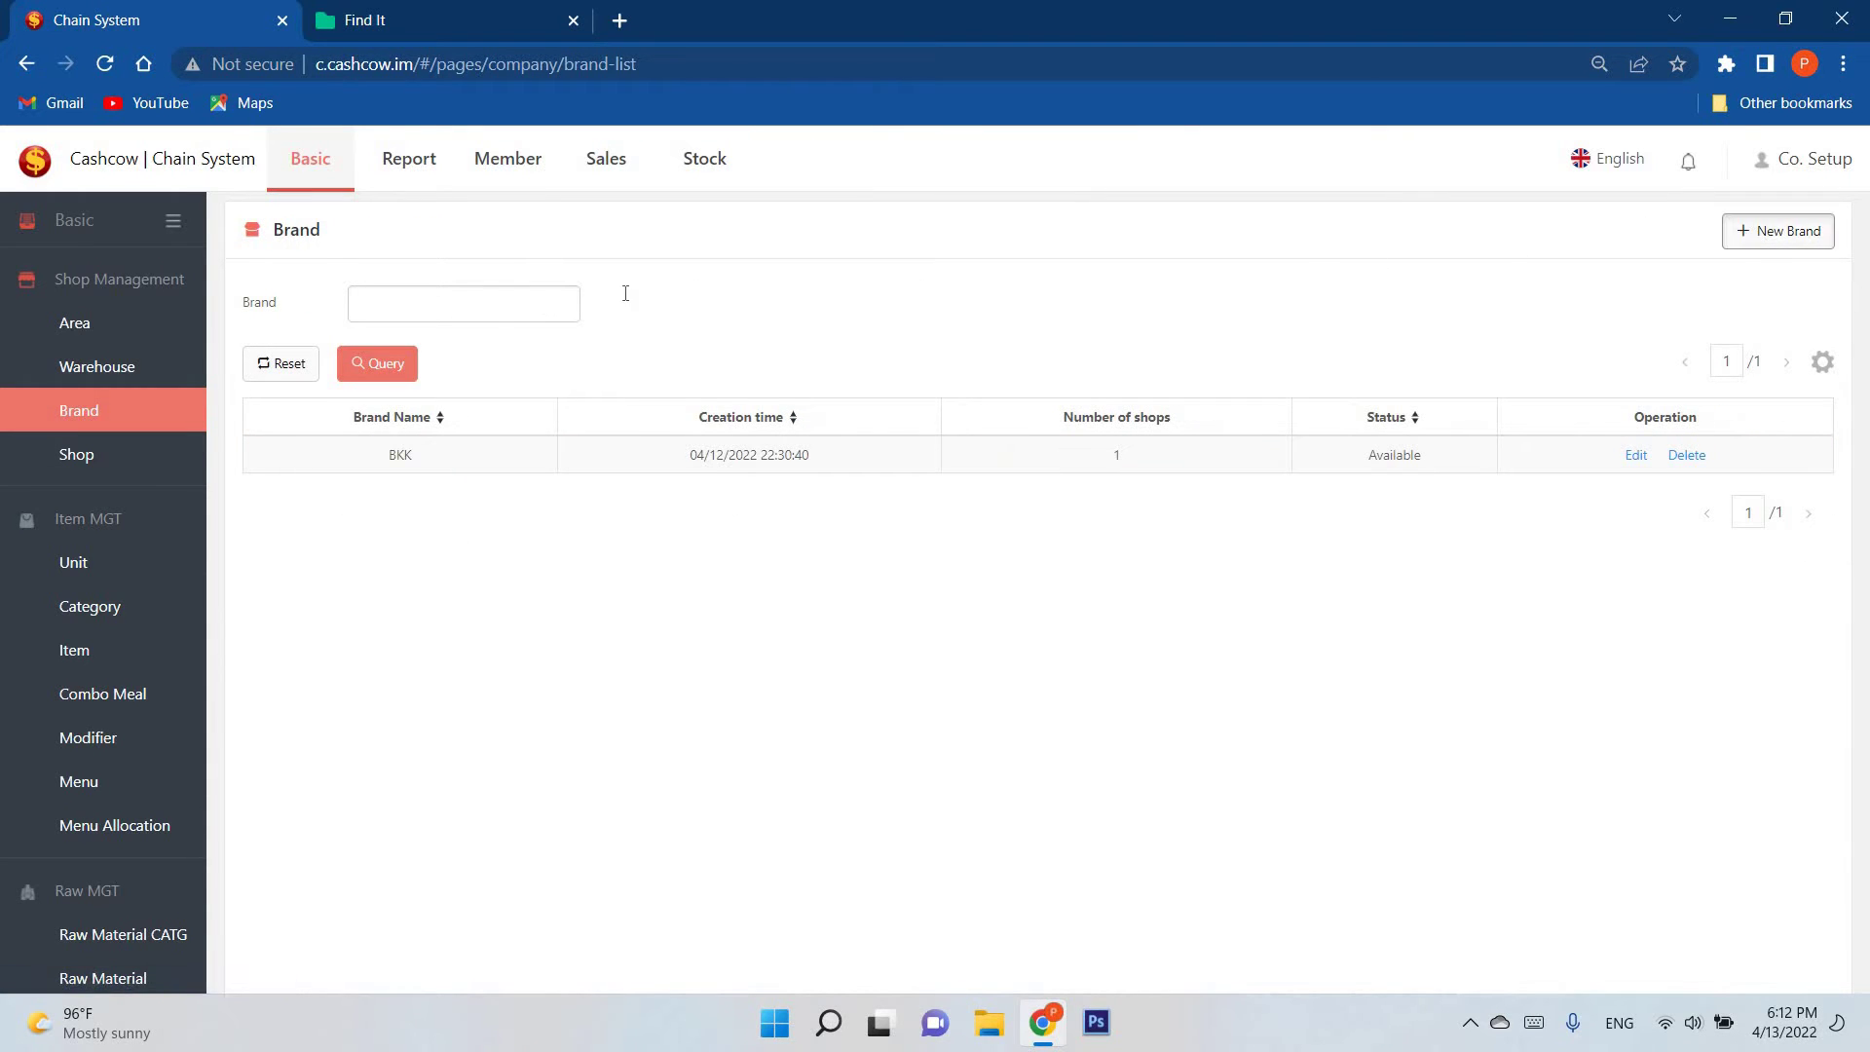
pyautogui.click(568, 298)
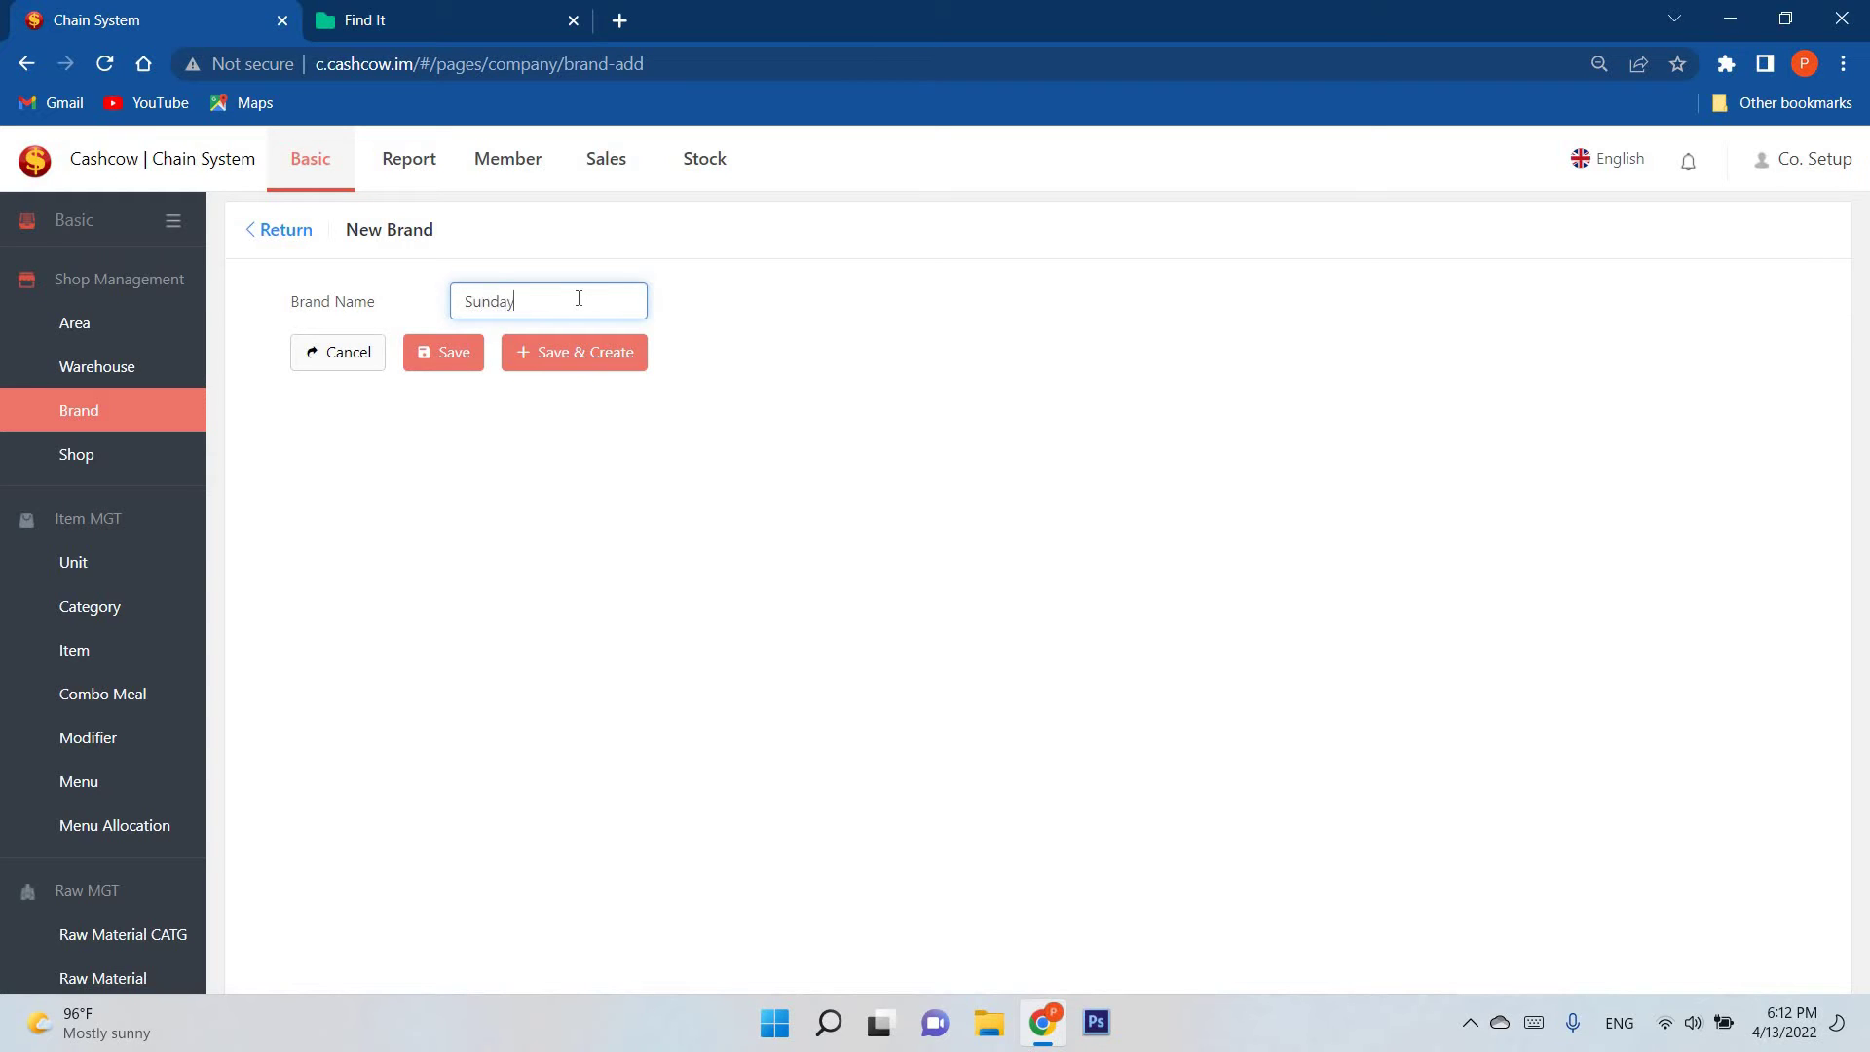
pyautogui.click(470, 351)
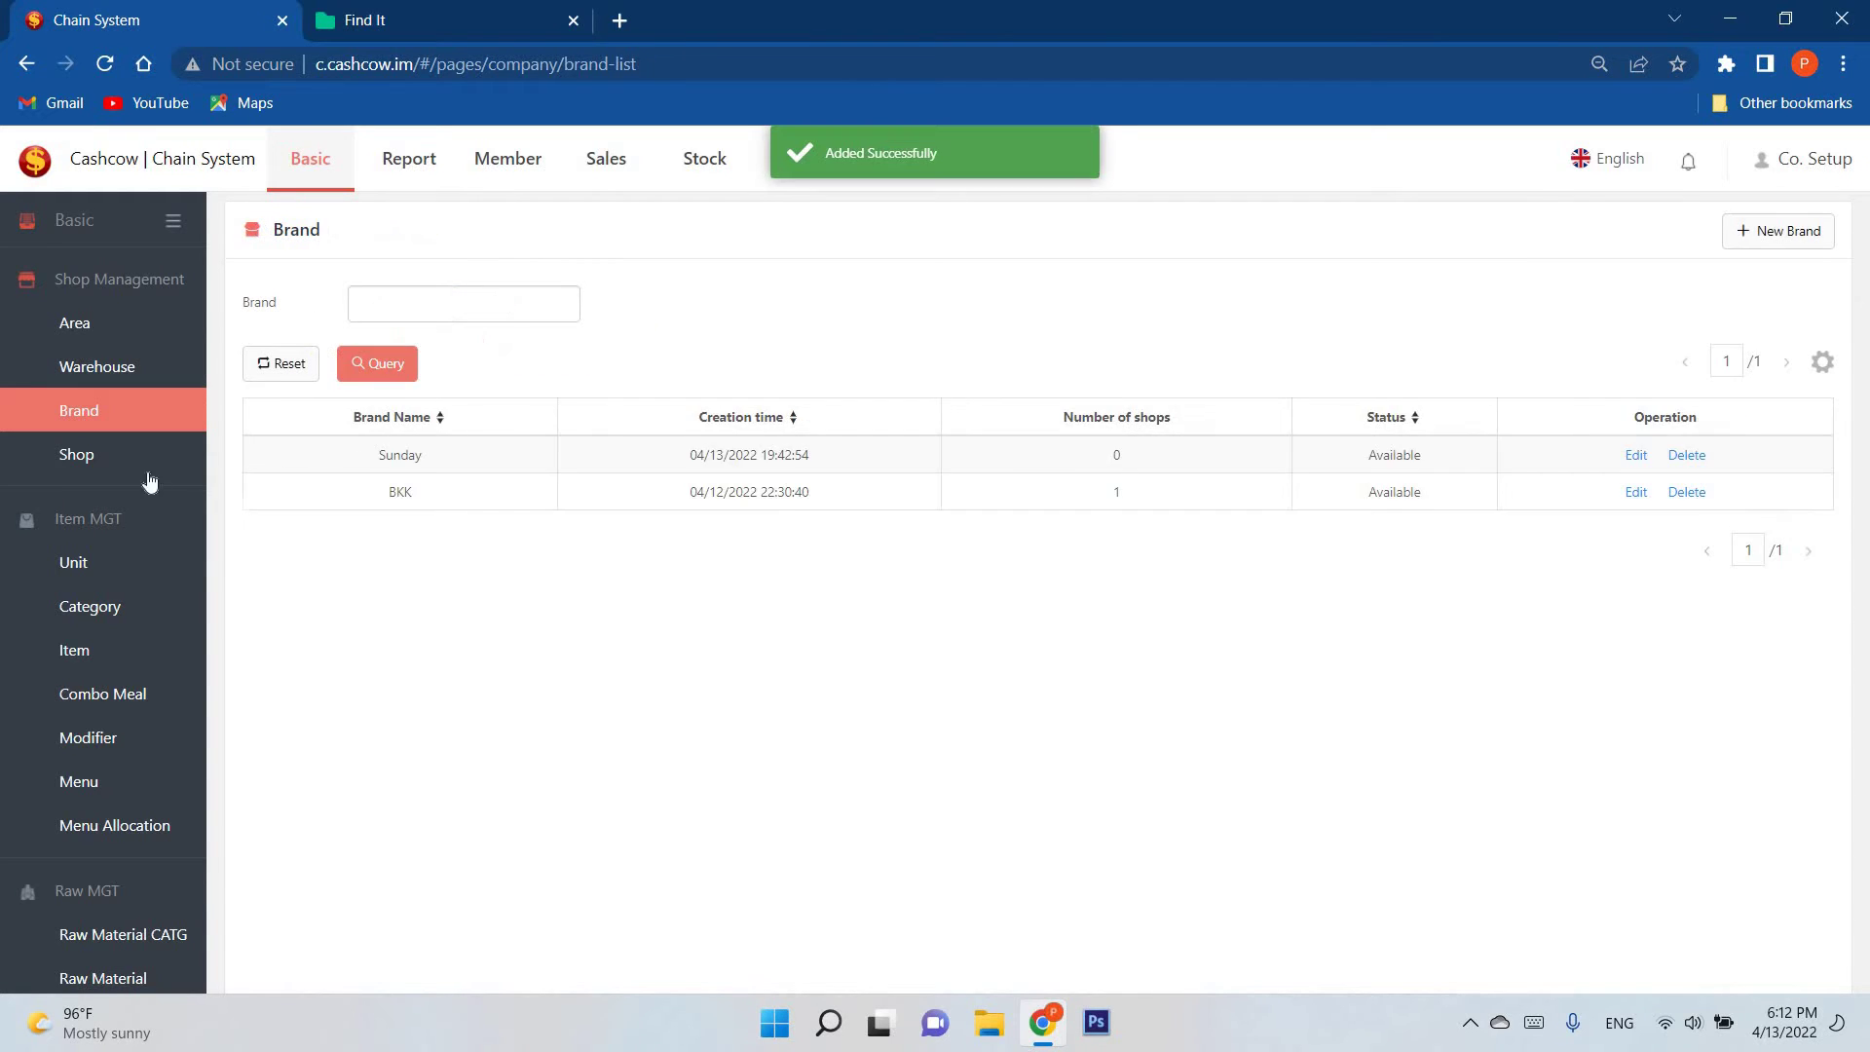
pyautogui.click(97, 451)
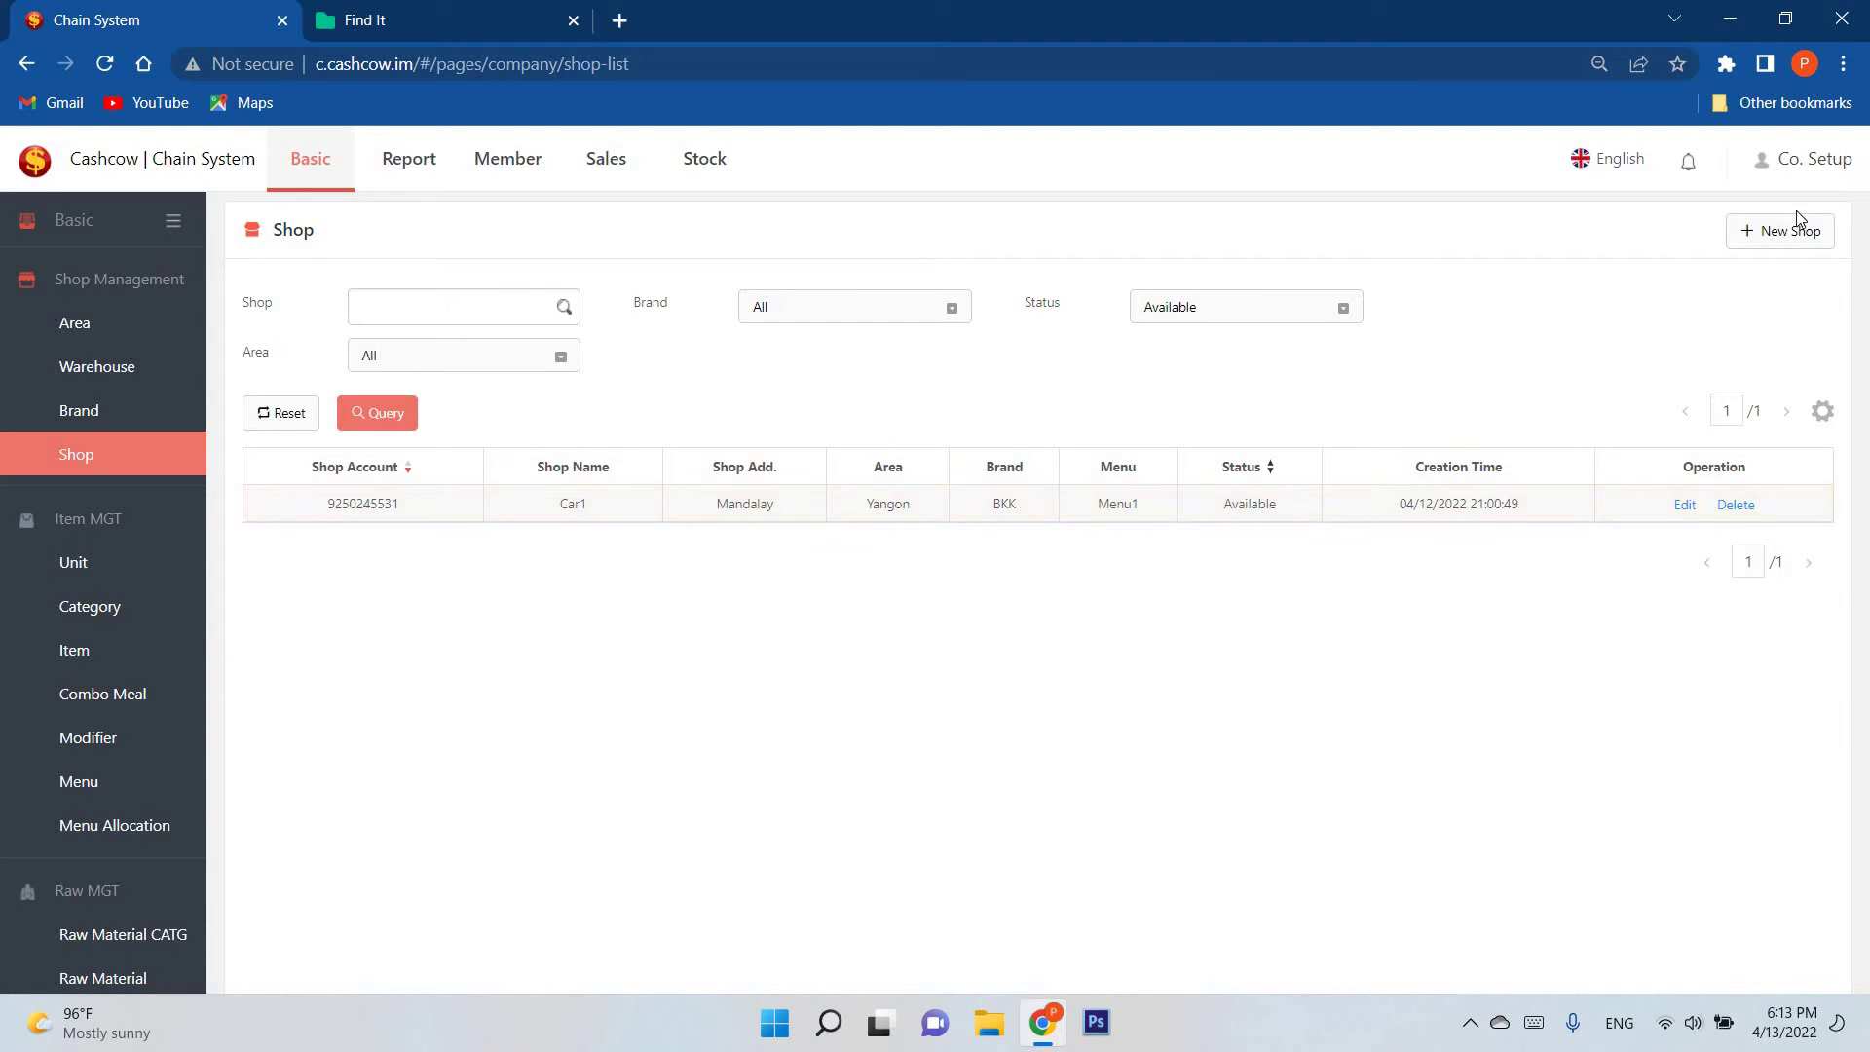
# Step: Start a new shop, entering its account number and the shop name Car2
pyautogui.click(1809, 237)
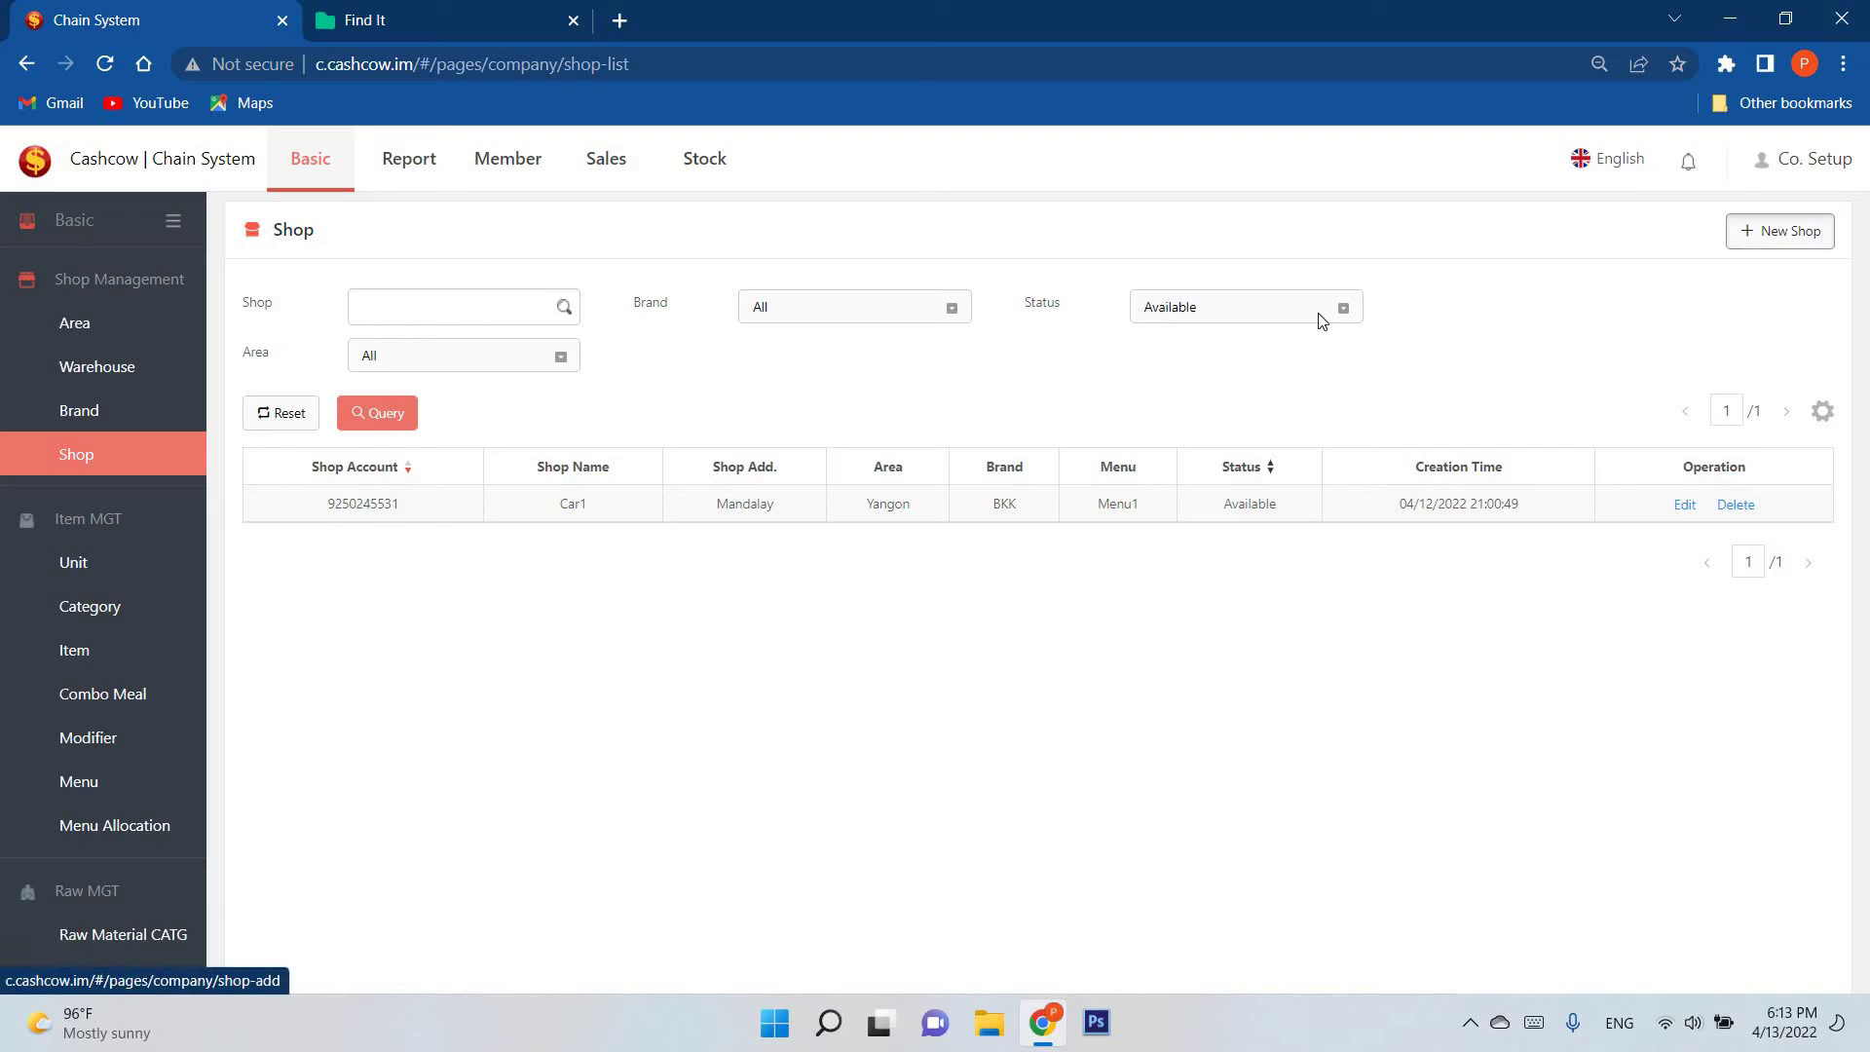
pyautogui.click(466, 298)
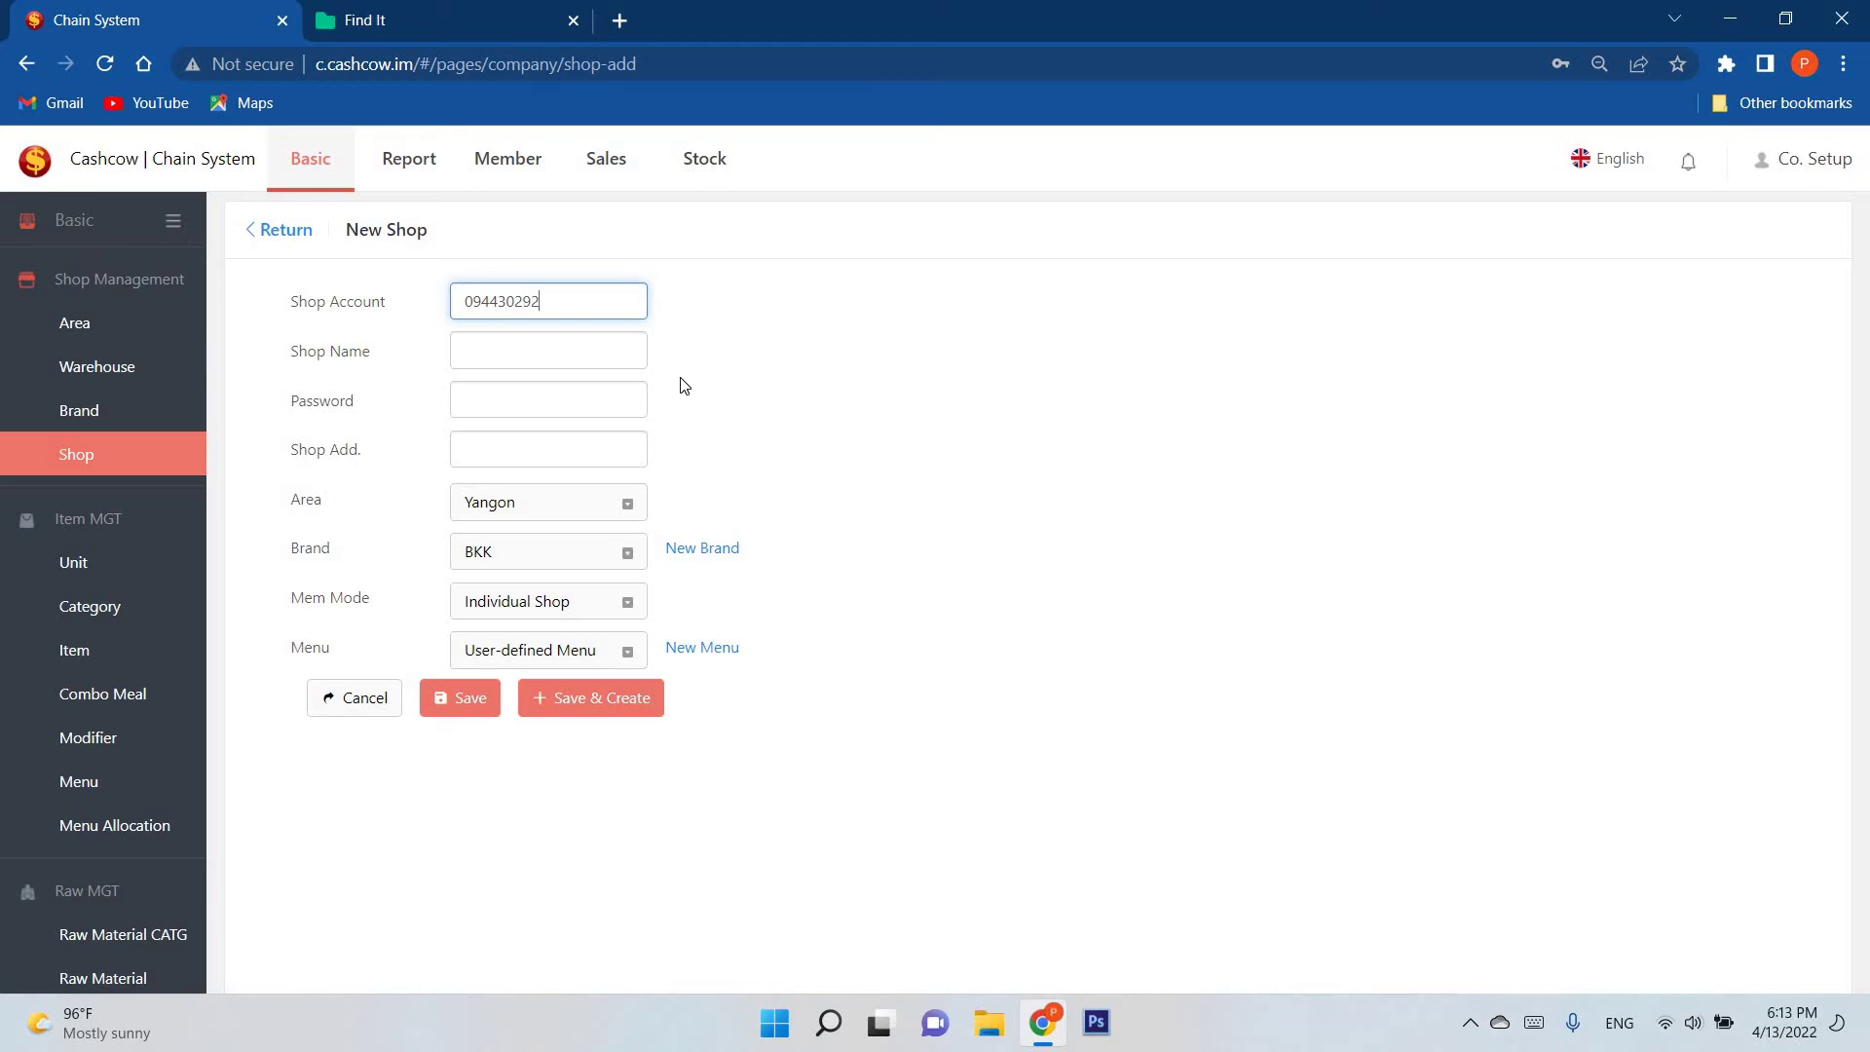
pyautogui.write('7')
pyautogui.click(477, 348)
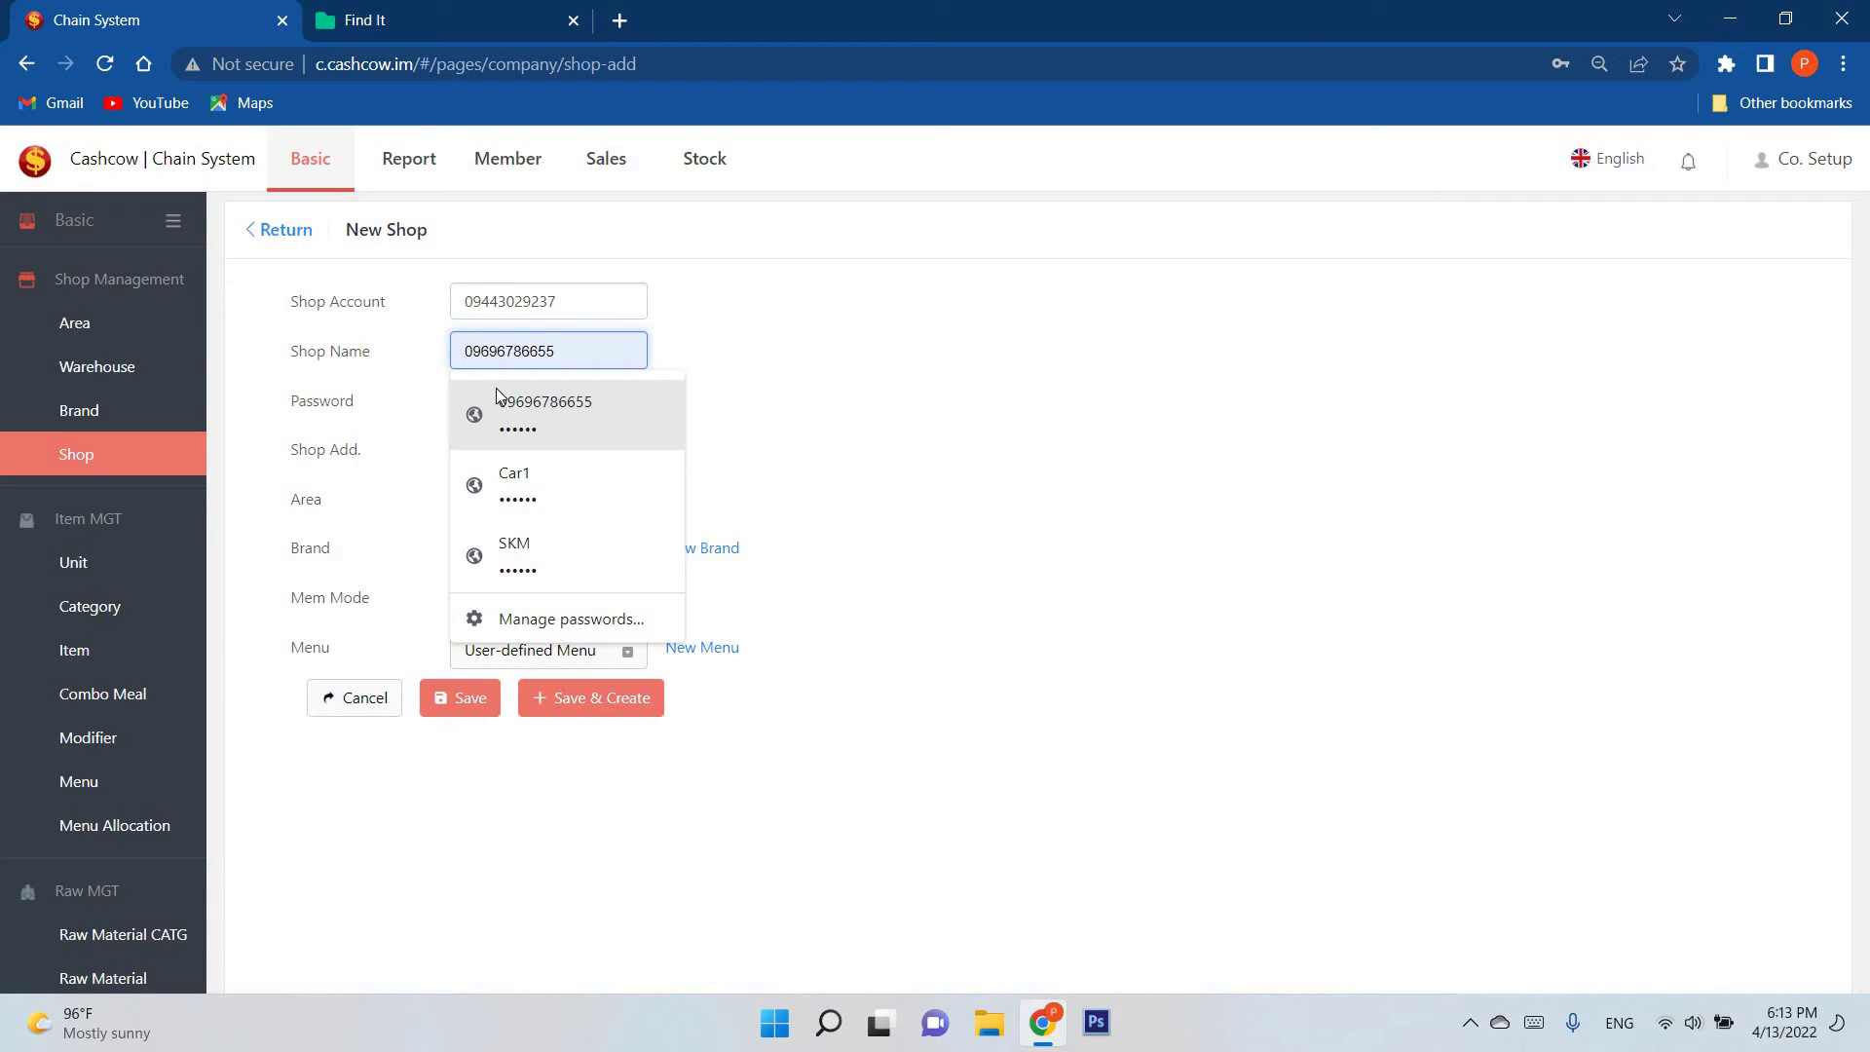
pyautogui.write('Cae')
pyautogui.press('BackSpace')
pyautogui.write('r2')
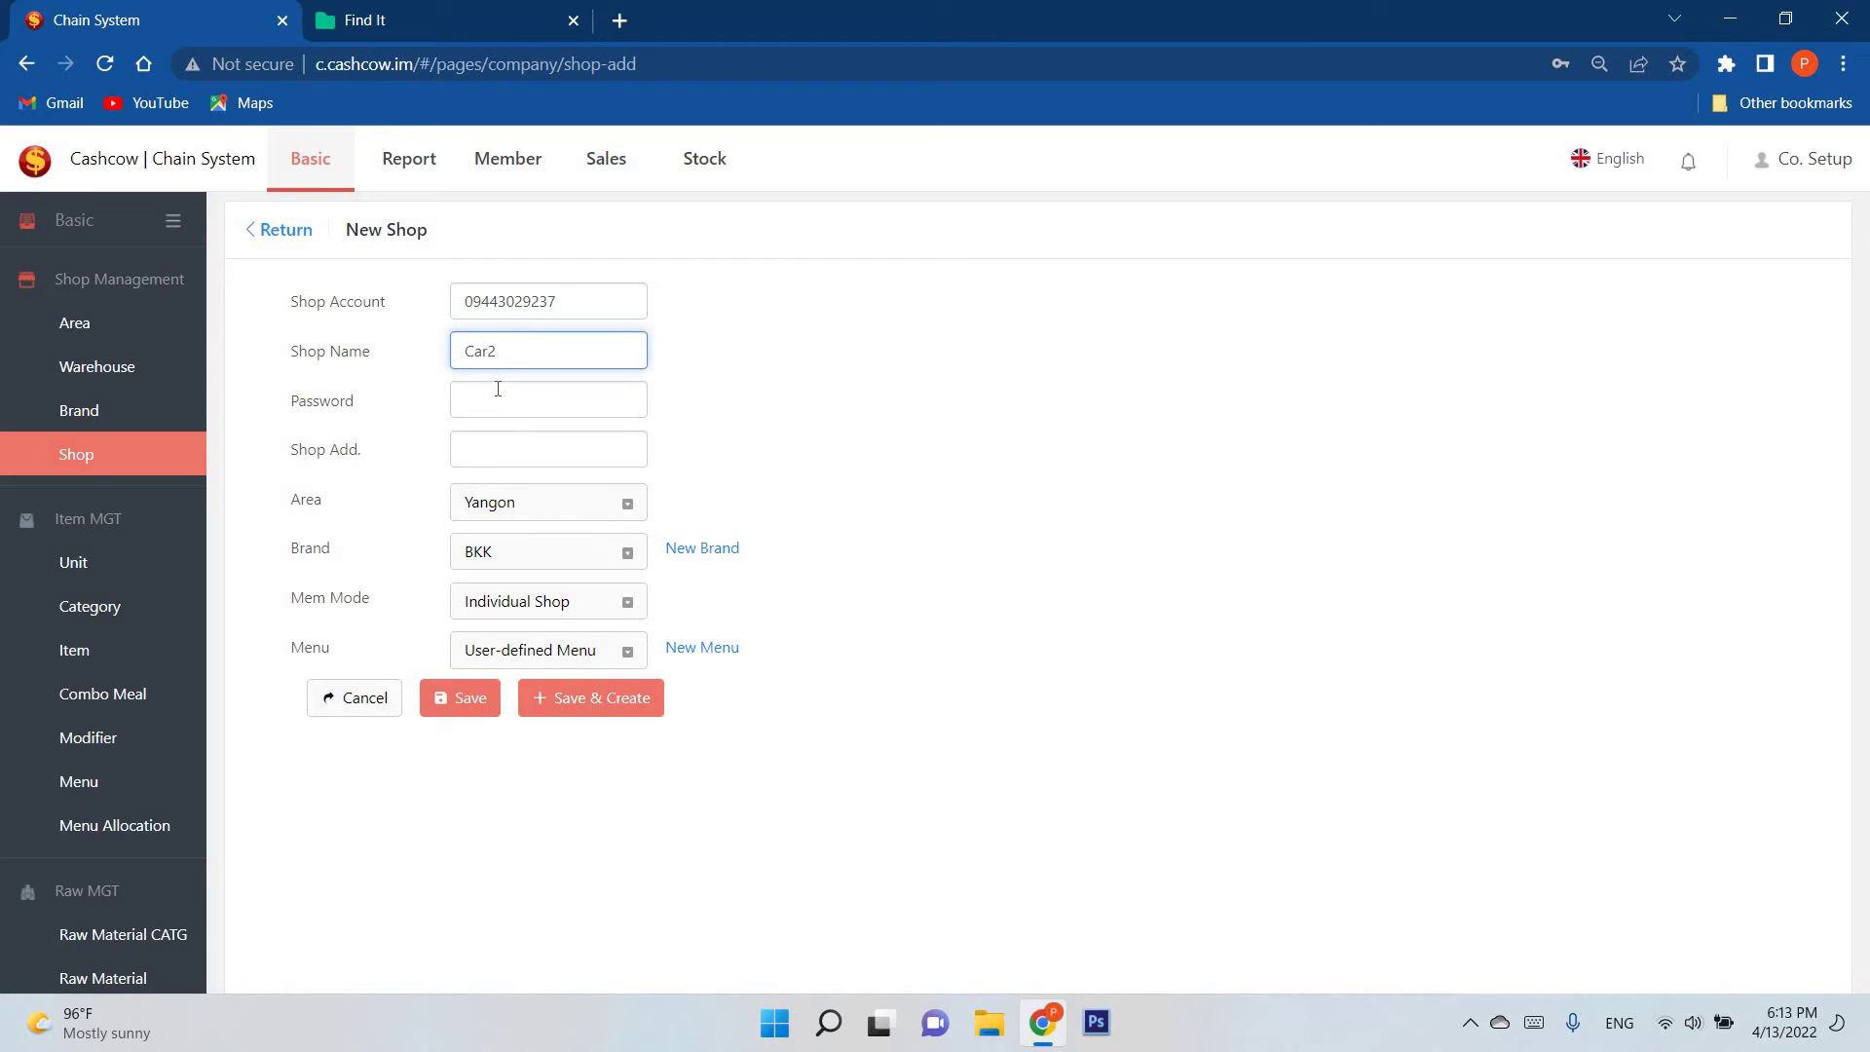
# Step: Enter the shop password and address yygn, keeping the area as Yangon
pyautogui.click(505, 391)
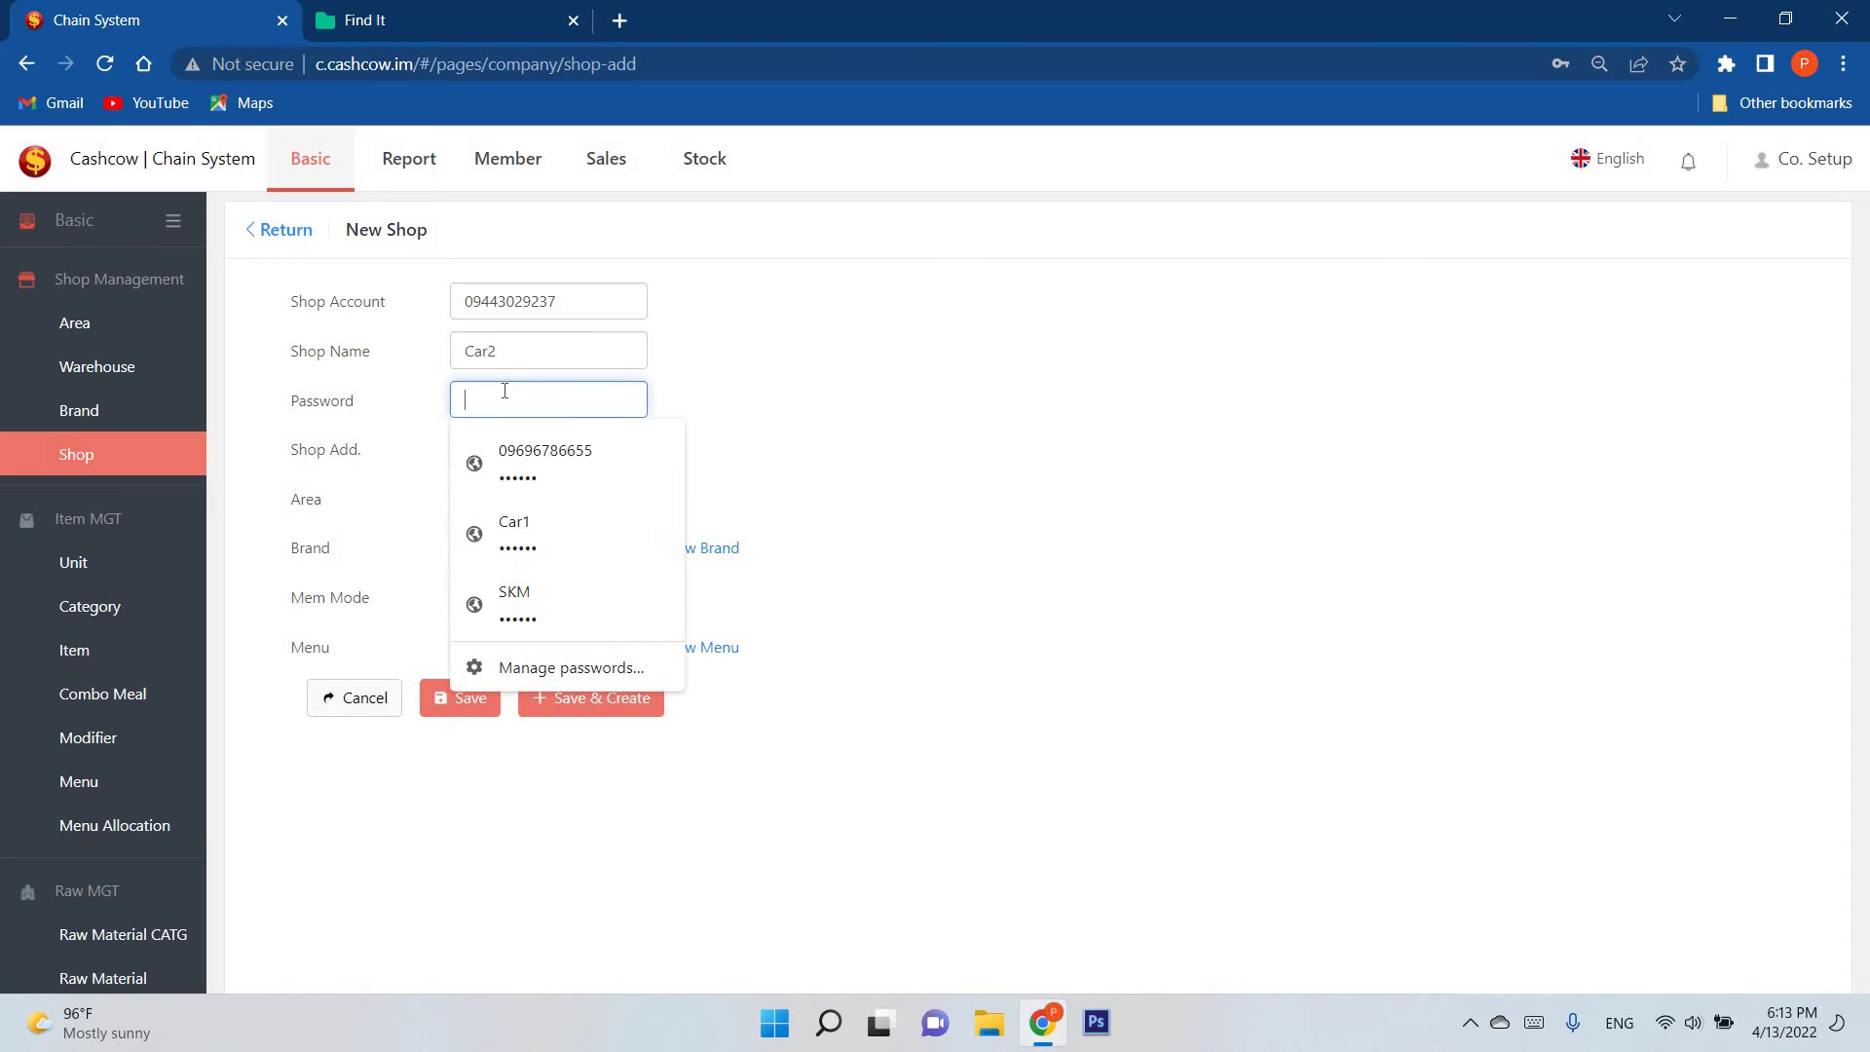
pyautogui.write('123456')
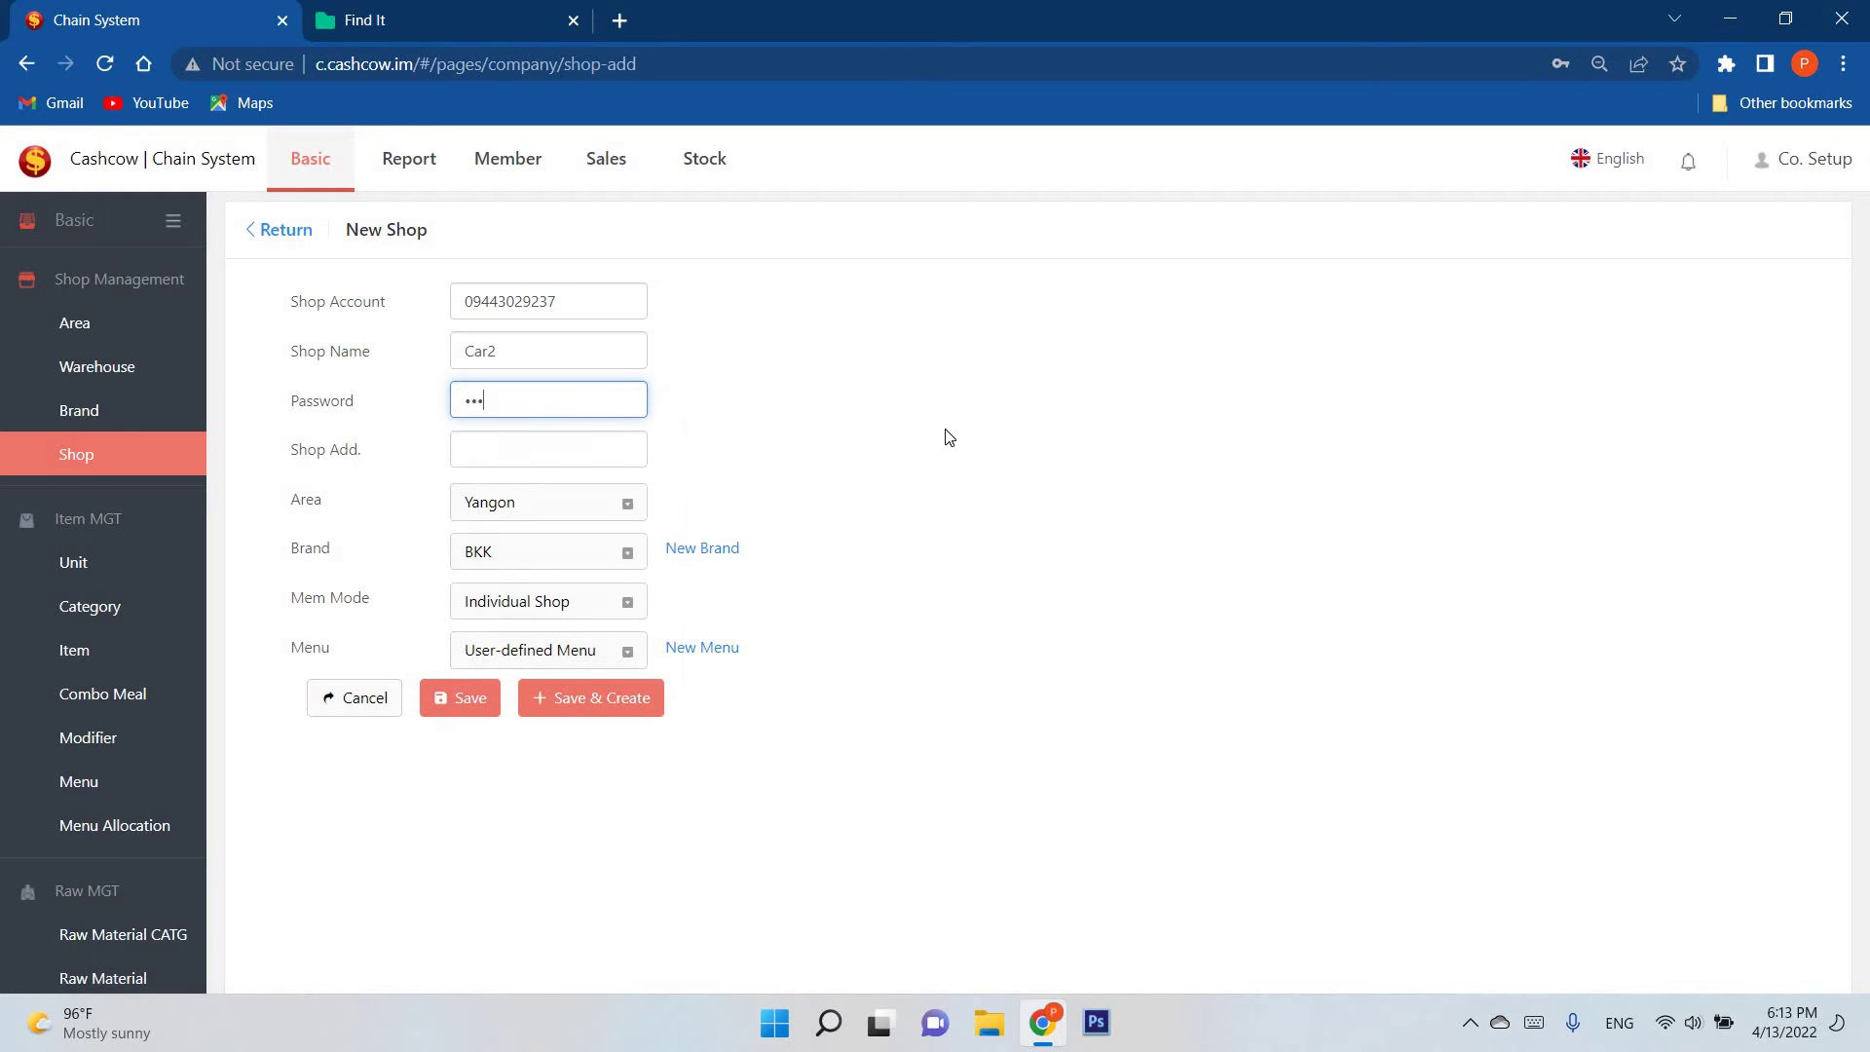
pyautogui.click(538, 462)
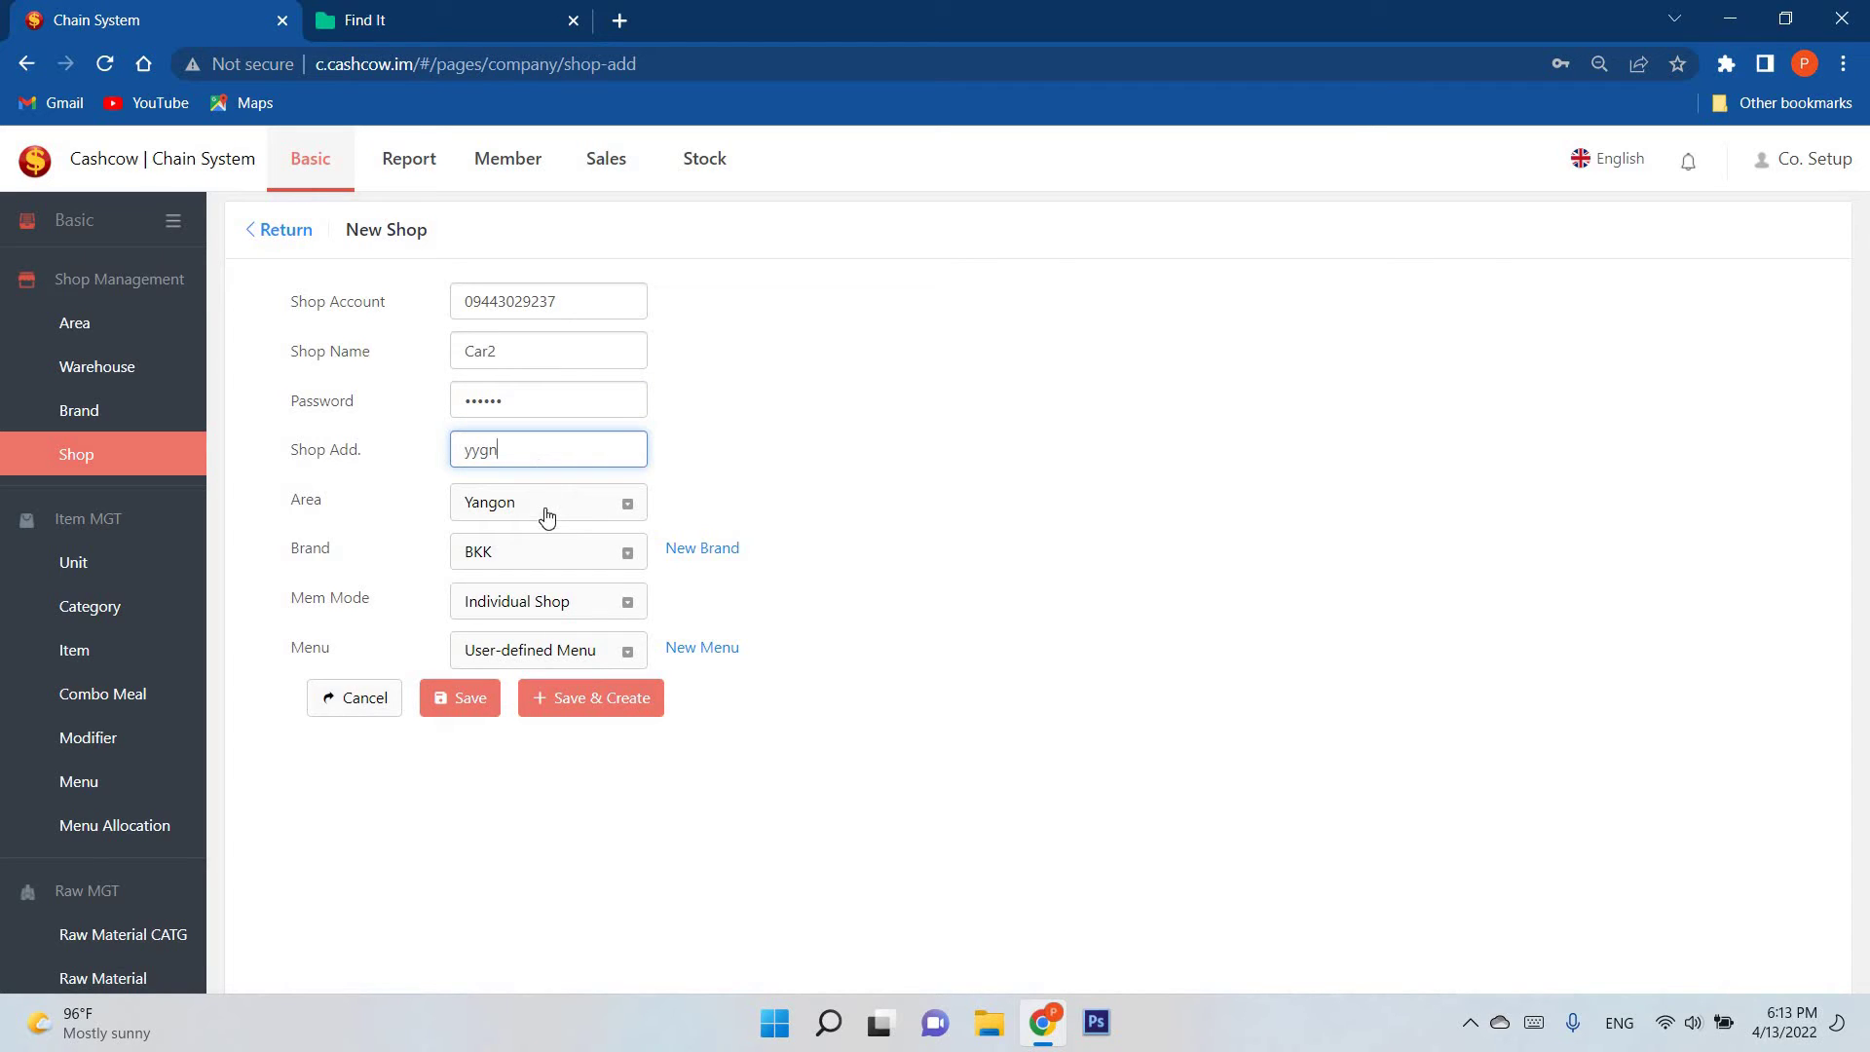
pyautogui.click(553, 504)
pyautogui.click(553, 501)
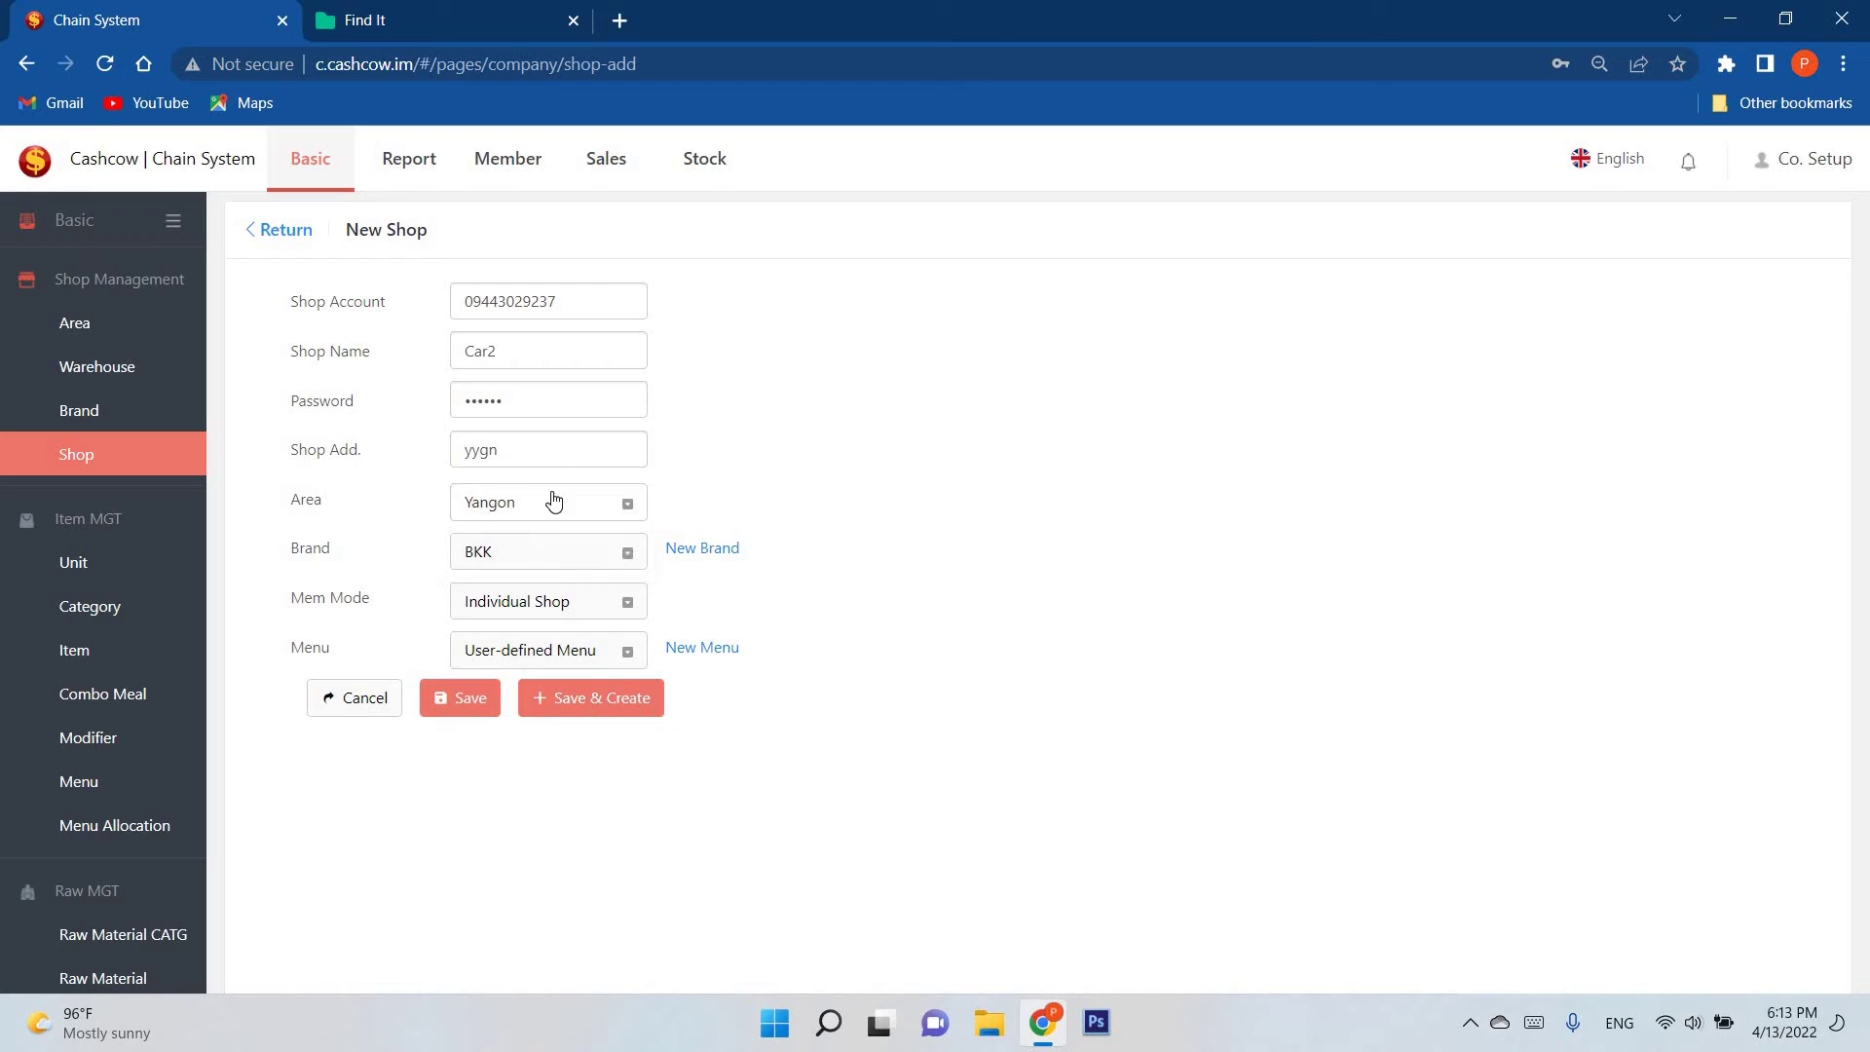
pyautogui.doubleClick(504, 456)
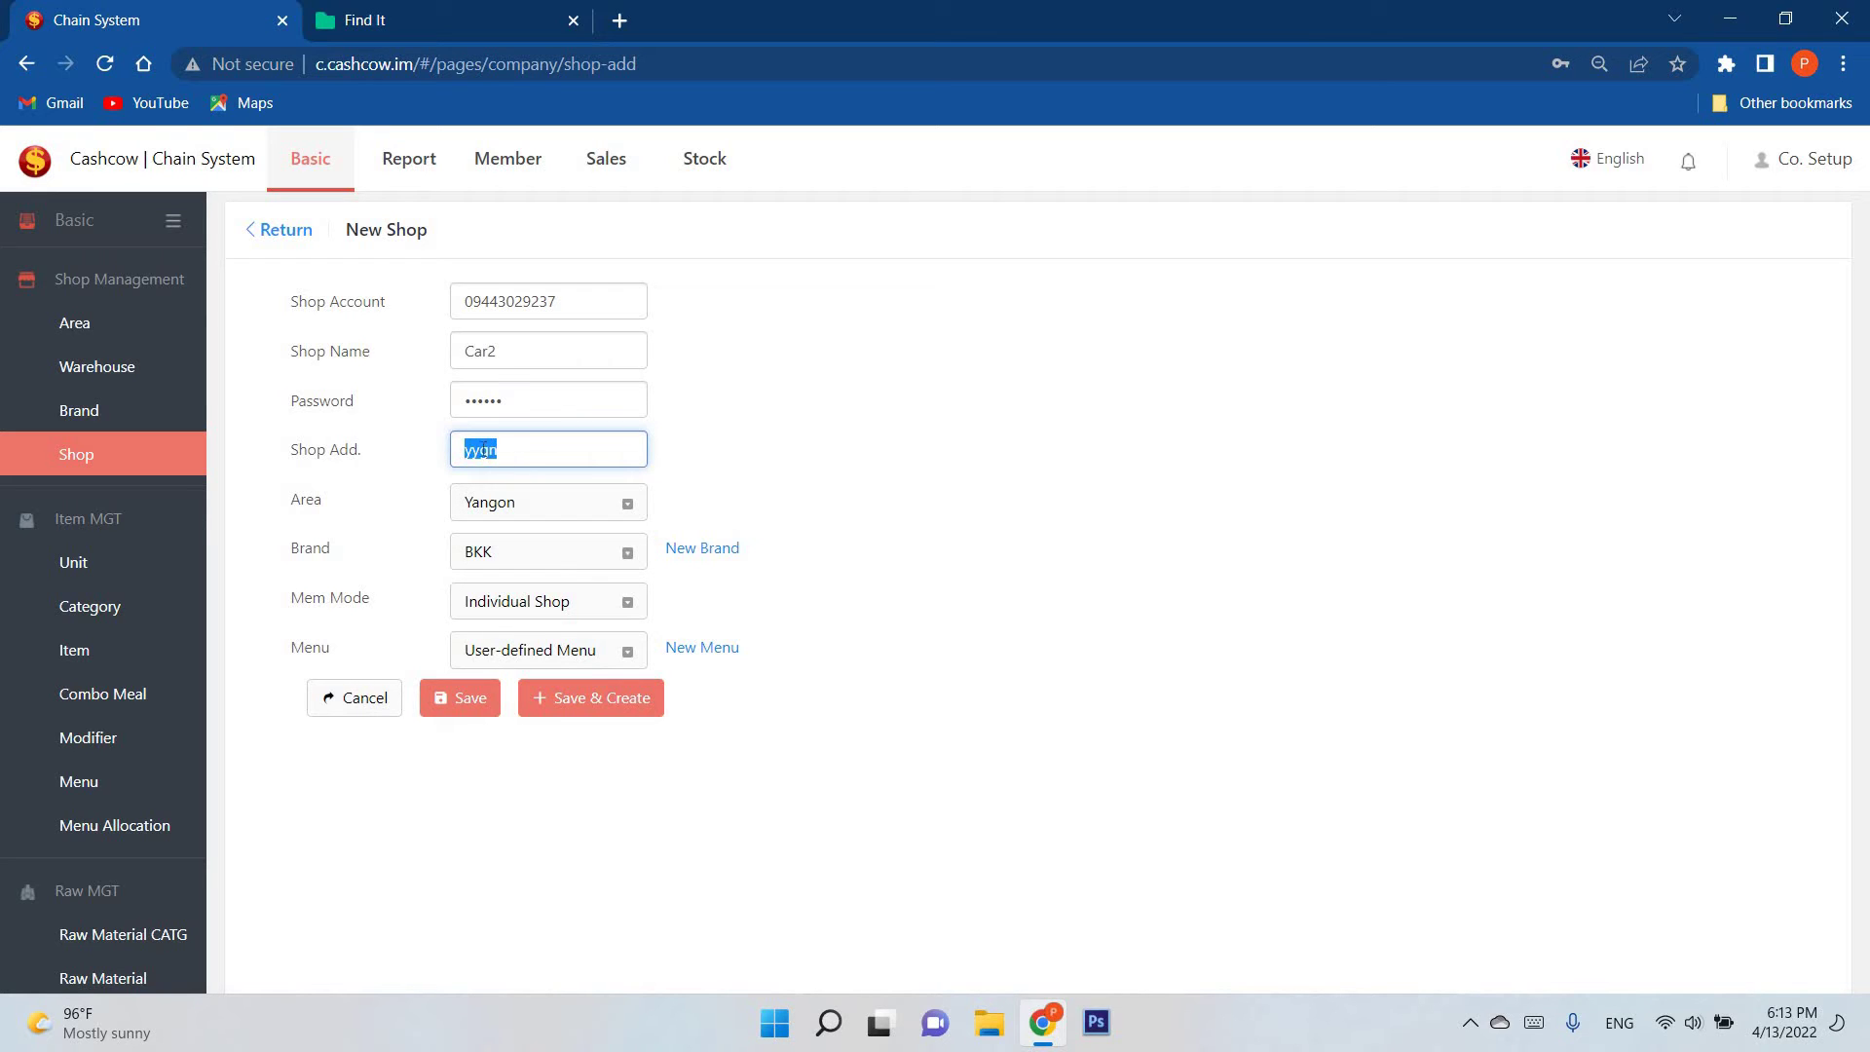
# Step: Check the area choices and keep Yangon as Car2's area
pyautogui.click(555, 505)
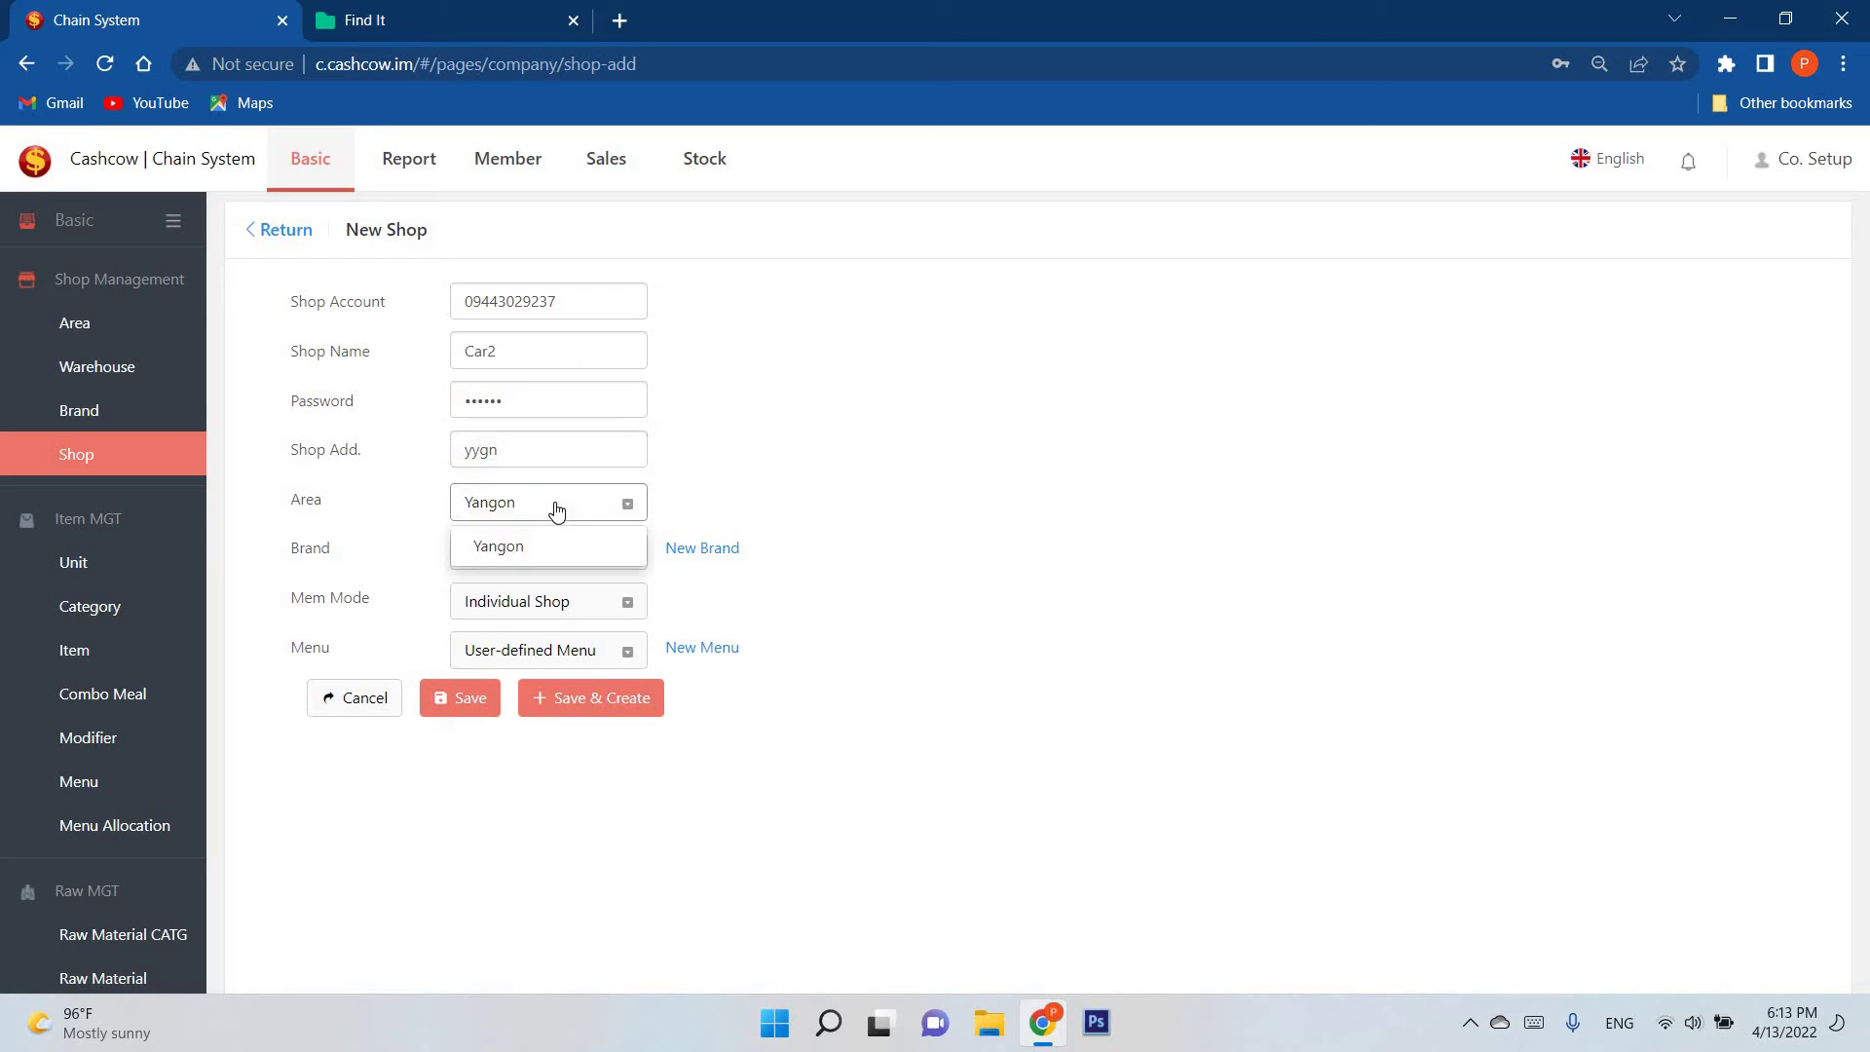
pyautogui.click(555, 505)
pyautogui.click(556, 506)
pyautogui.click(555, 505)
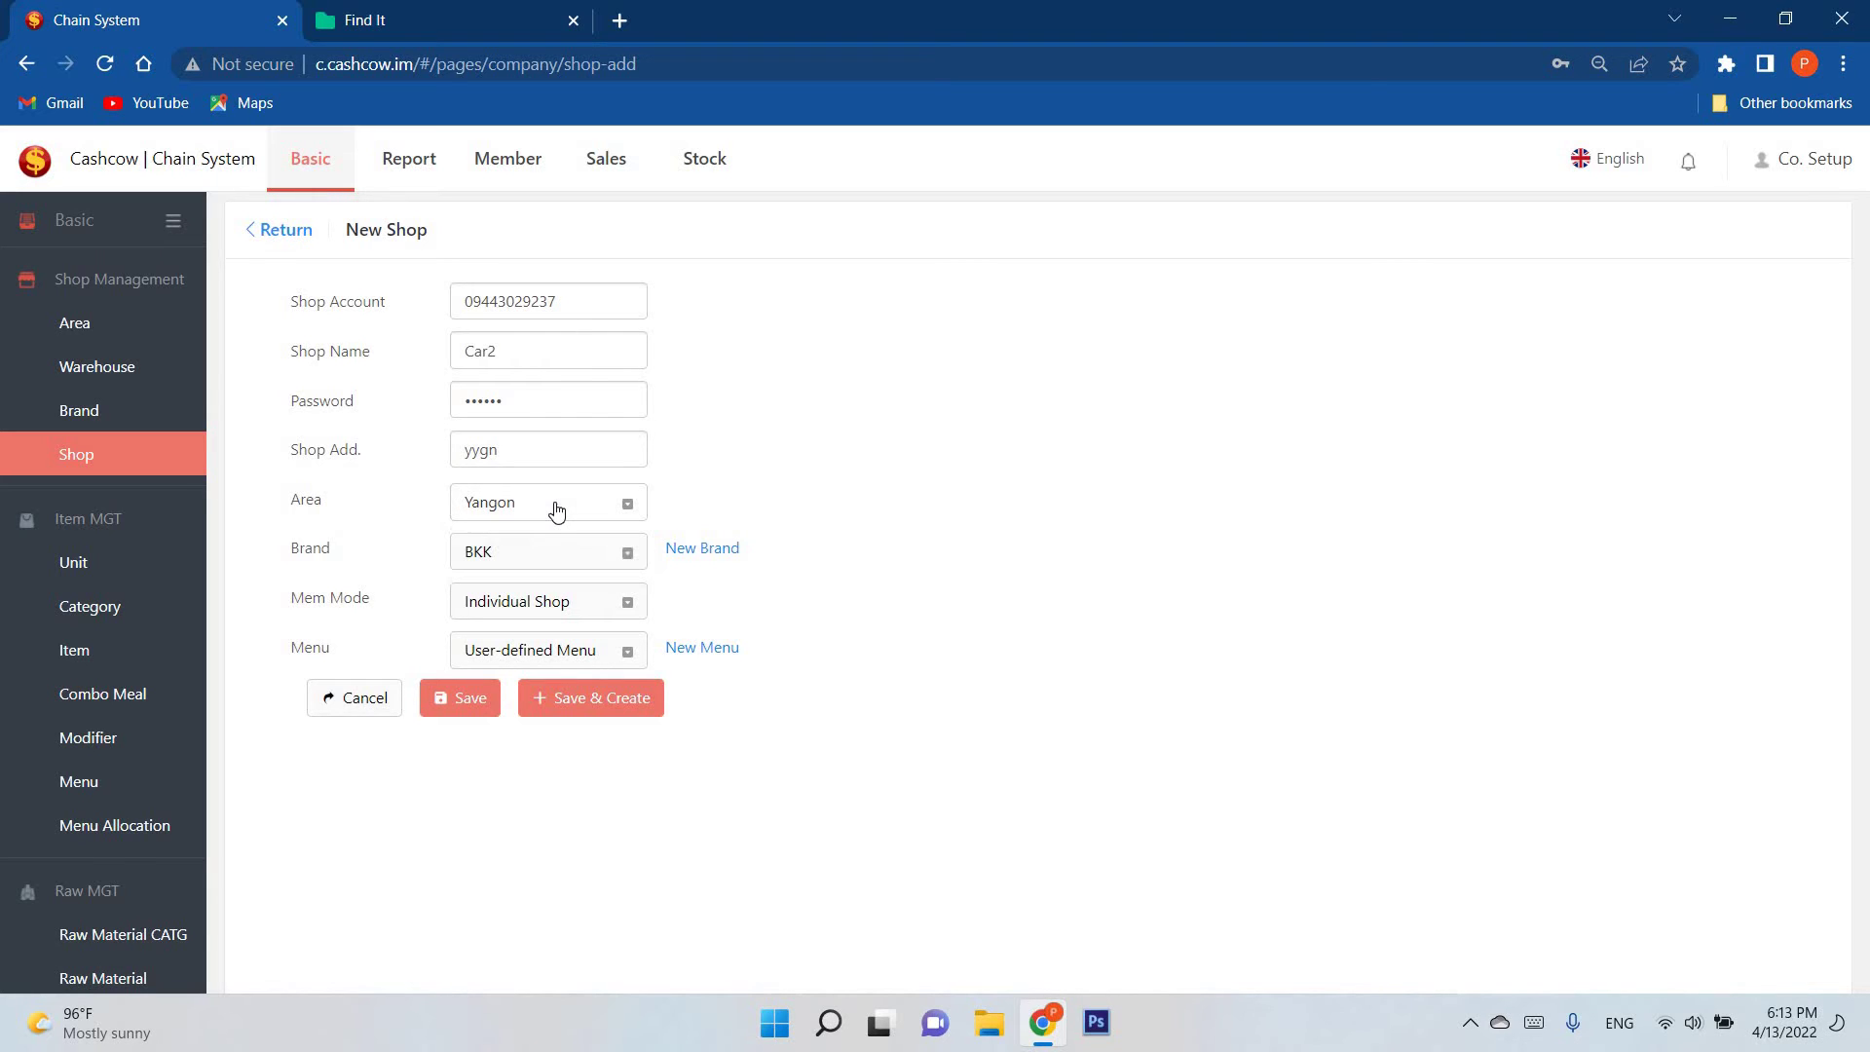
pyautogui.click(555, 506)
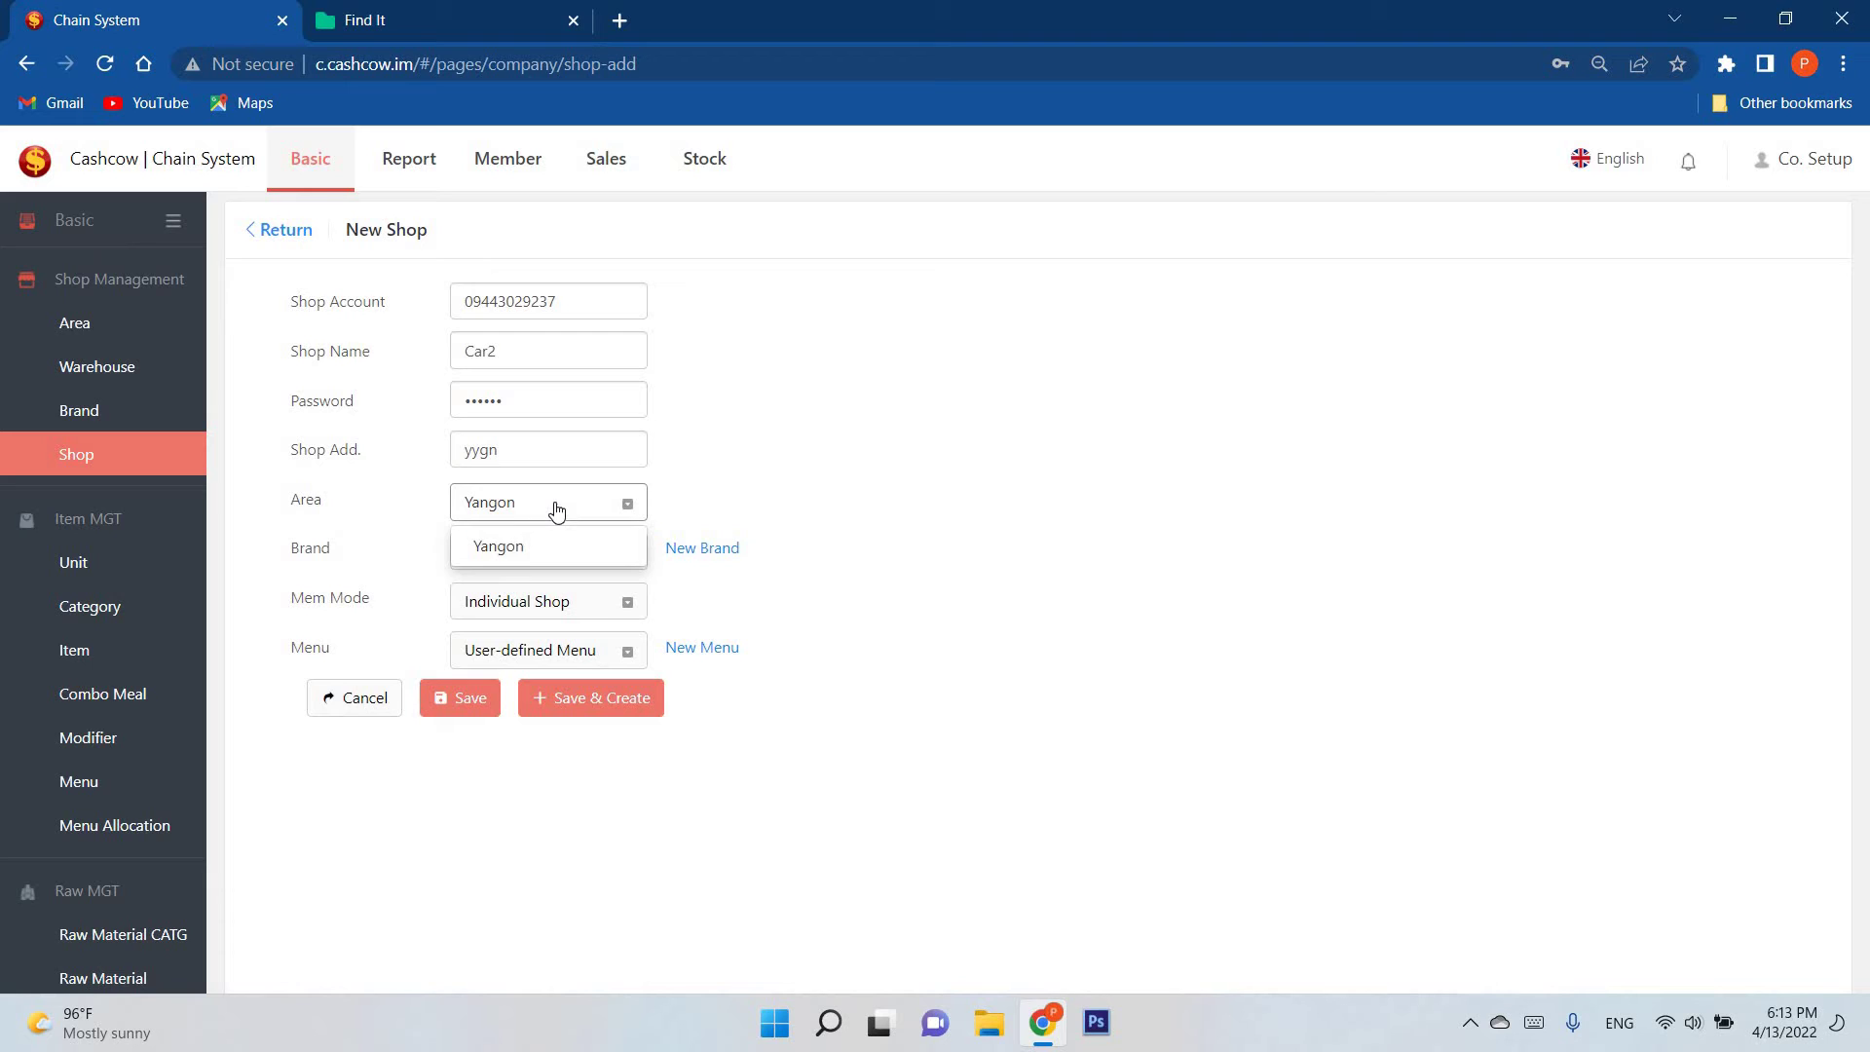
pyautogui.click(555, 505)
pyautogui.click(591, 516)
pyautogui.click(591, 516)
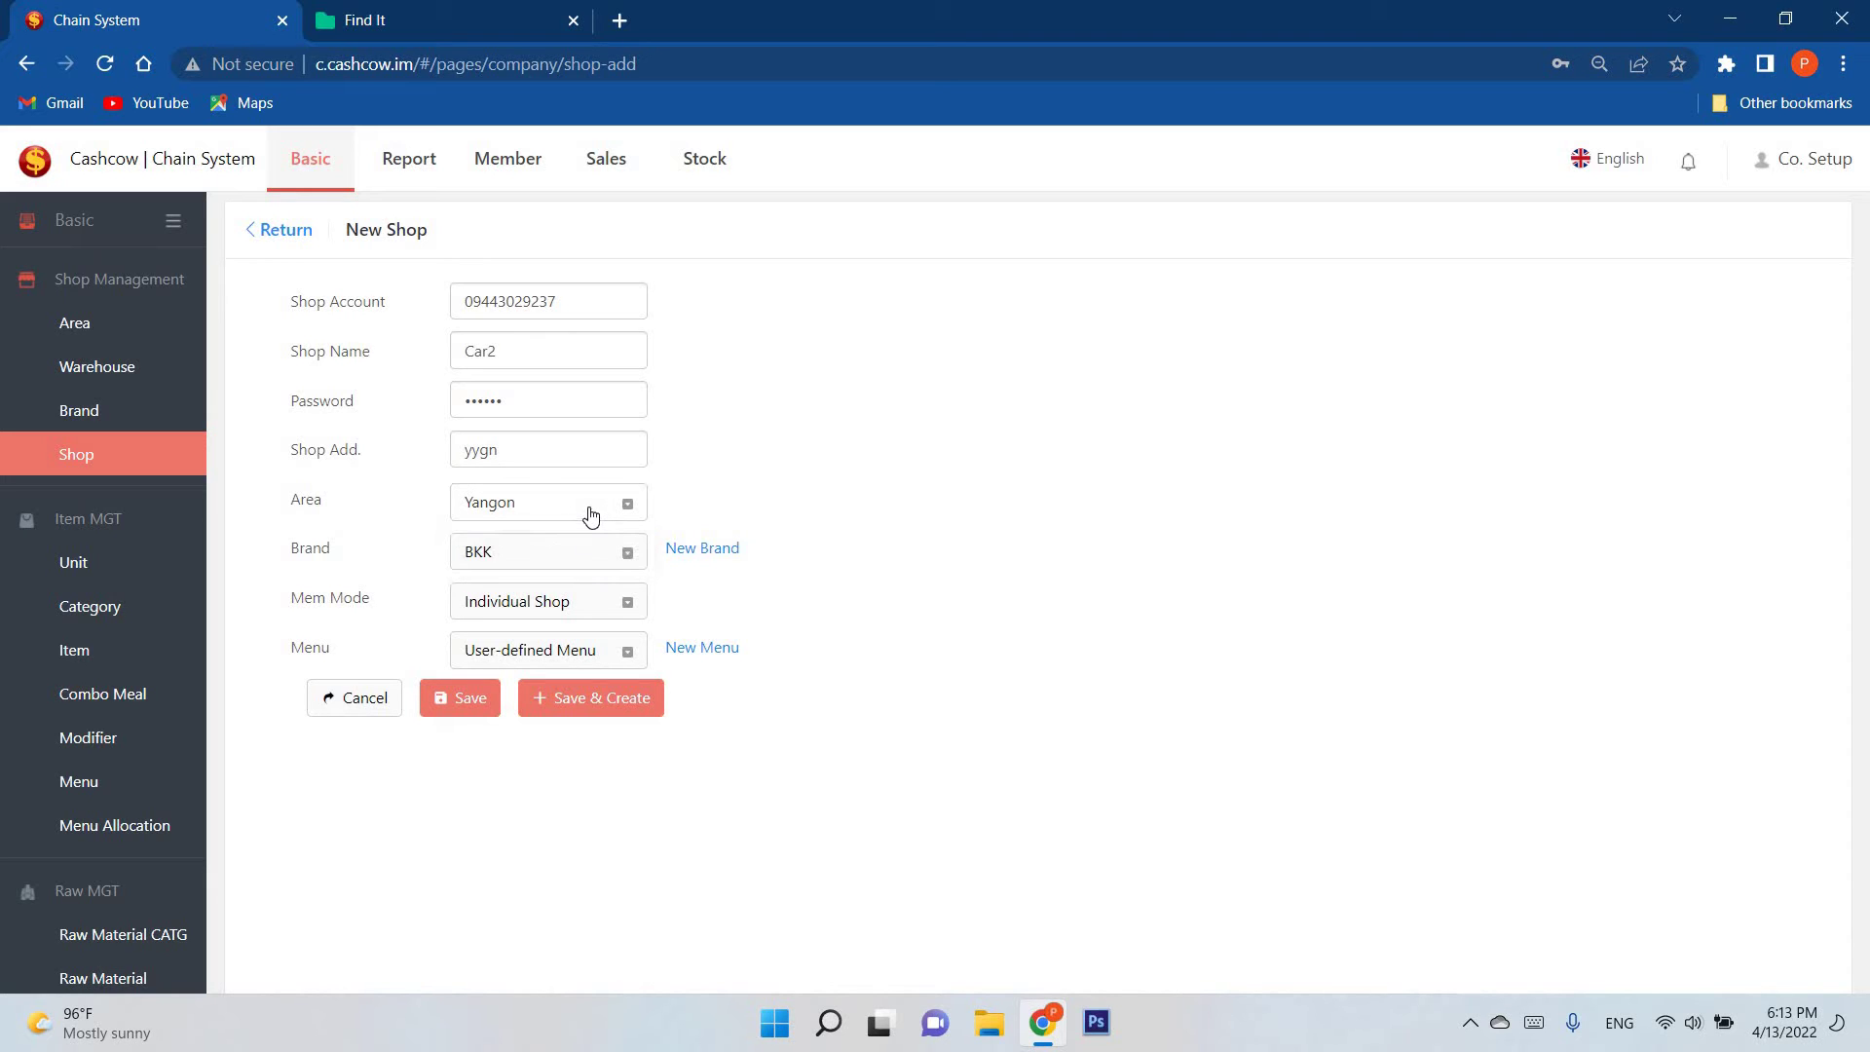
pyautogui.click(591, 513)
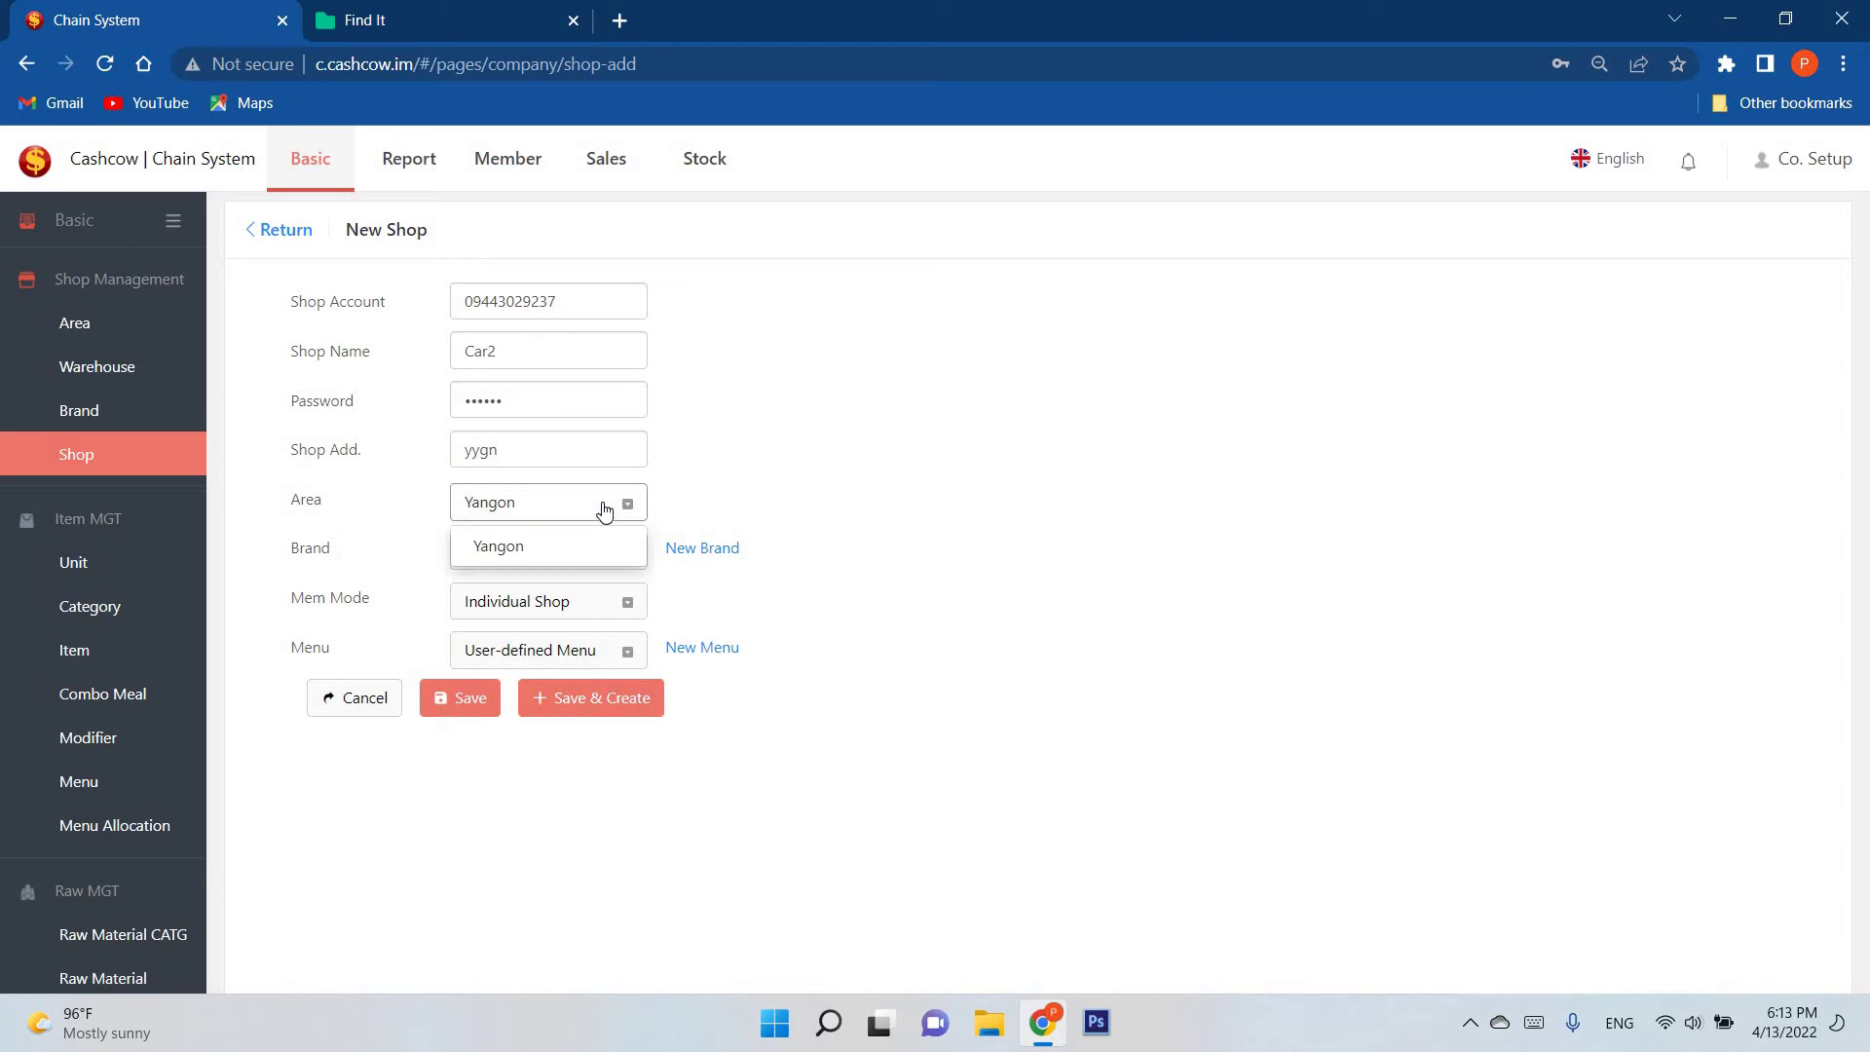
pyautogui.click(594, 511)
# Step: Assign the Sunday brand and keep Individual Shop as the membership mode
pyautogui.click(560, 555)
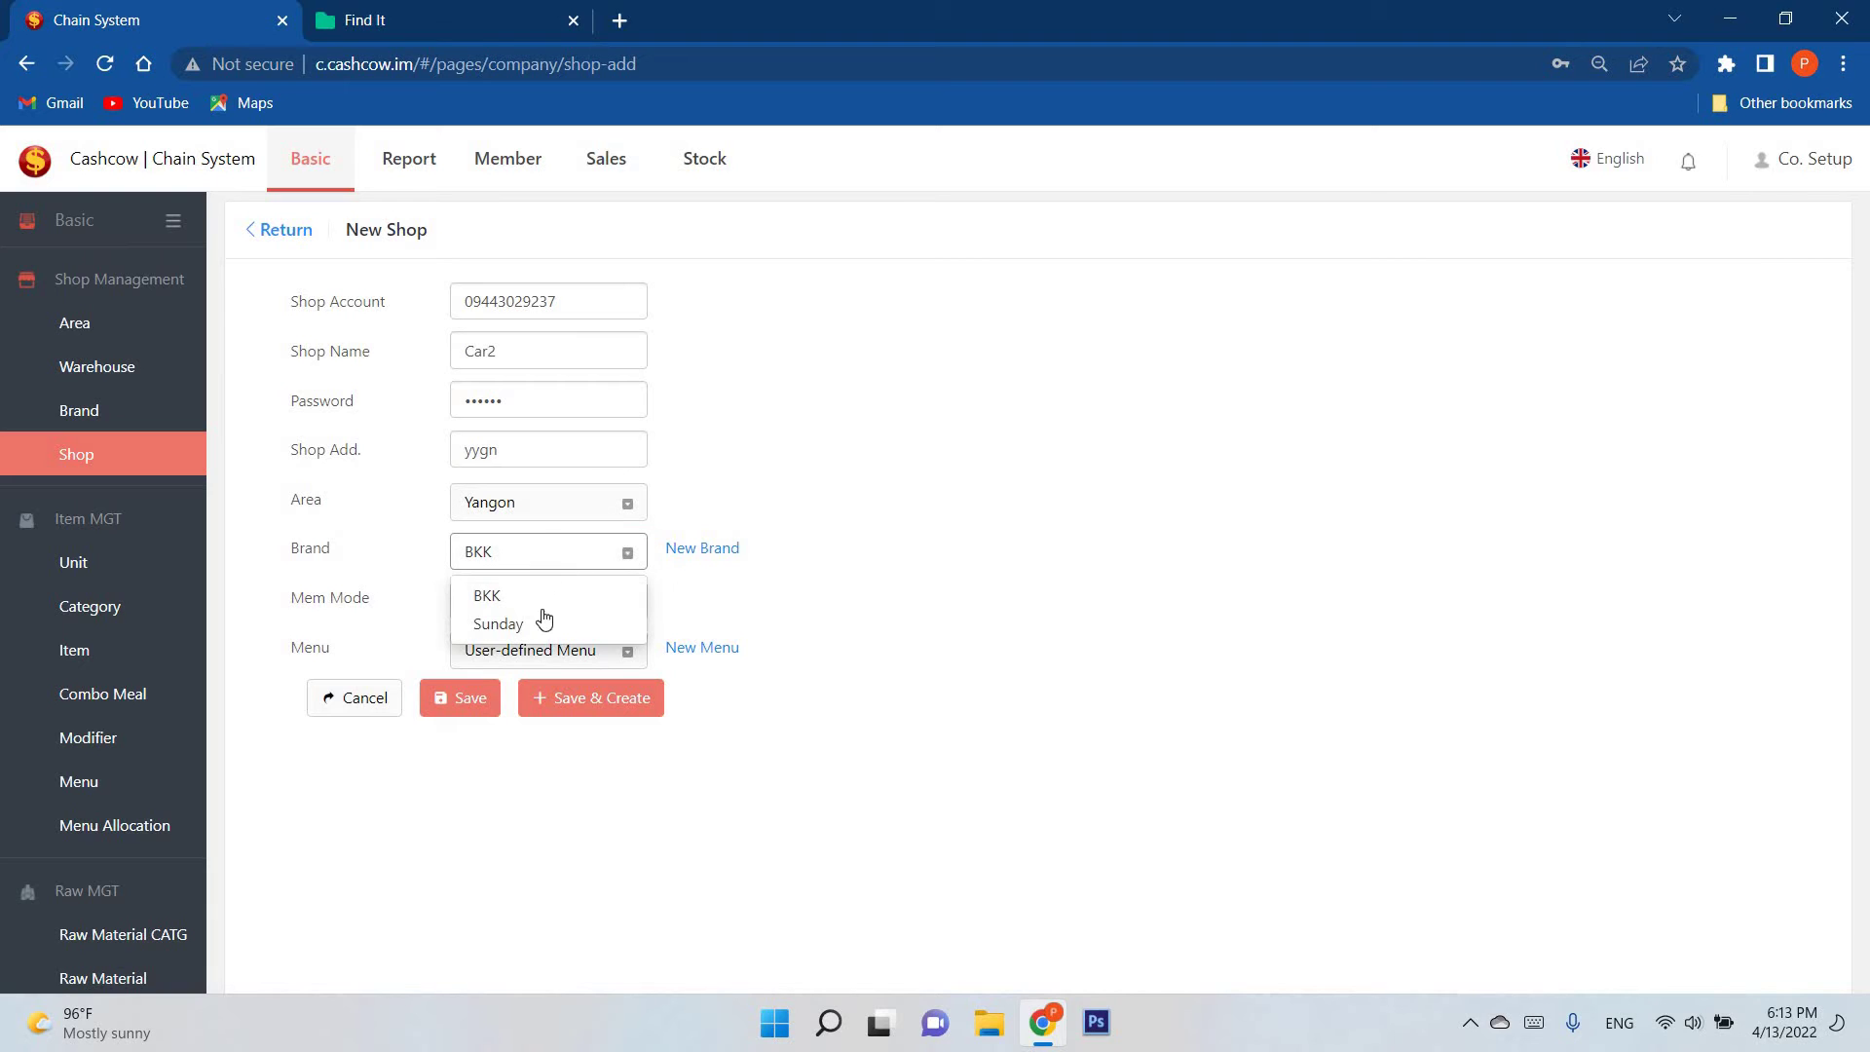
pyautogui.click(545, 622)
pyautogui.click(569, 555)
pyautogui.click(569, 595)
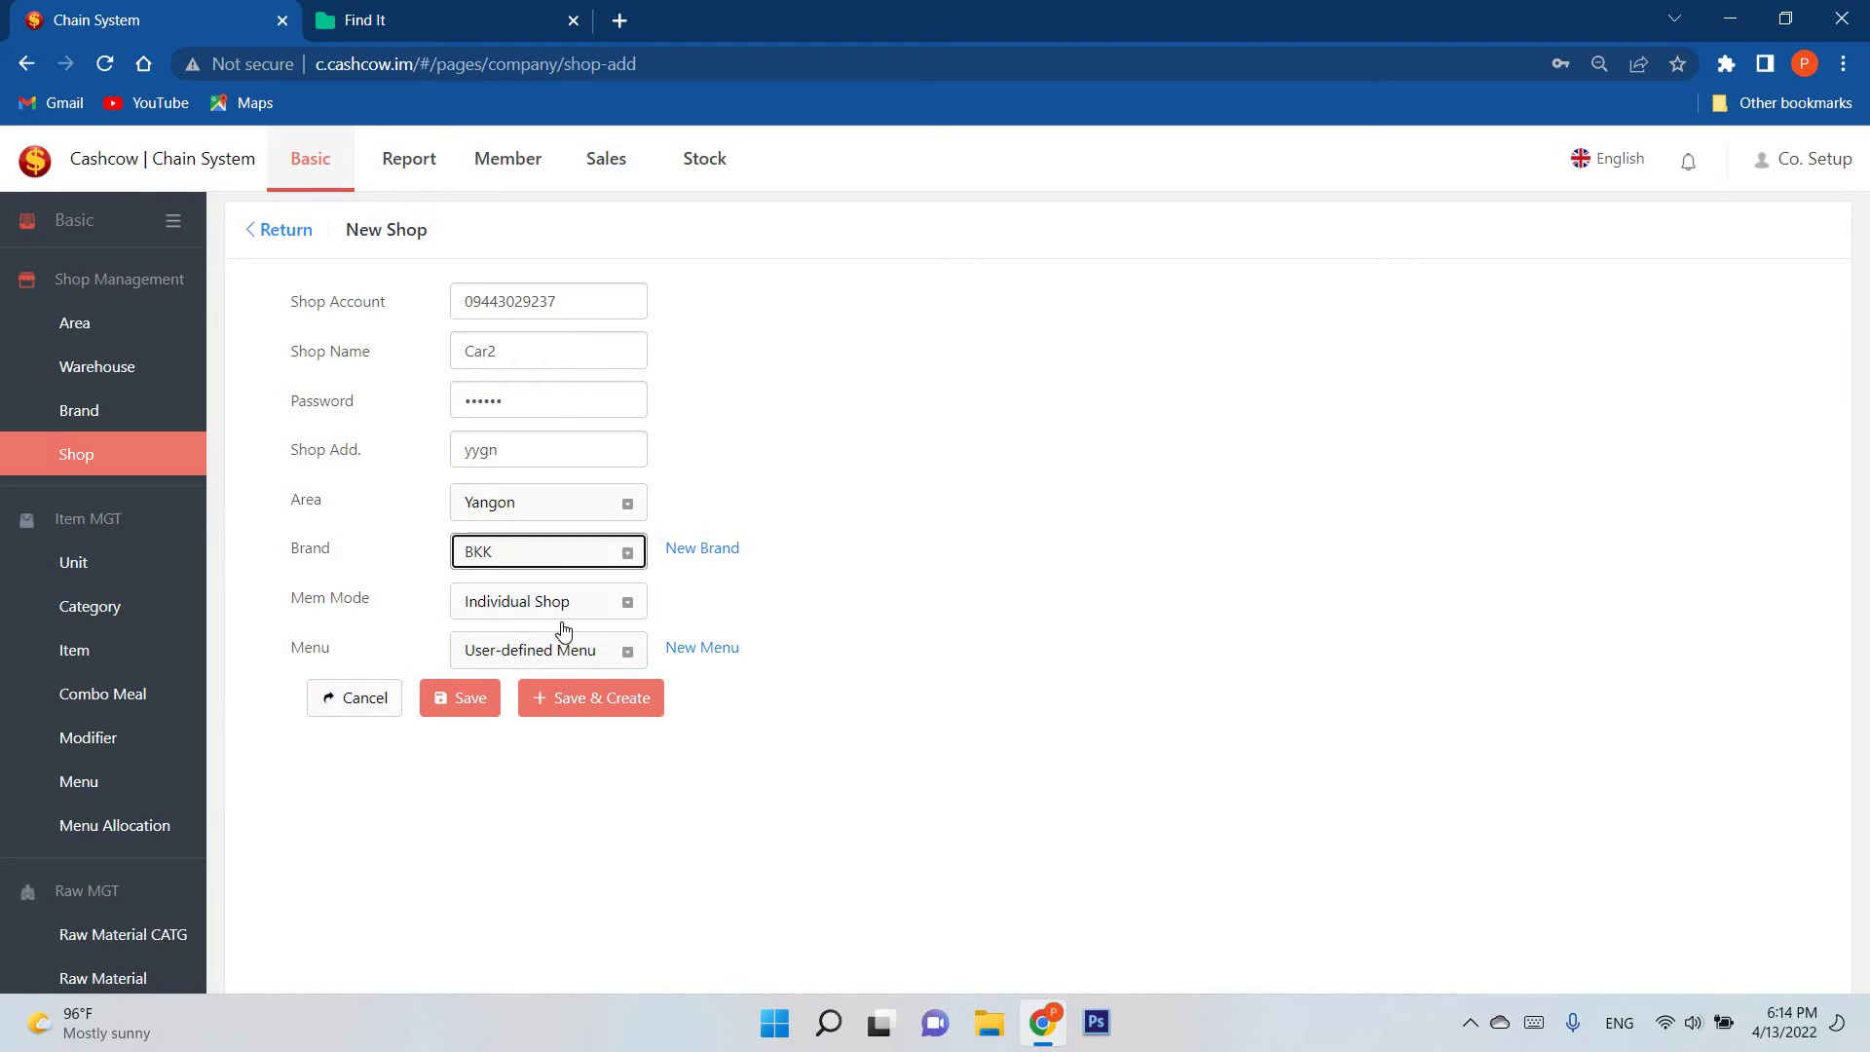
pyautogui.click(569, 554)
pyautogui.click(565, 624)
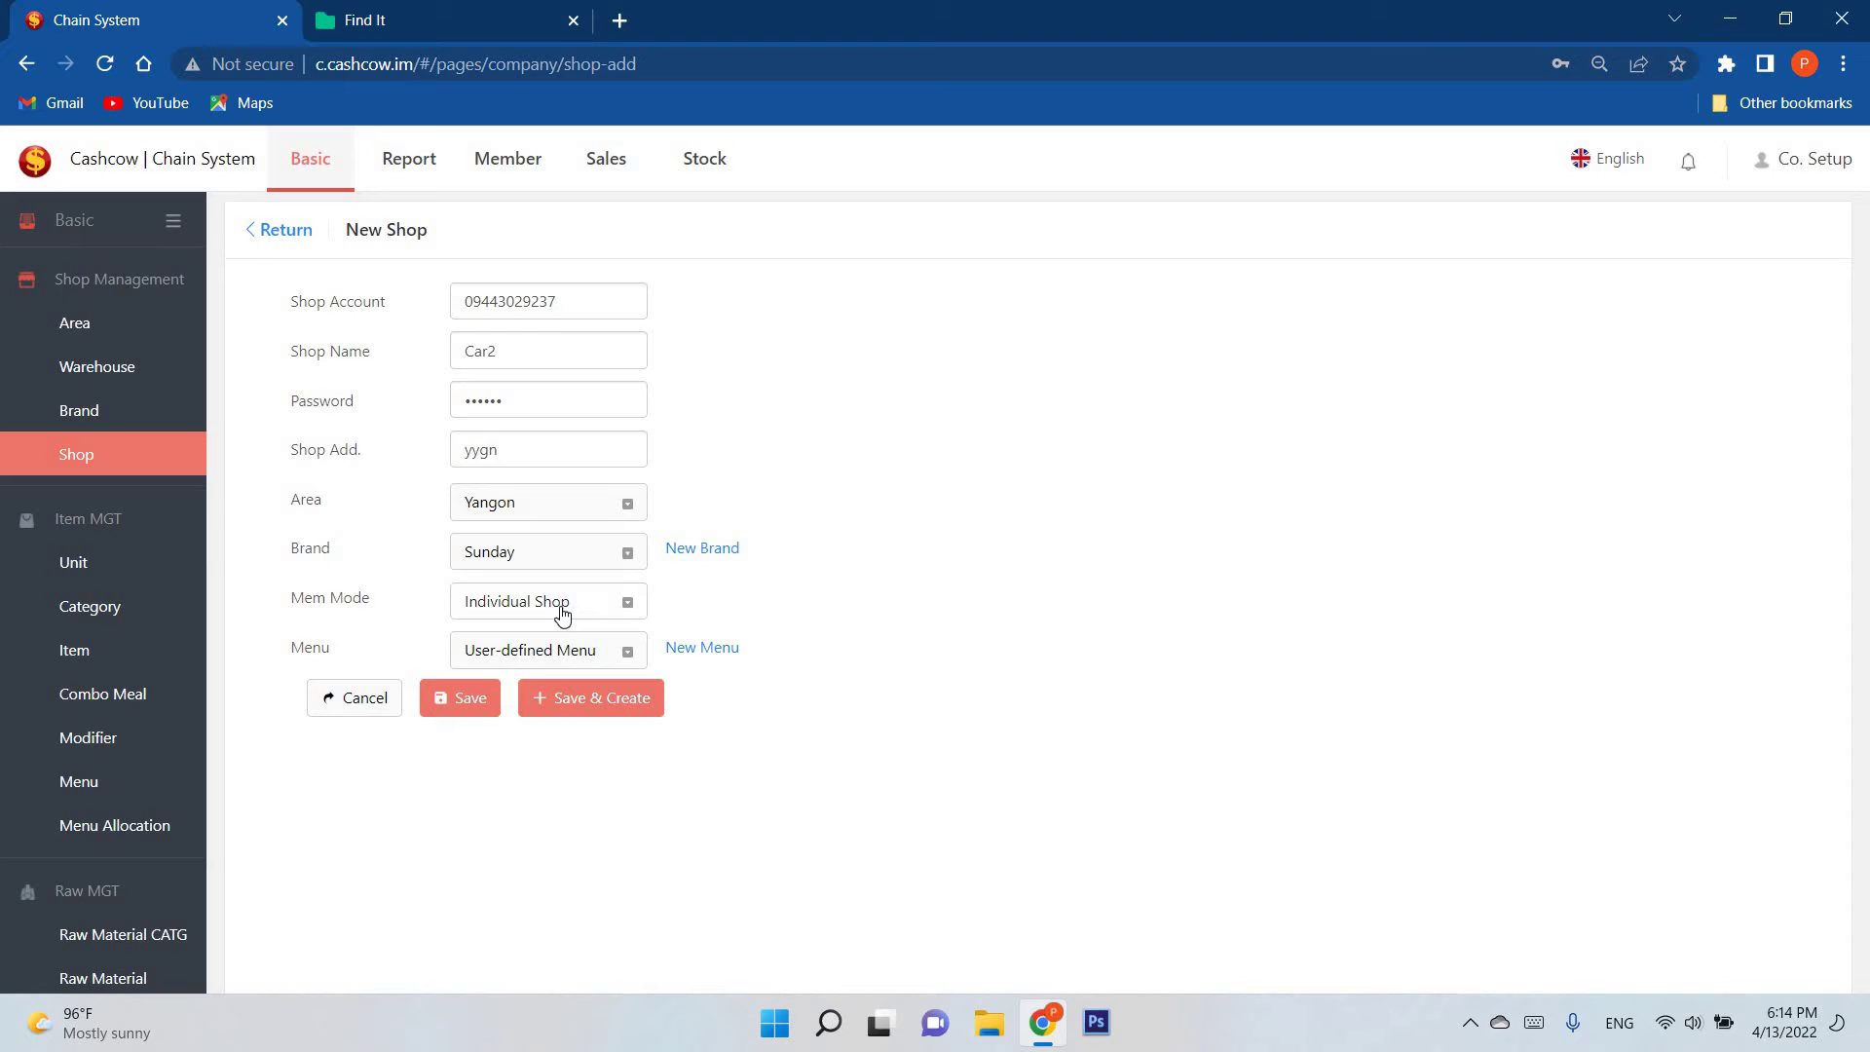
pyautogui.click(562, 613)
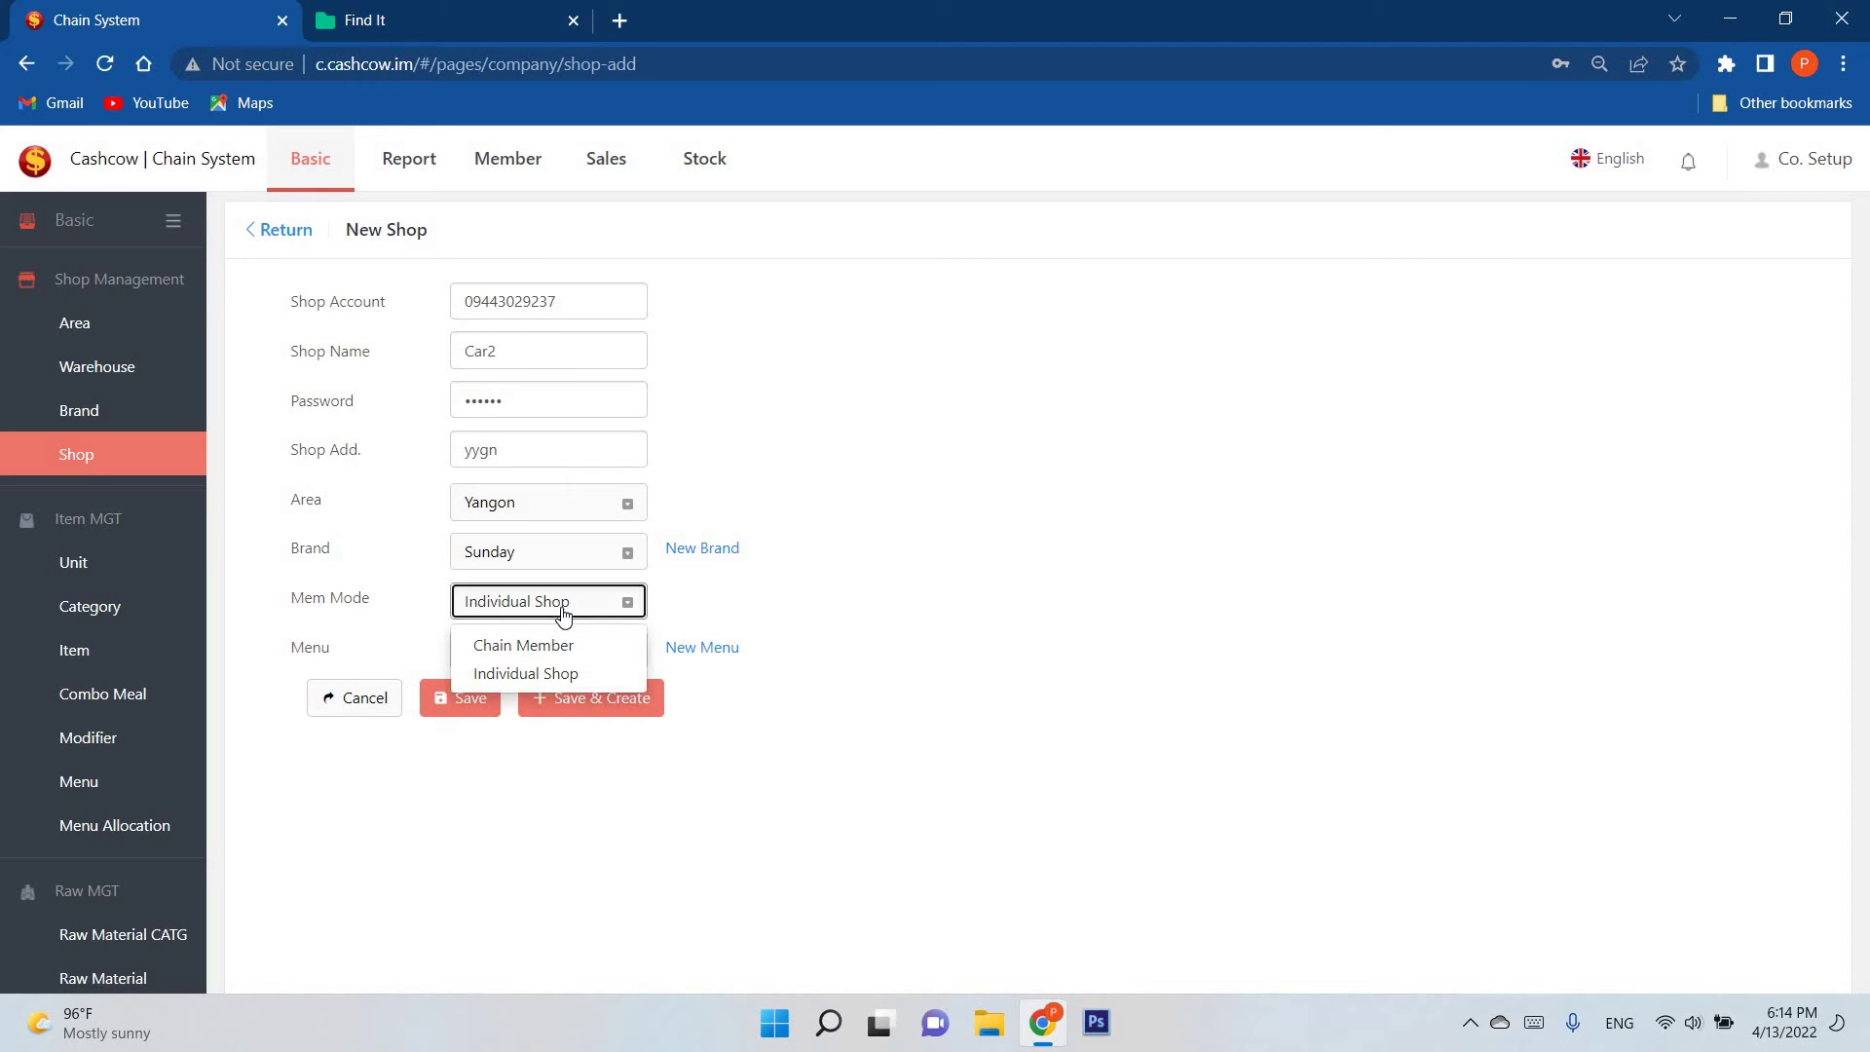
pyautogui.click(543, 606)
pyautogui.click(538, 605)
pyautogui.click(542, 616)
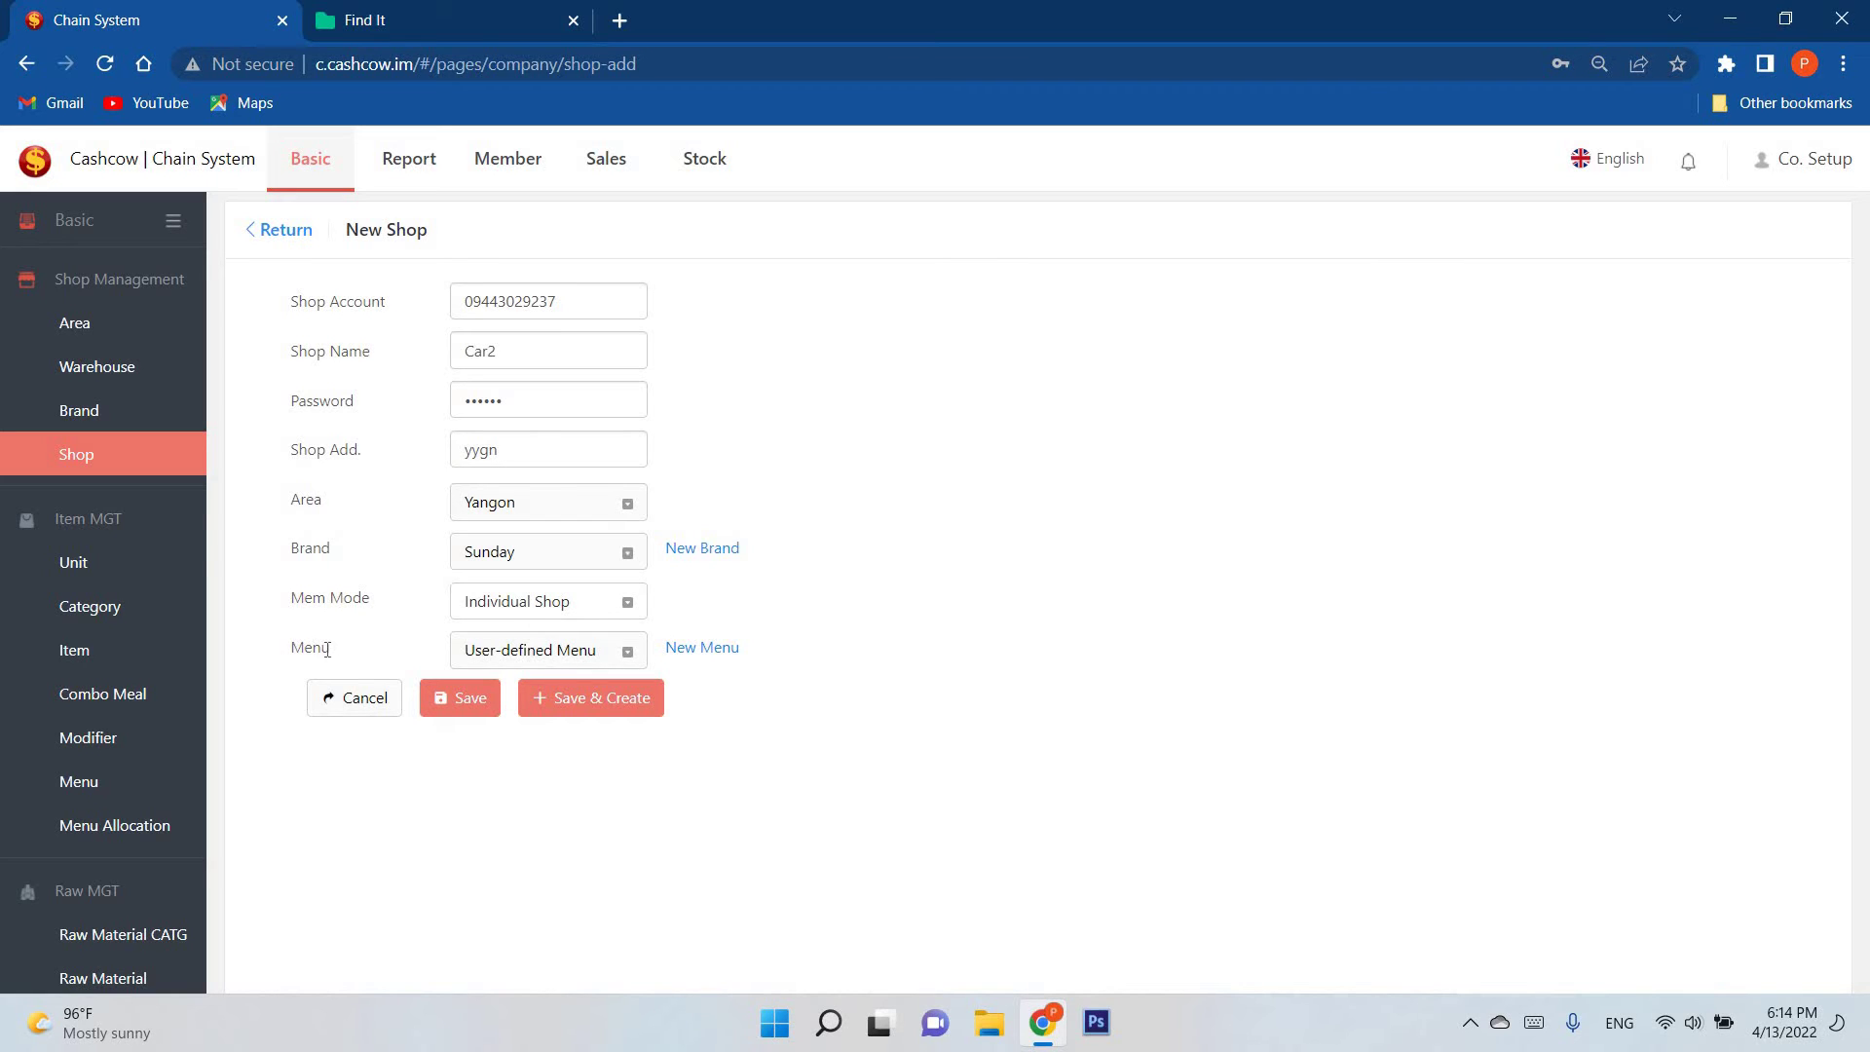
# Step: Choose Menu1 as Car2's menu and save the new shop
pyautogui.moveTo(327, 649); pyautogui.dragTo(472, 672)
pyautogui.click(472, 663)
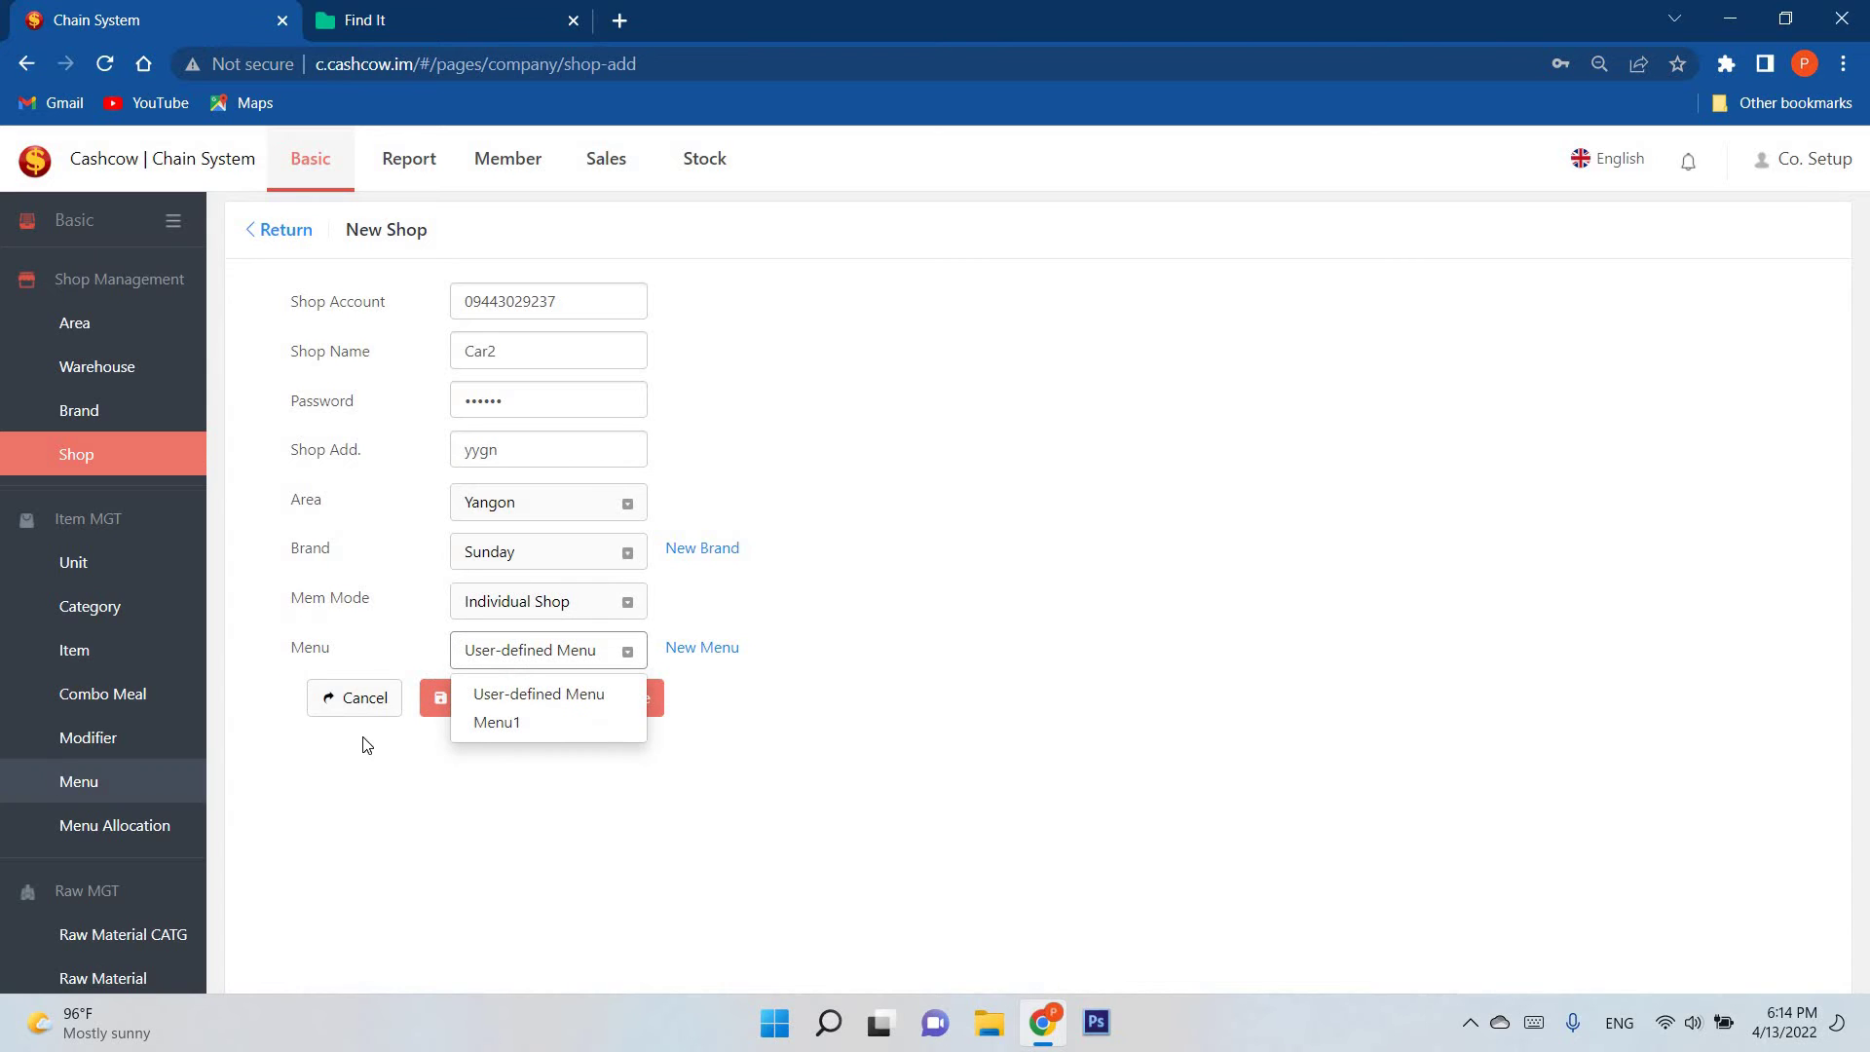
pyautogui.click(538, 721)
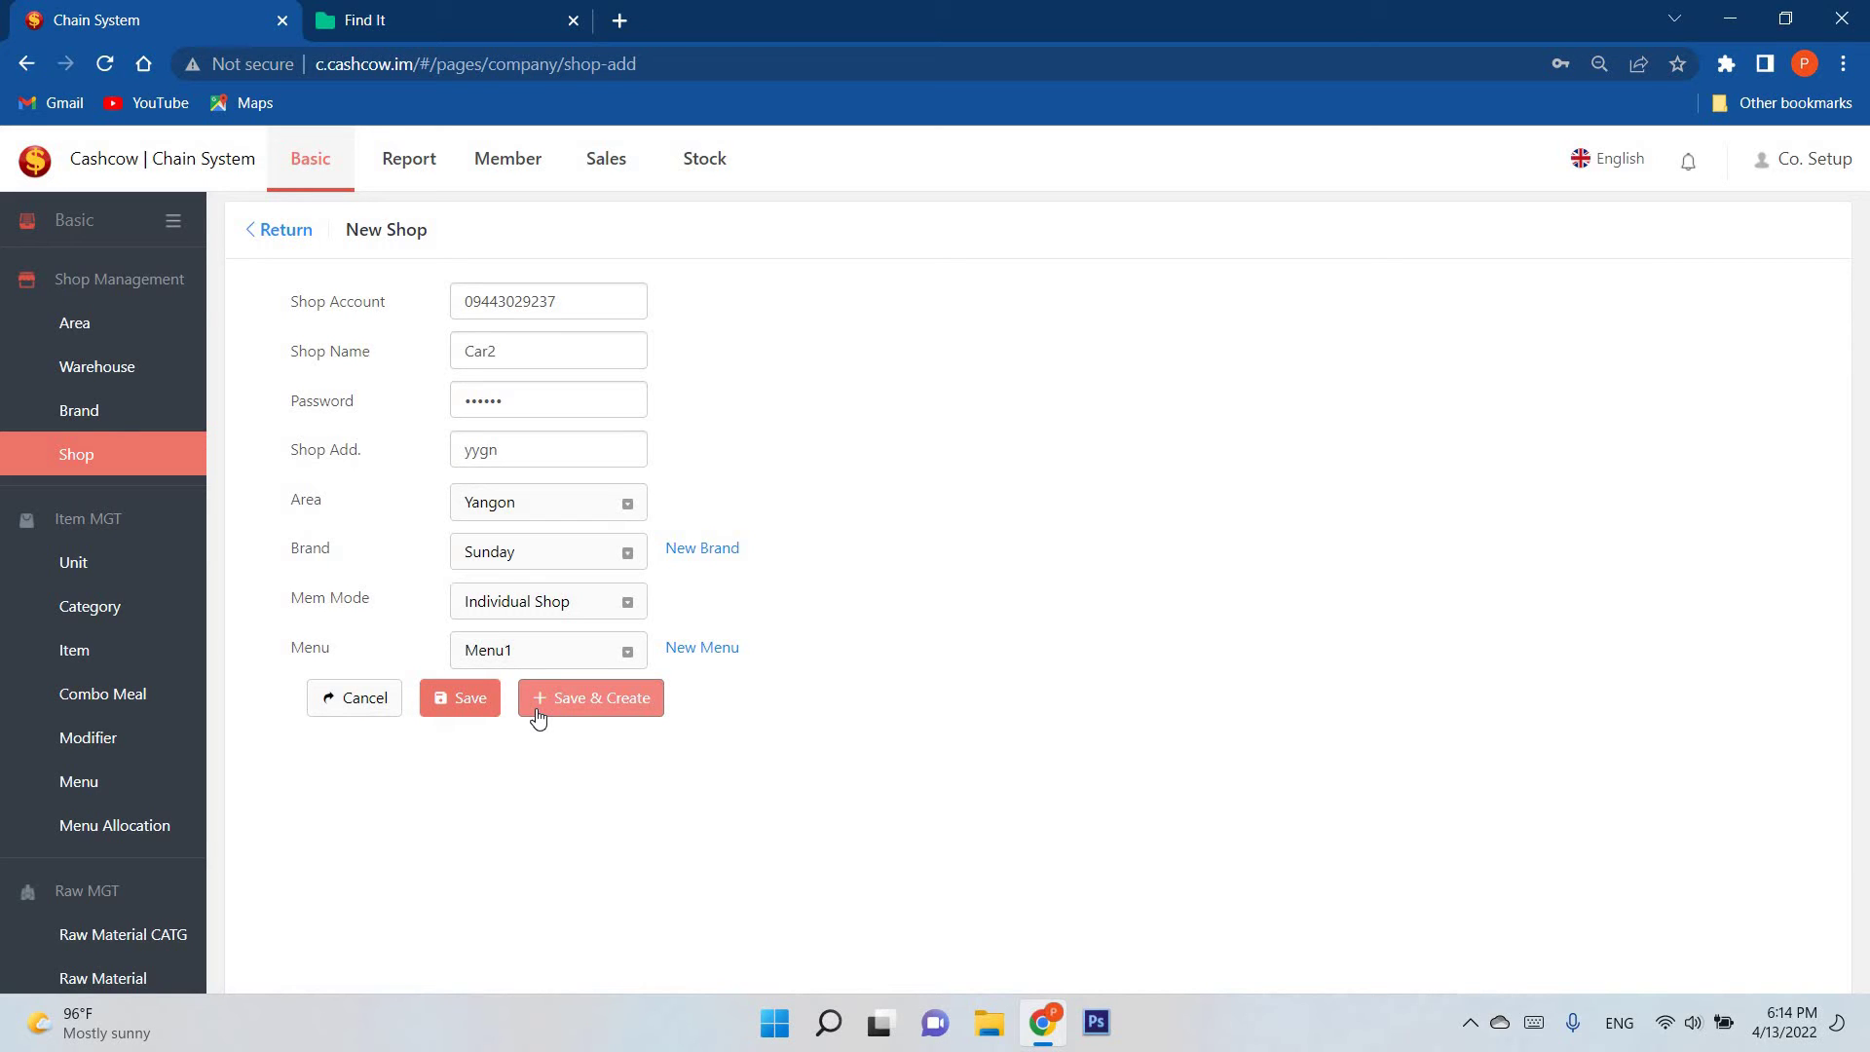
pyautogui.click(466, 716)
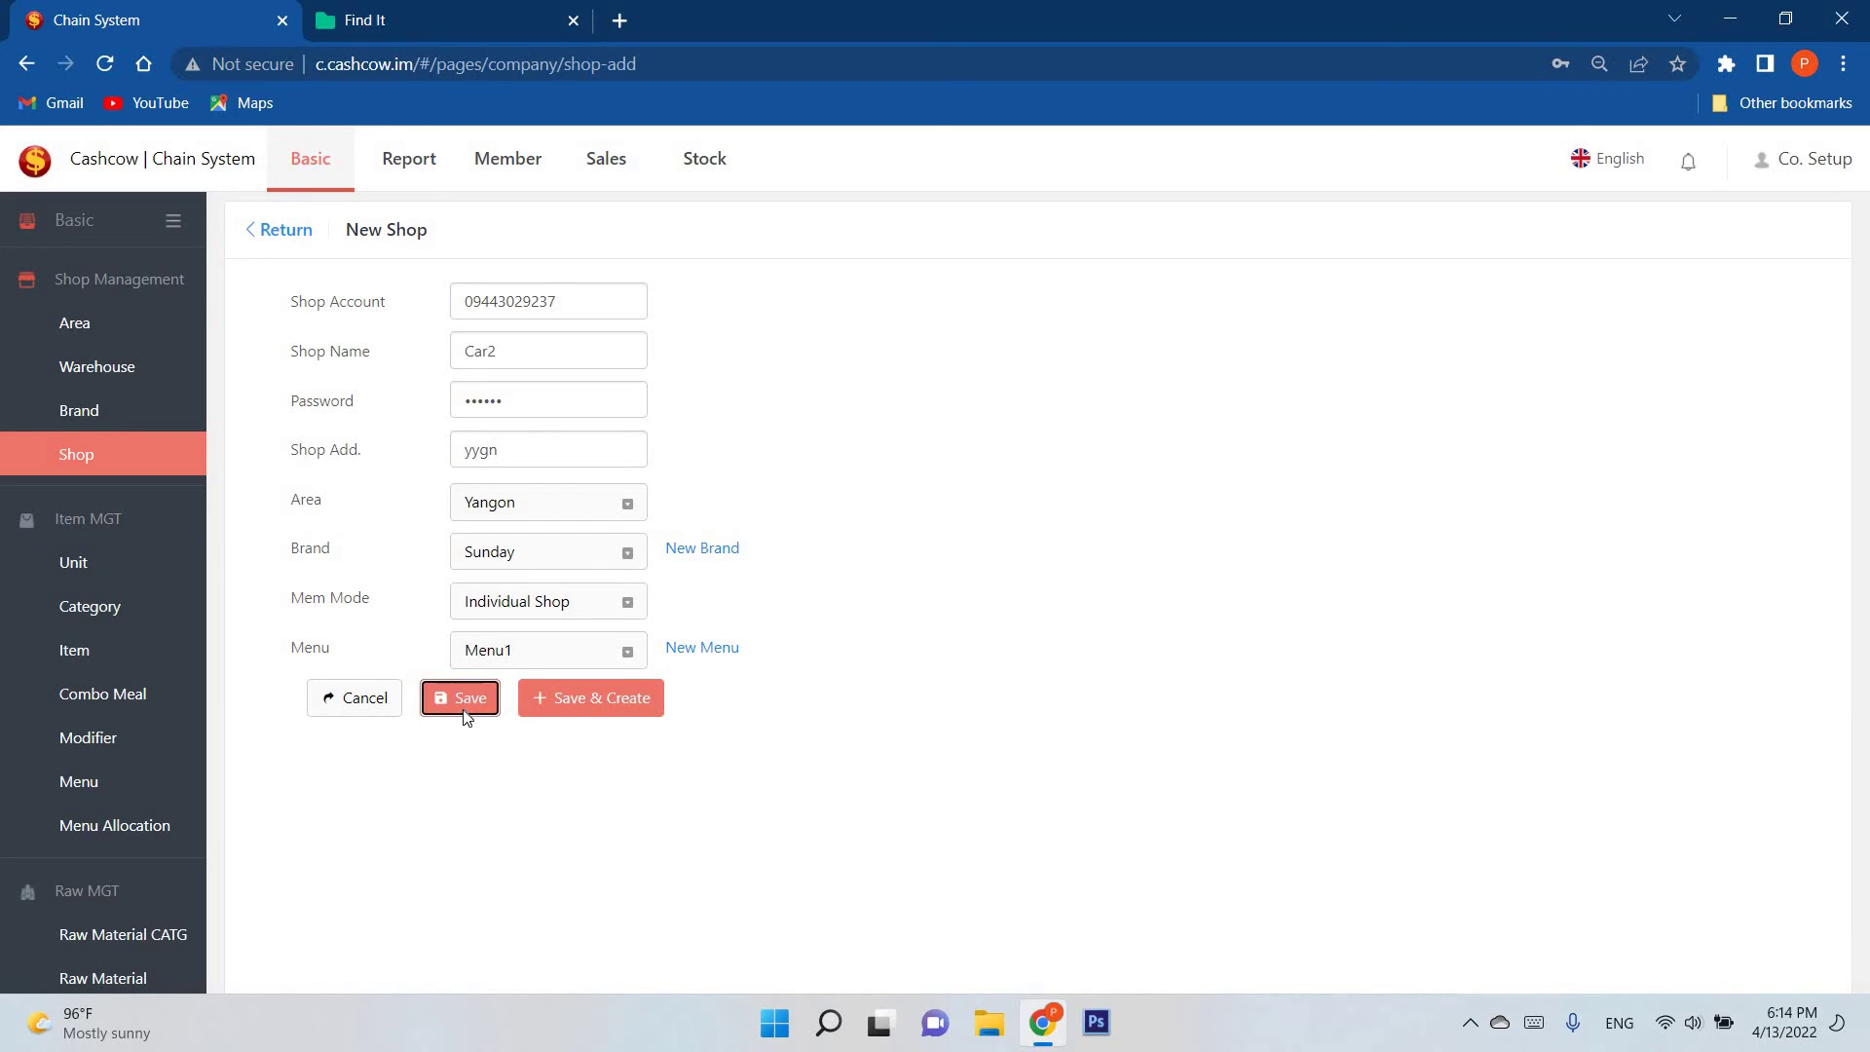
# Step: Dismiss the password prompt and browse the Member Card Type and Member Query pages
pyautogui.click(881, 417)
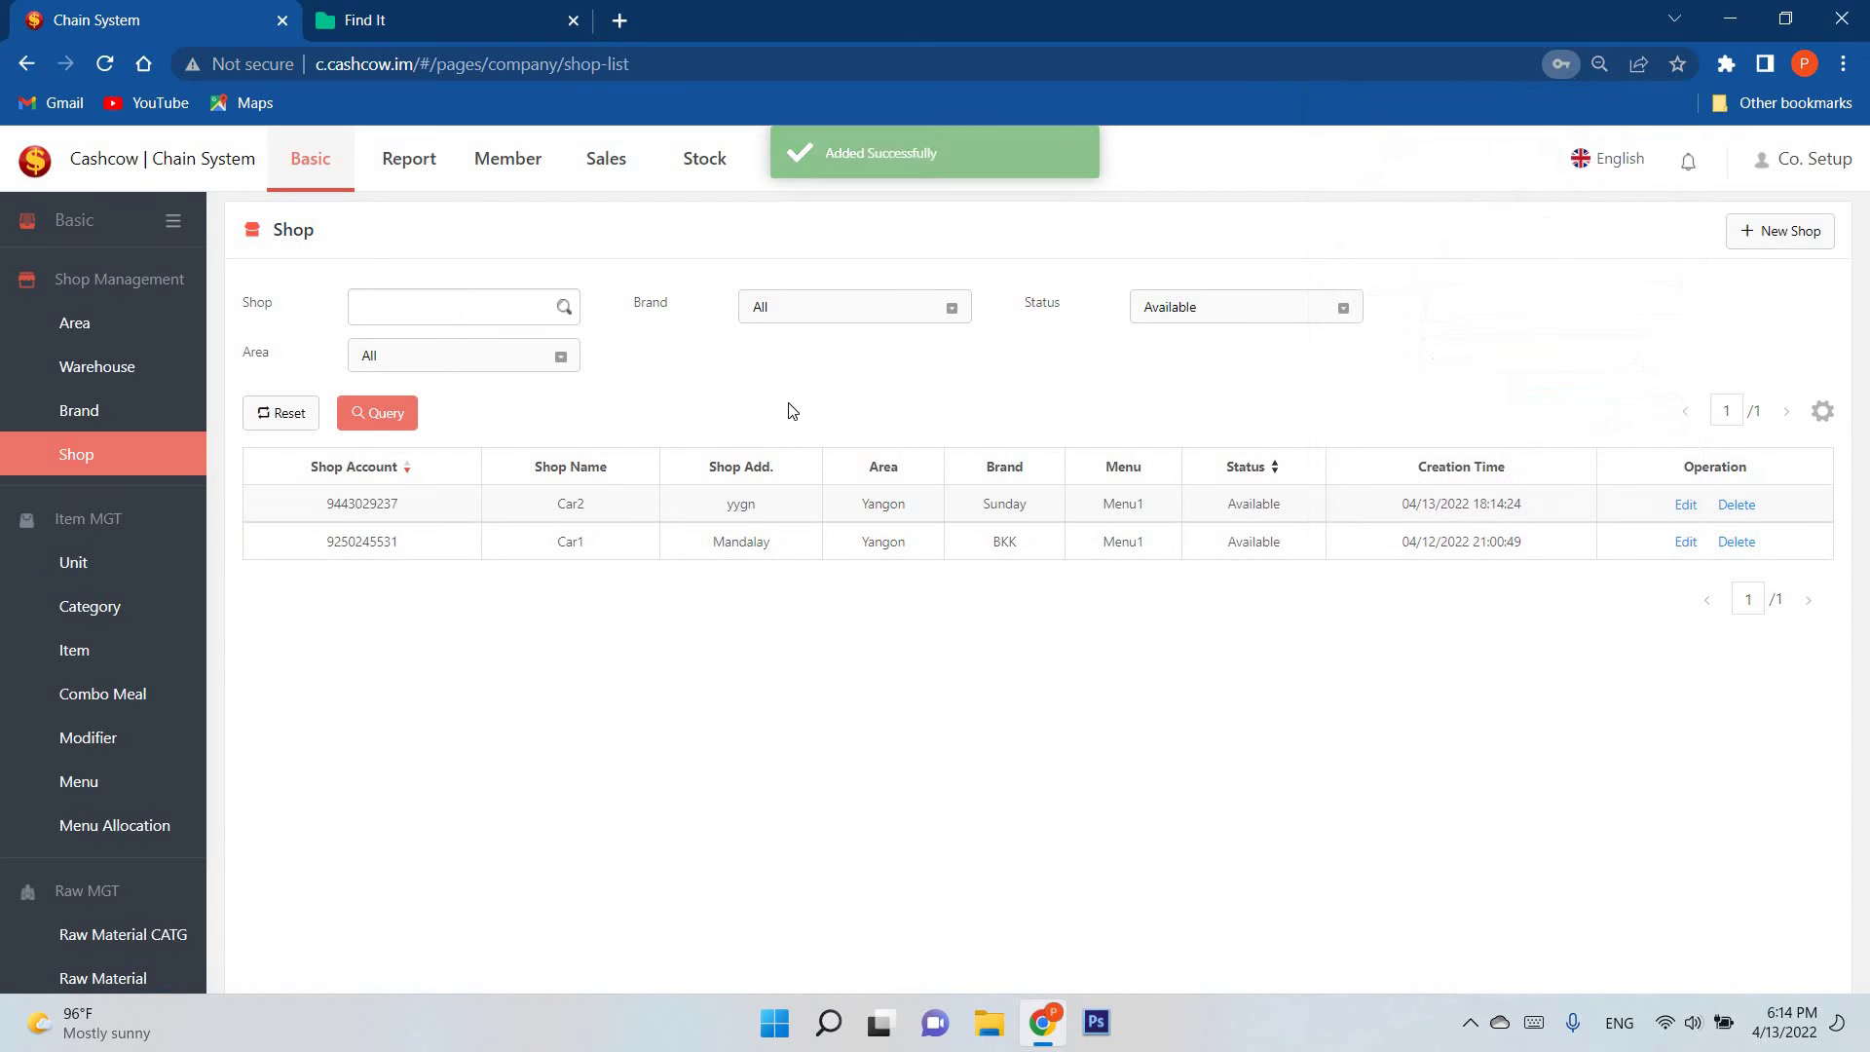
pyautogui.scroll(-4, 146, 604)
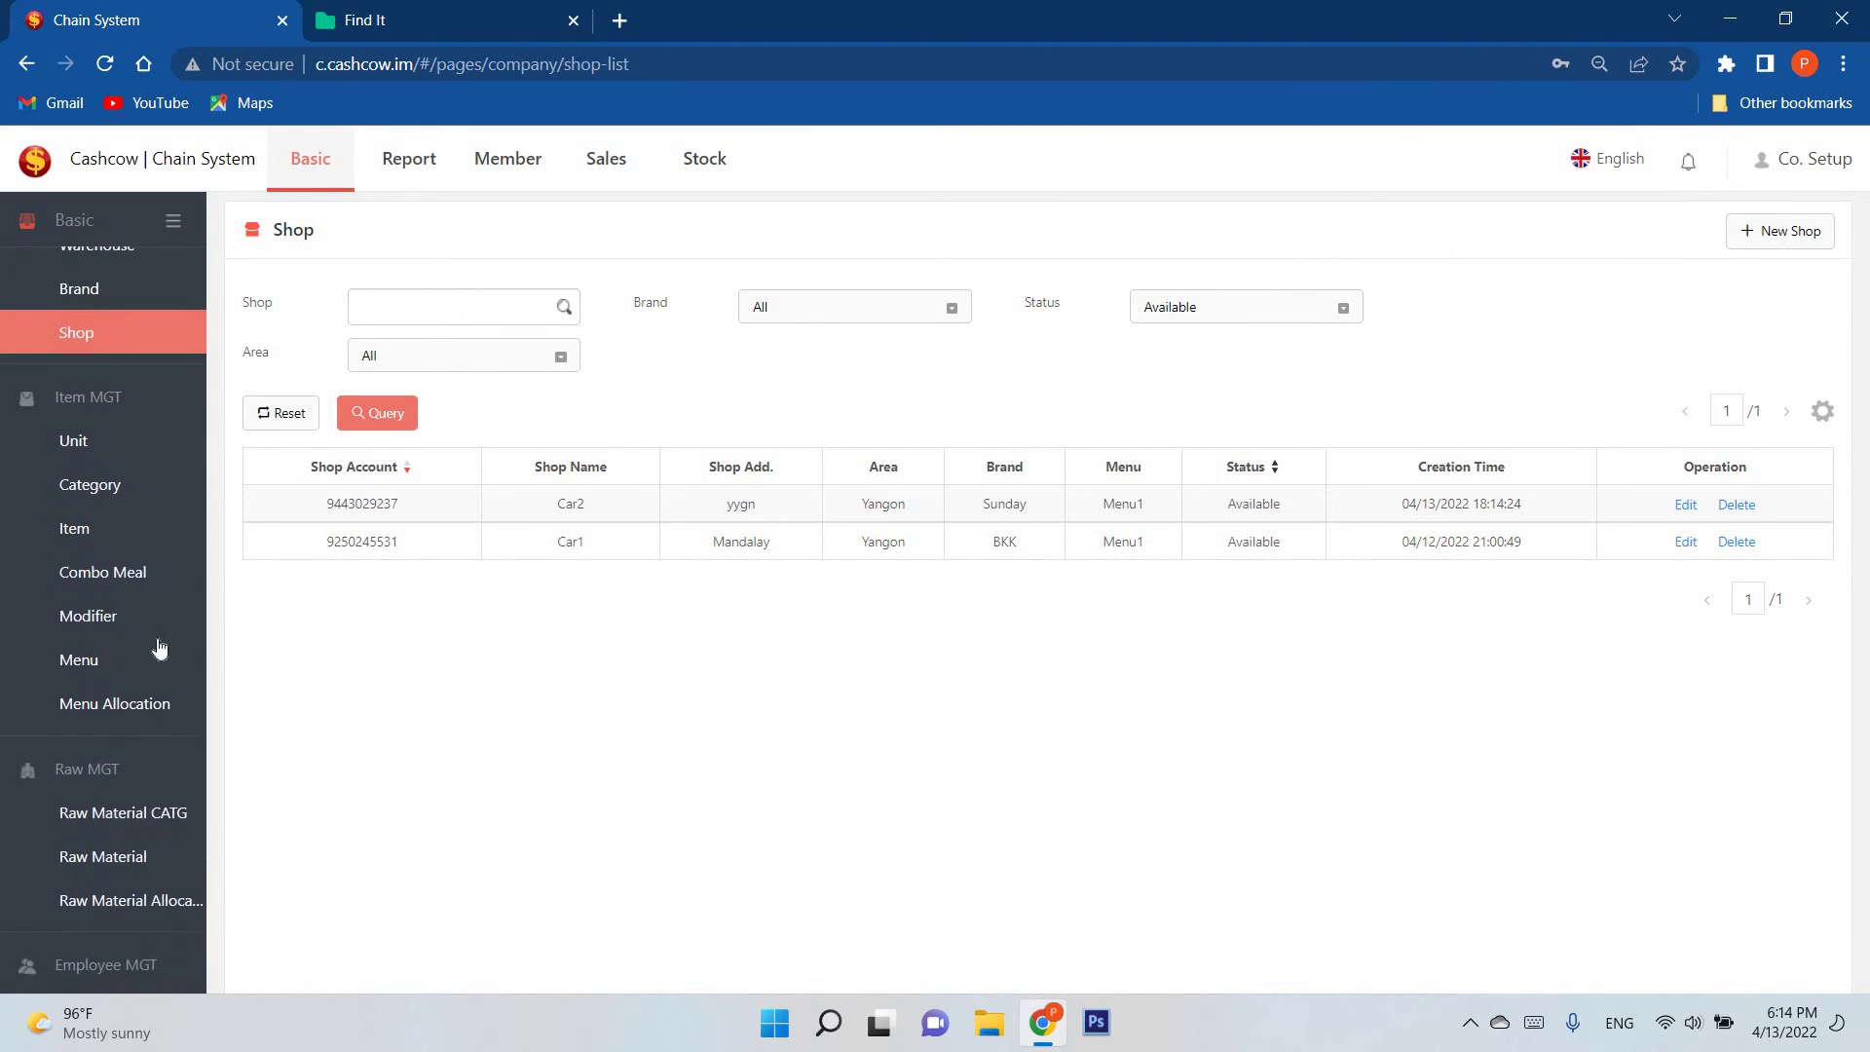
pyautogui.scroll(4, 73, 545)
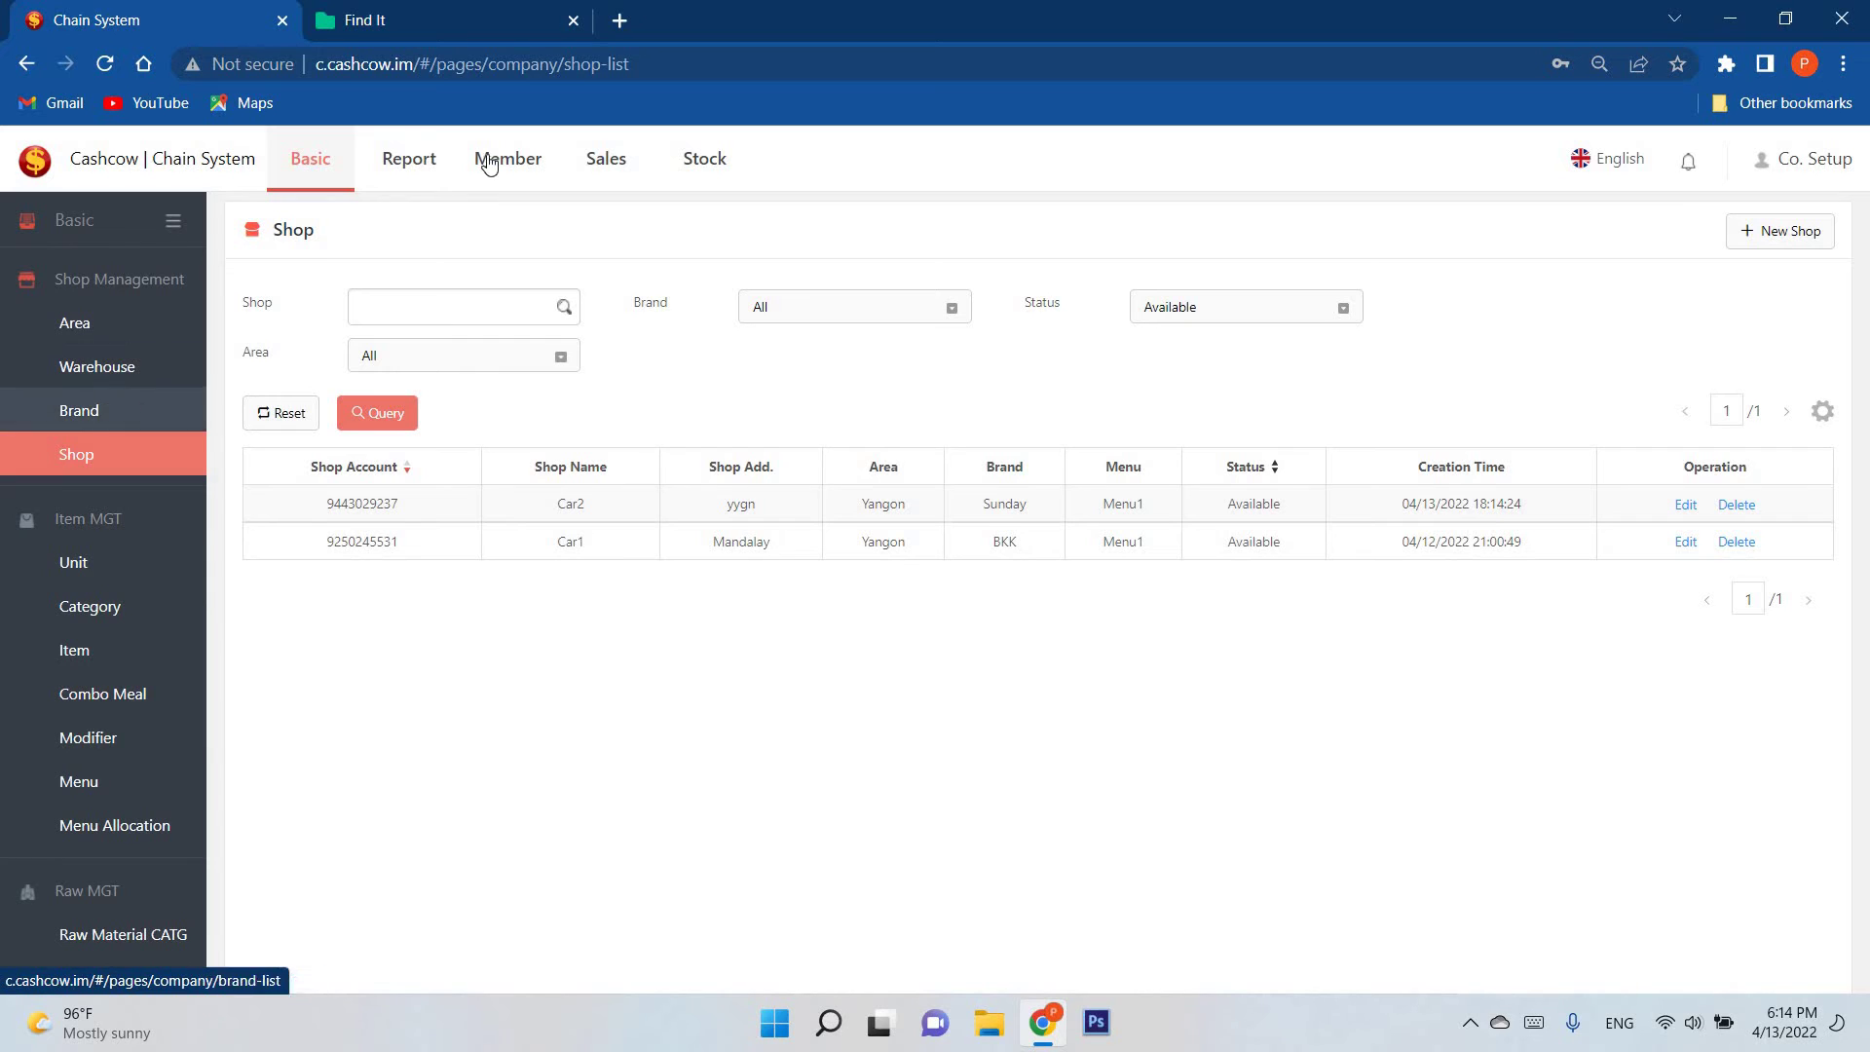
pyautogui.click(535, 166)
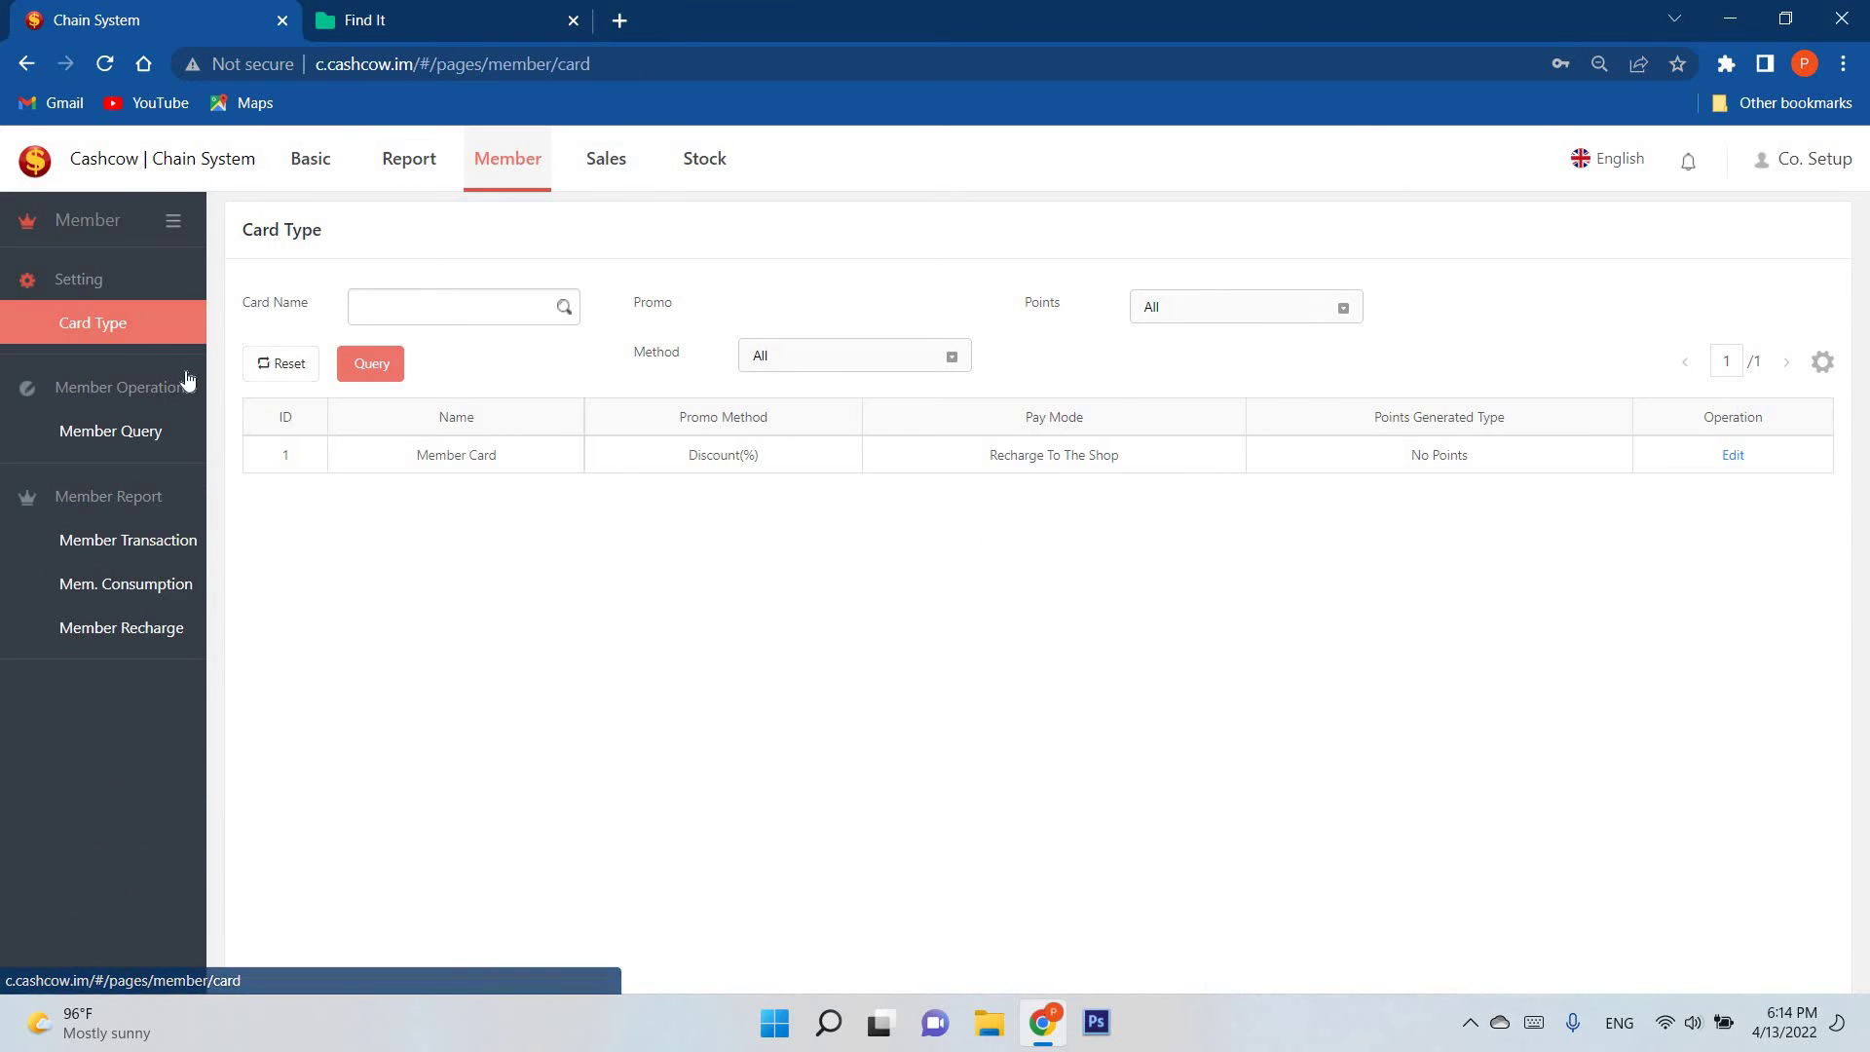
pyautogui.click(171, 453)
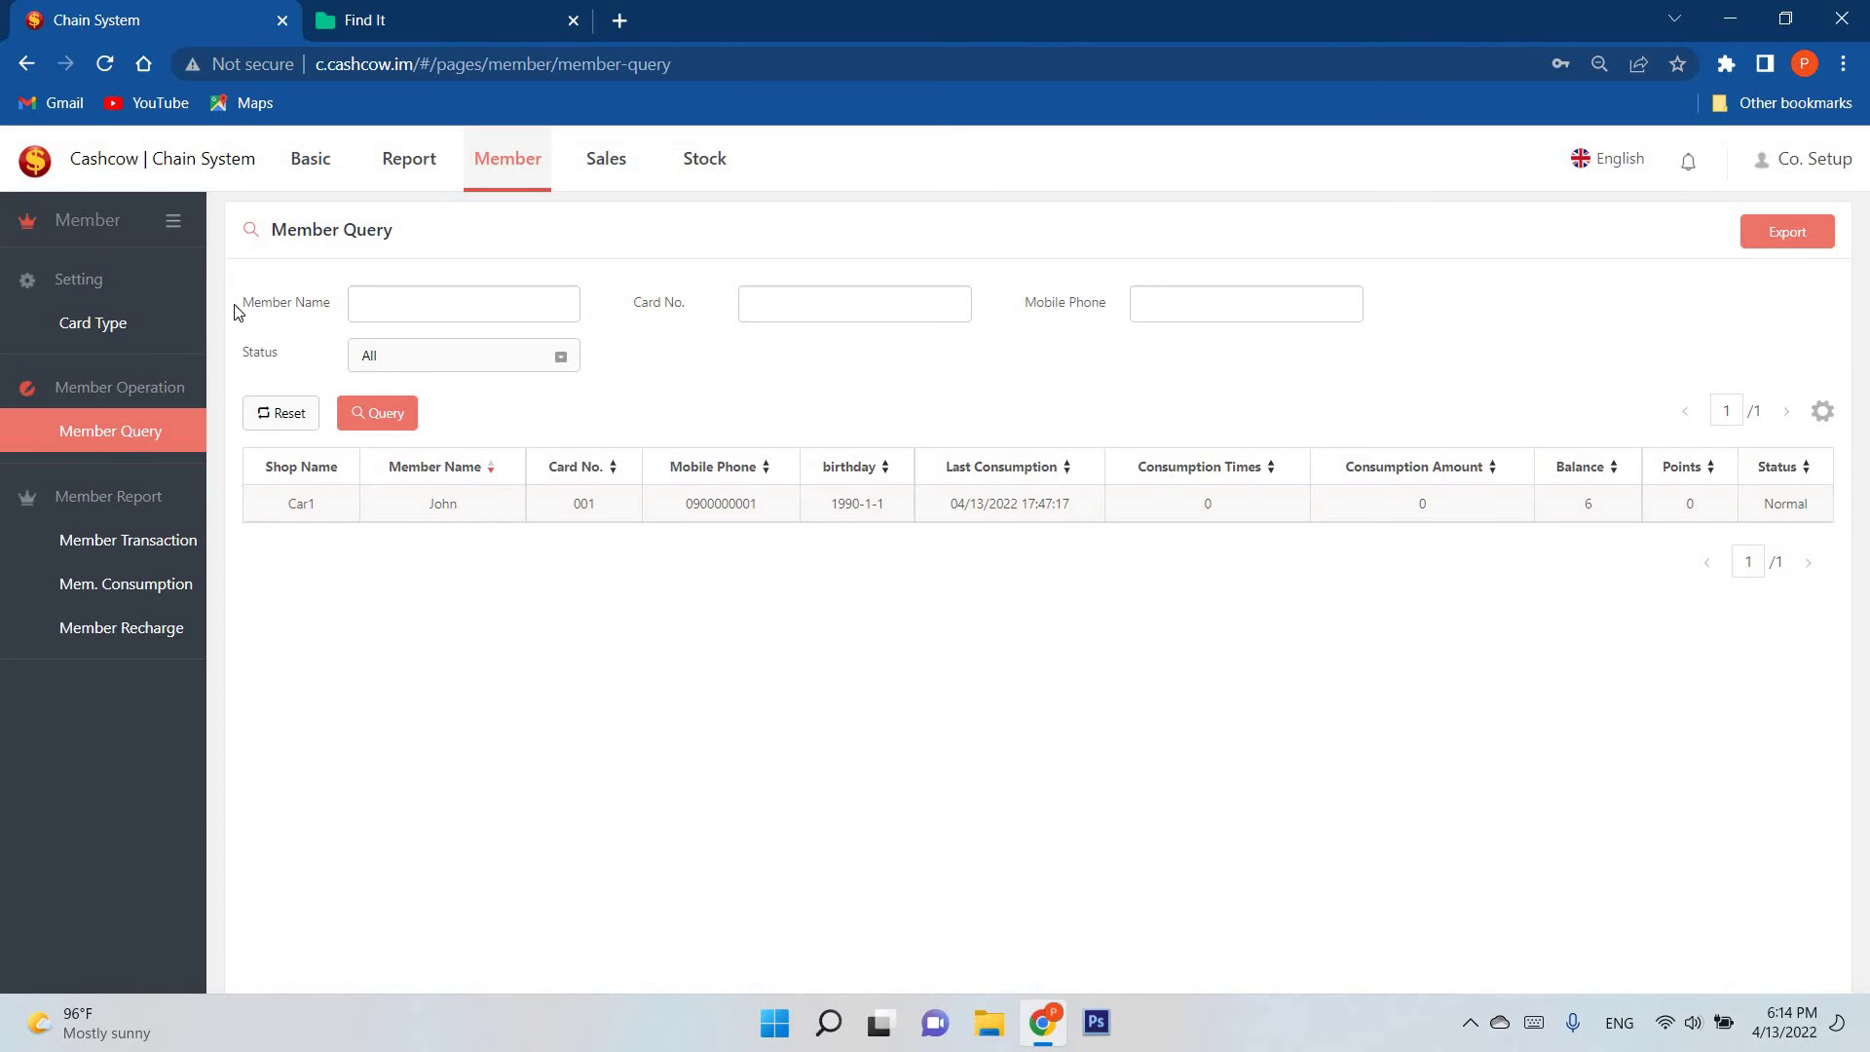
# Step: Open the Sales Summary report, try This Month, then set the period back to Today
pyautogui.click(408, 159)
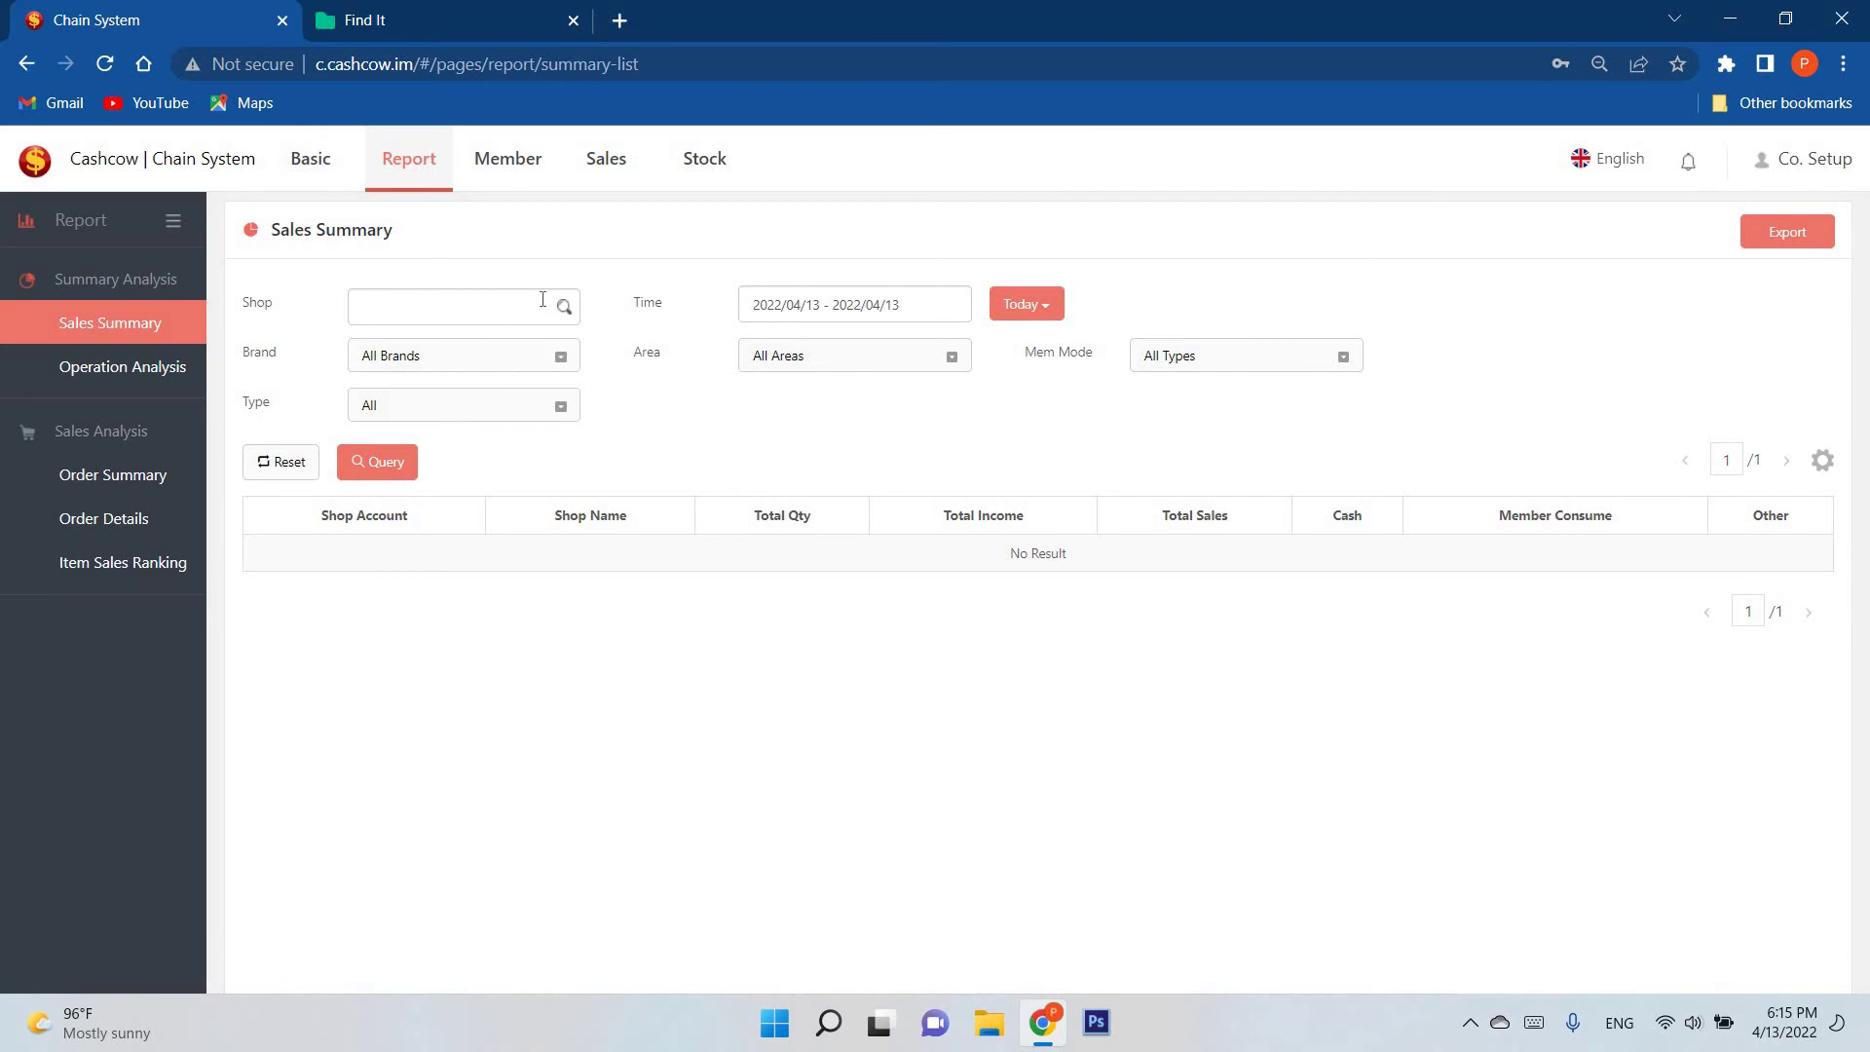
pyautogui.click(551, 357)
pyautogui.click(329, 265)
pyautogui.click(1025, 310)
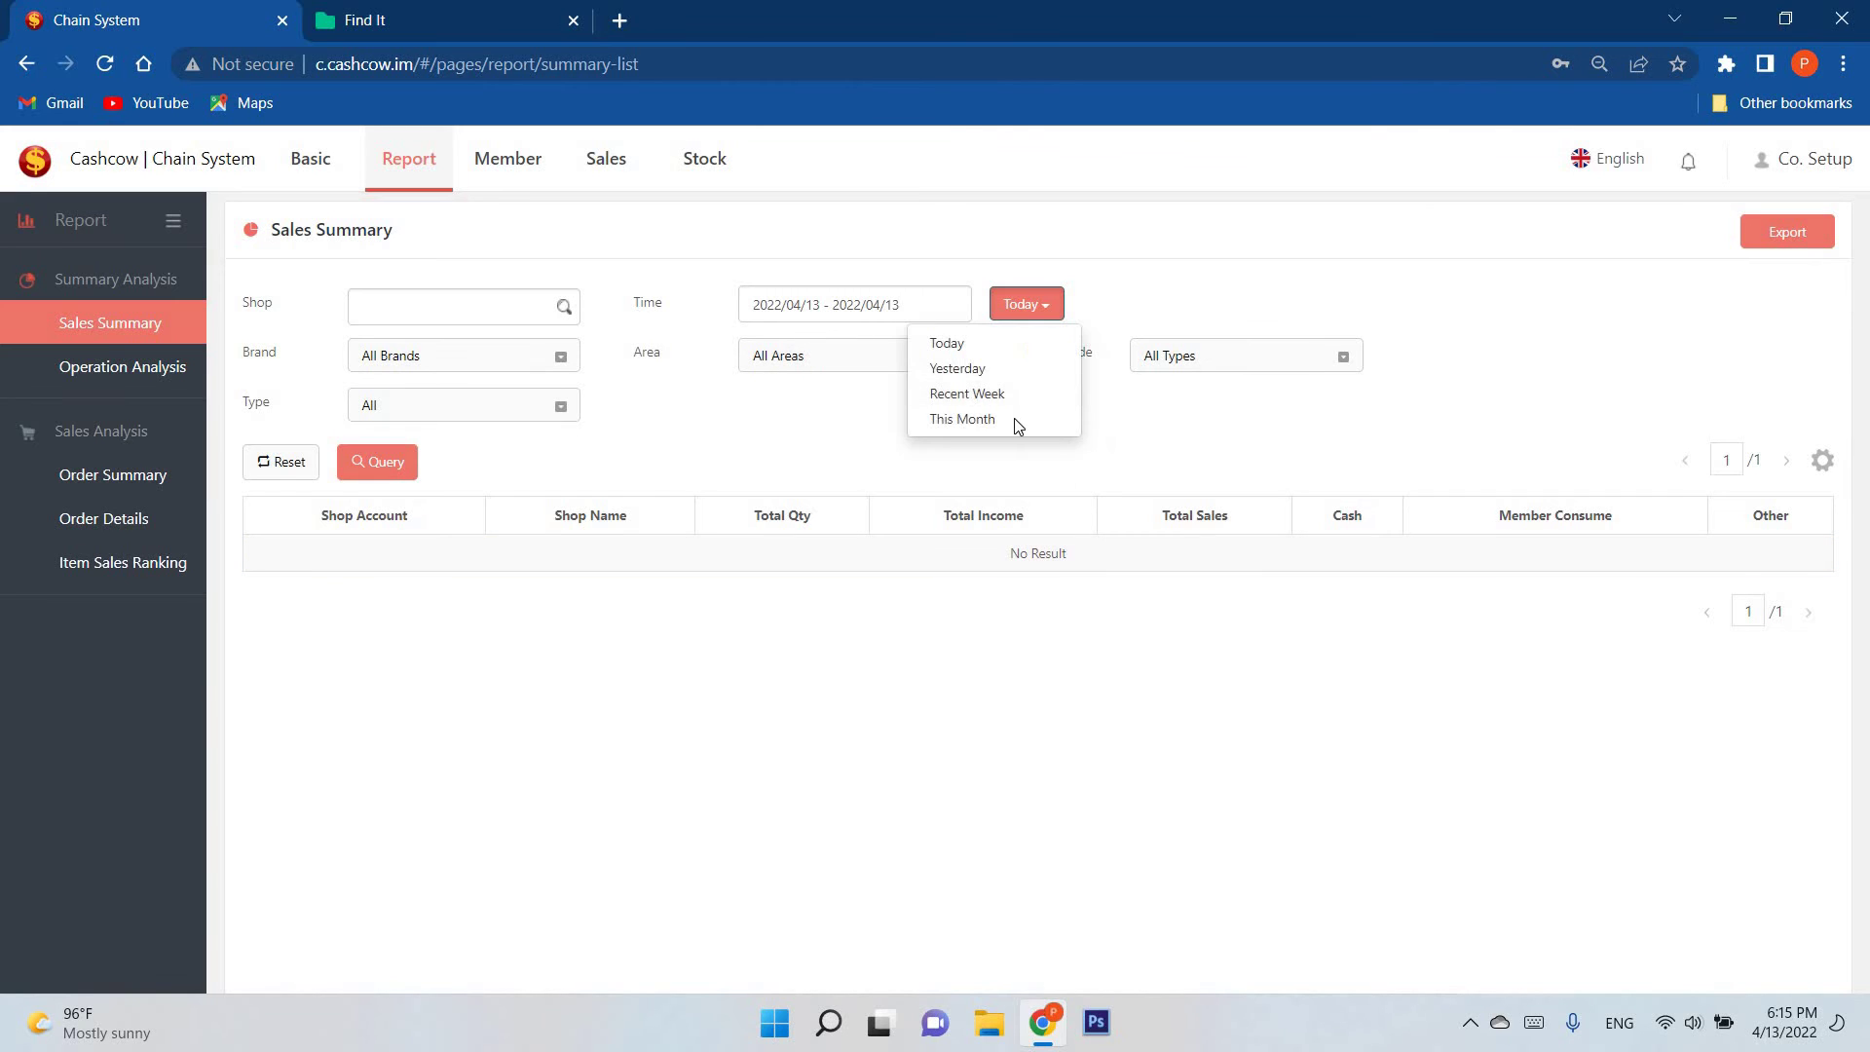
pyautogui.click(1033, 312)
pyautogui.click(1032, 312)
pyautogui.click(1018, 418)
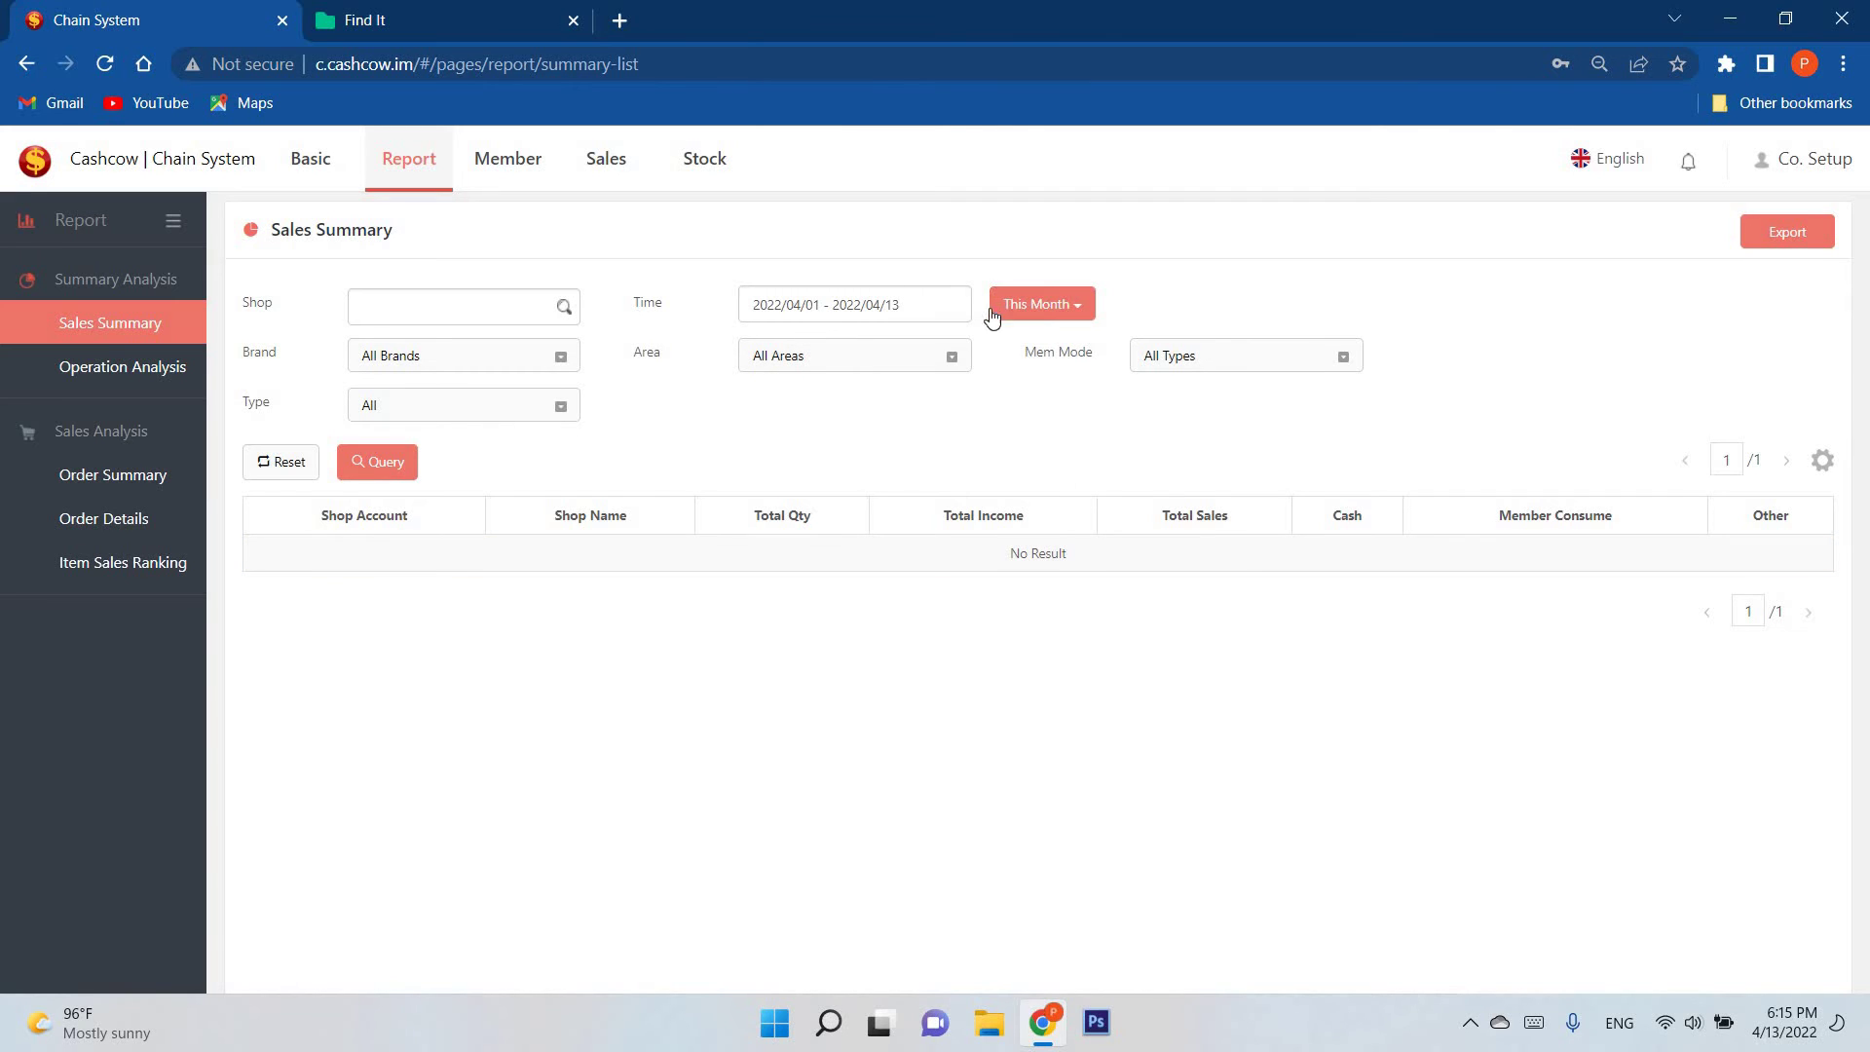
pyautogui.click(1044, 319)
pyautogui.click(280, 462)
# Step: Query Car2's warehouse inventory with zero-stock items shown, listing both cakes at 0
pyautogui.click(495, 145)
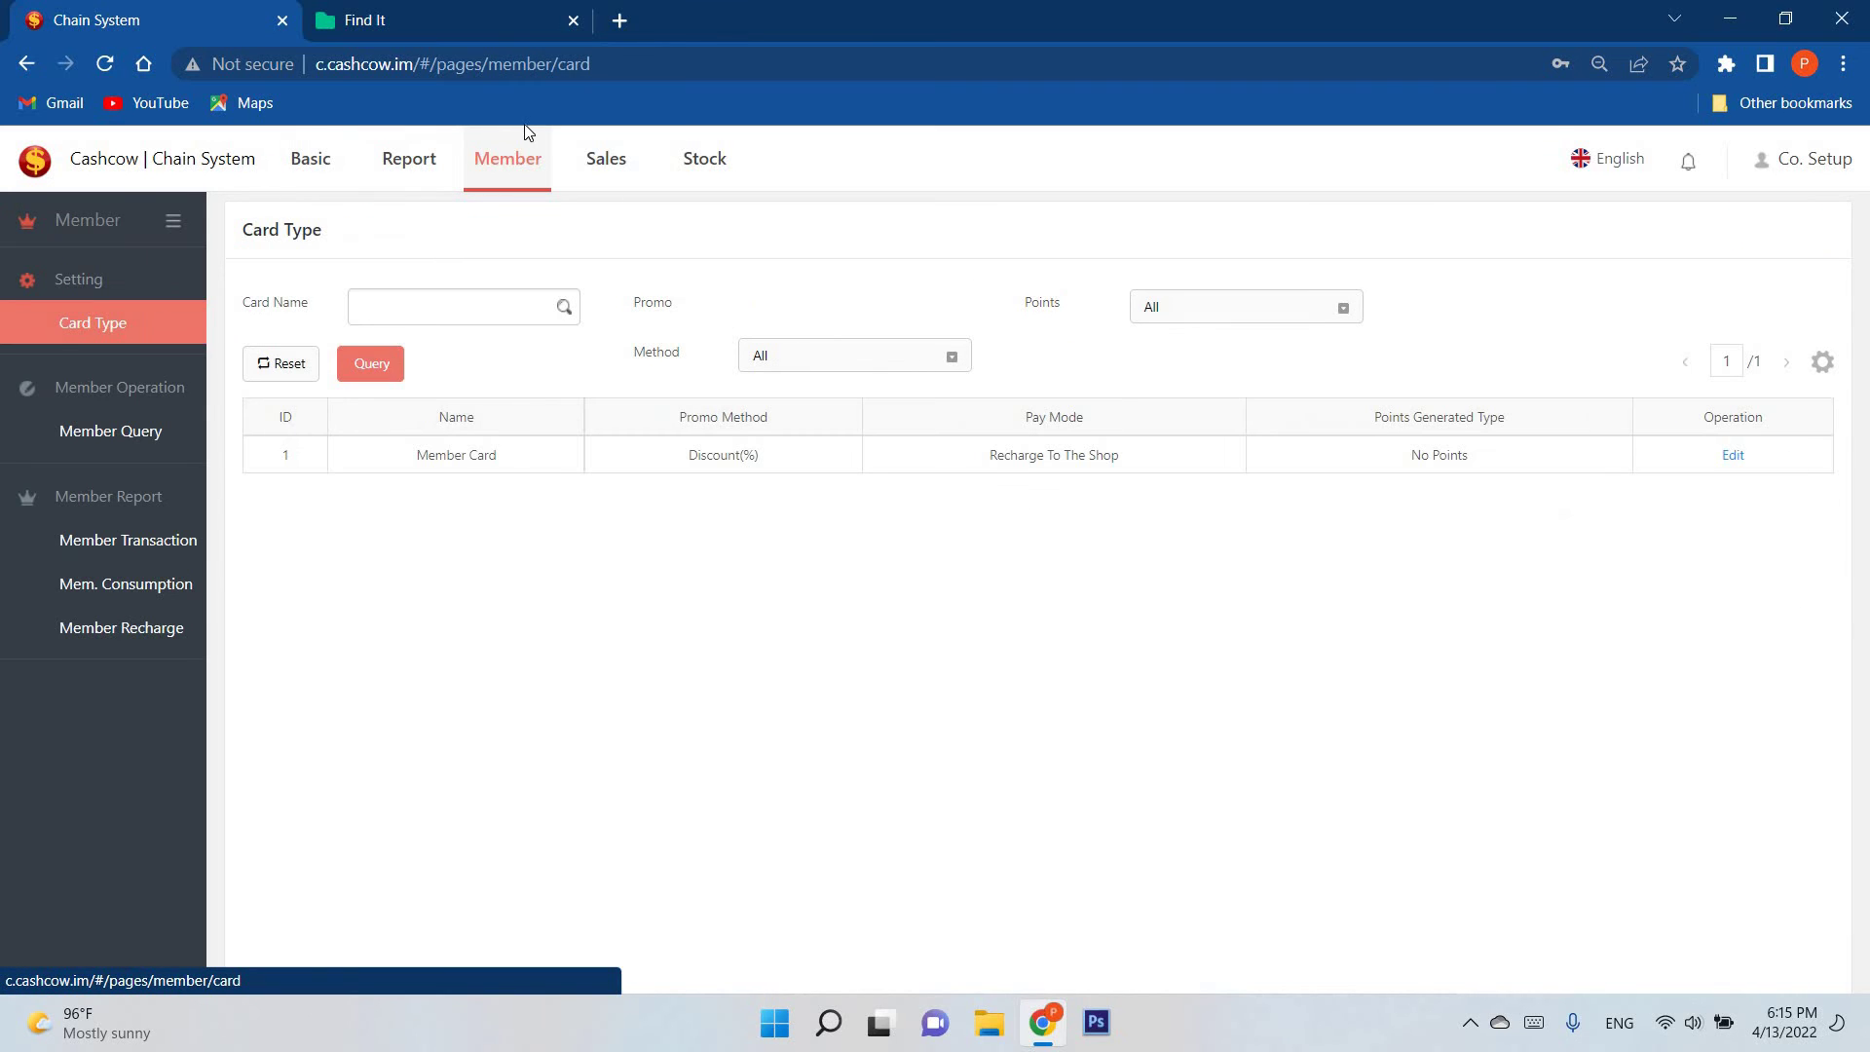
pyautogui.click(679, 172)
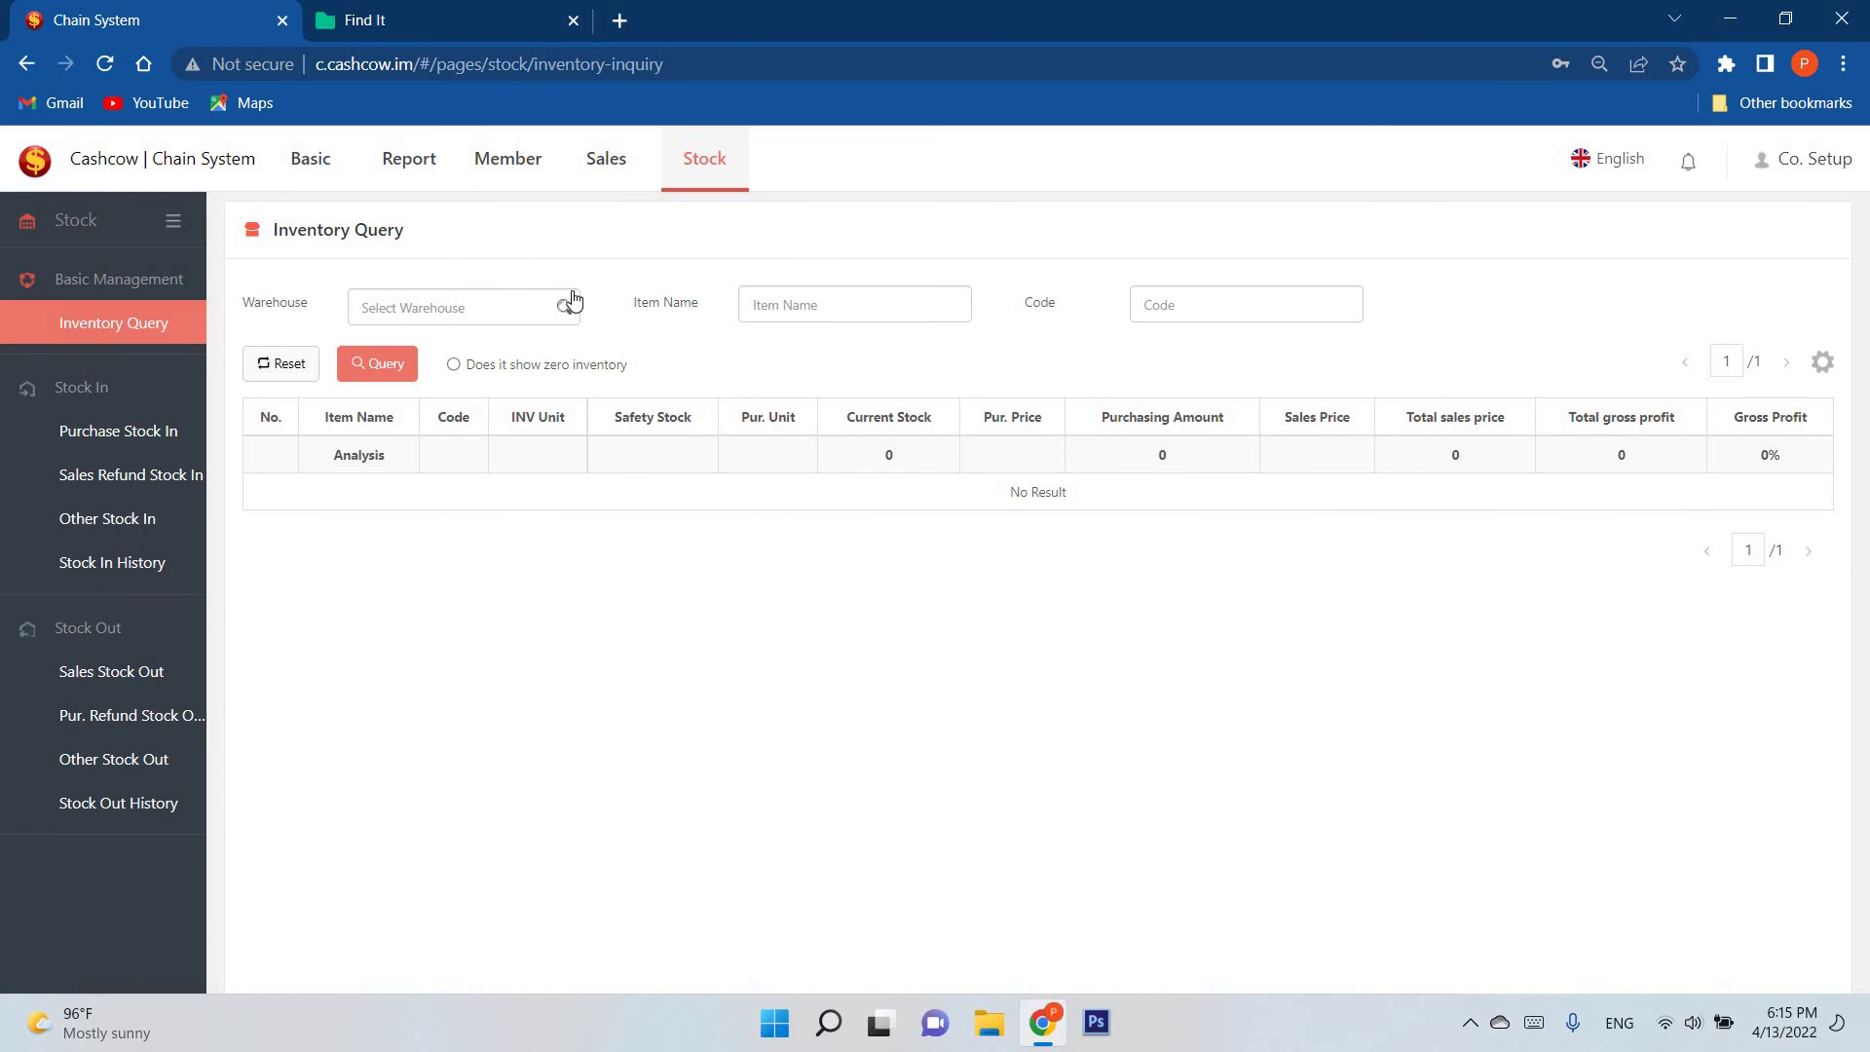
pyautogui.click(398, 363)
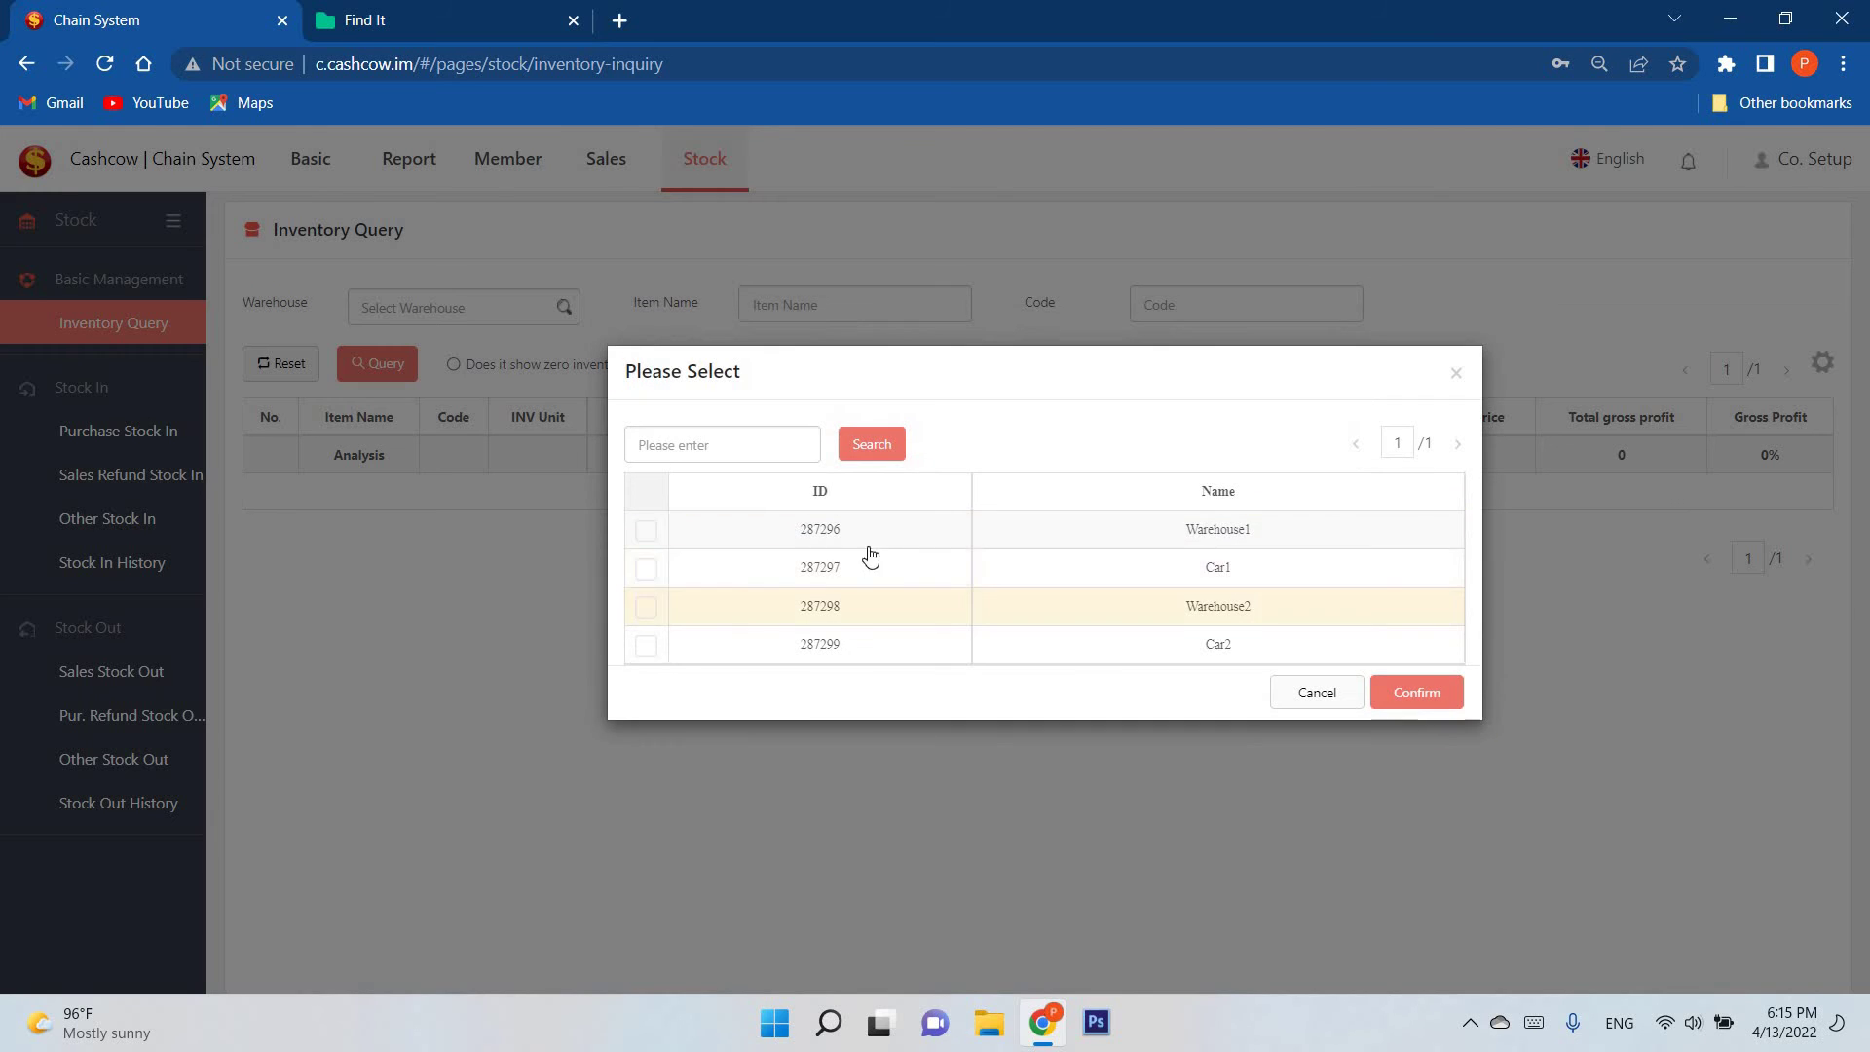
pyautogui.click(756, 642)
pyautogui.click(1388, 692)
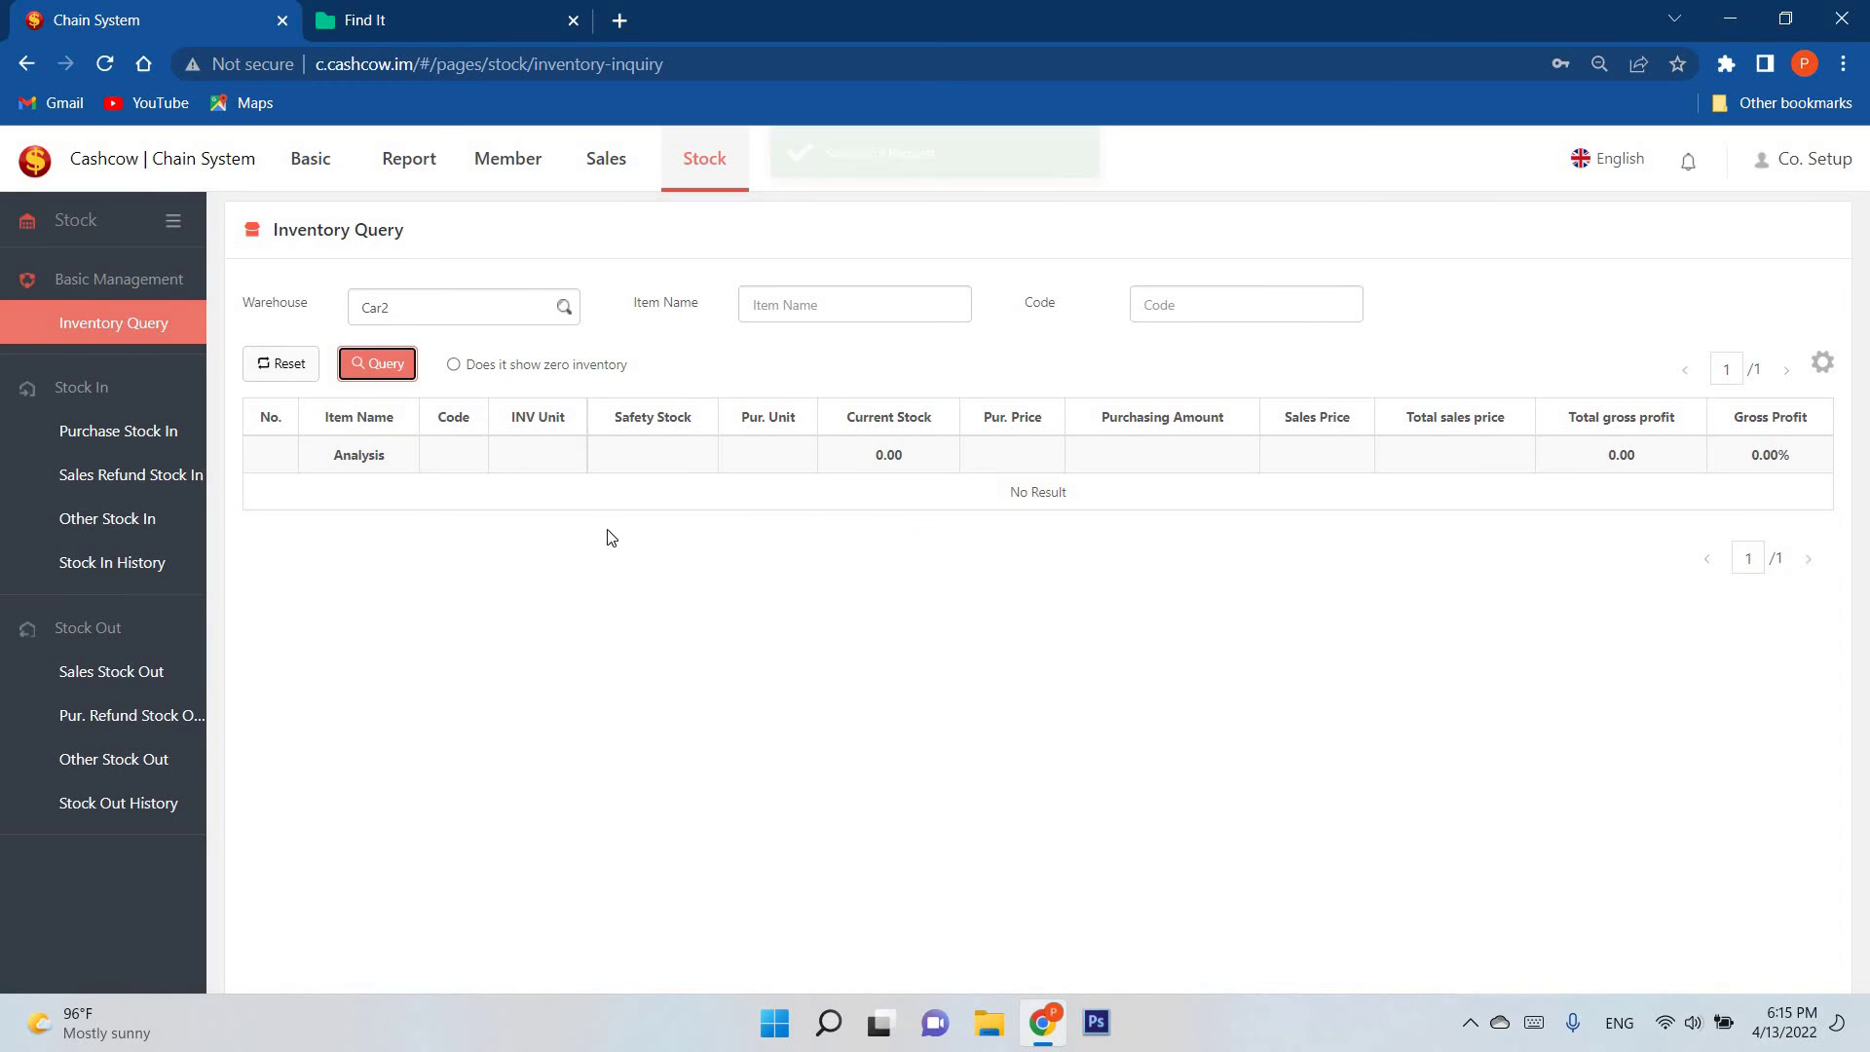
pyautogui.click(385, 363)
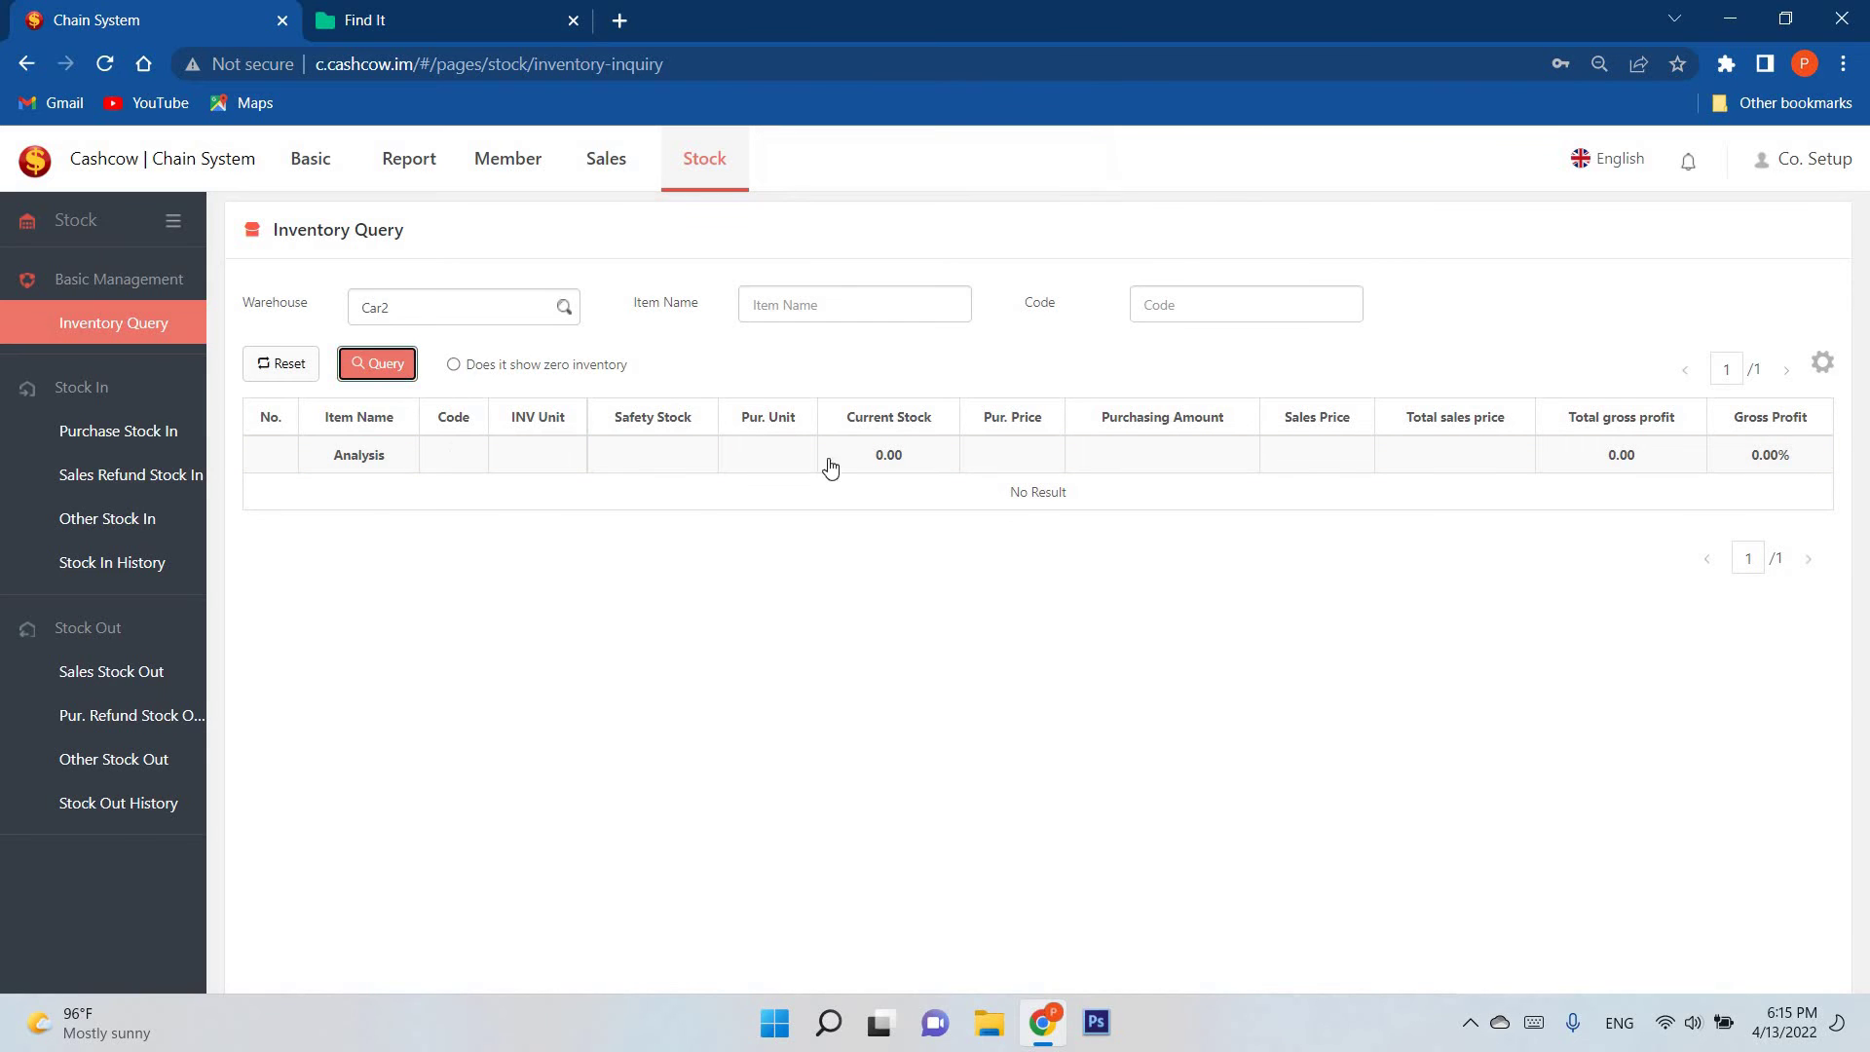
pyautogui.click(586, 370)
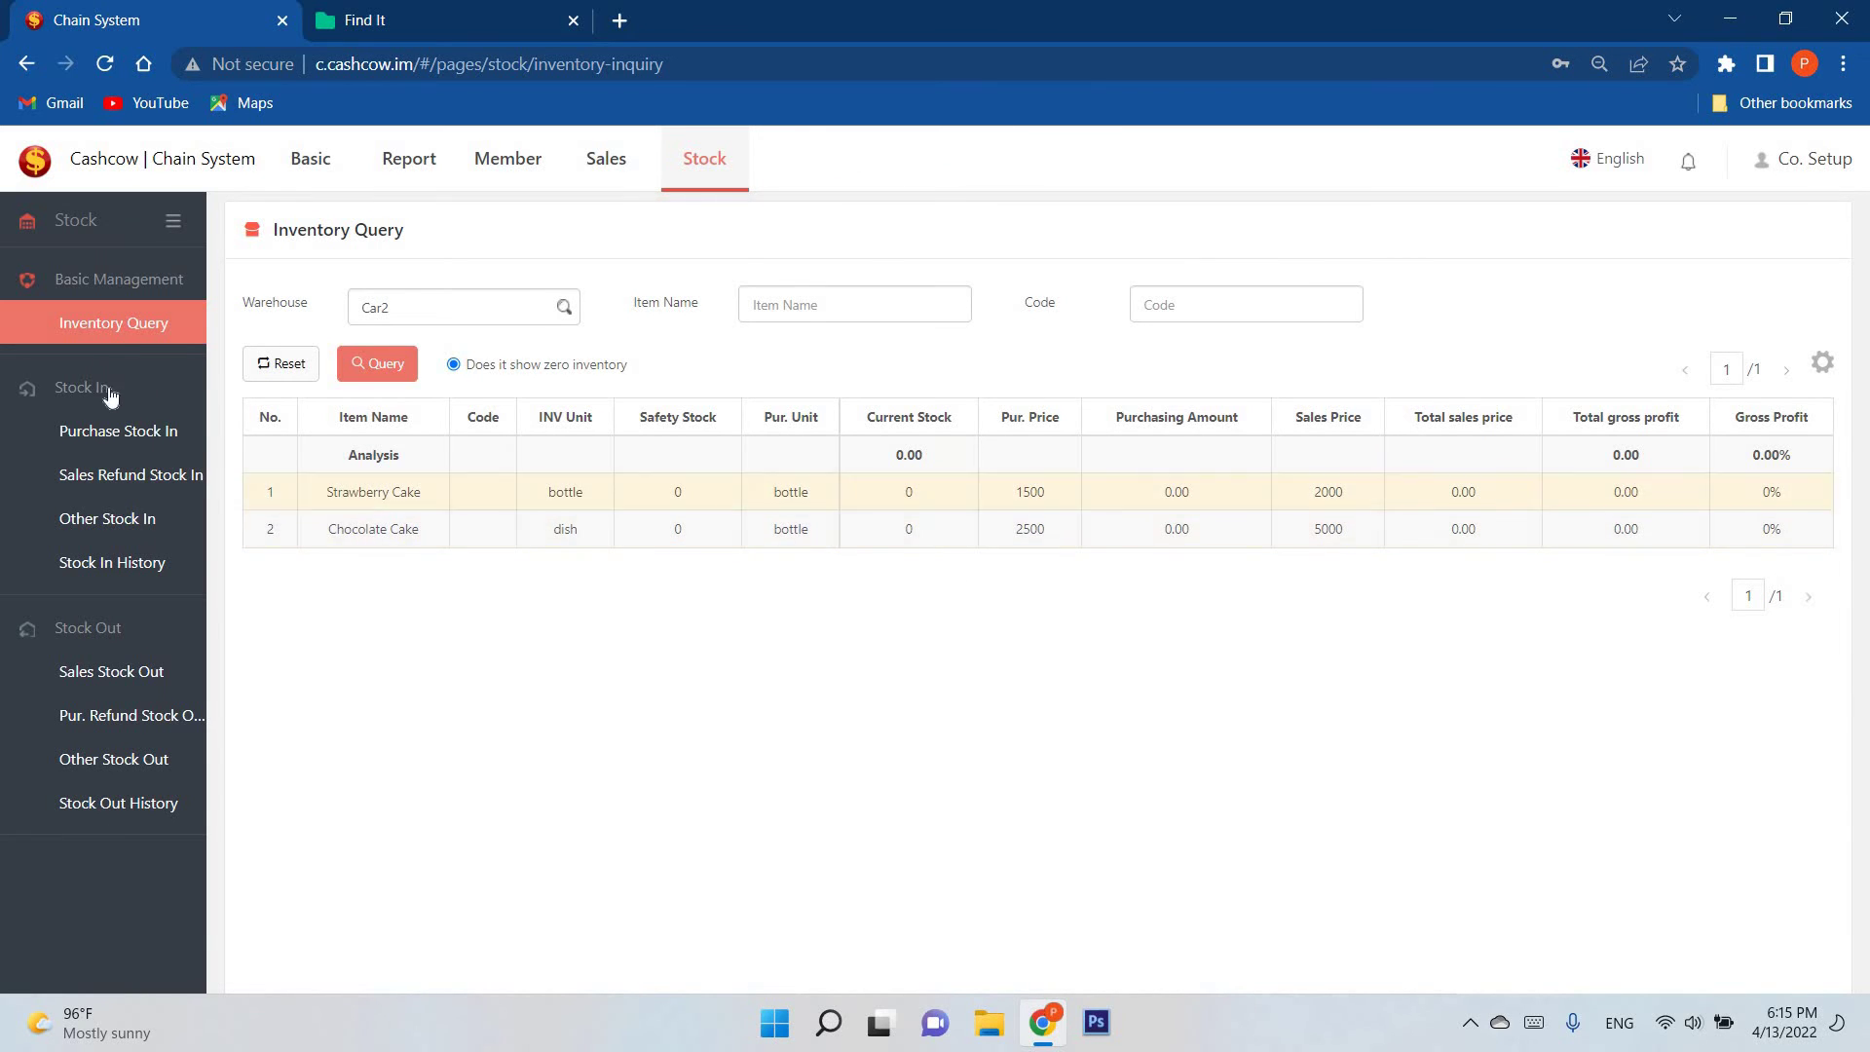
# Step: Choose Car2 as the warehouse in the Purchase Stock In form
pyautogui.click(143, 440)
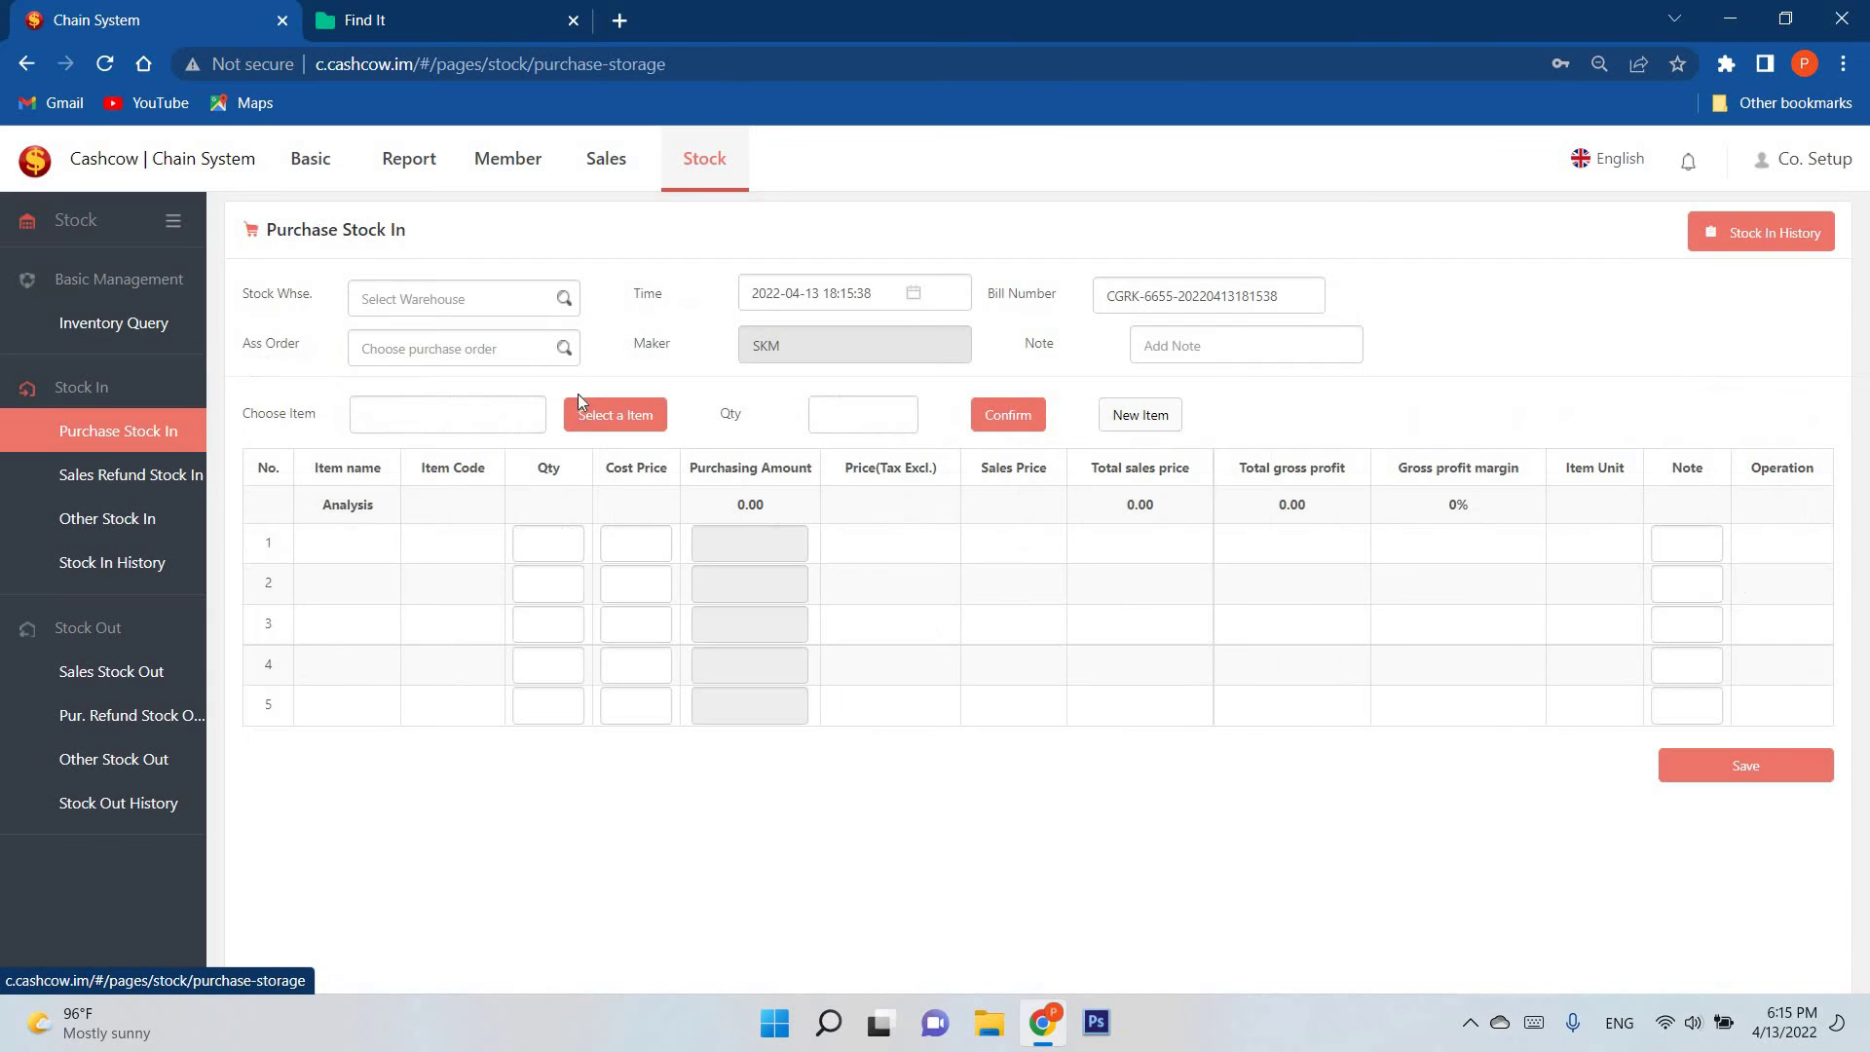
pyautogui.click(565, 299)
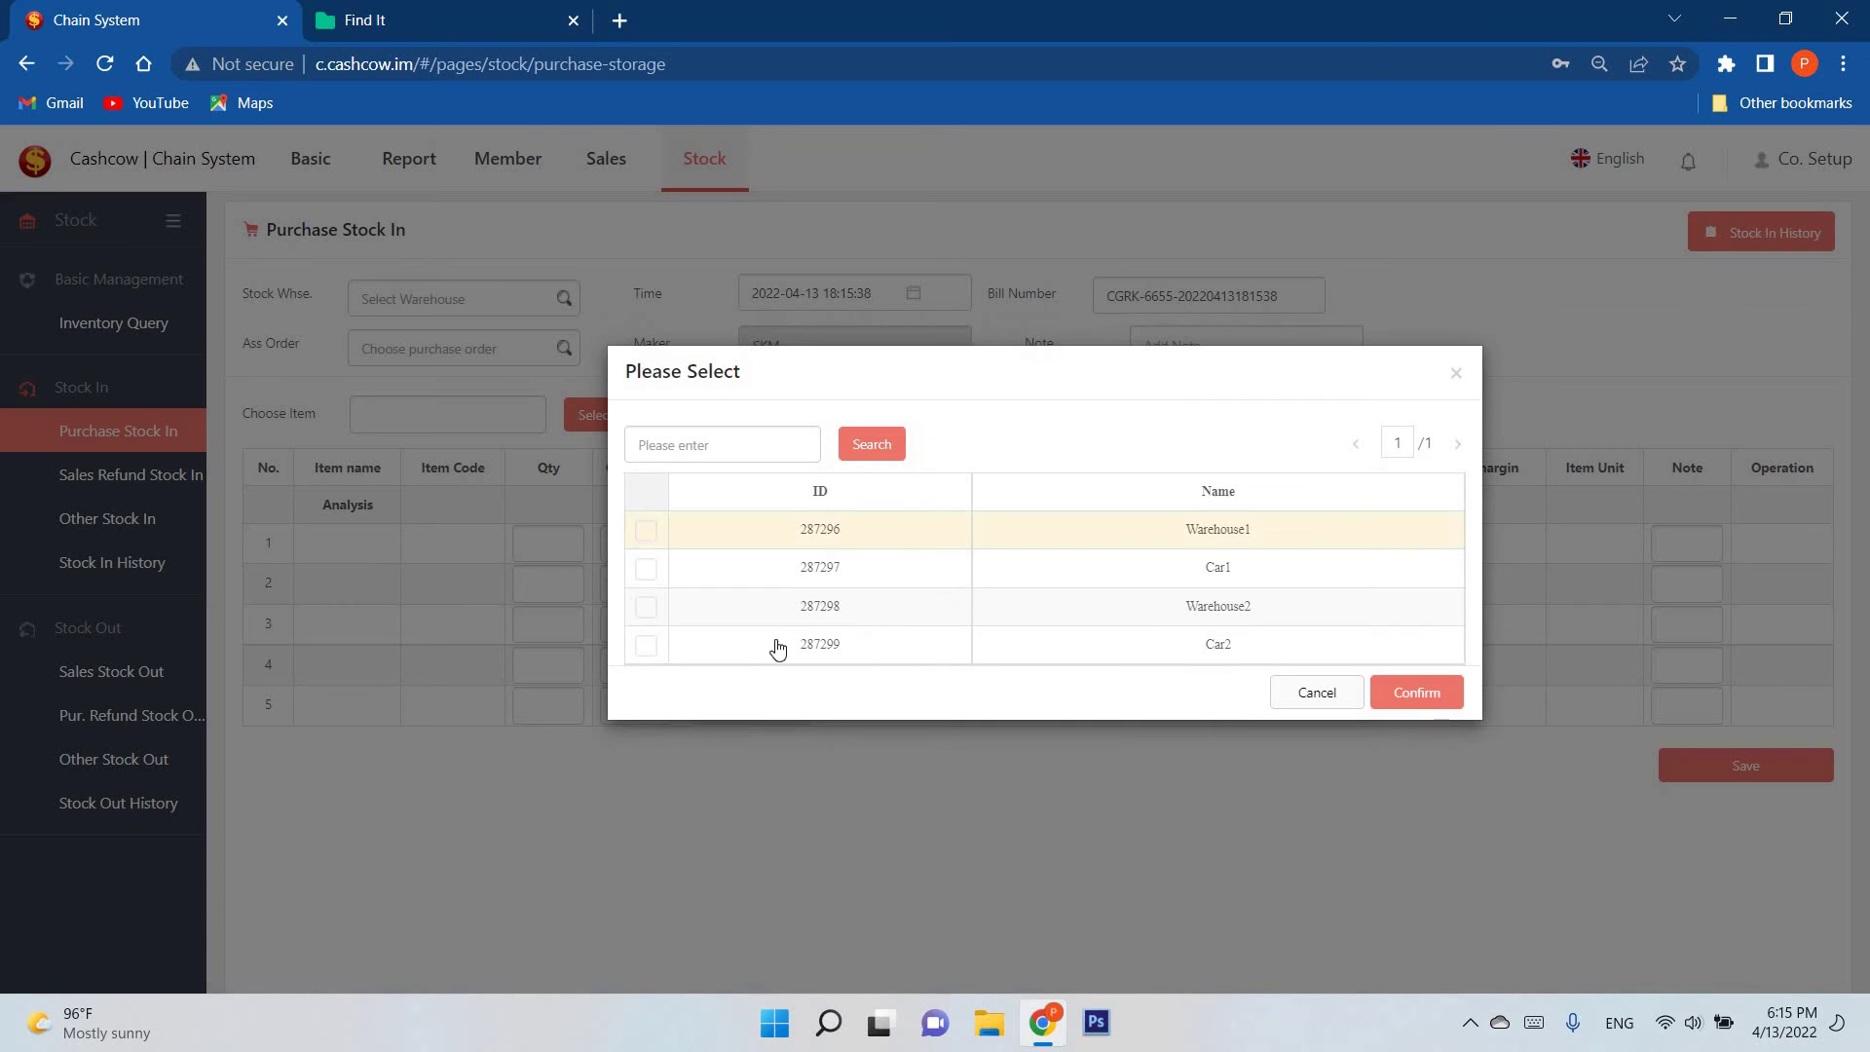
pyautogui.click(1405, 692)
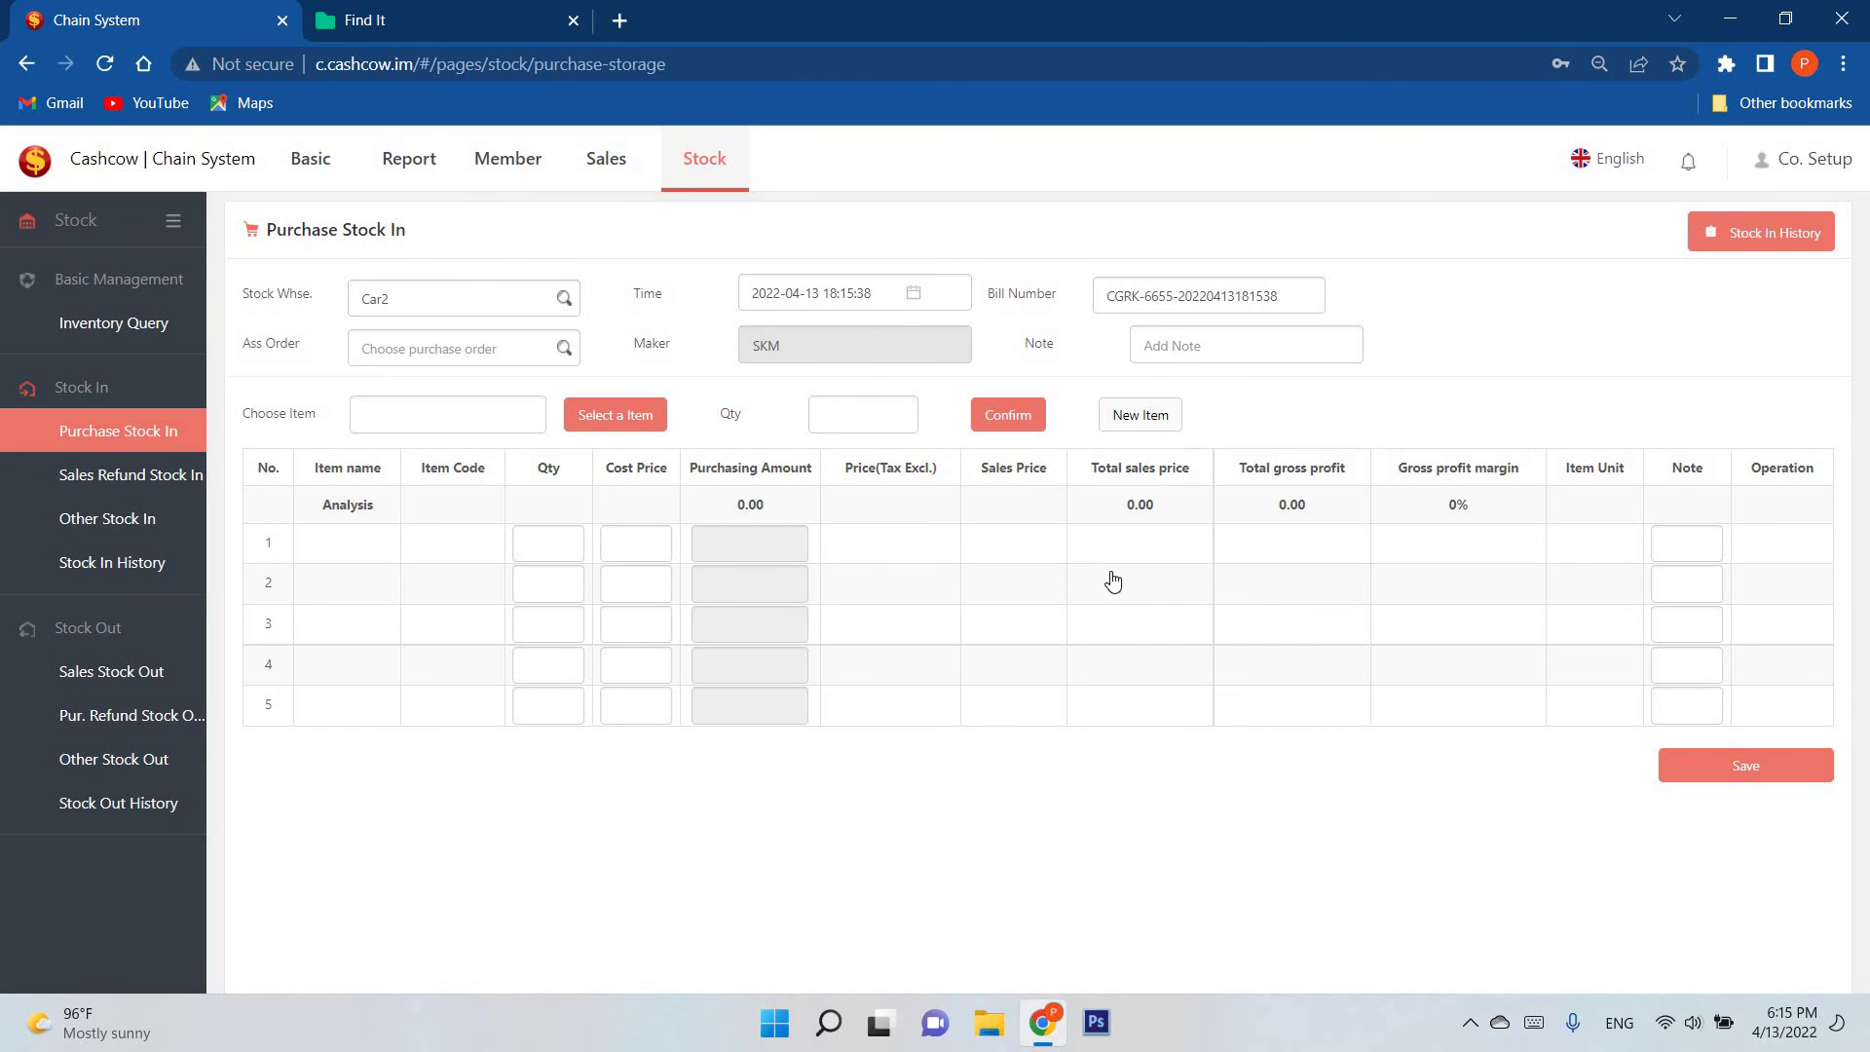
pyautogui.click(565, 300)
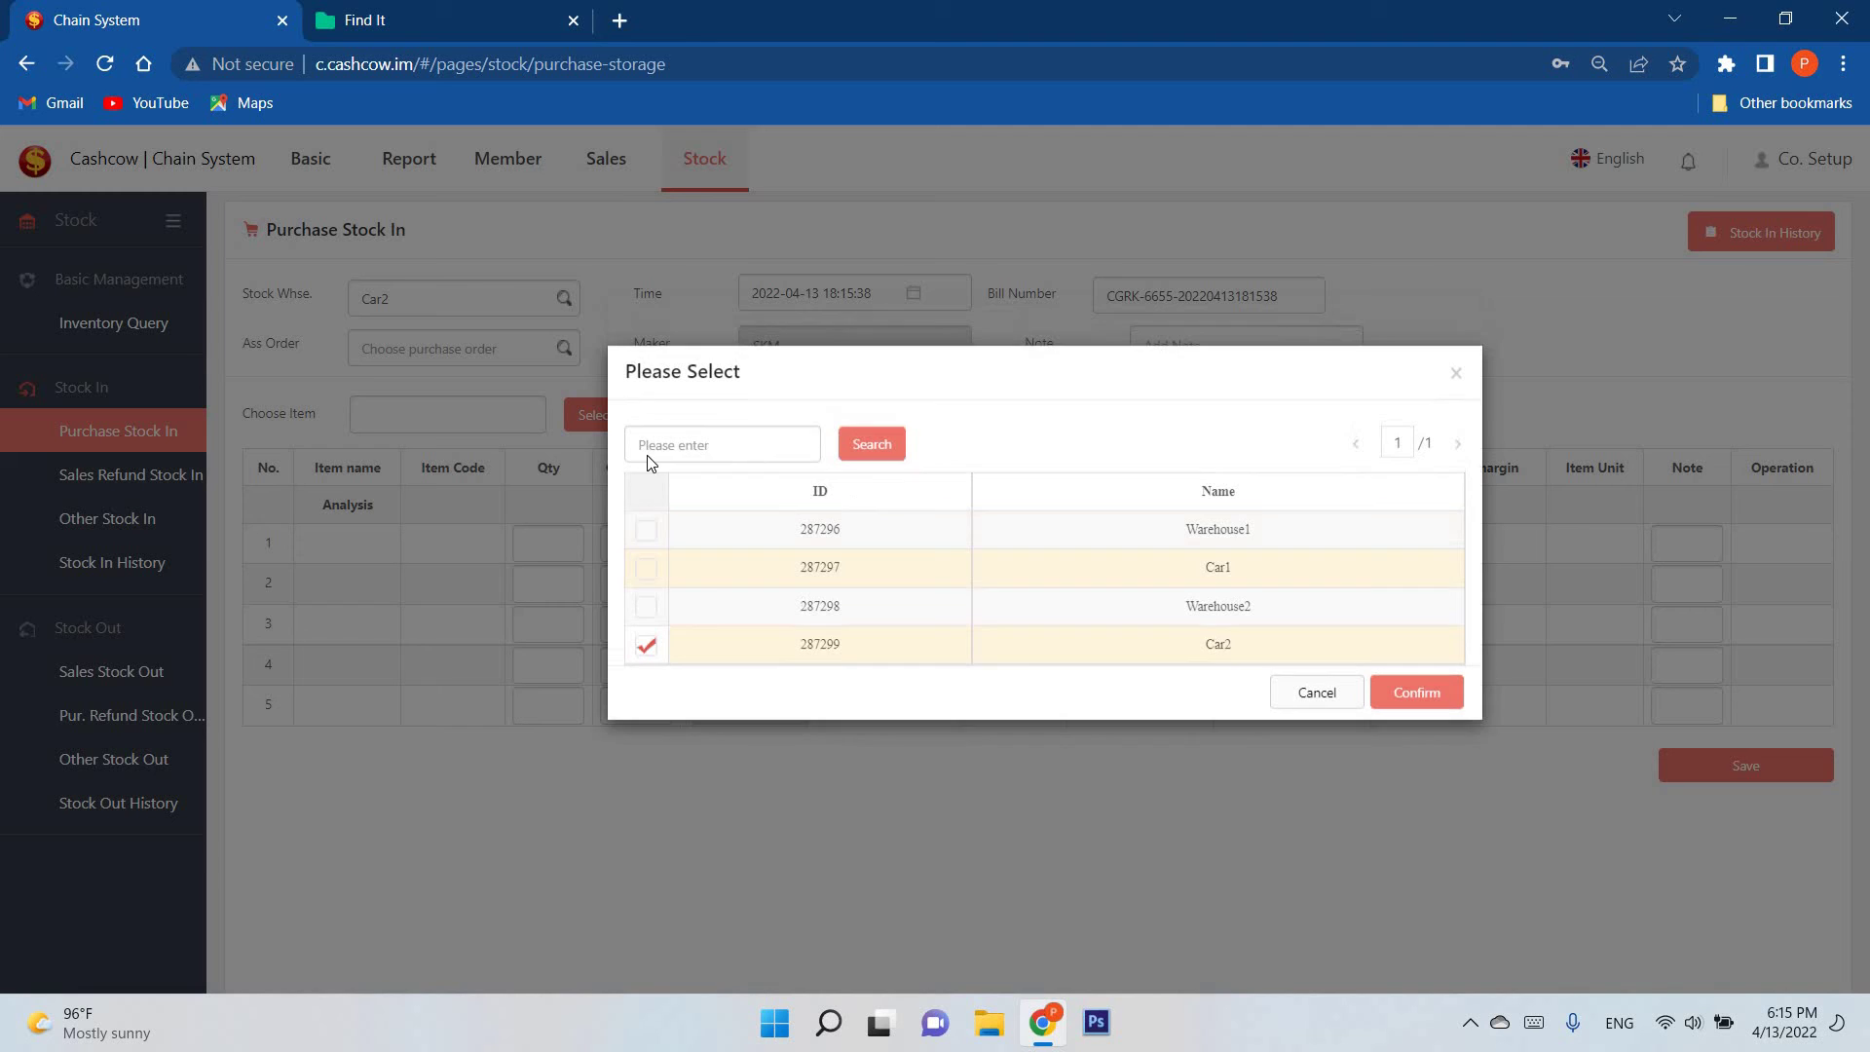
pyautogui.click(1277, 700)
# Step: View the Shop and Warehouse lists, then reopen Inventory Query filtered to Car2
pyautogui.click(317, 164)
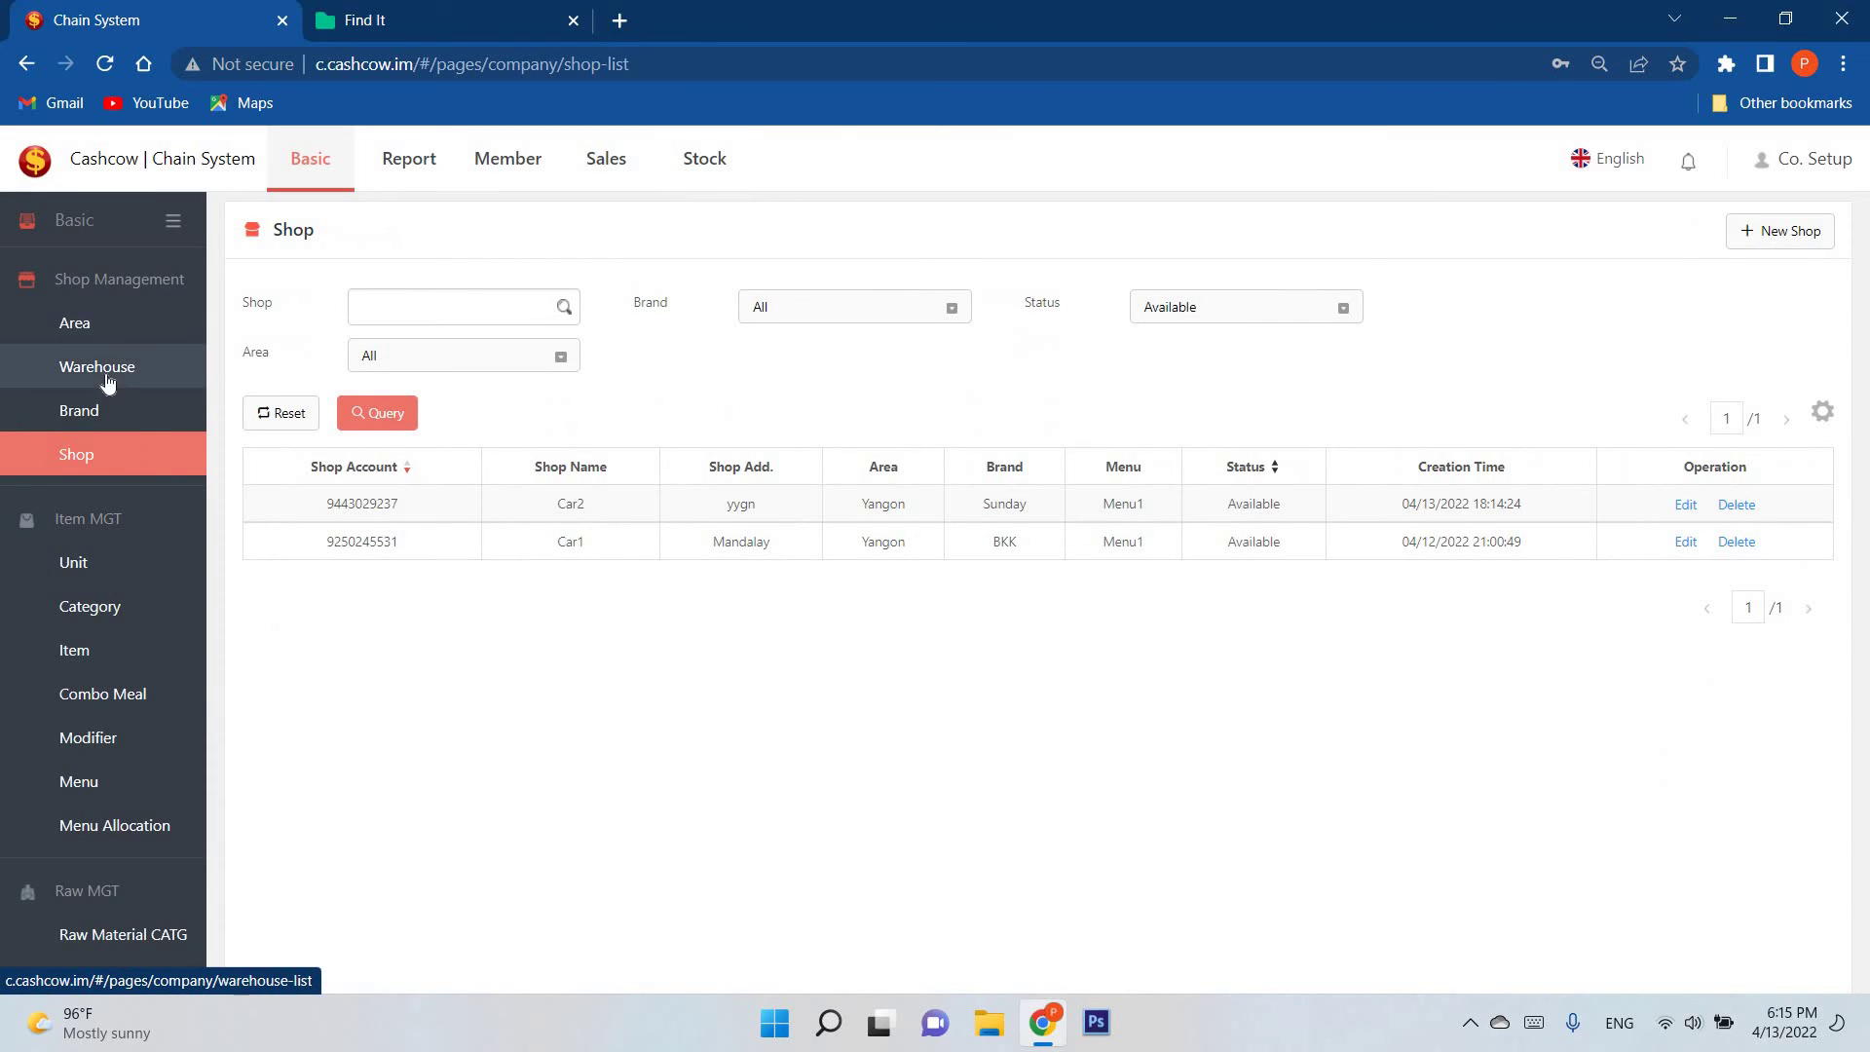
pyautogui.click(107, 380)
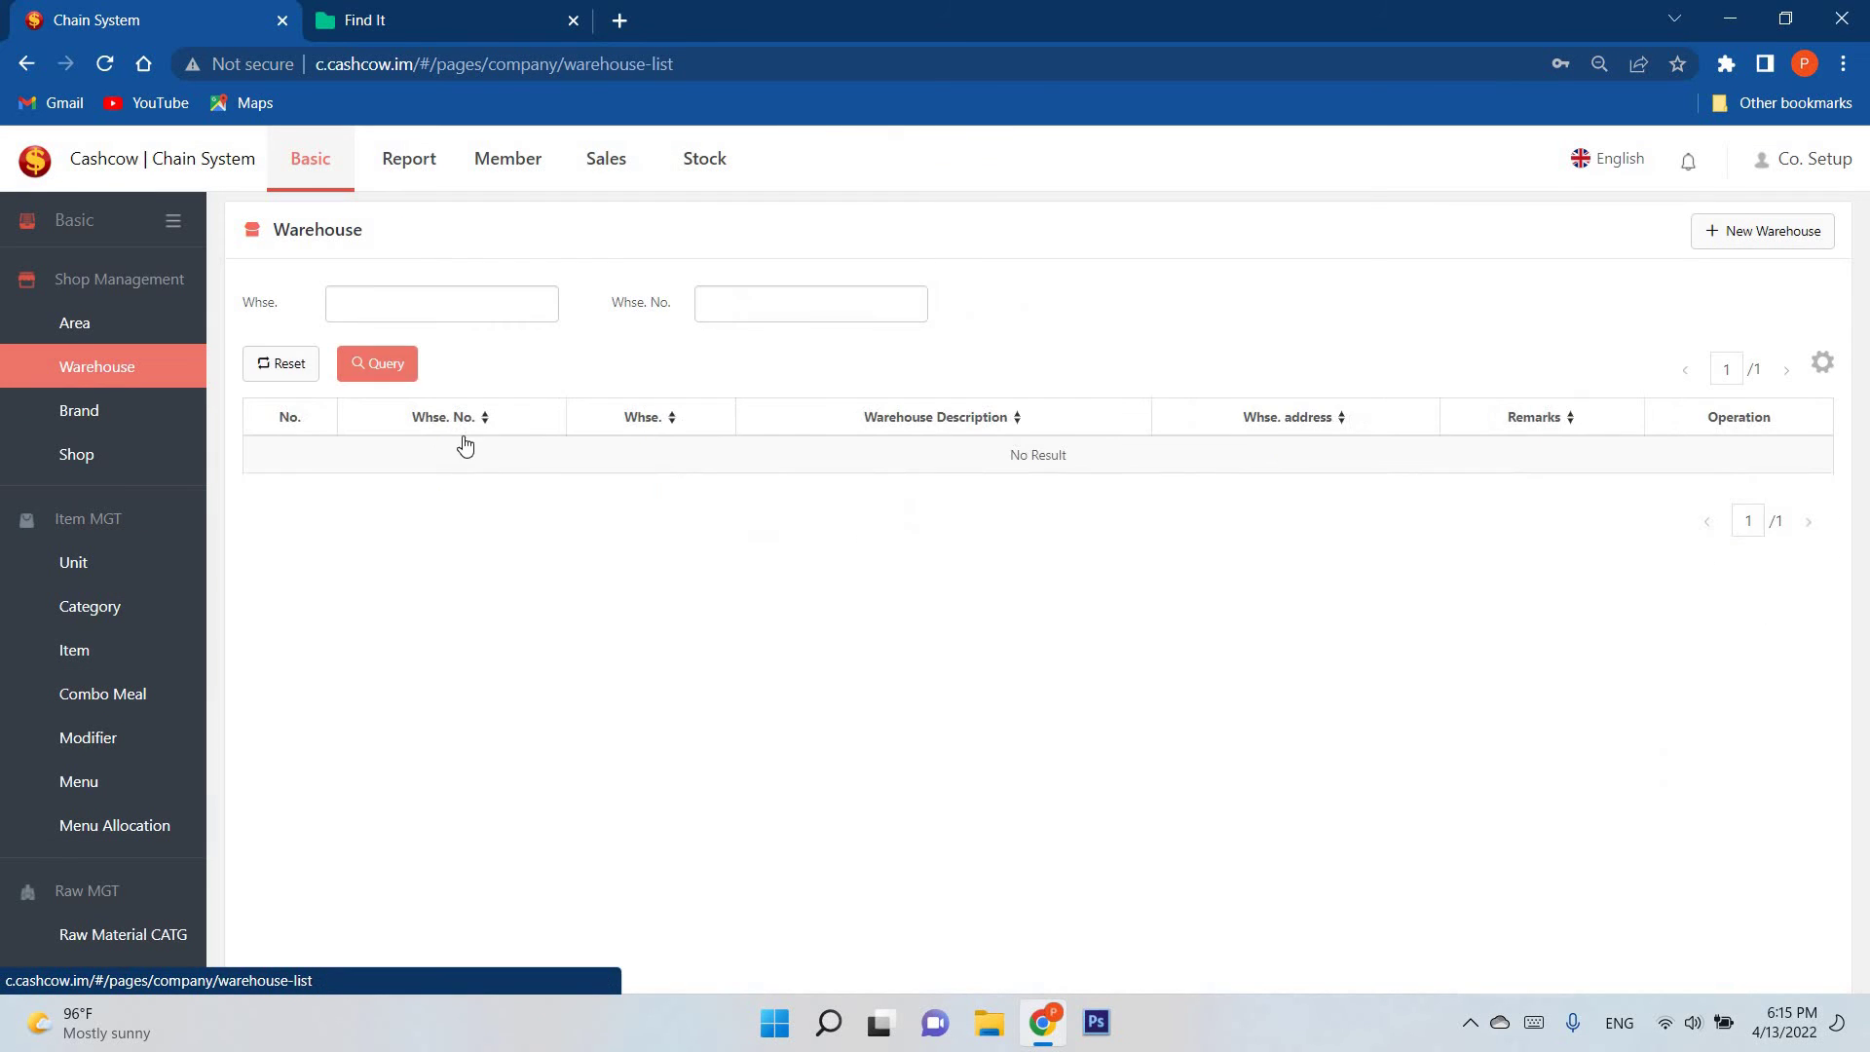
pyautogui.click(729, 177)
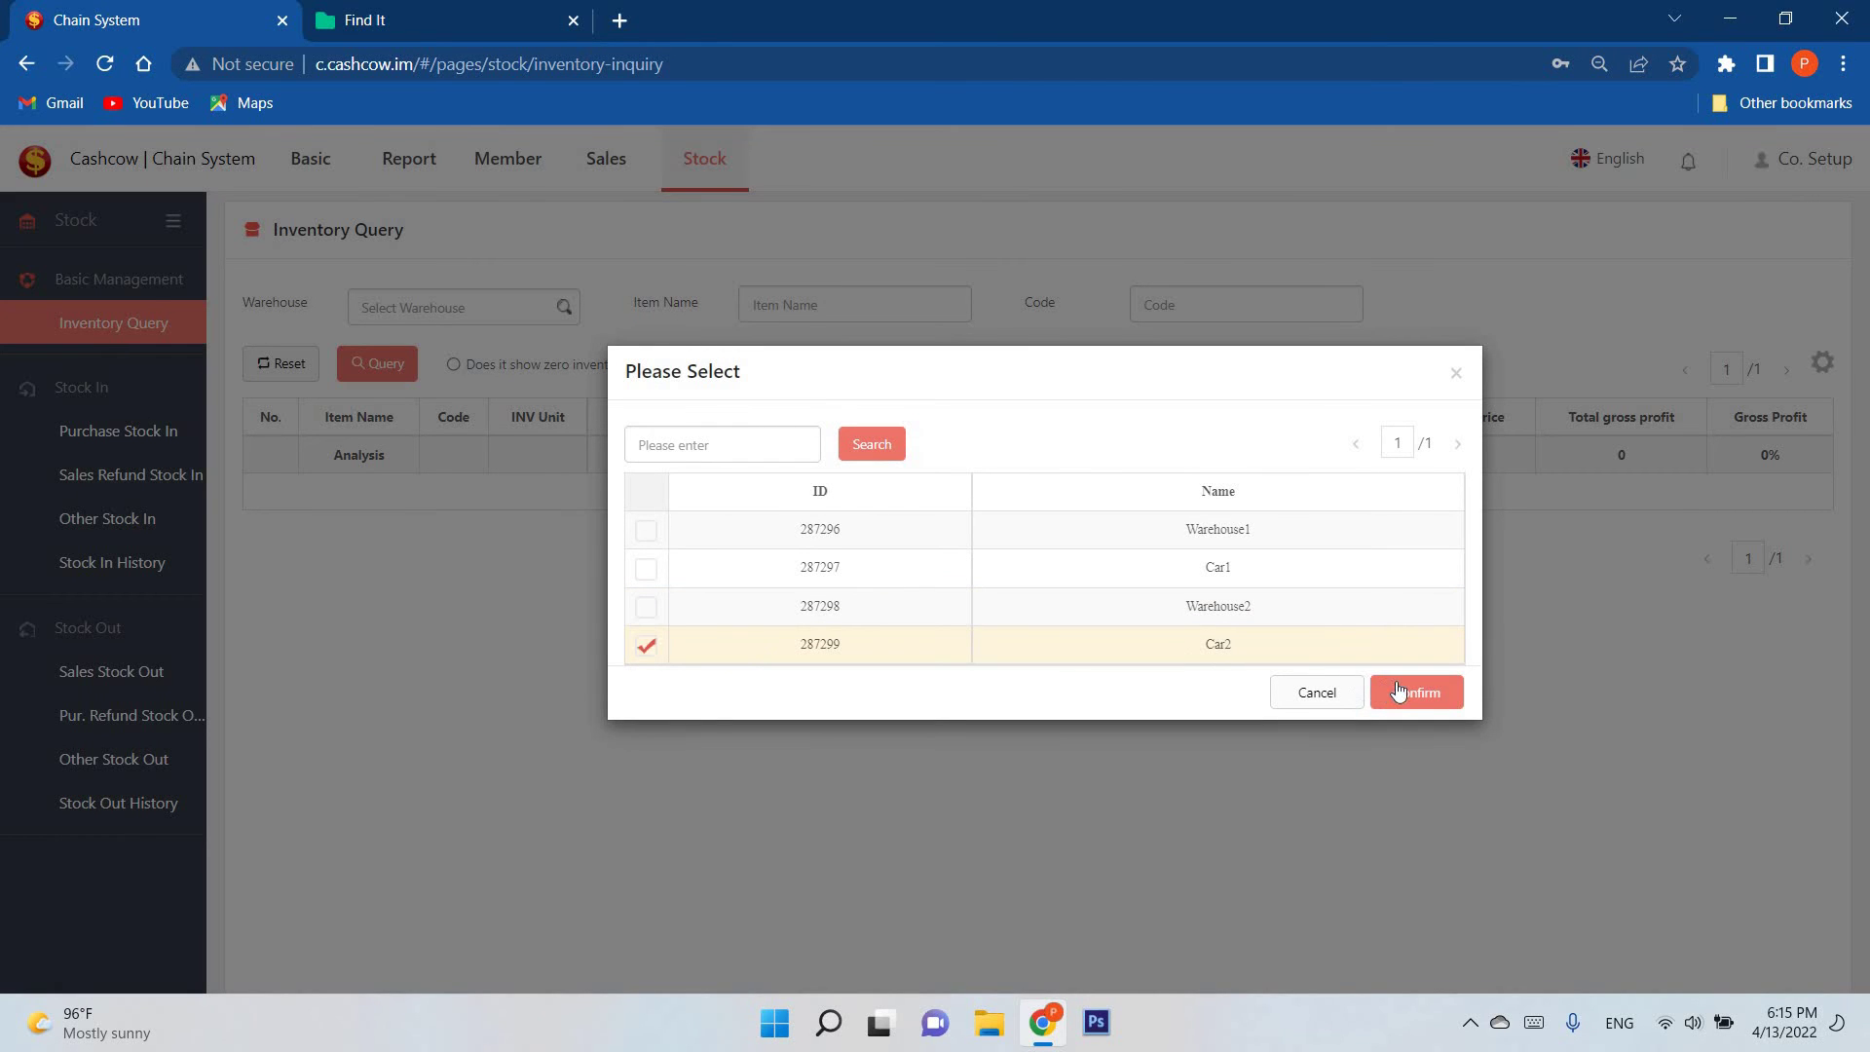
pyautogui.click(1399, 691)
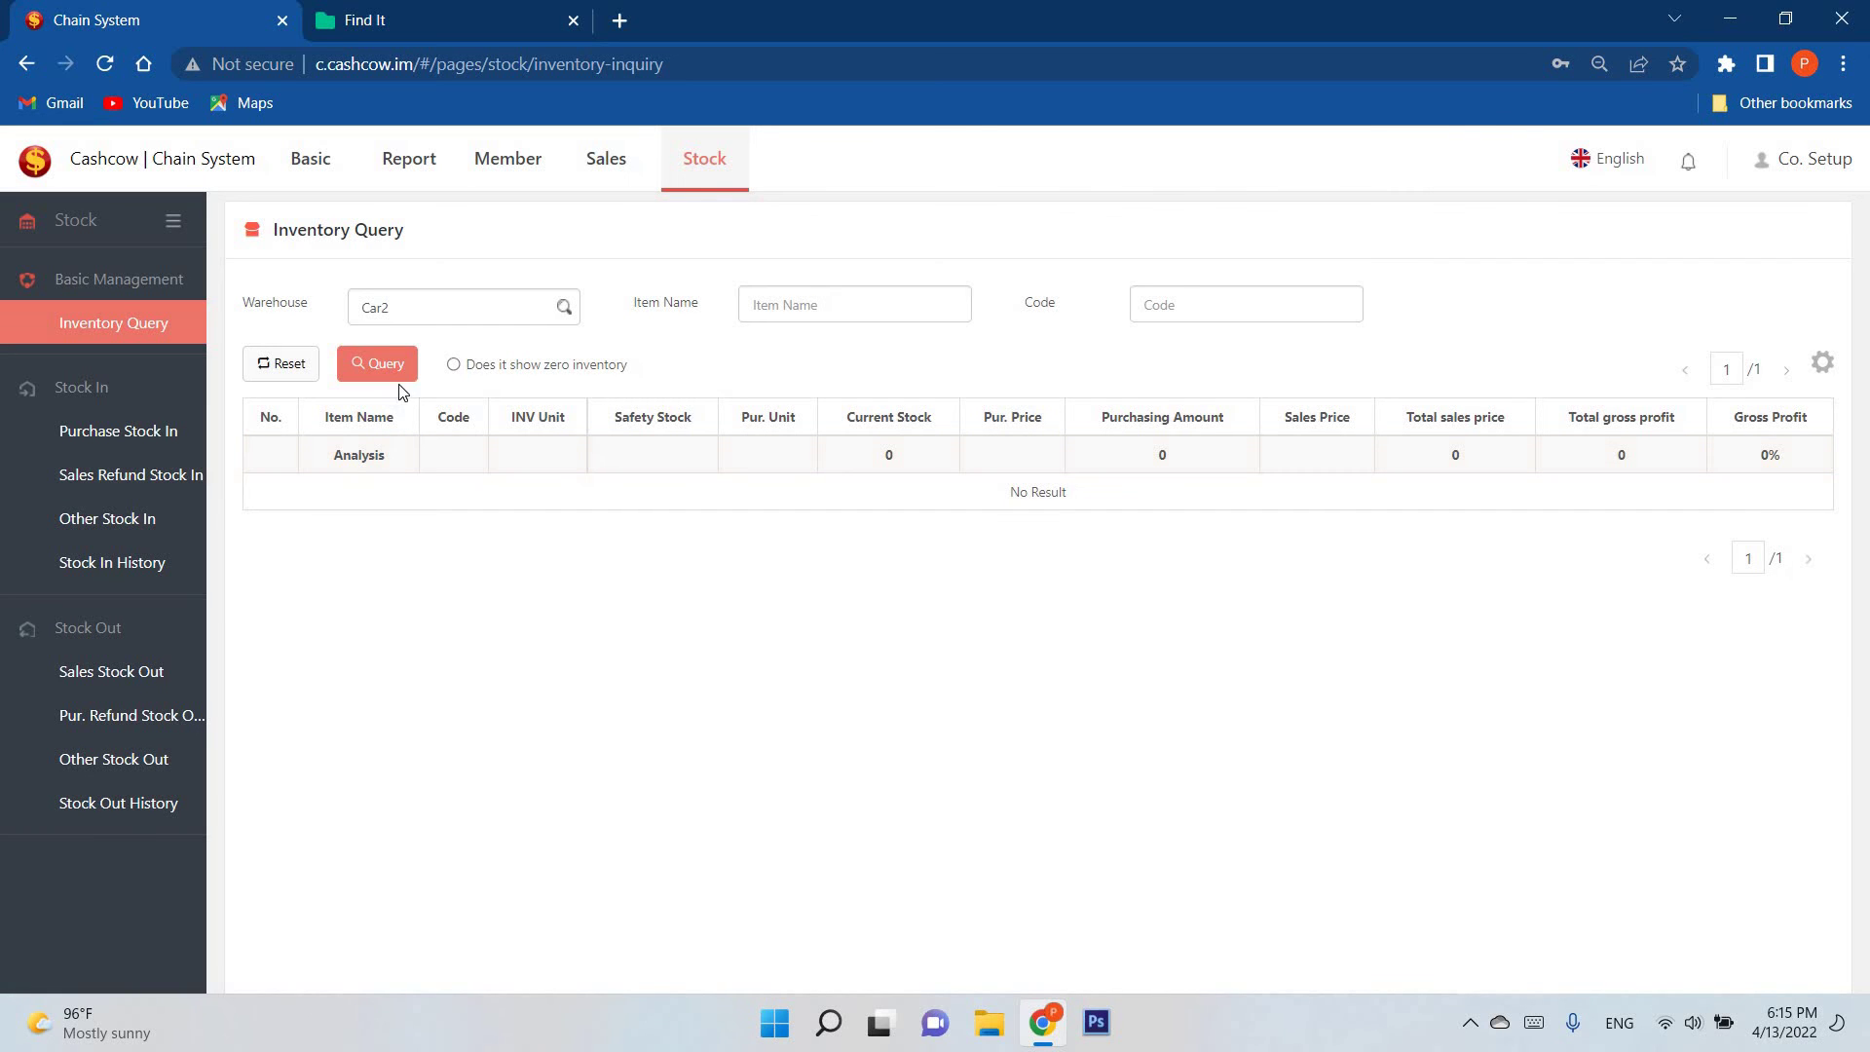
# Step: Start a purchase stock-in to Car2 and add Strawberry Cake and Chocolate Cake
pyautogui.click(112, 433)
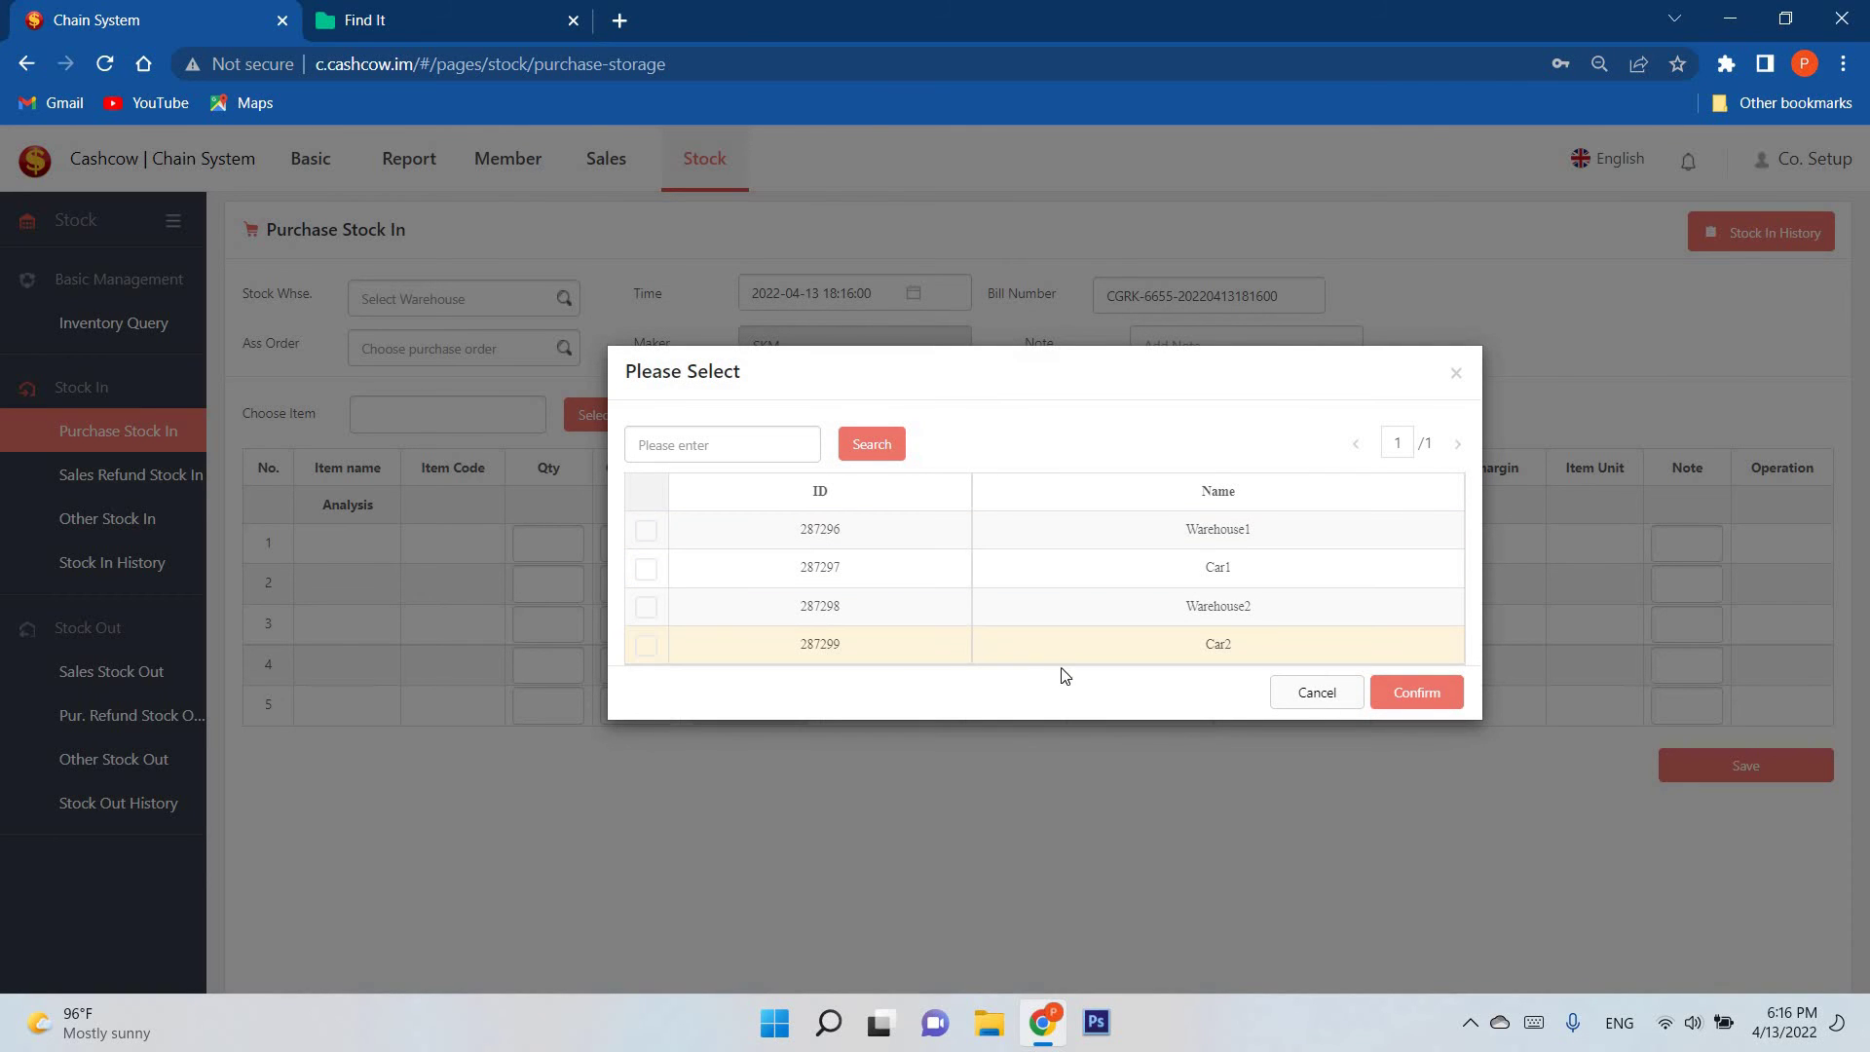
pyautogui.click(1062, 659)
pyautogui.click(1430, 693)
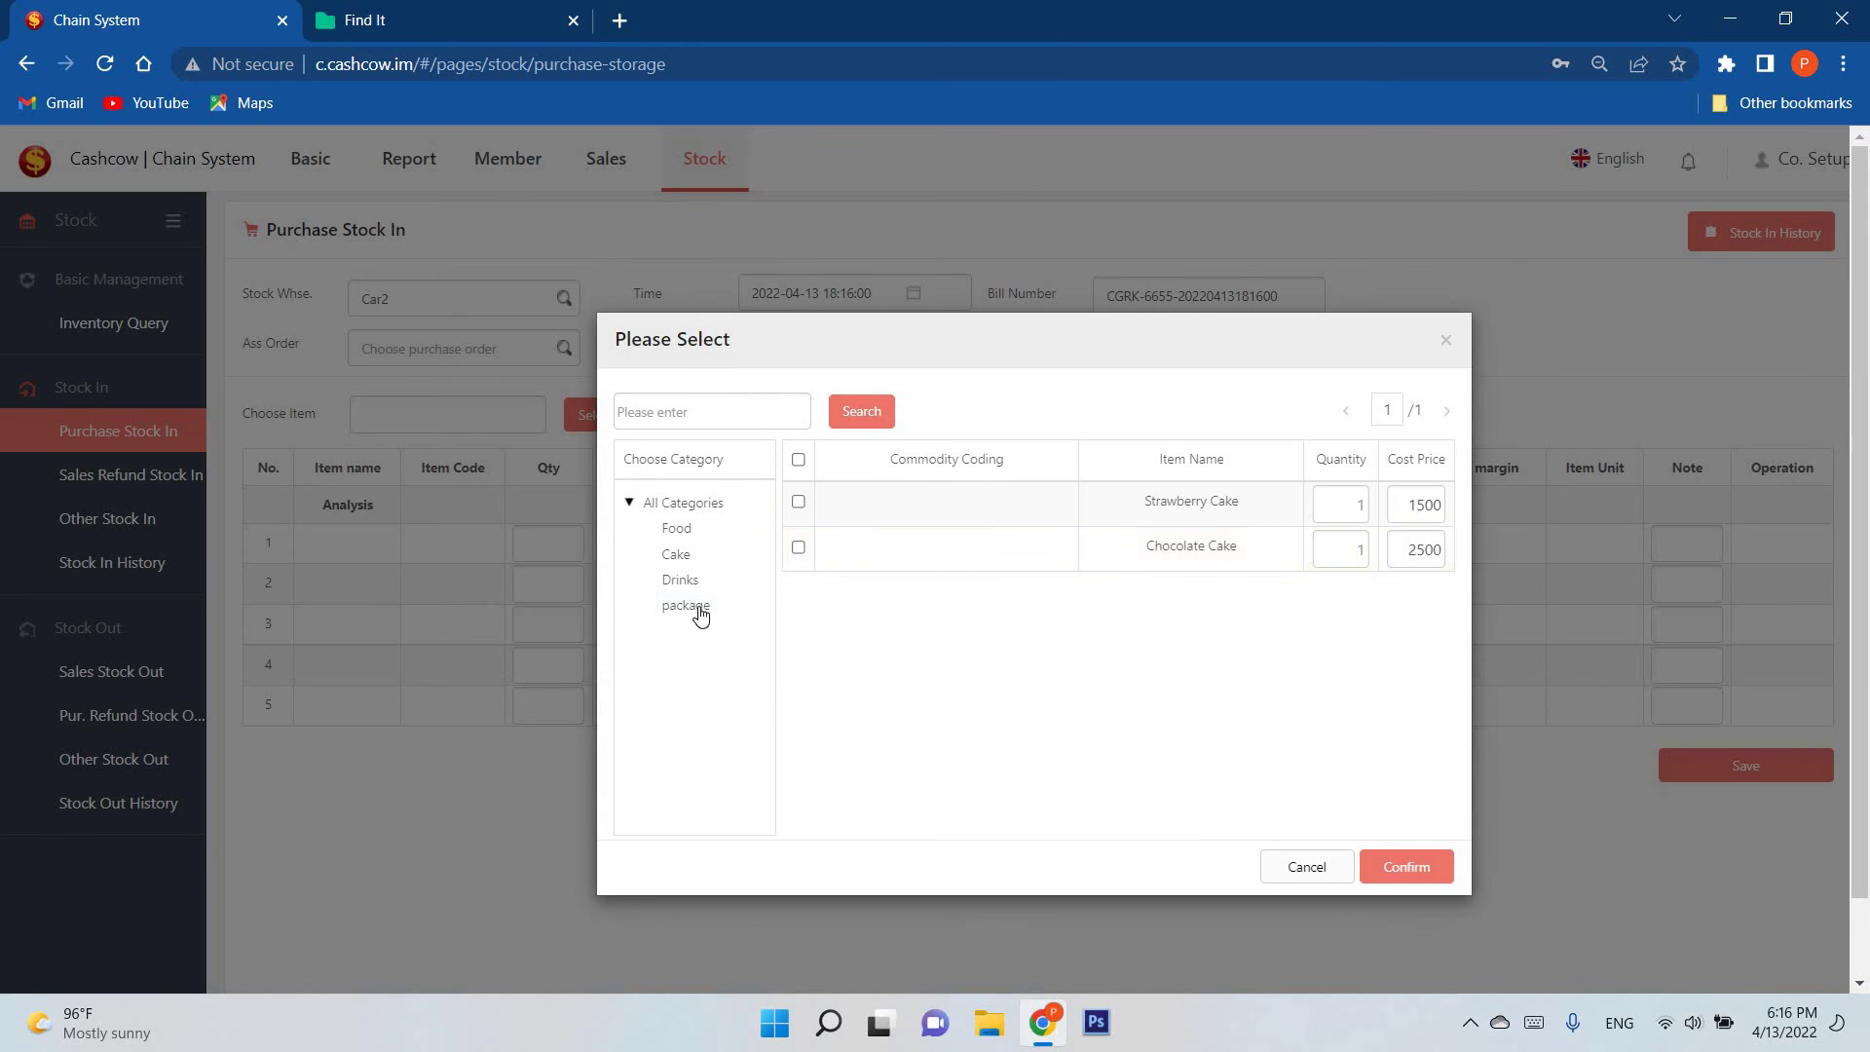
pyautogui.click(677, 555)
pyautogui.click(1072, 502)
pyautogui.click(1120, 547)
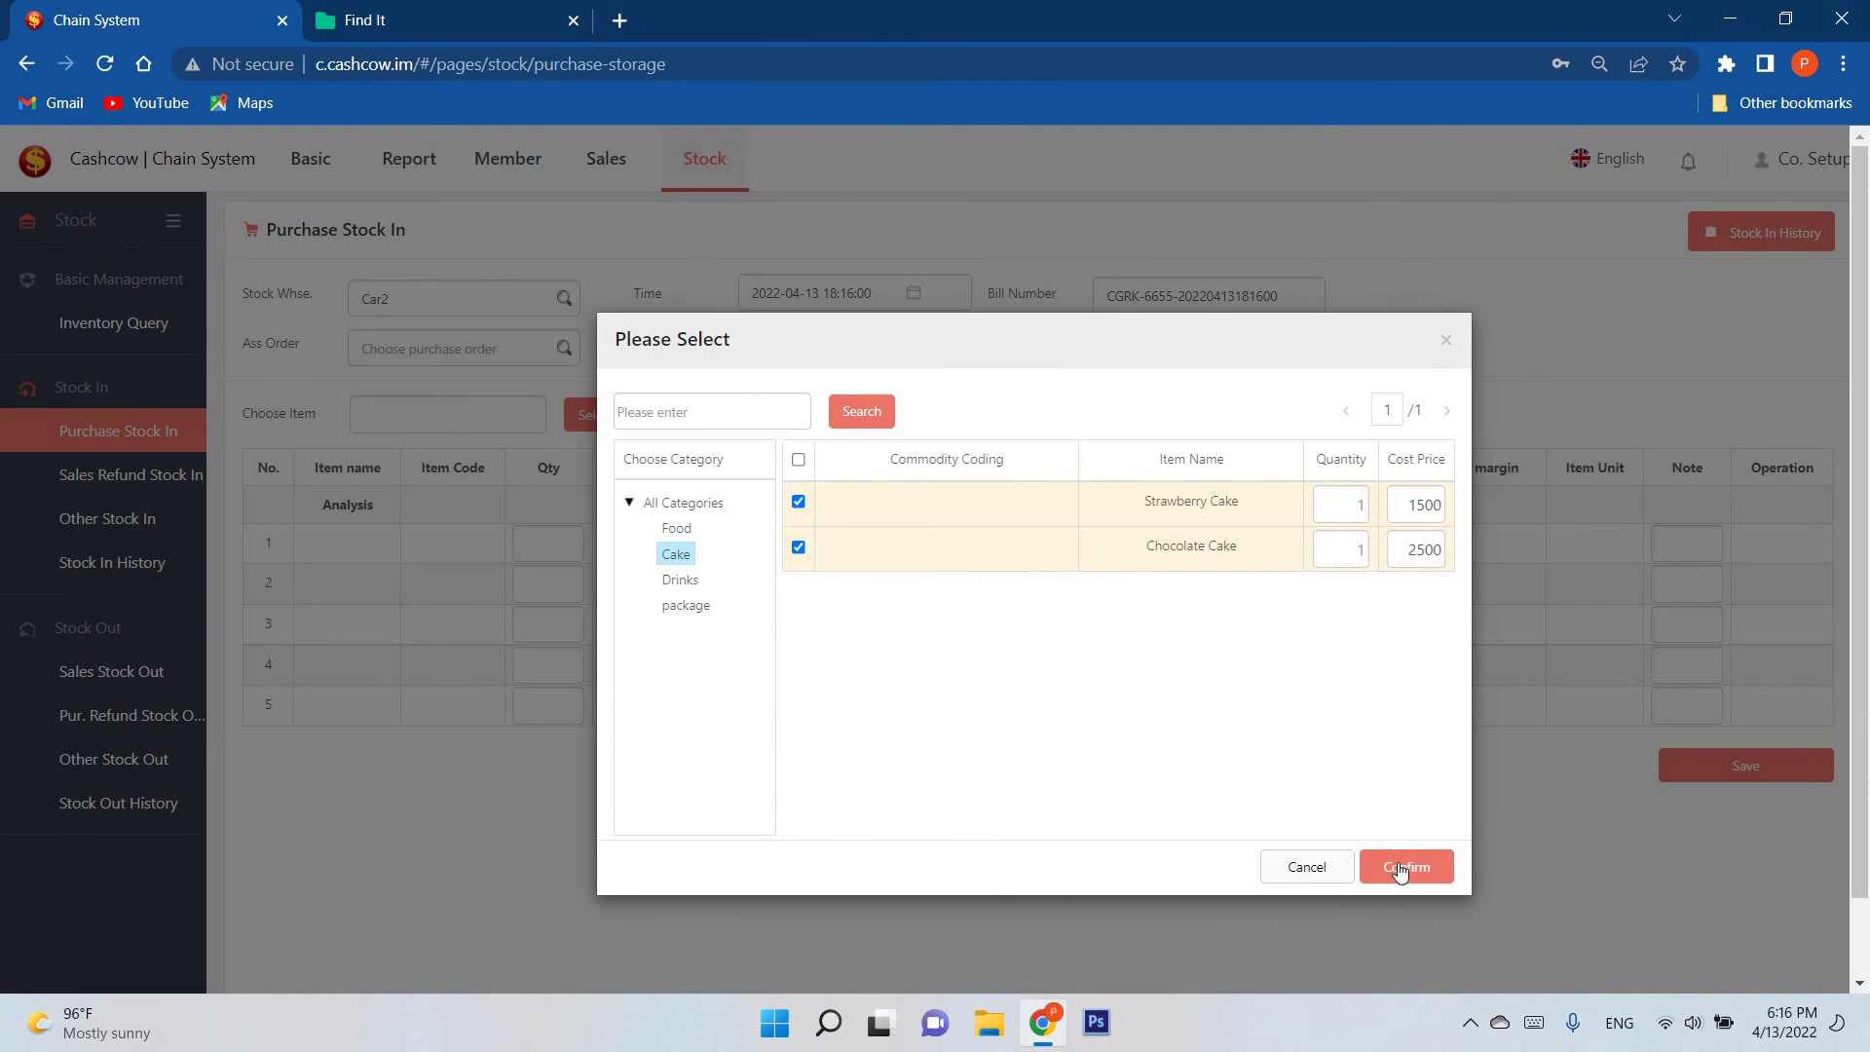
pyautogui.click(1401, 870)
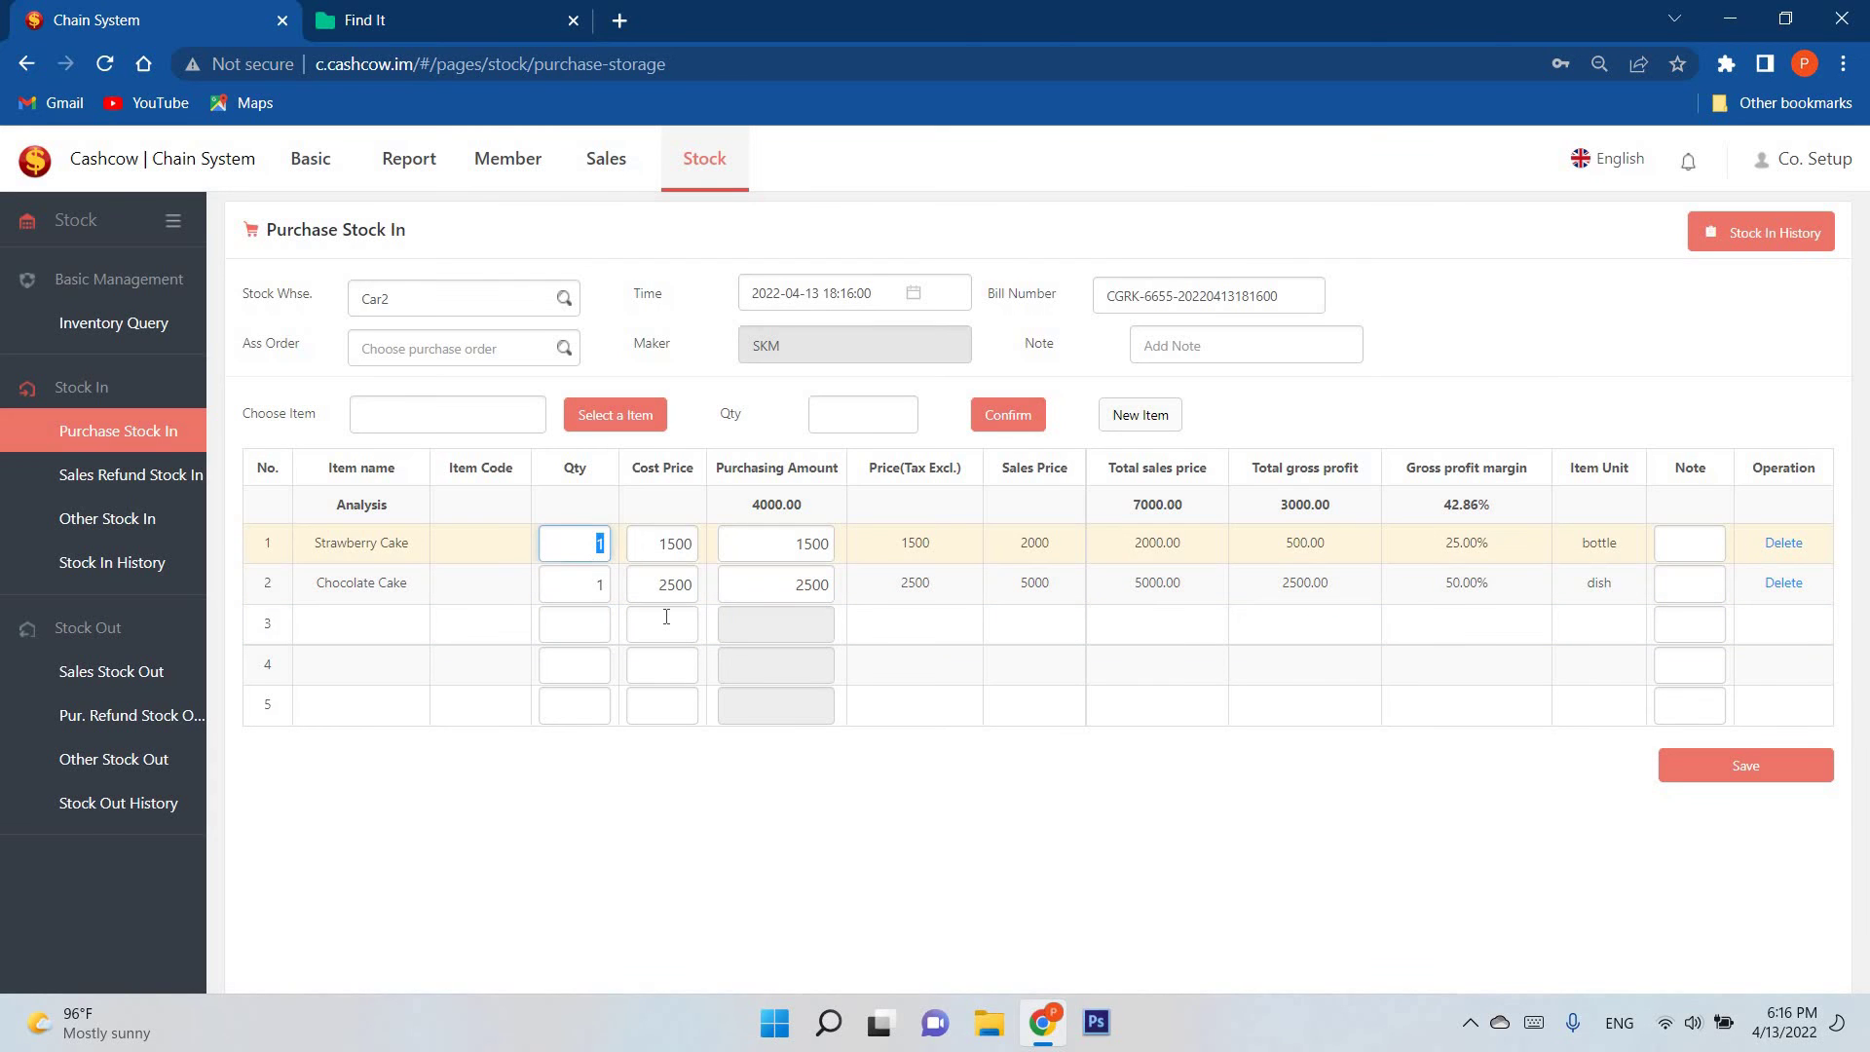
# Step: Set both cake quantities to 50, then save and confirm the order
pyautogui.write('50')
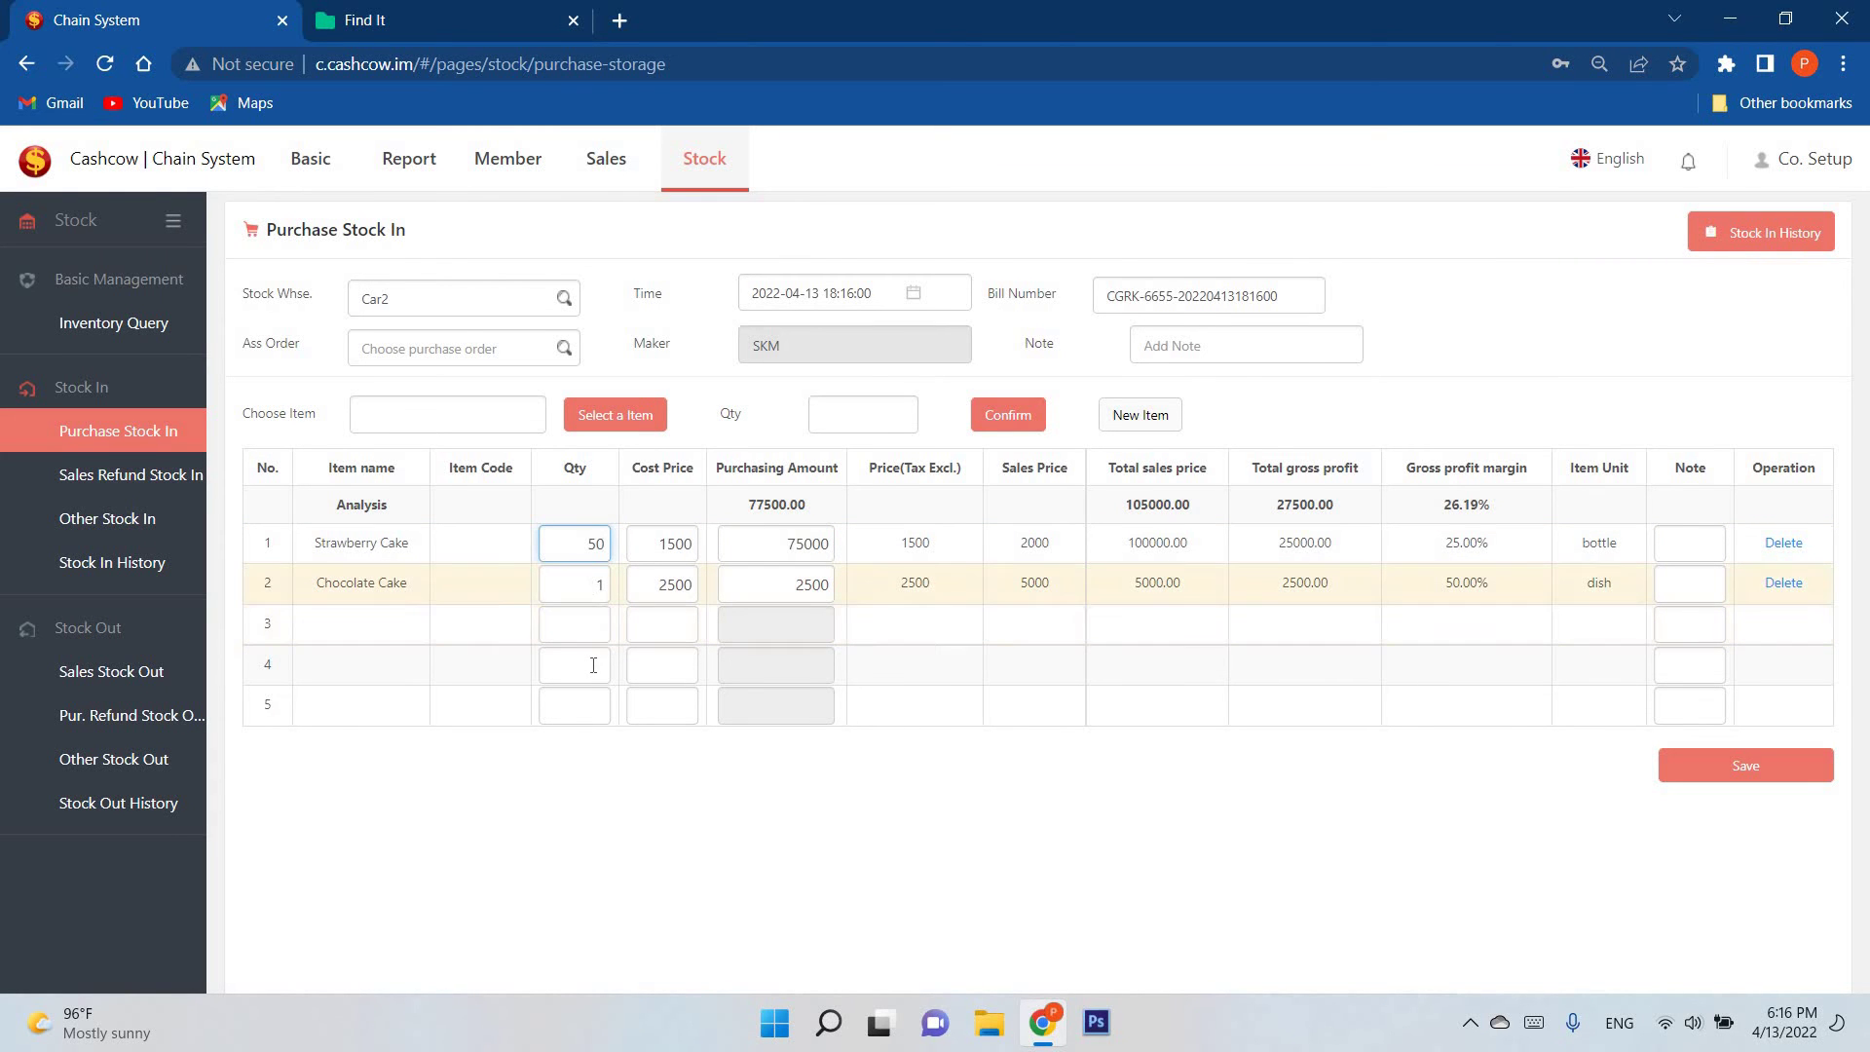
pyautogui.press('Return')
pyautogui.write('50')
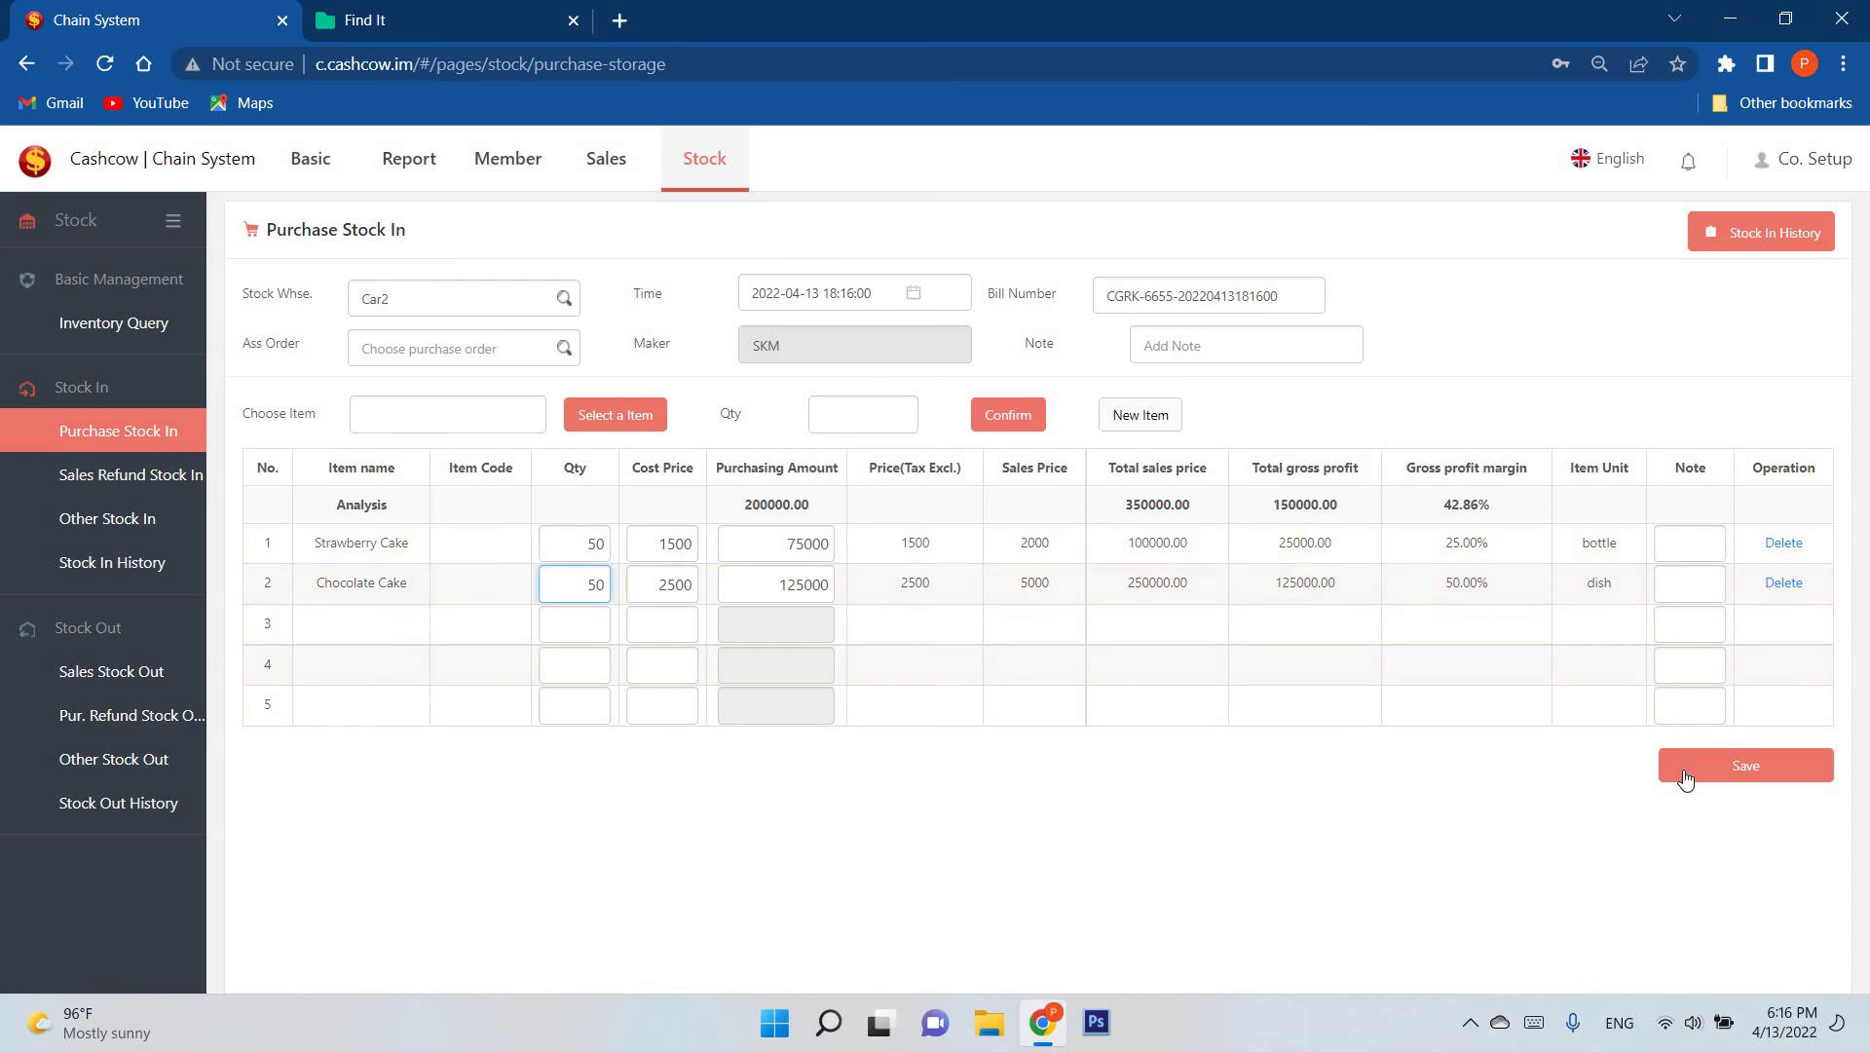
pyautogui.click(1686, 777)
pyautogui.click(1108, 696)
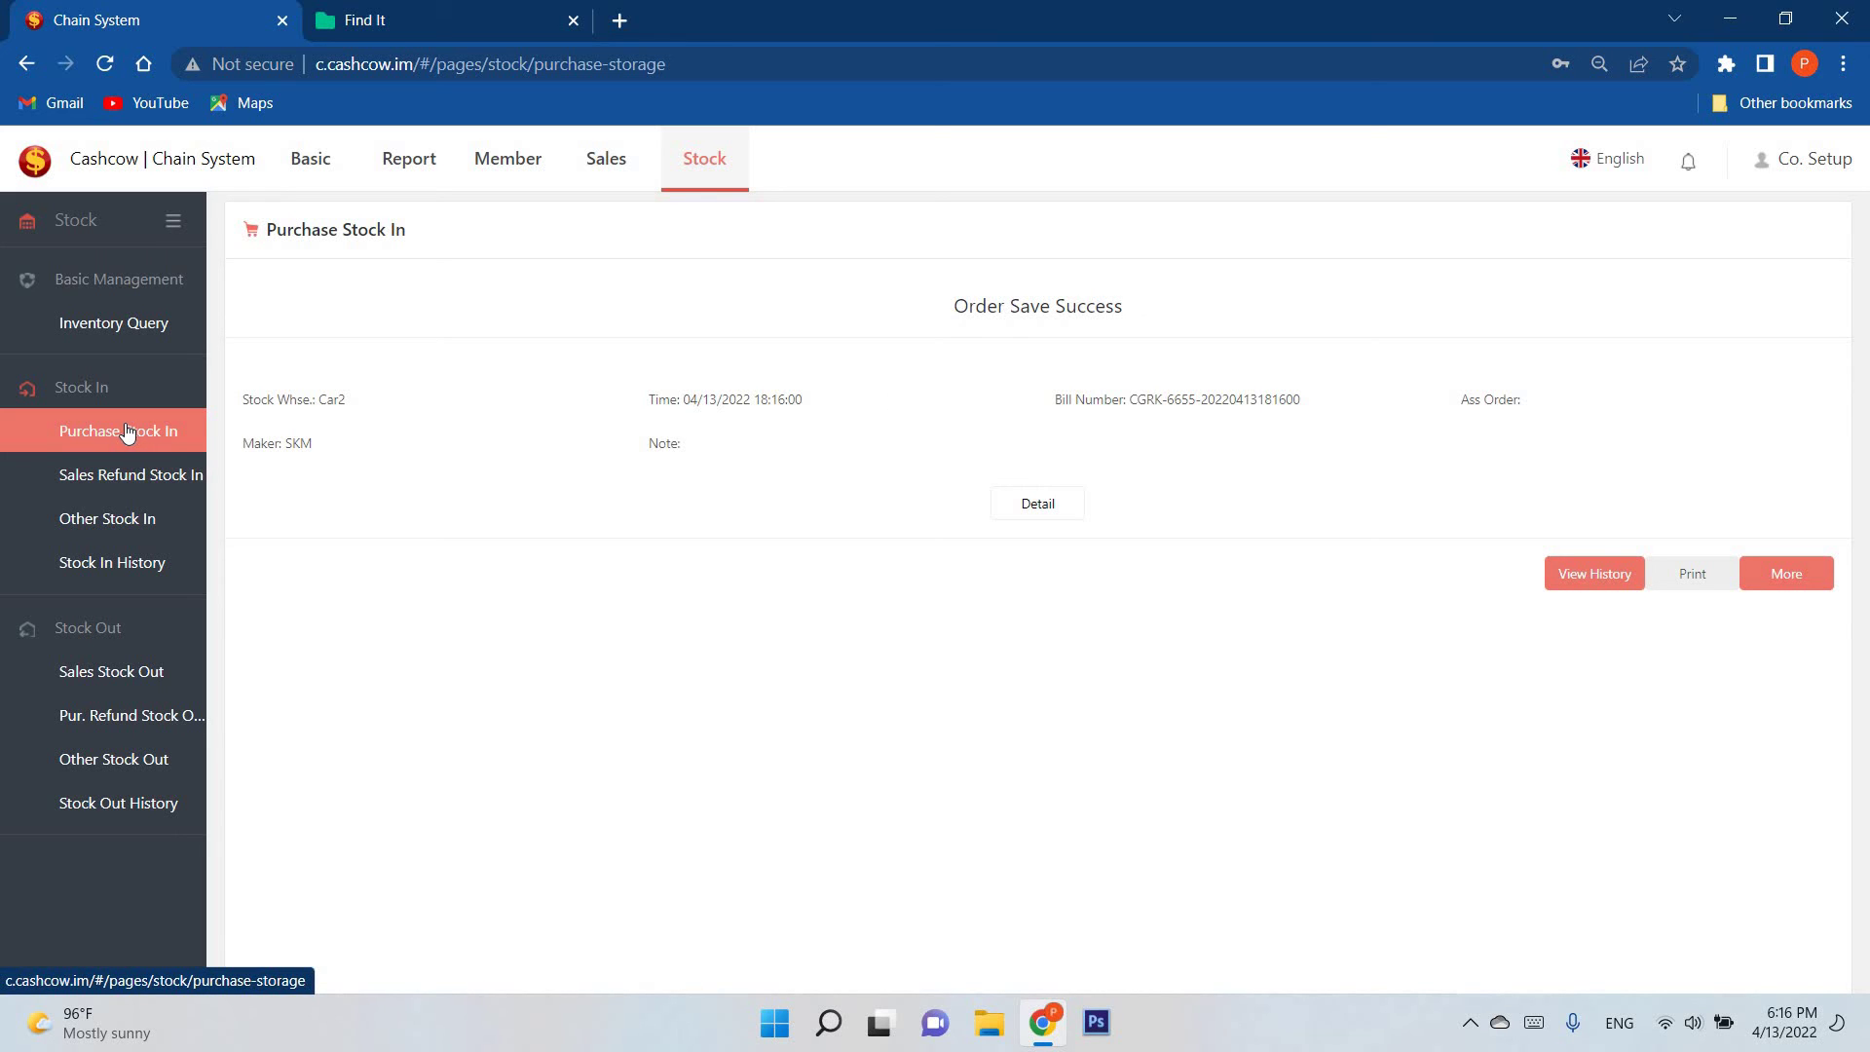
# Step: Query Car2's inventory, showing 50 of each cake, then open Other Stock In
pyautogui.click(113, 321)
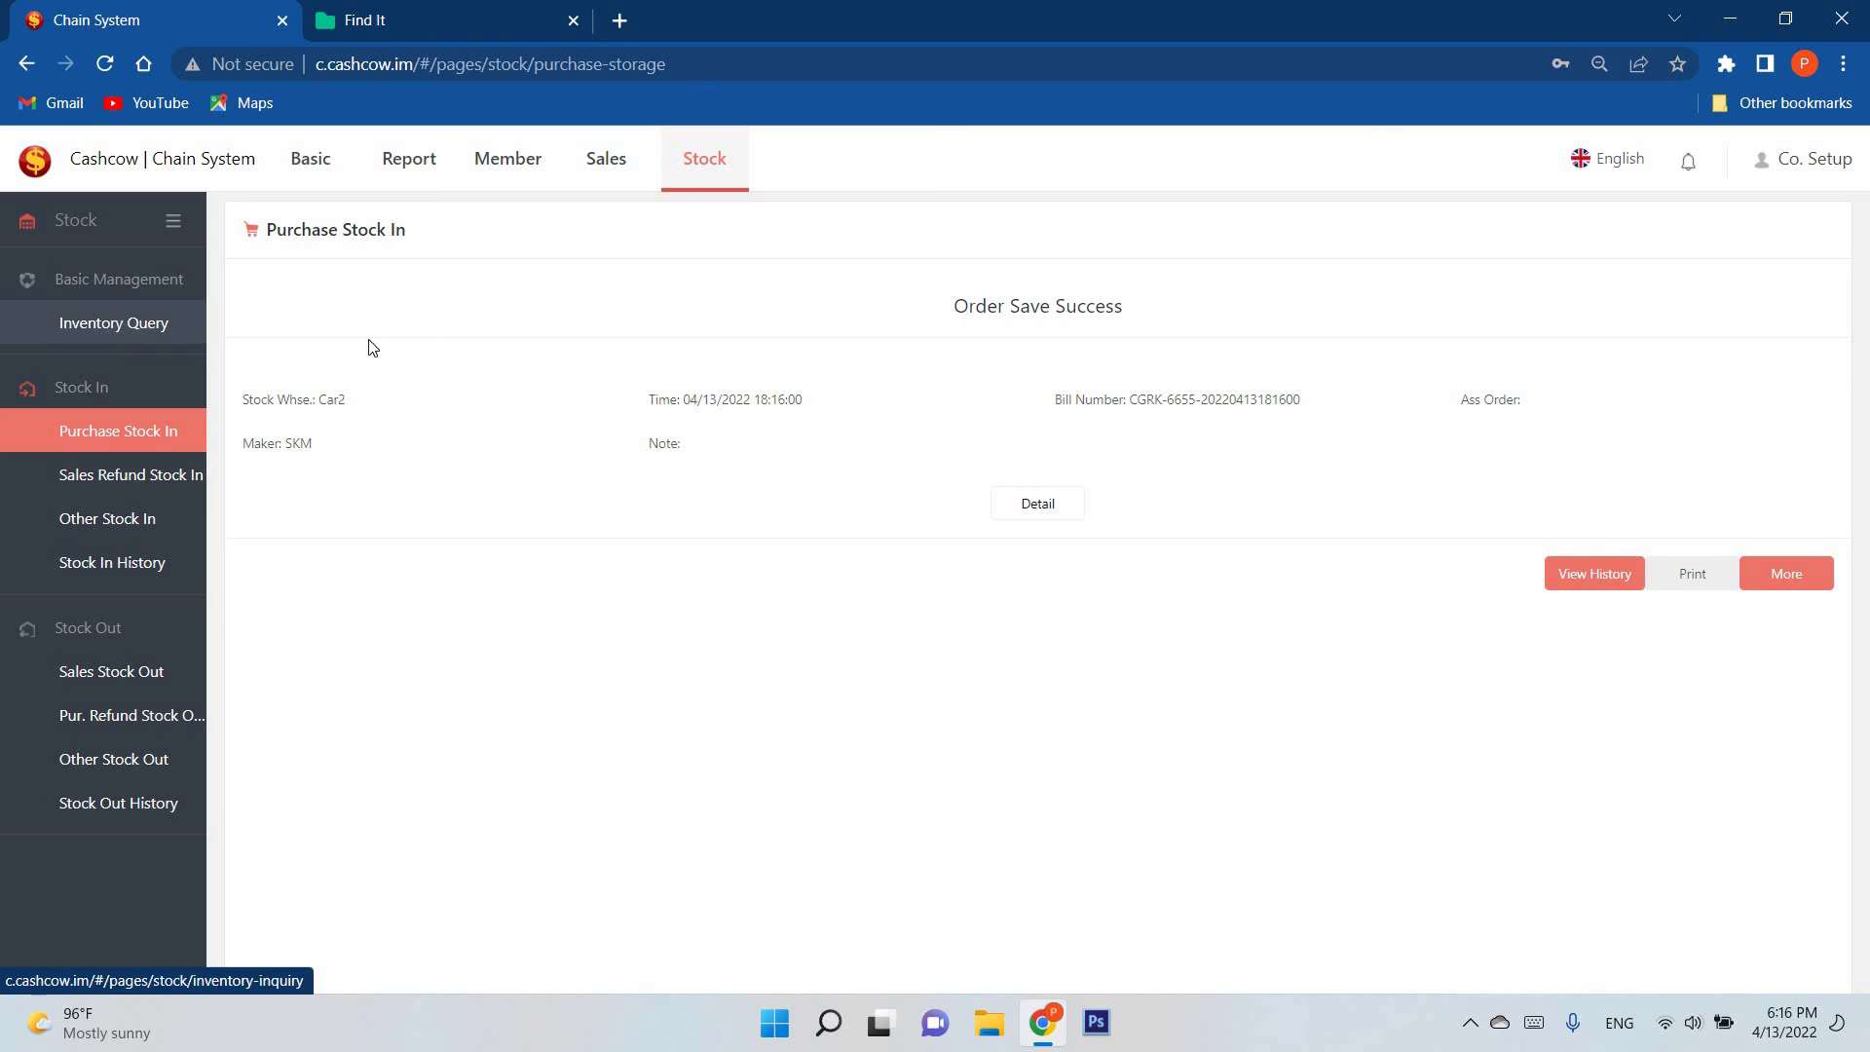
pyautogui.click(564, 308)
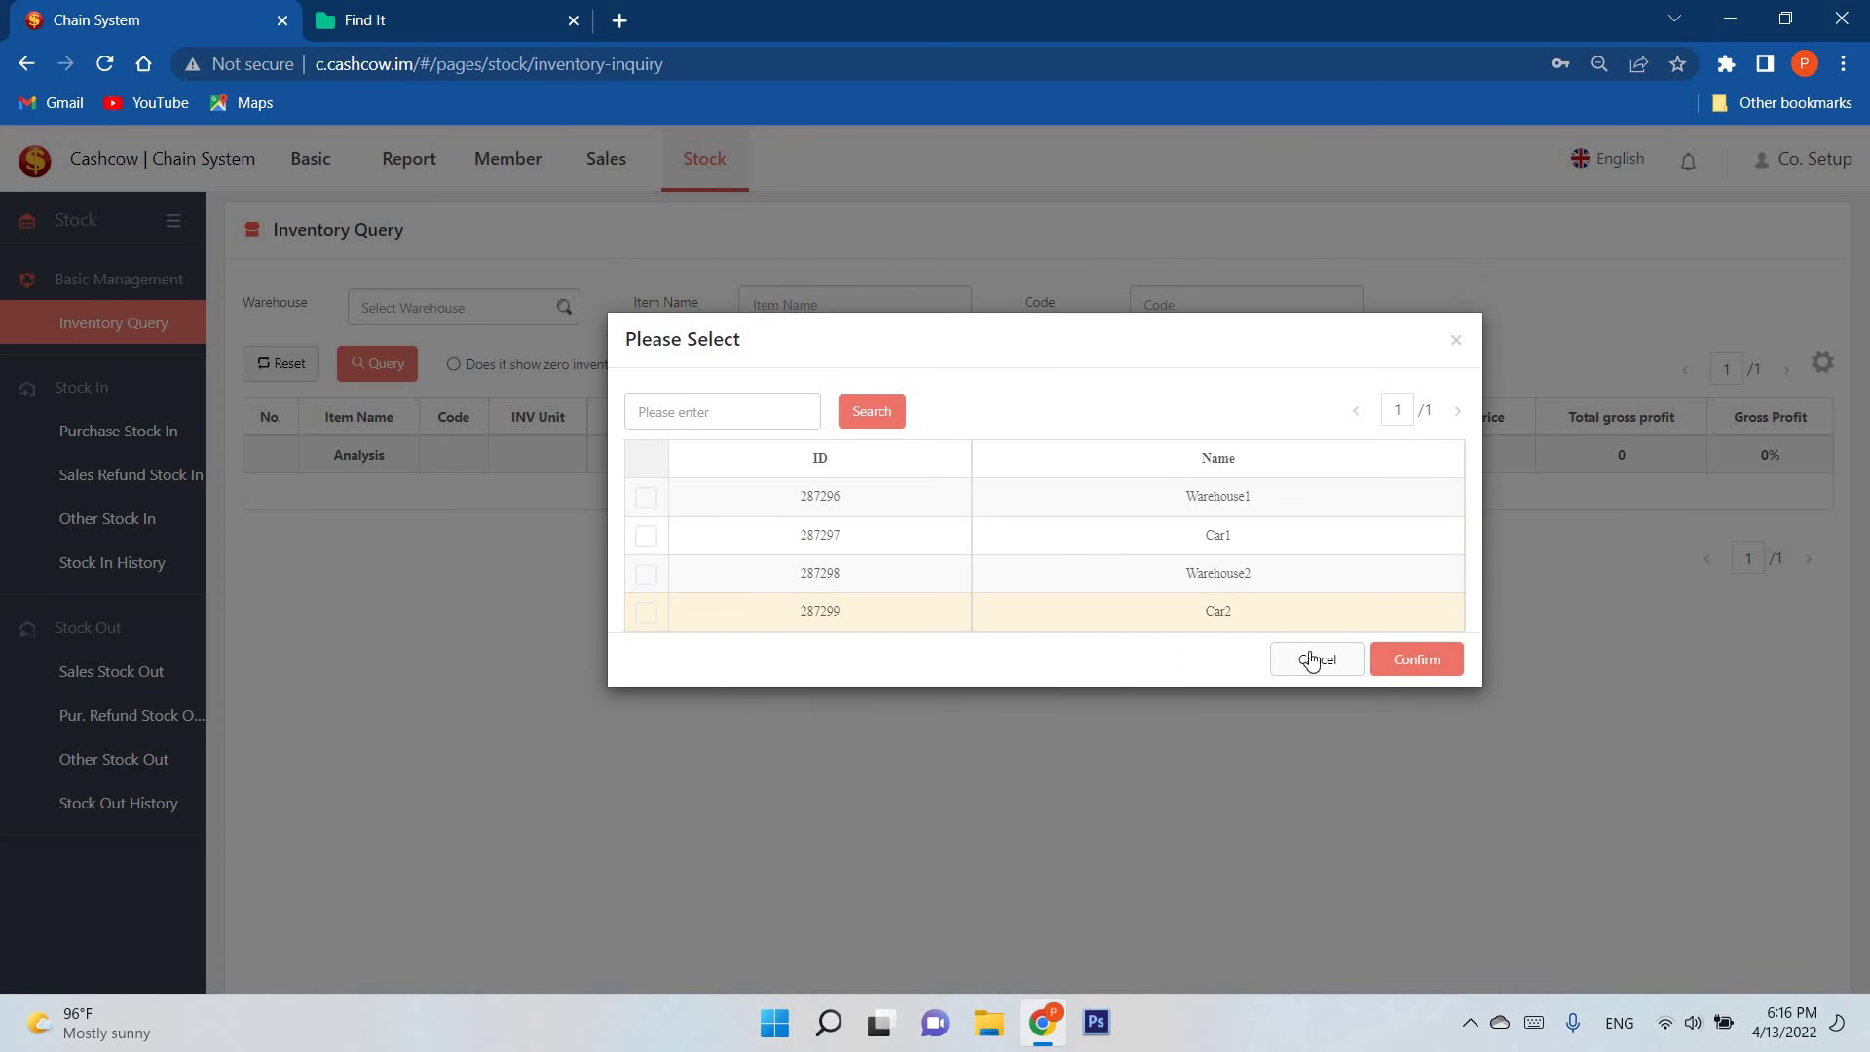
pyautogui.click(1219, 624)
pyautogui.click(1416, 654)
pyautogui.click(399, 375)
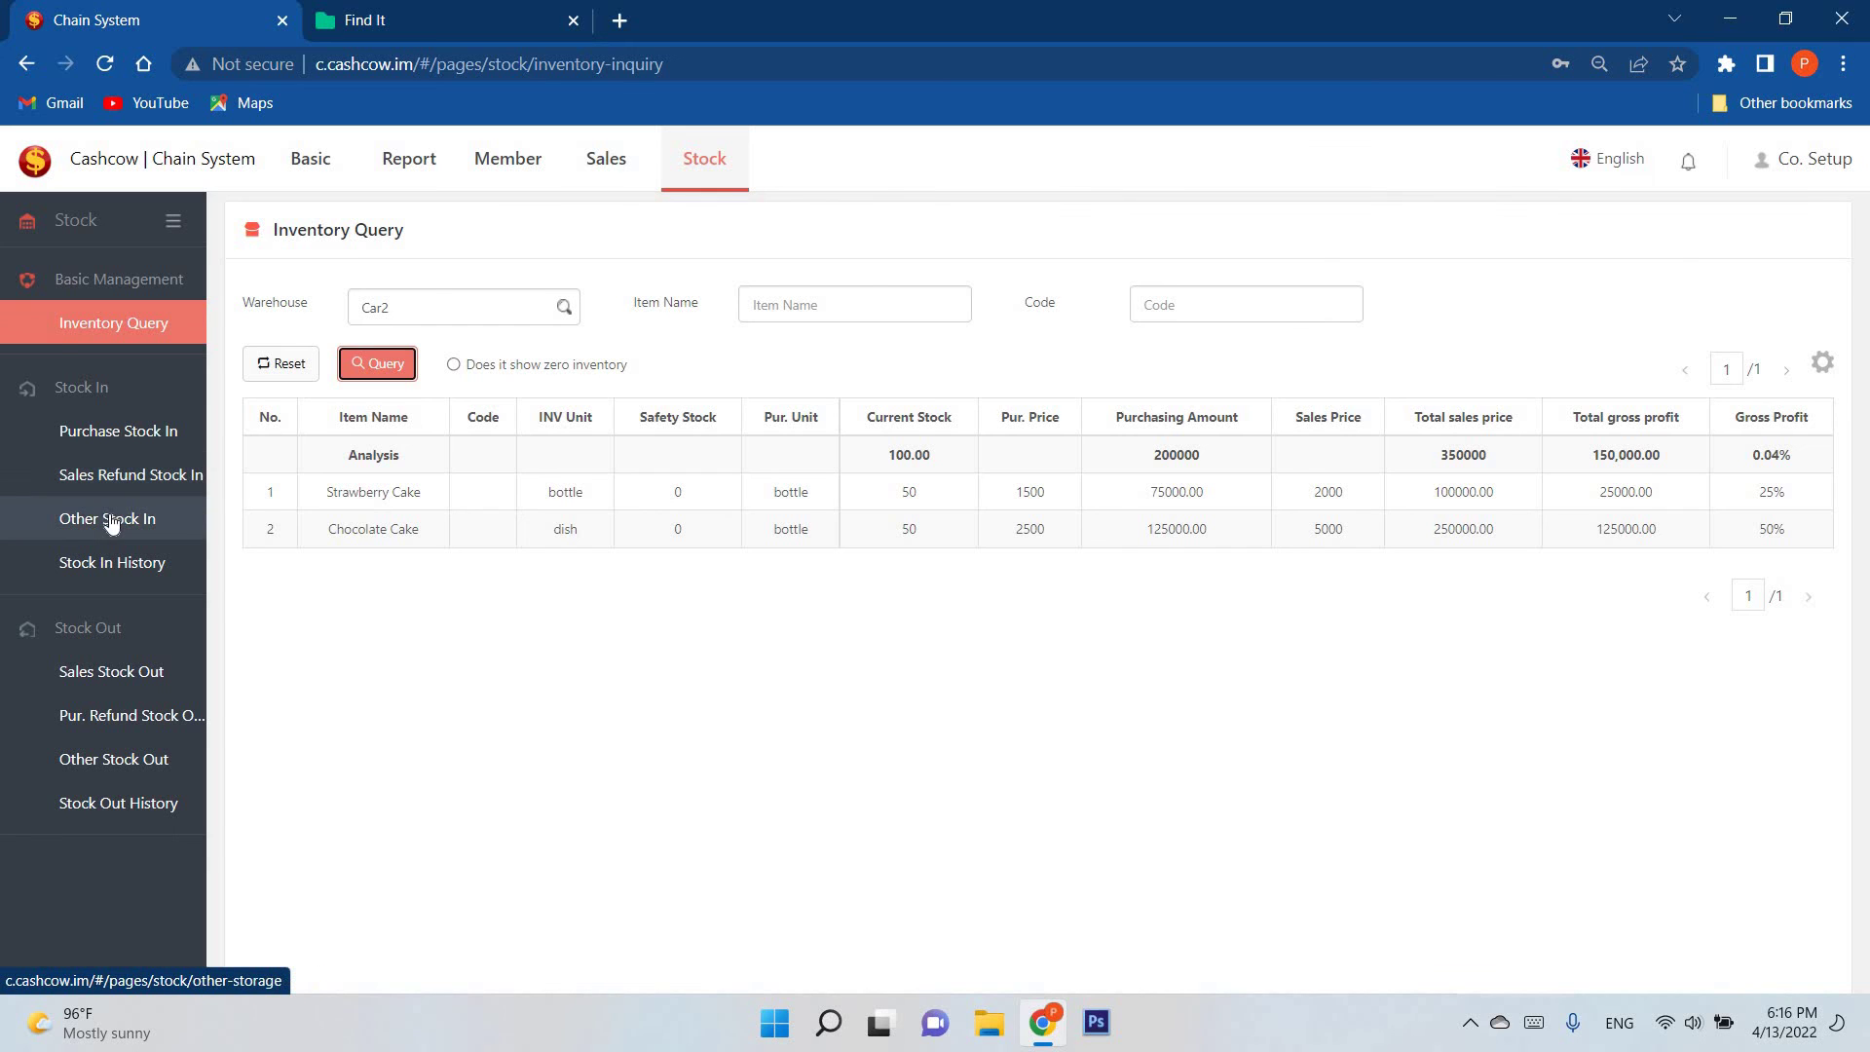
pyautogui.click(164, 520)
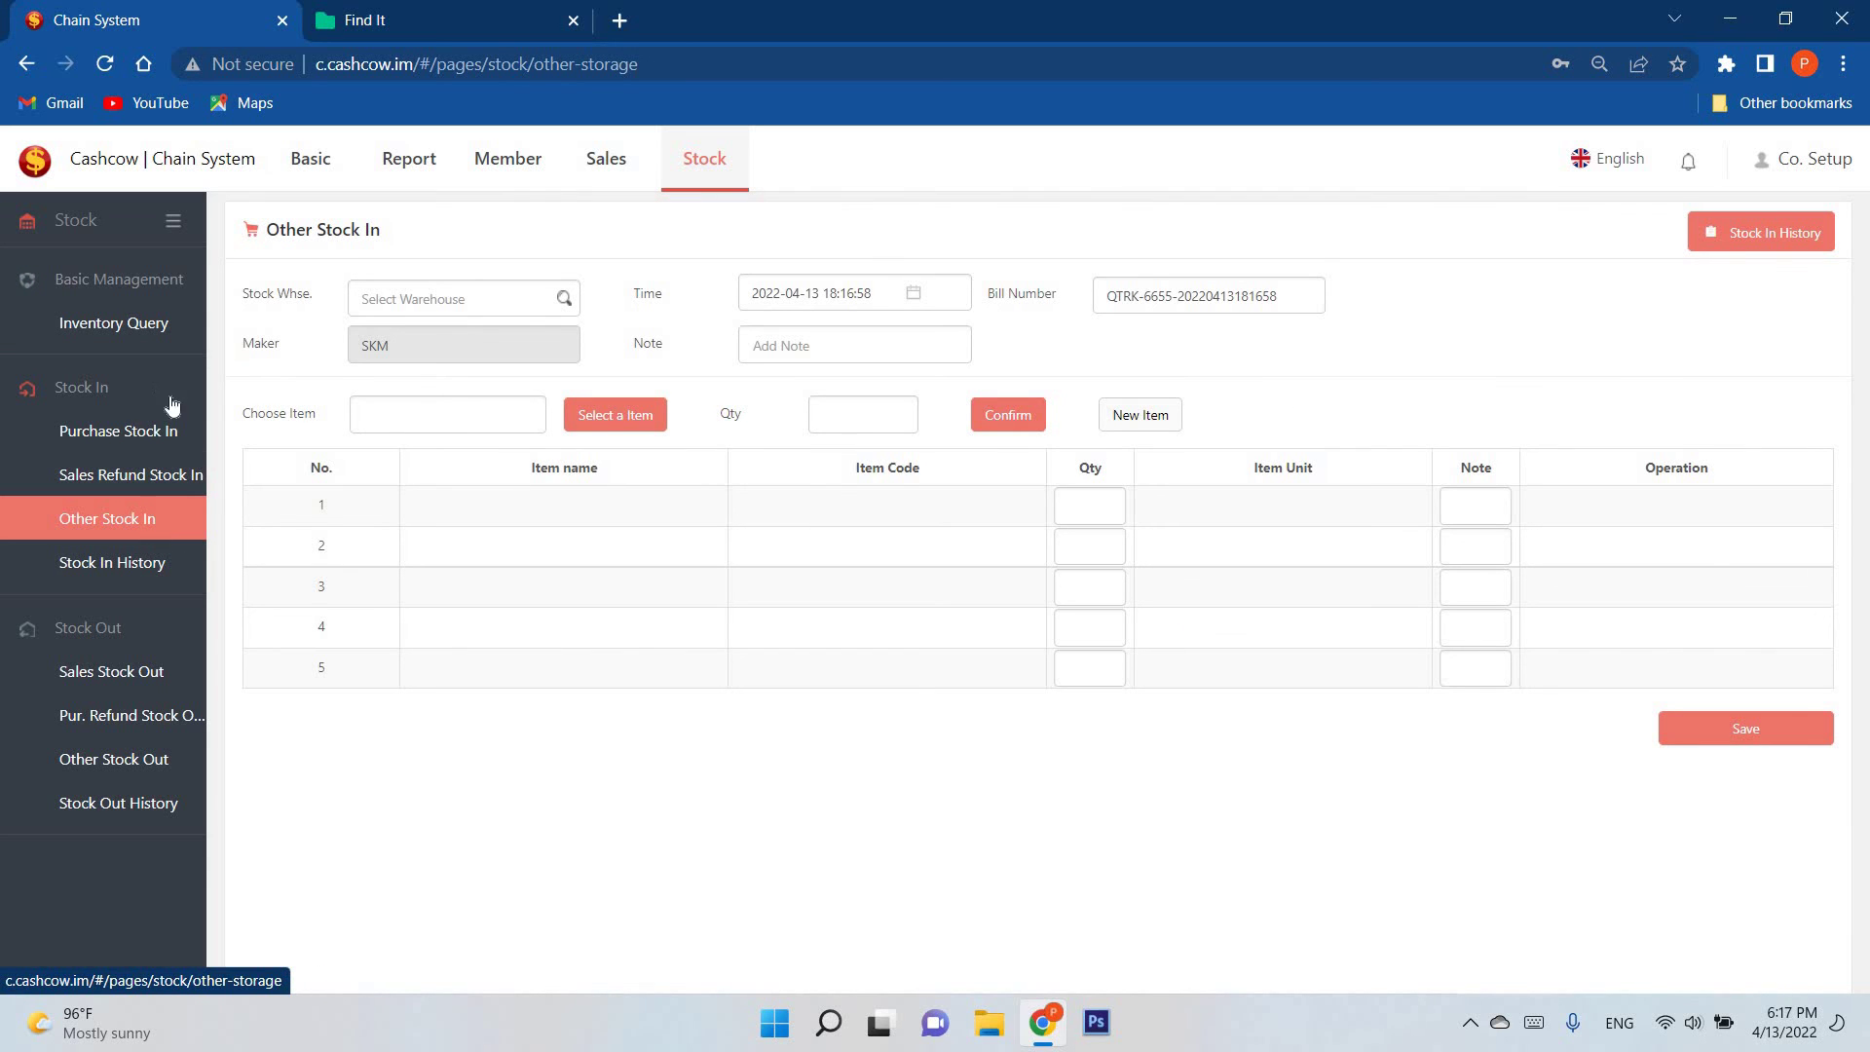
# Step: Browse Sales Refund Stock In, Member, Inventory and Report pages, ending on the Shop list
pyautogui.click(136, 474)
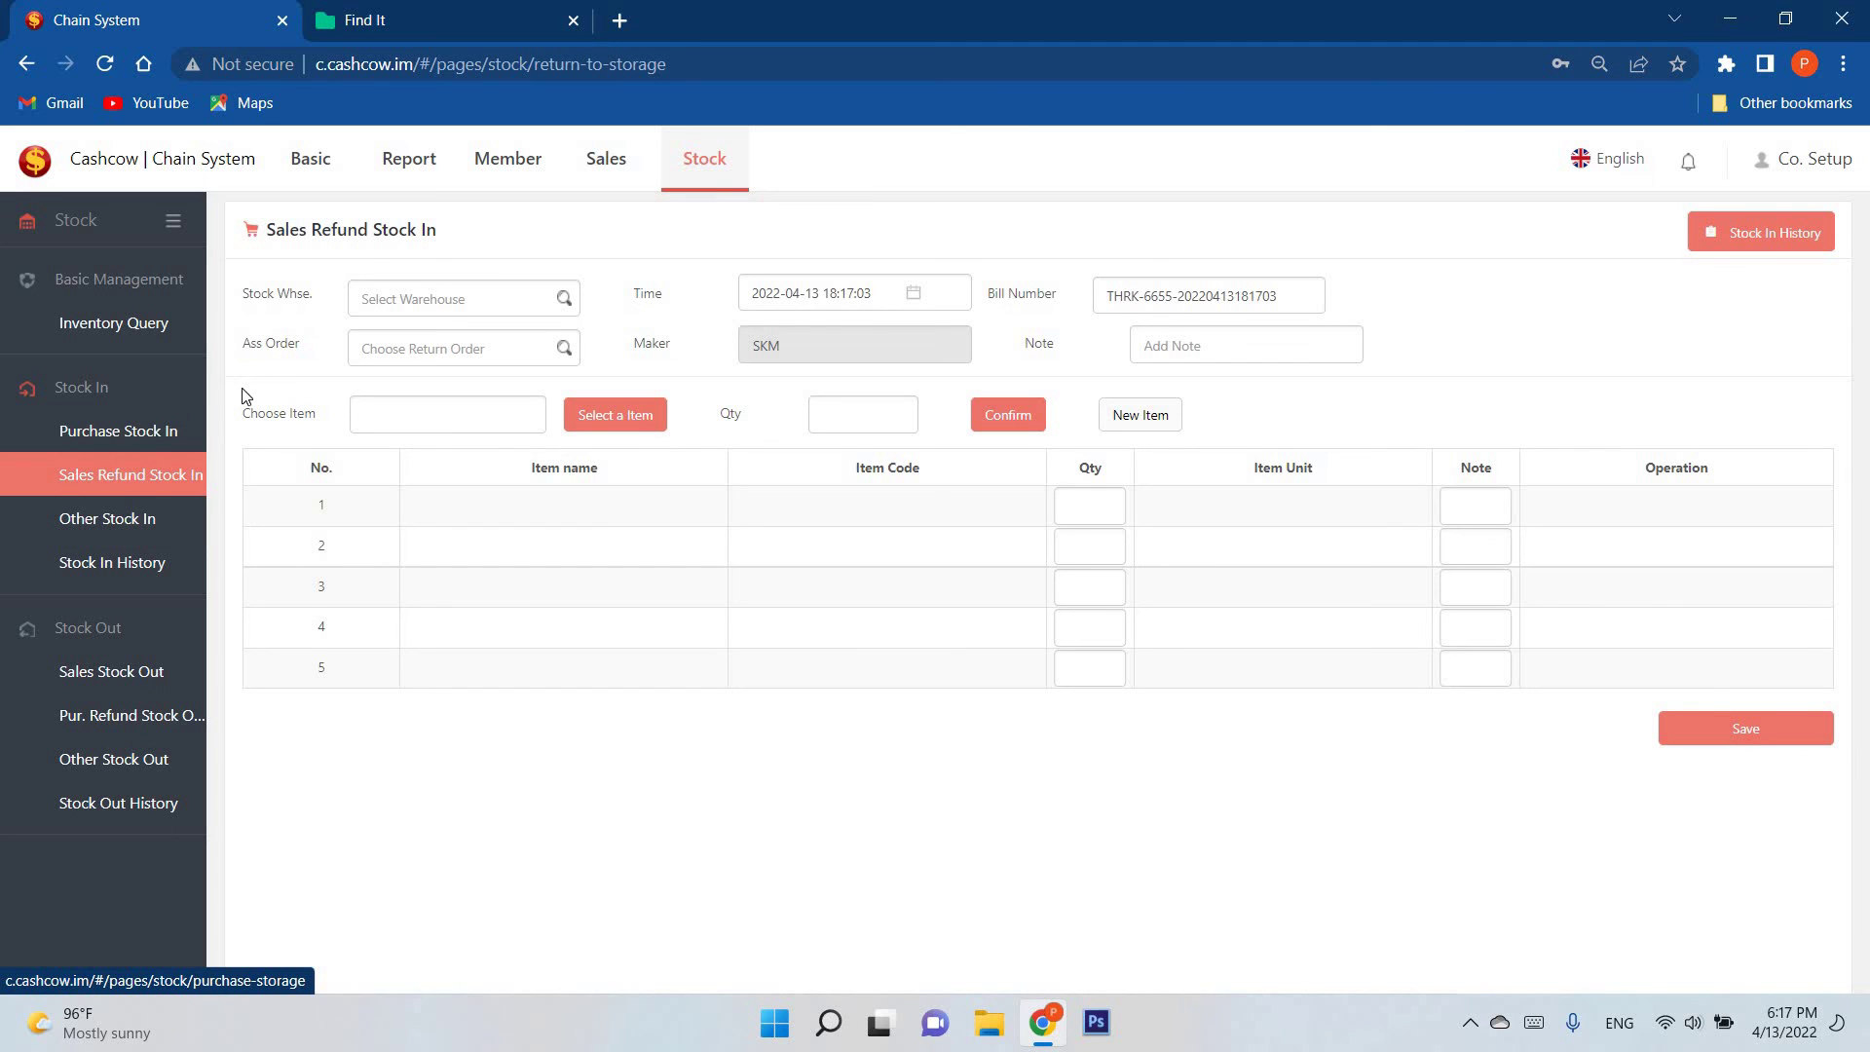
pyautogui.click(331, 178)
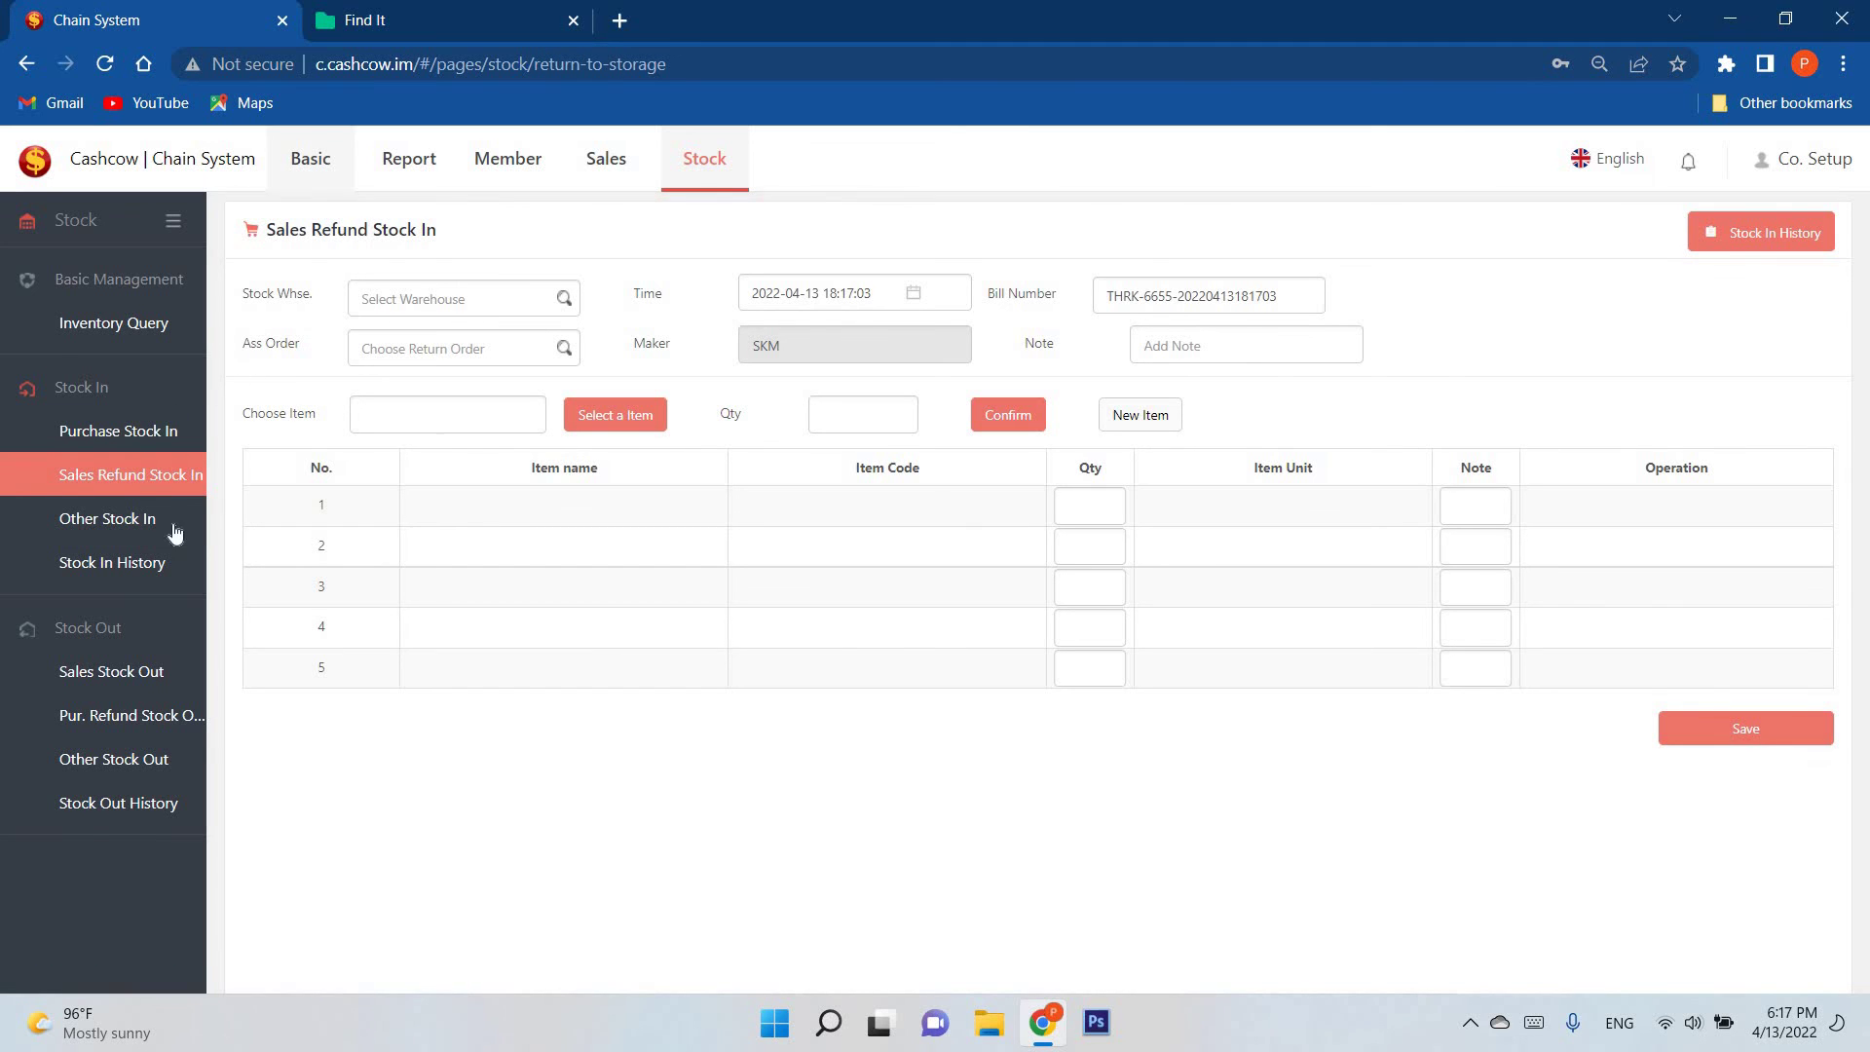
pyautogui.click(425, 176)
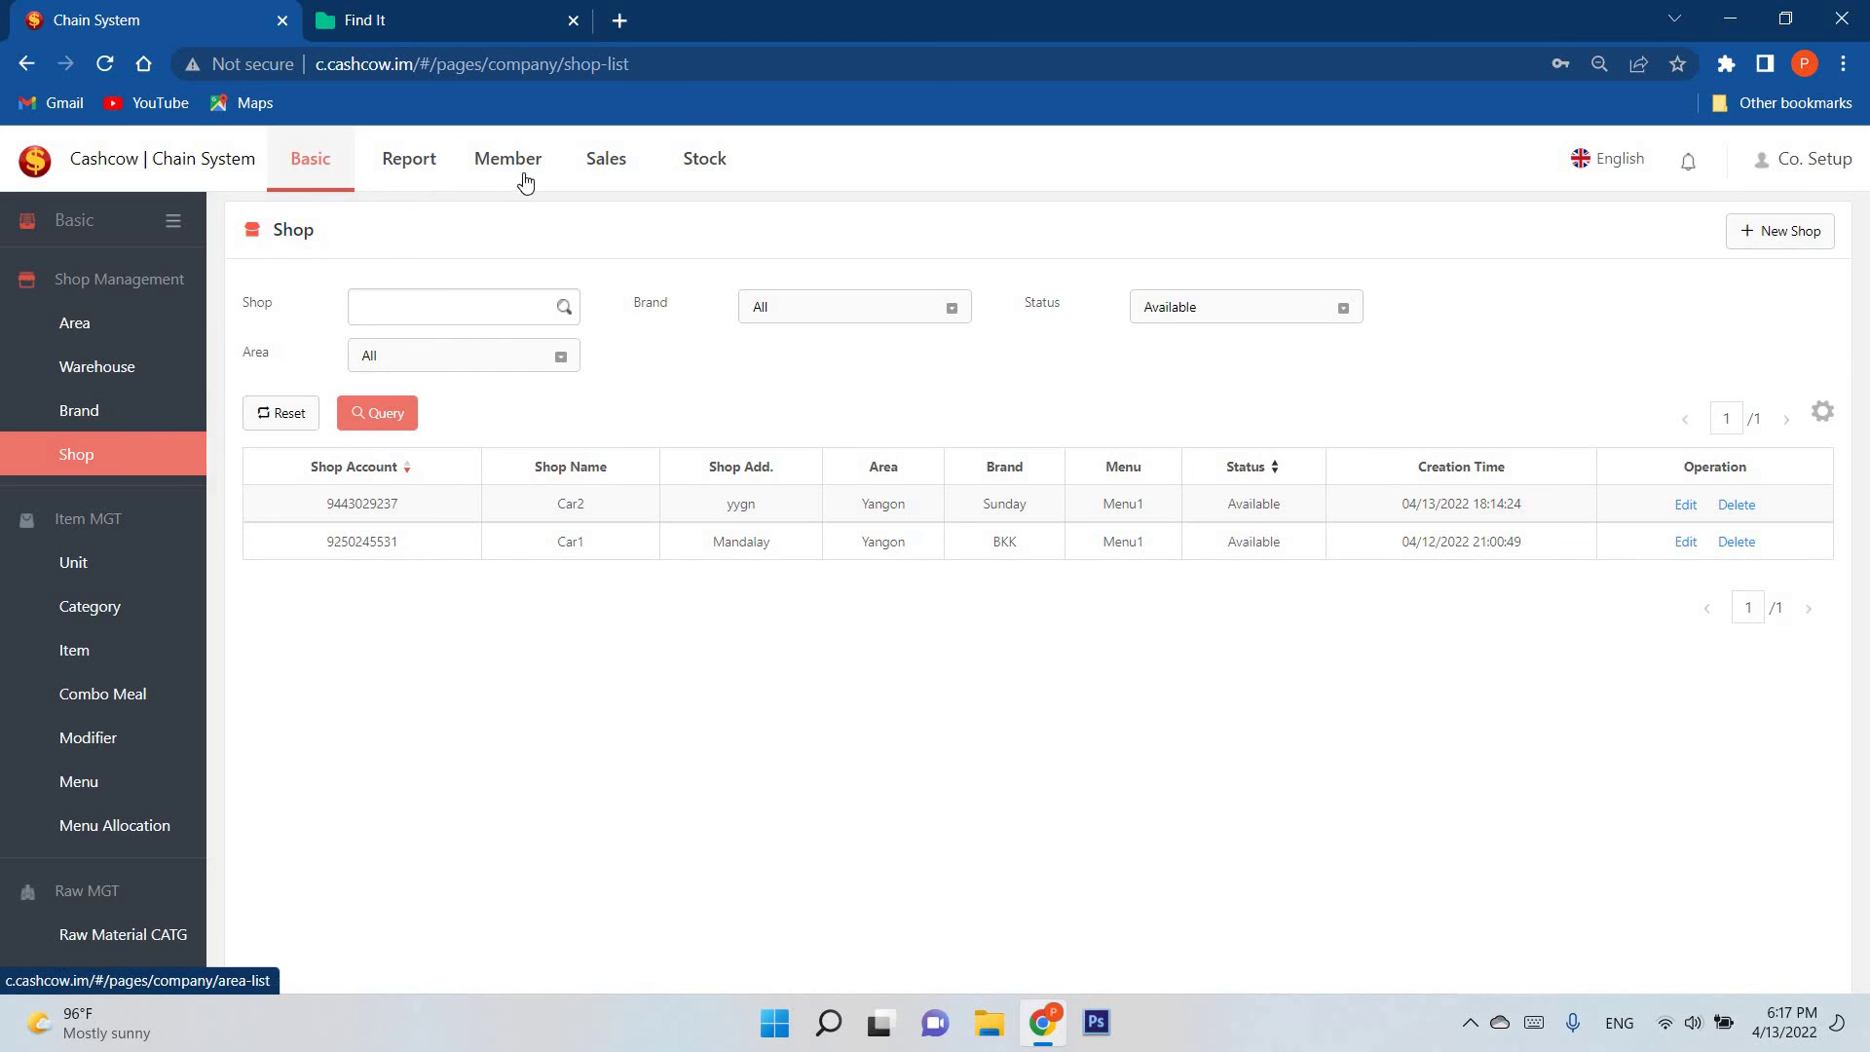
pyautogui.click(528, 177)
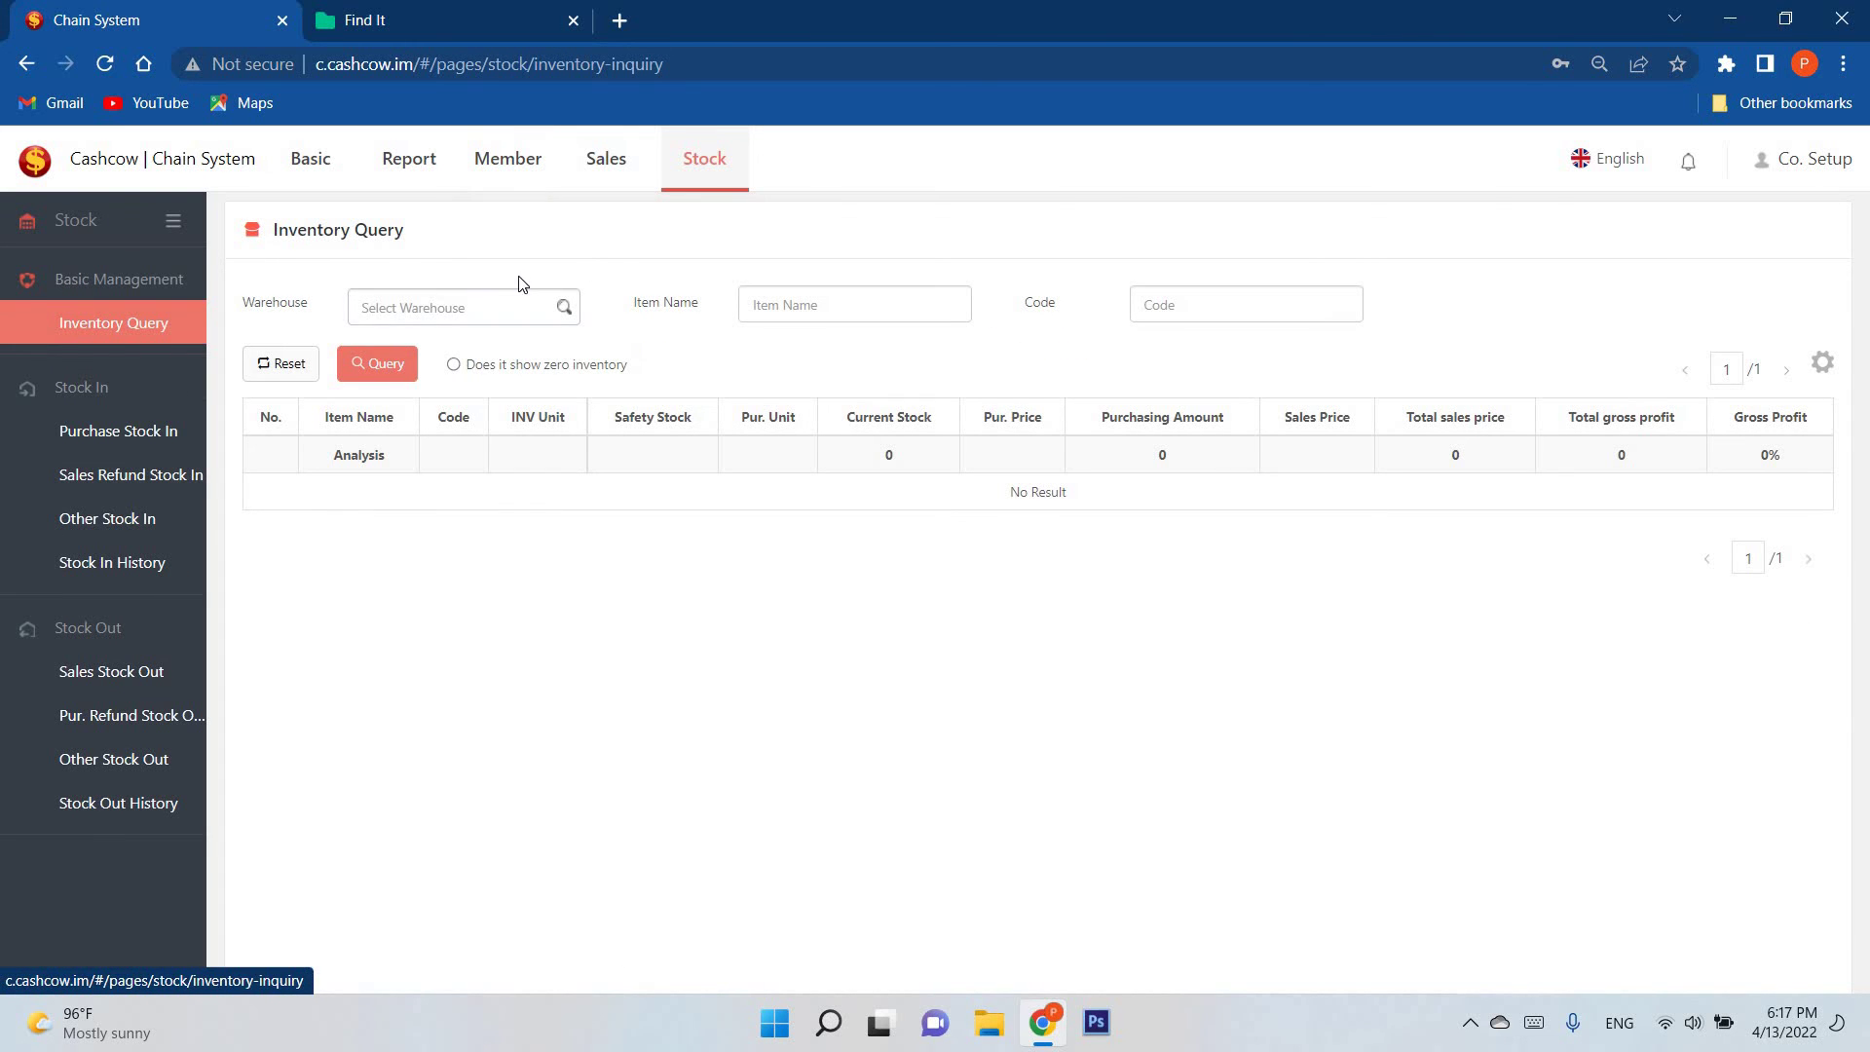
pyautogui.click(404, 161)
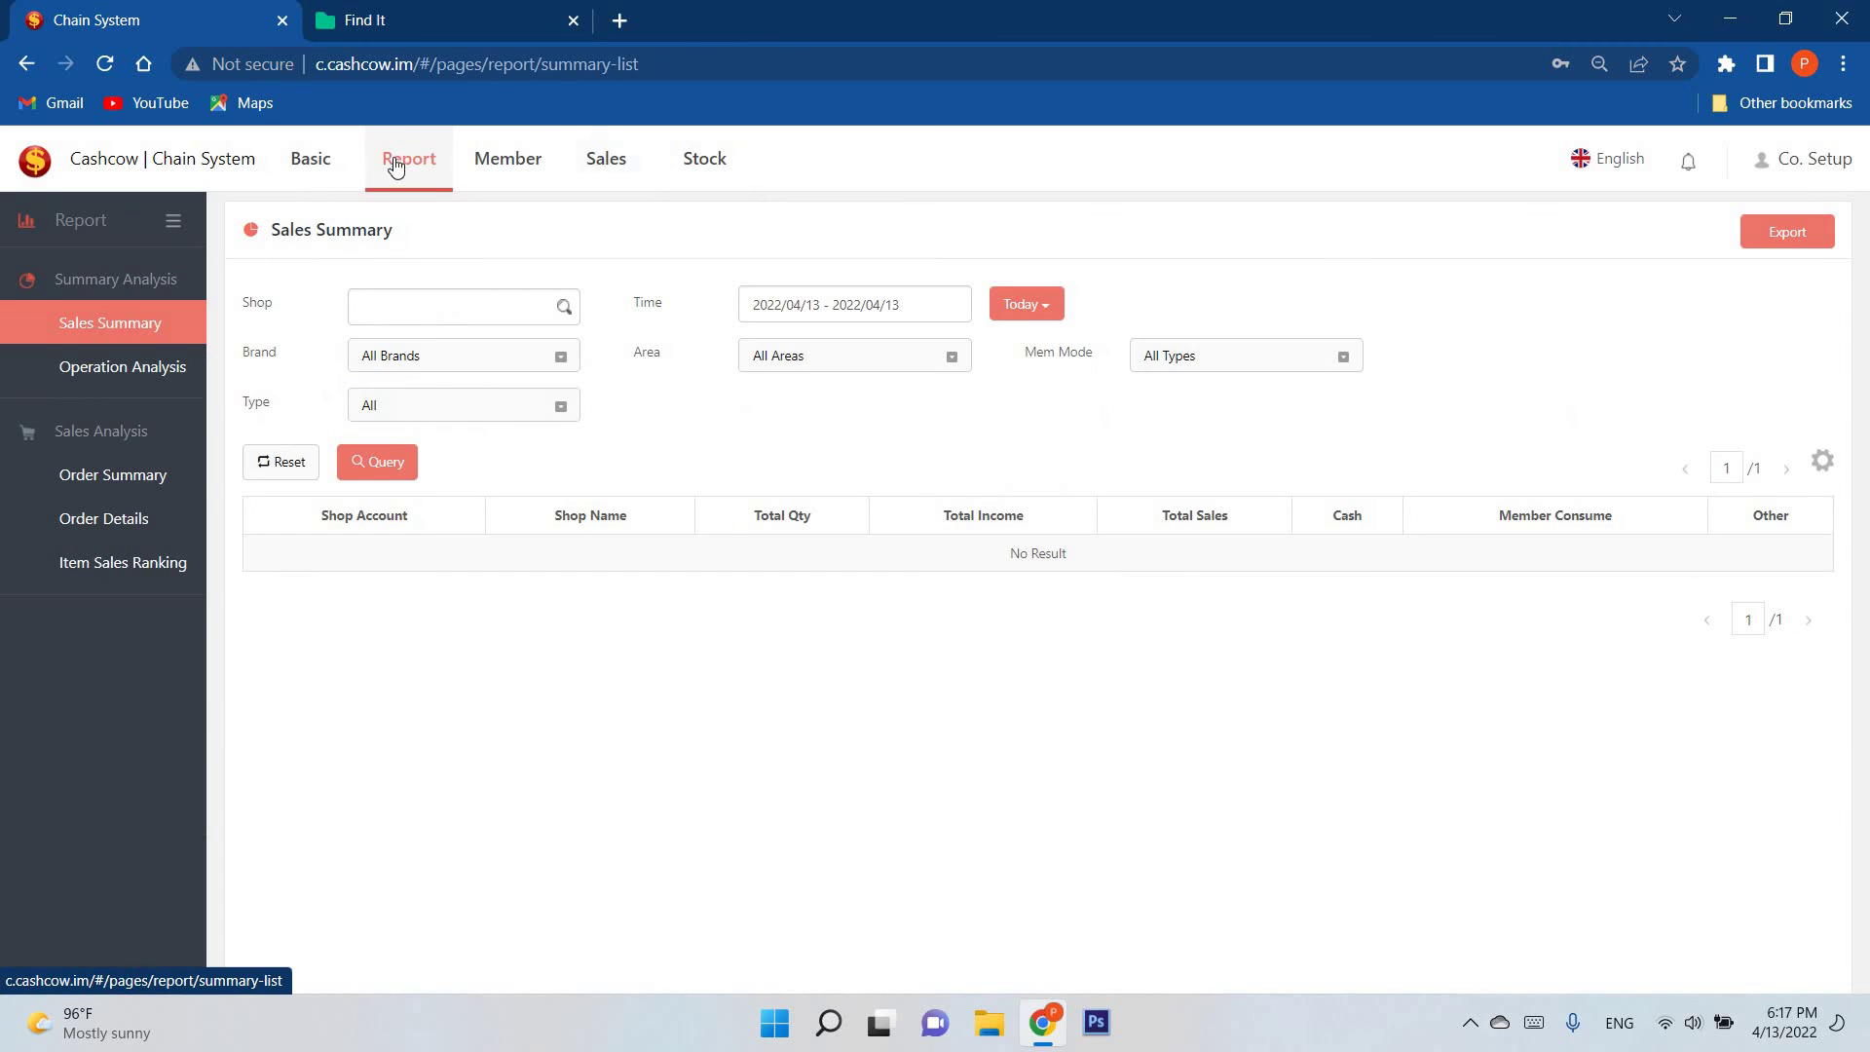
pyautogui.click(503, 161)
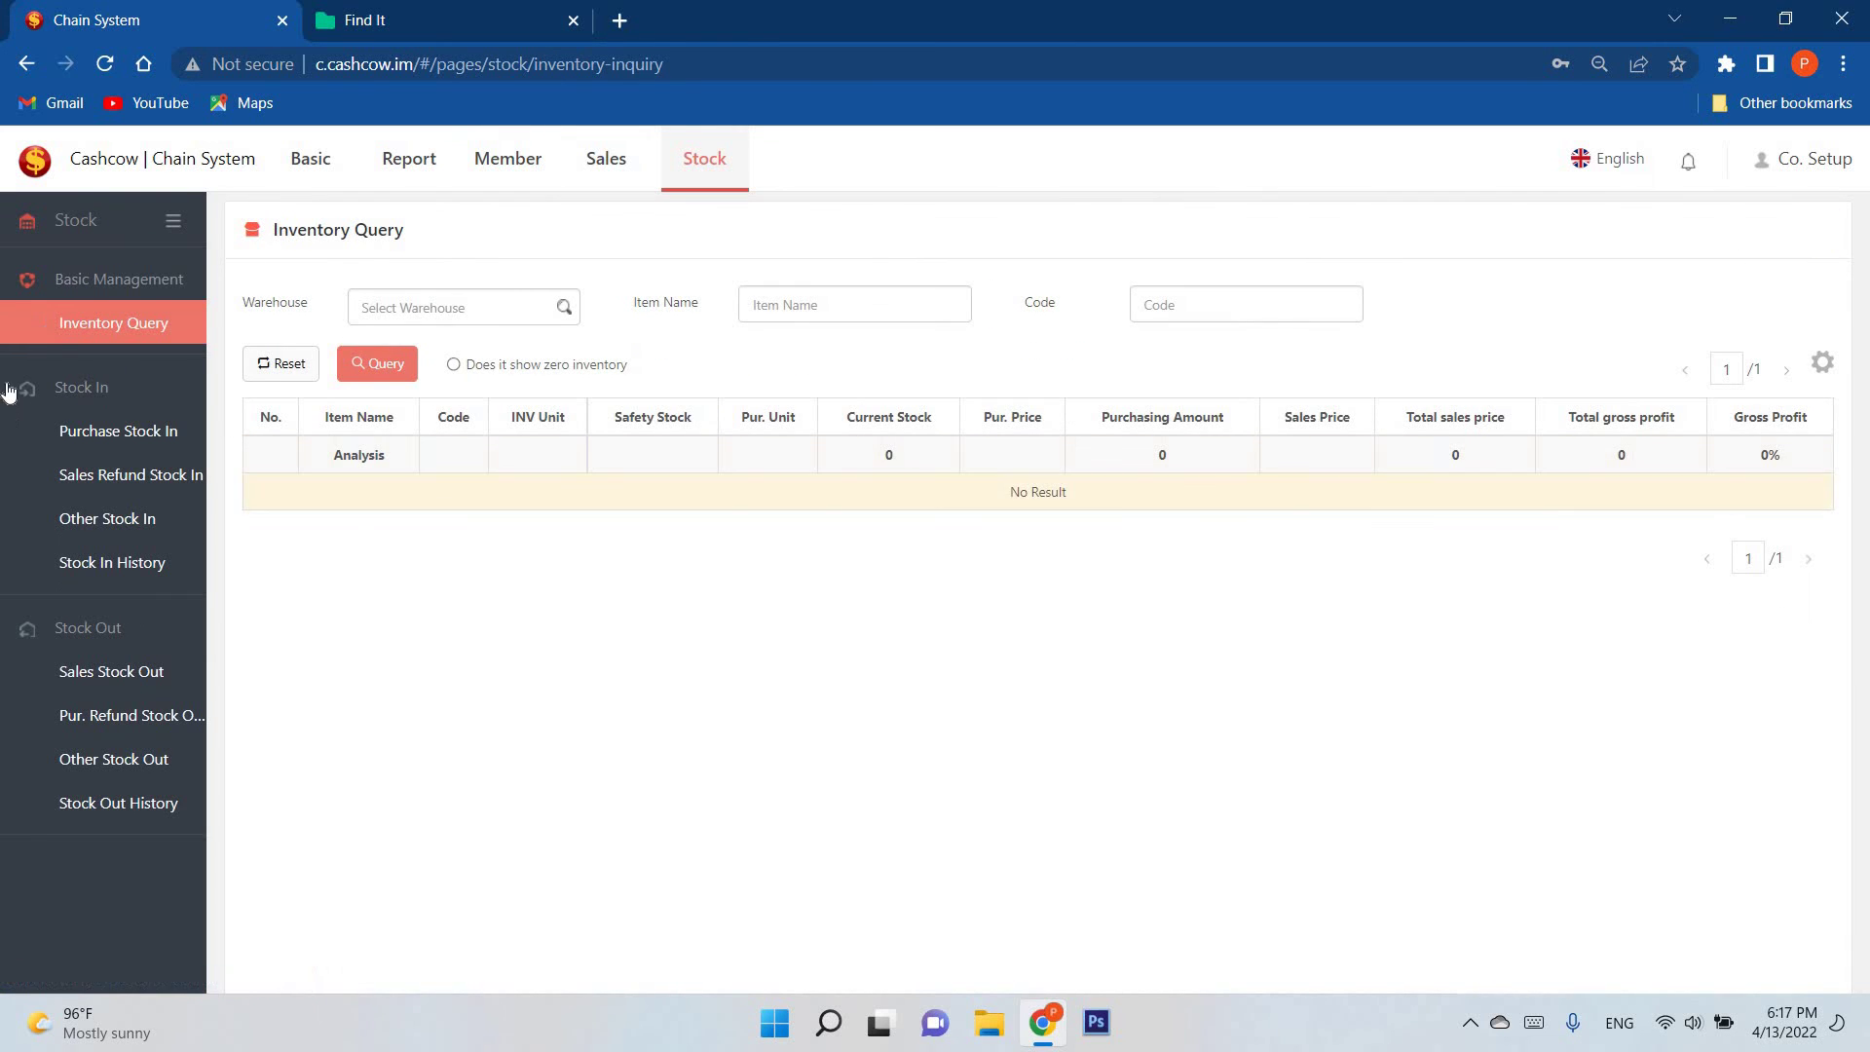
pyautogui.click(312, 160)
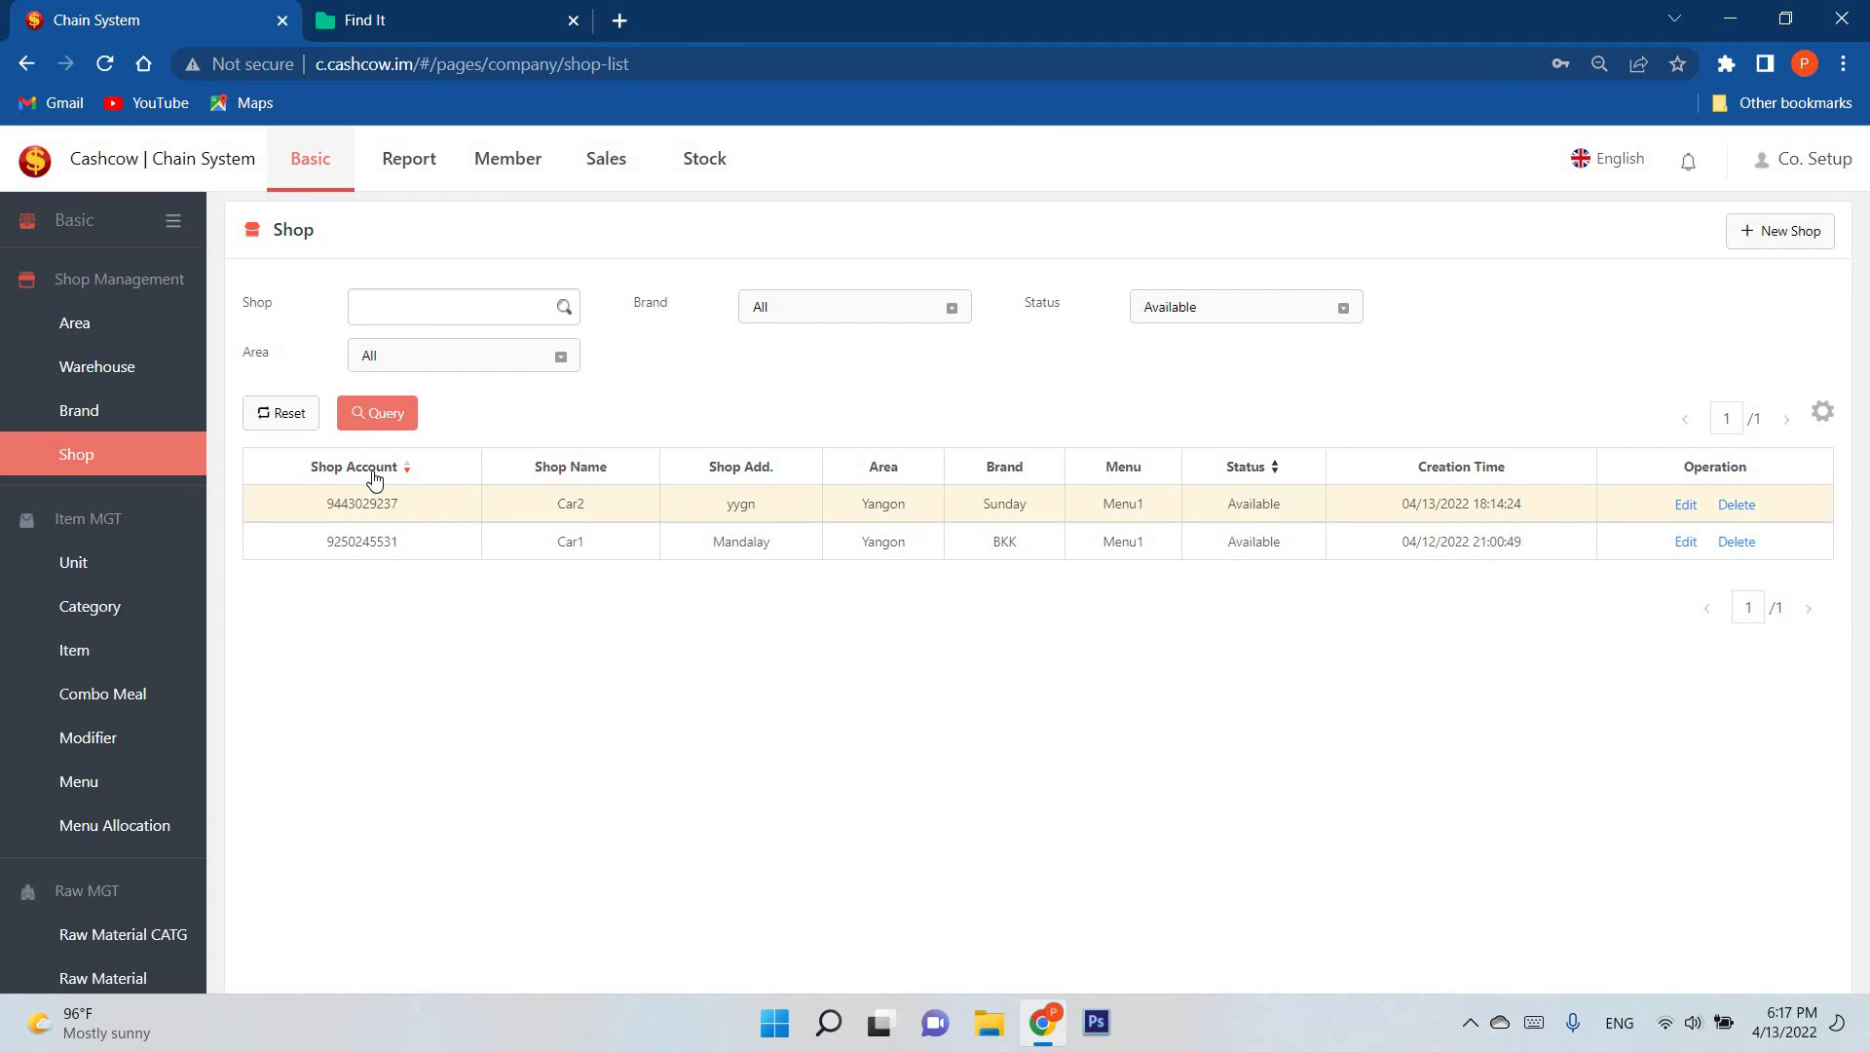
# Step: Edit Car2's shop, confirm its menu stays Menu1, then view the Strawberry Cake item
pyautogui.click(1685, 504)
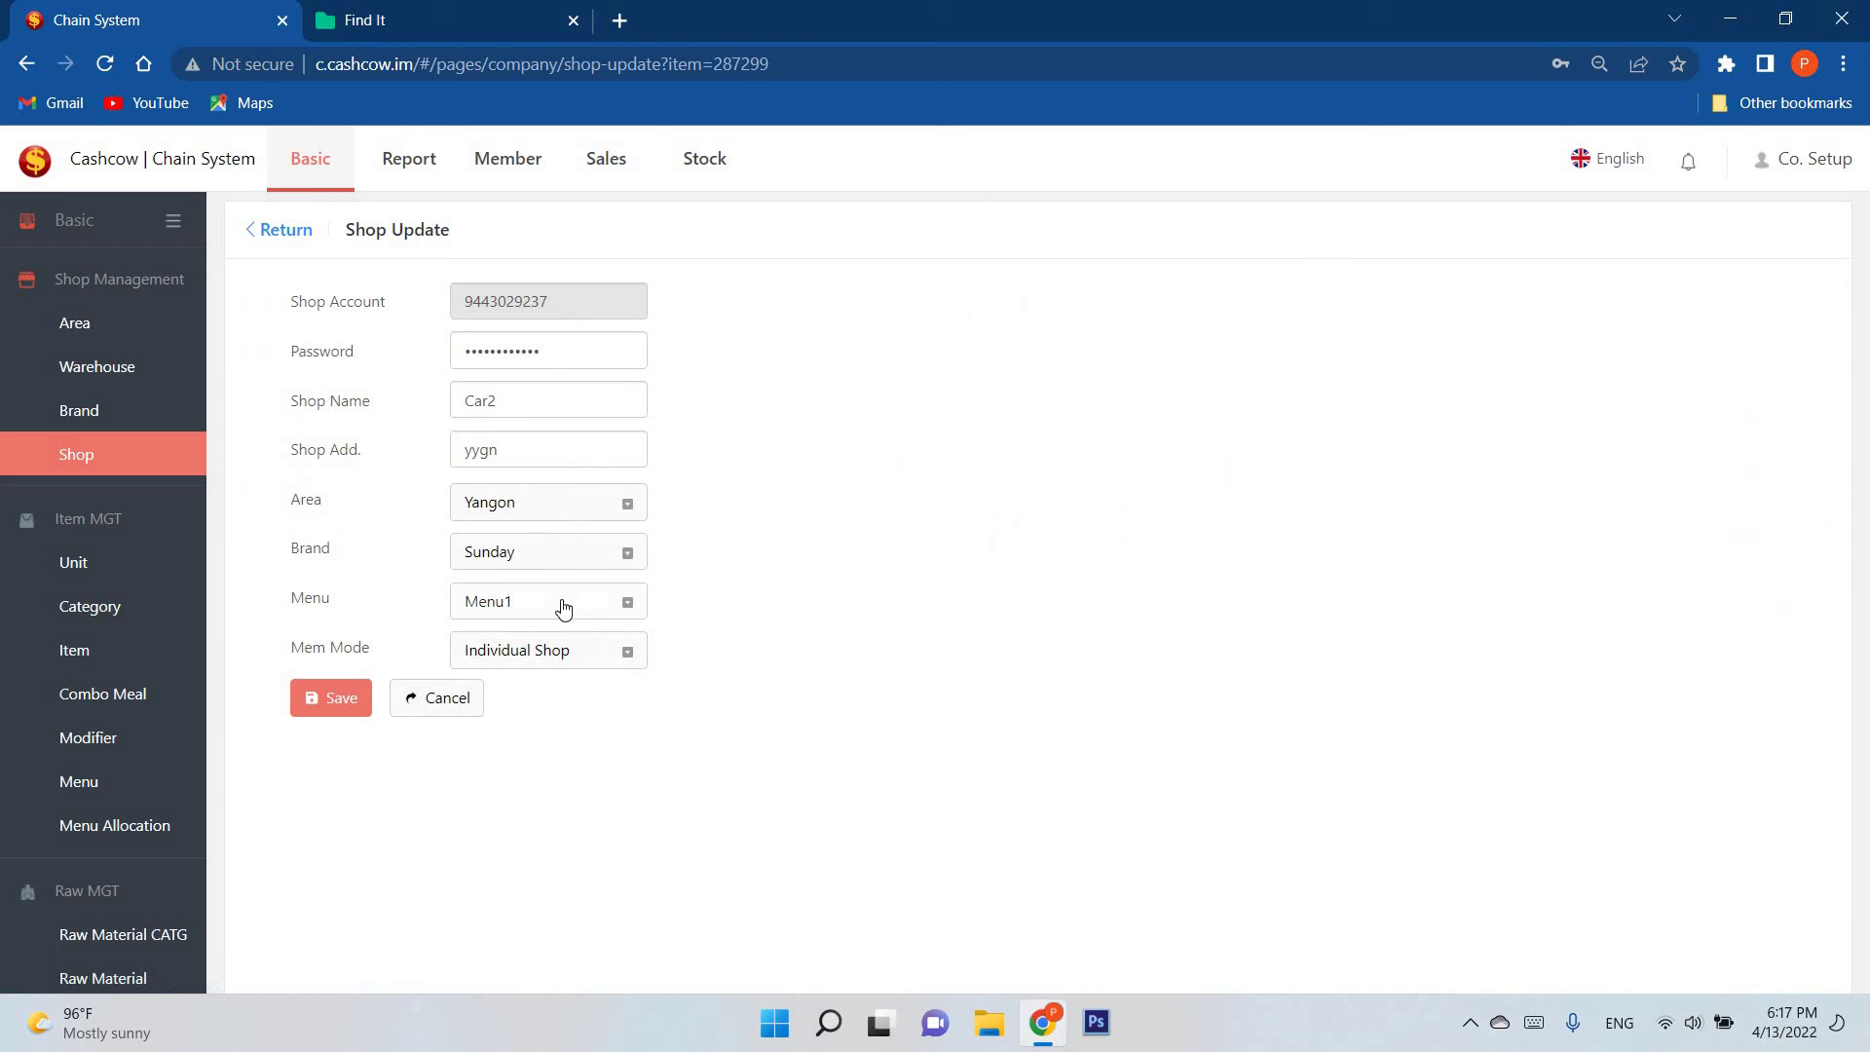
pyautogui.click(568, 604)
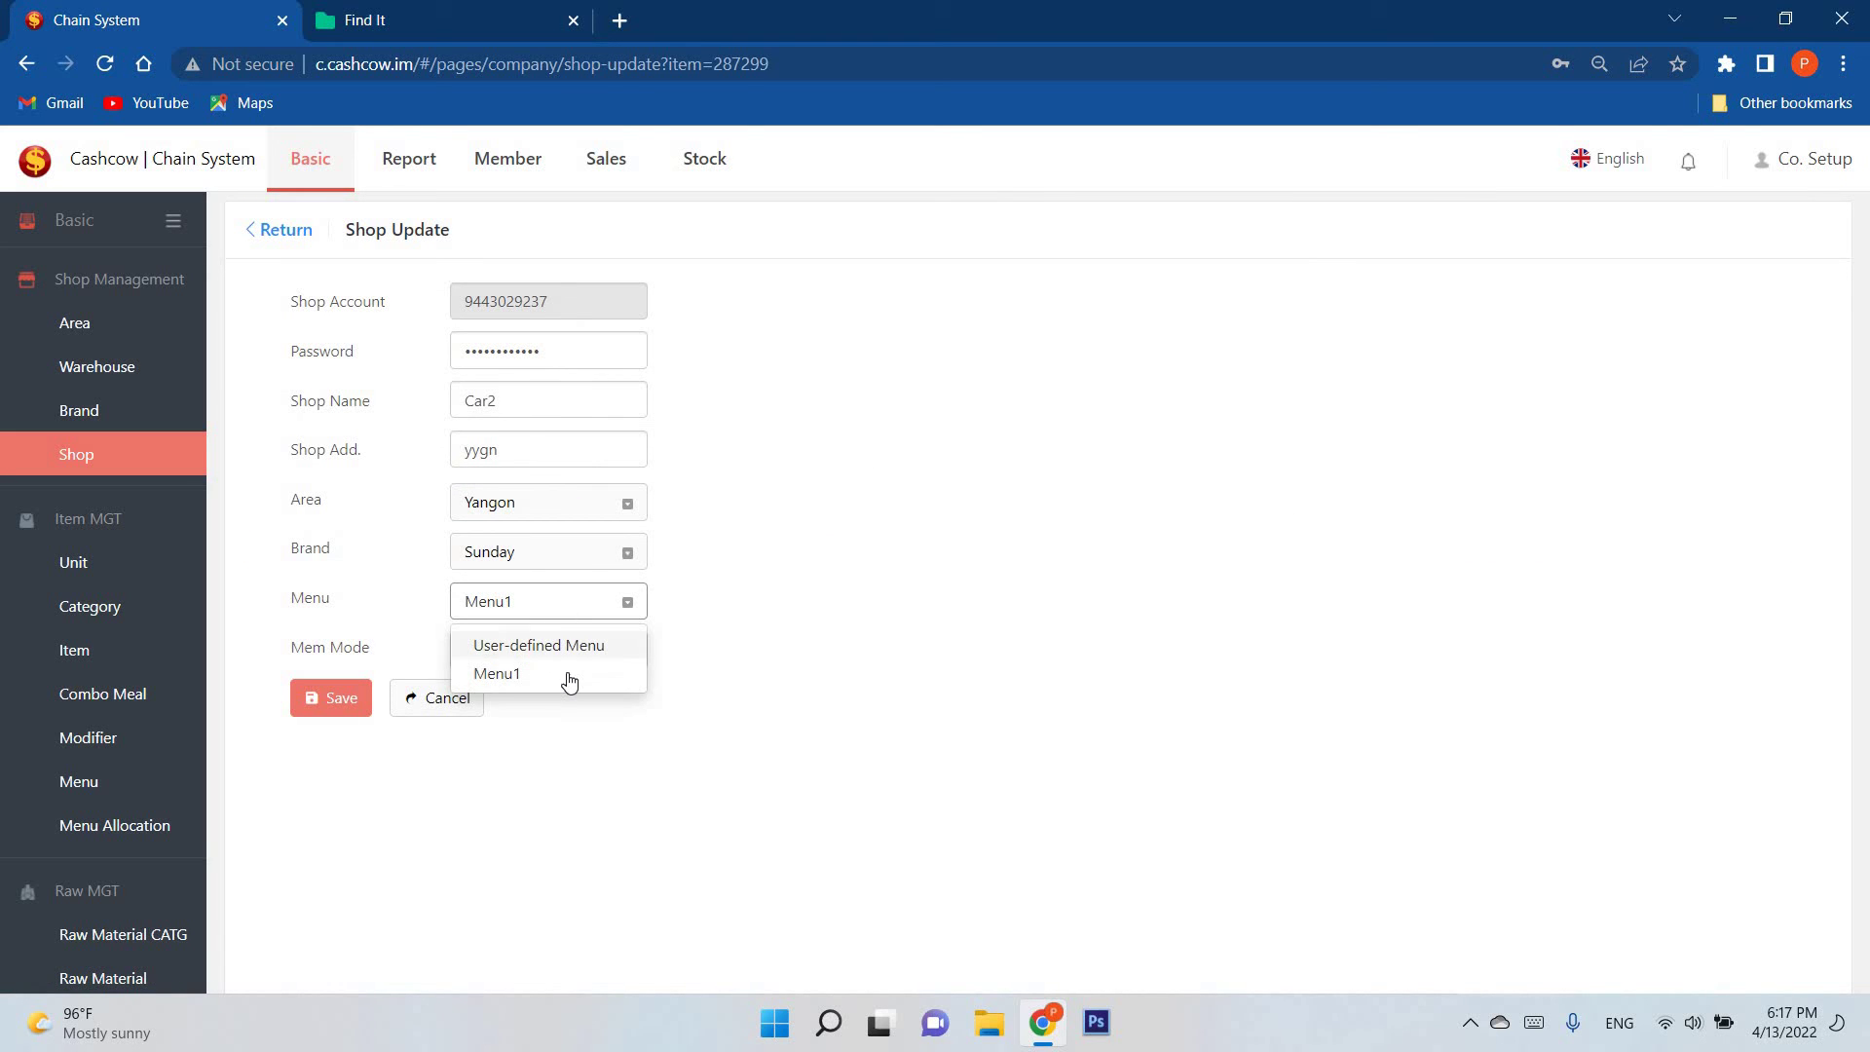
pyautogui.click(526, 604)
pyautogui.click(575, 604)
pyautogui.click(581, 643)
pyautogui.click(583, 605)
pyautogui.click(581, 675)
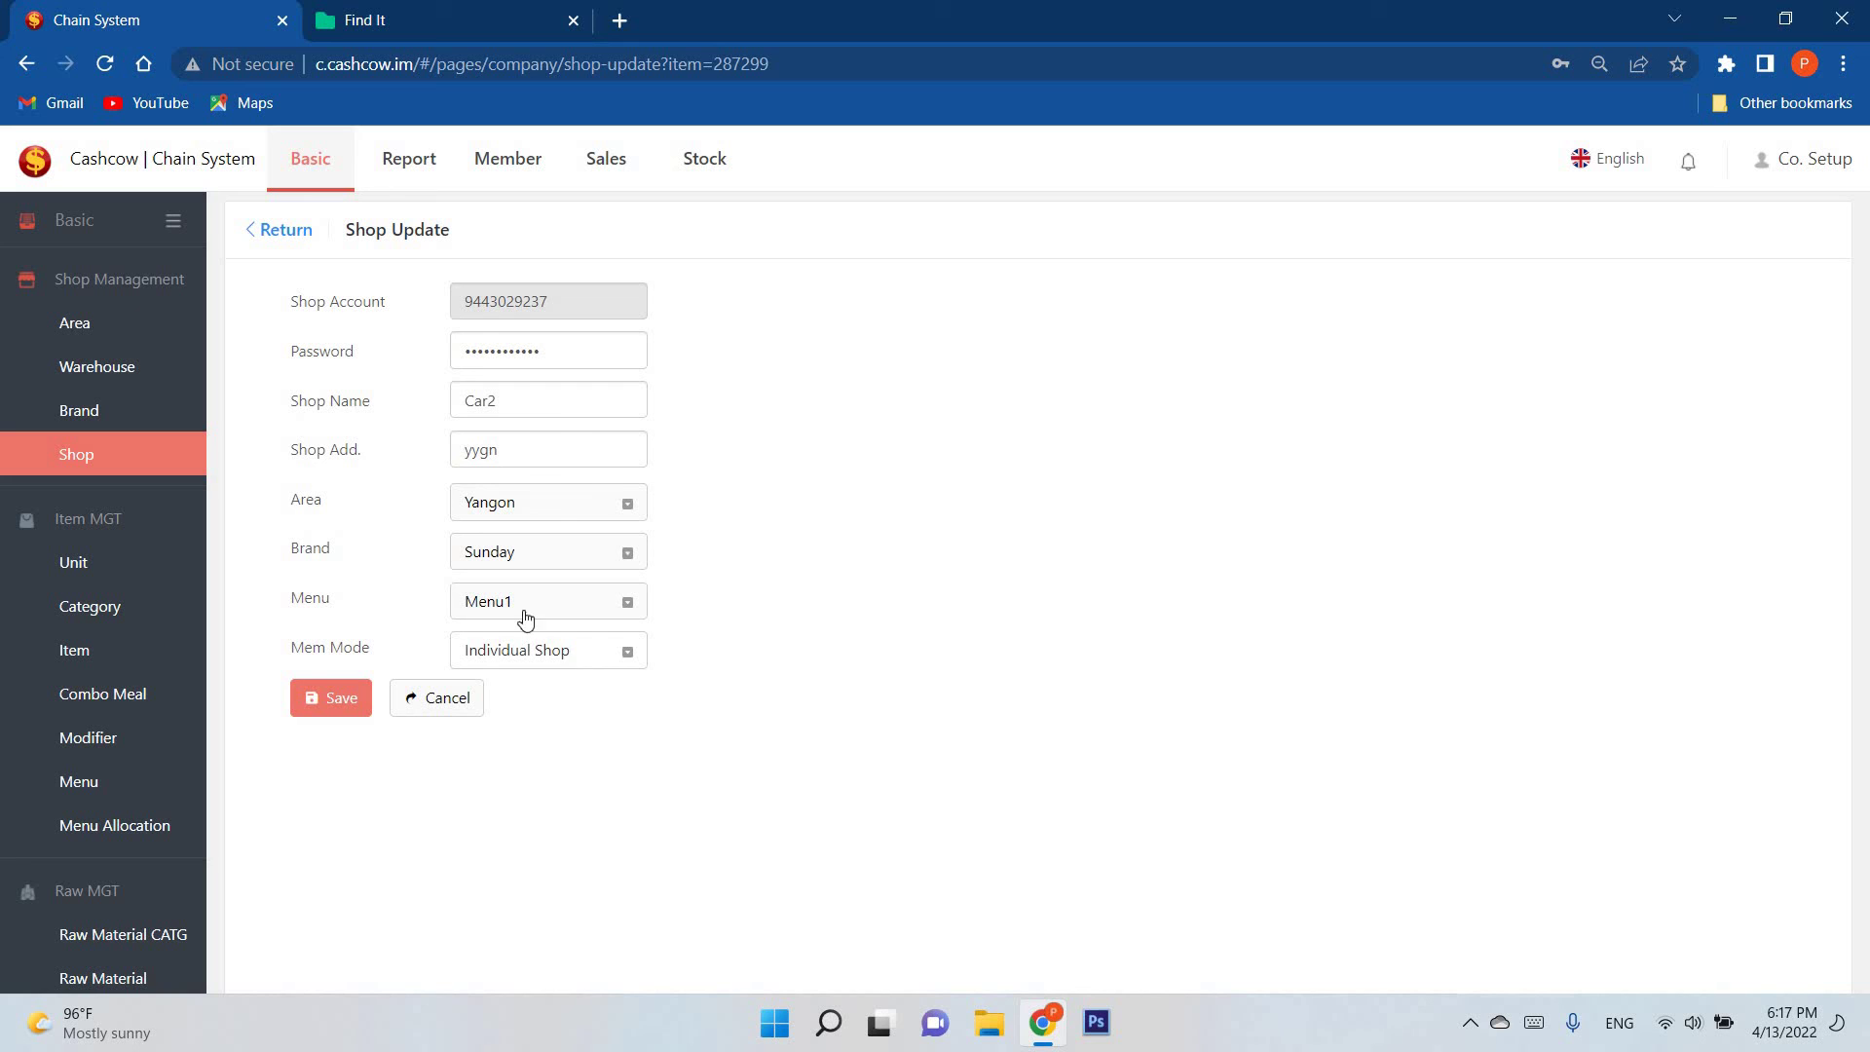
pyautogui.click(197, 659)
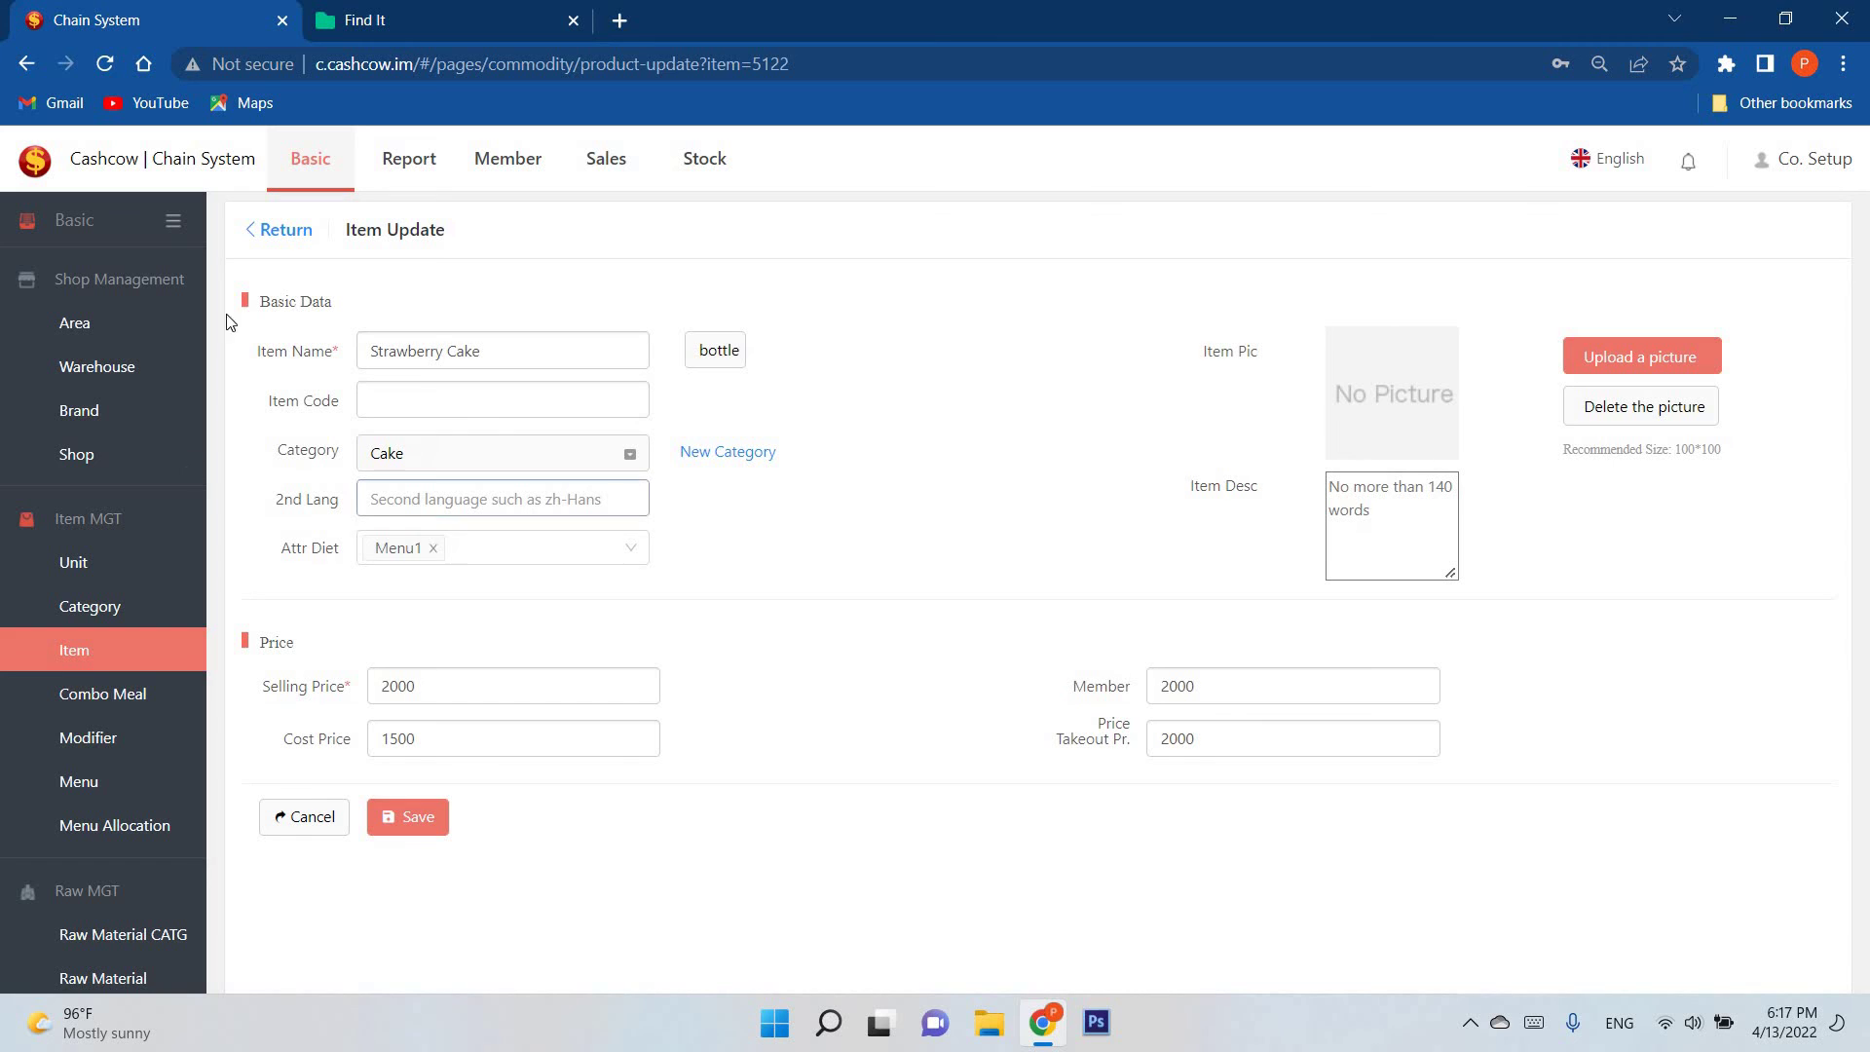
# Step: Review the Chocolate Cake item, then tag Sushi with Menu1
pyautogui.hotkey('alt', 'Left')
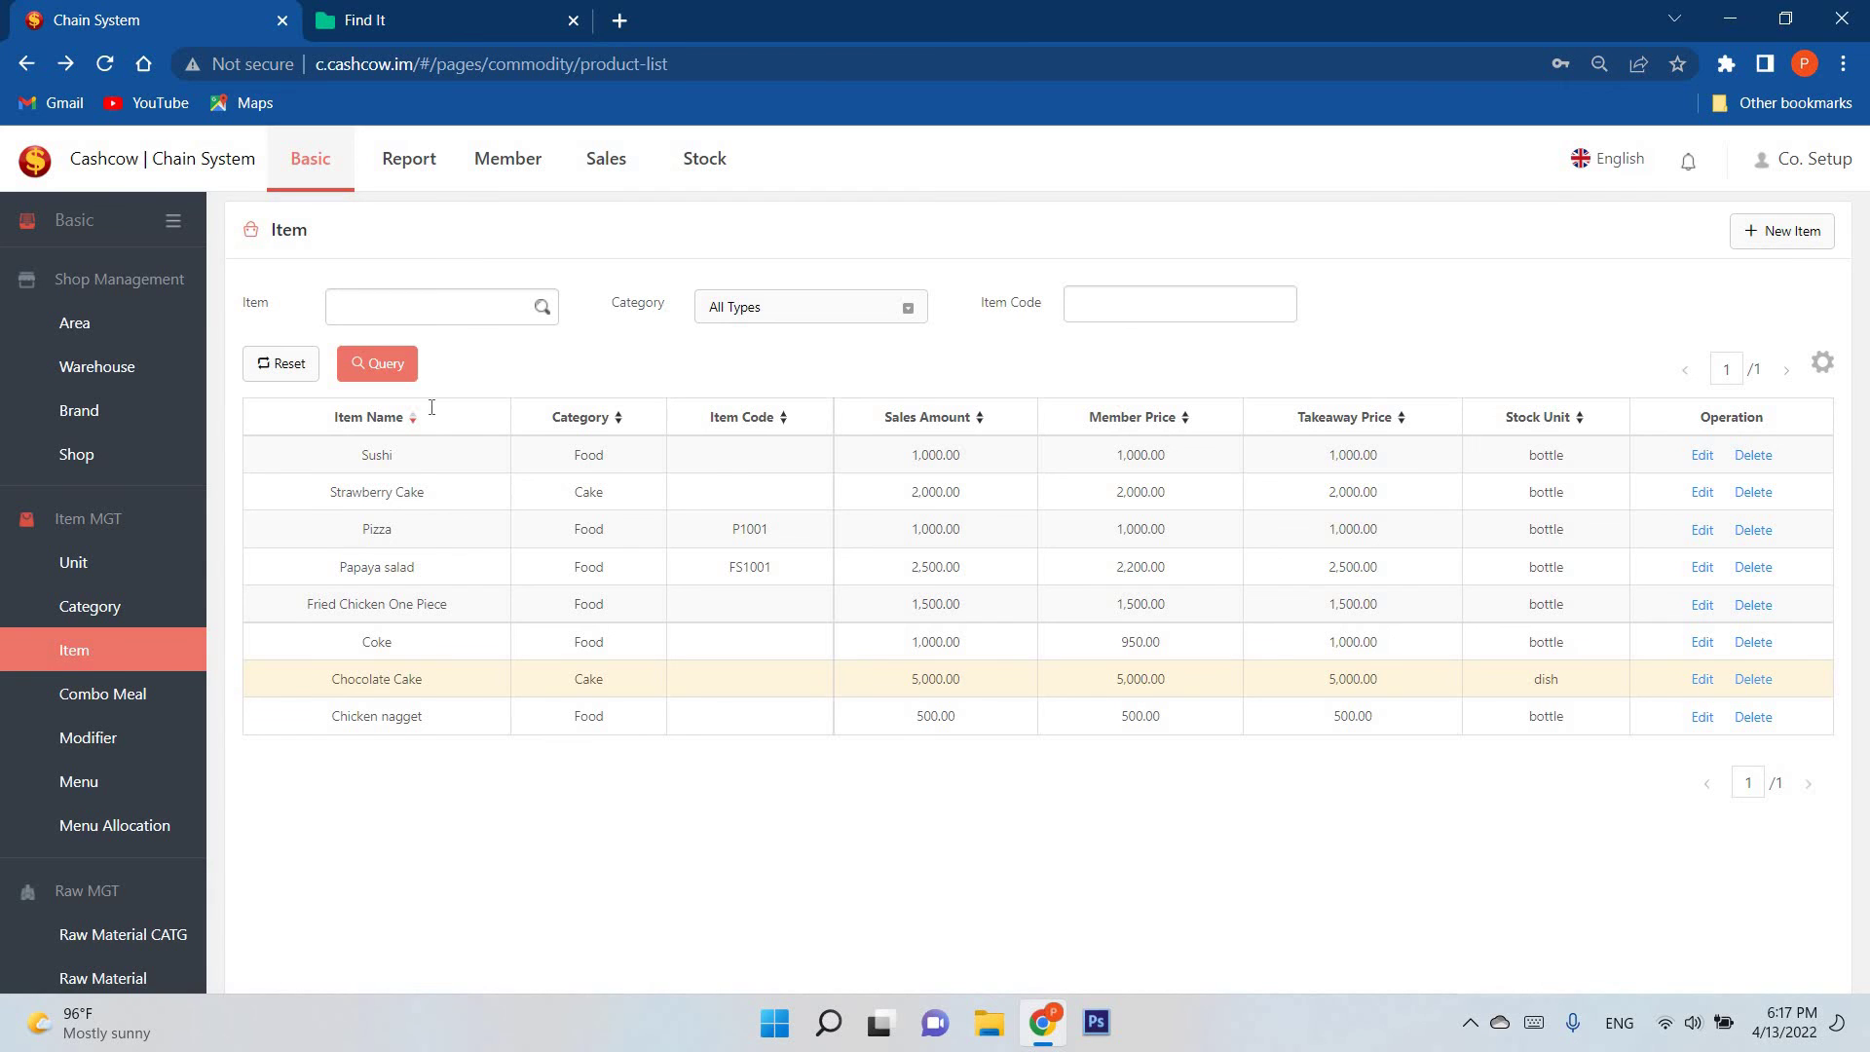
pyautogui.click(299, 230)
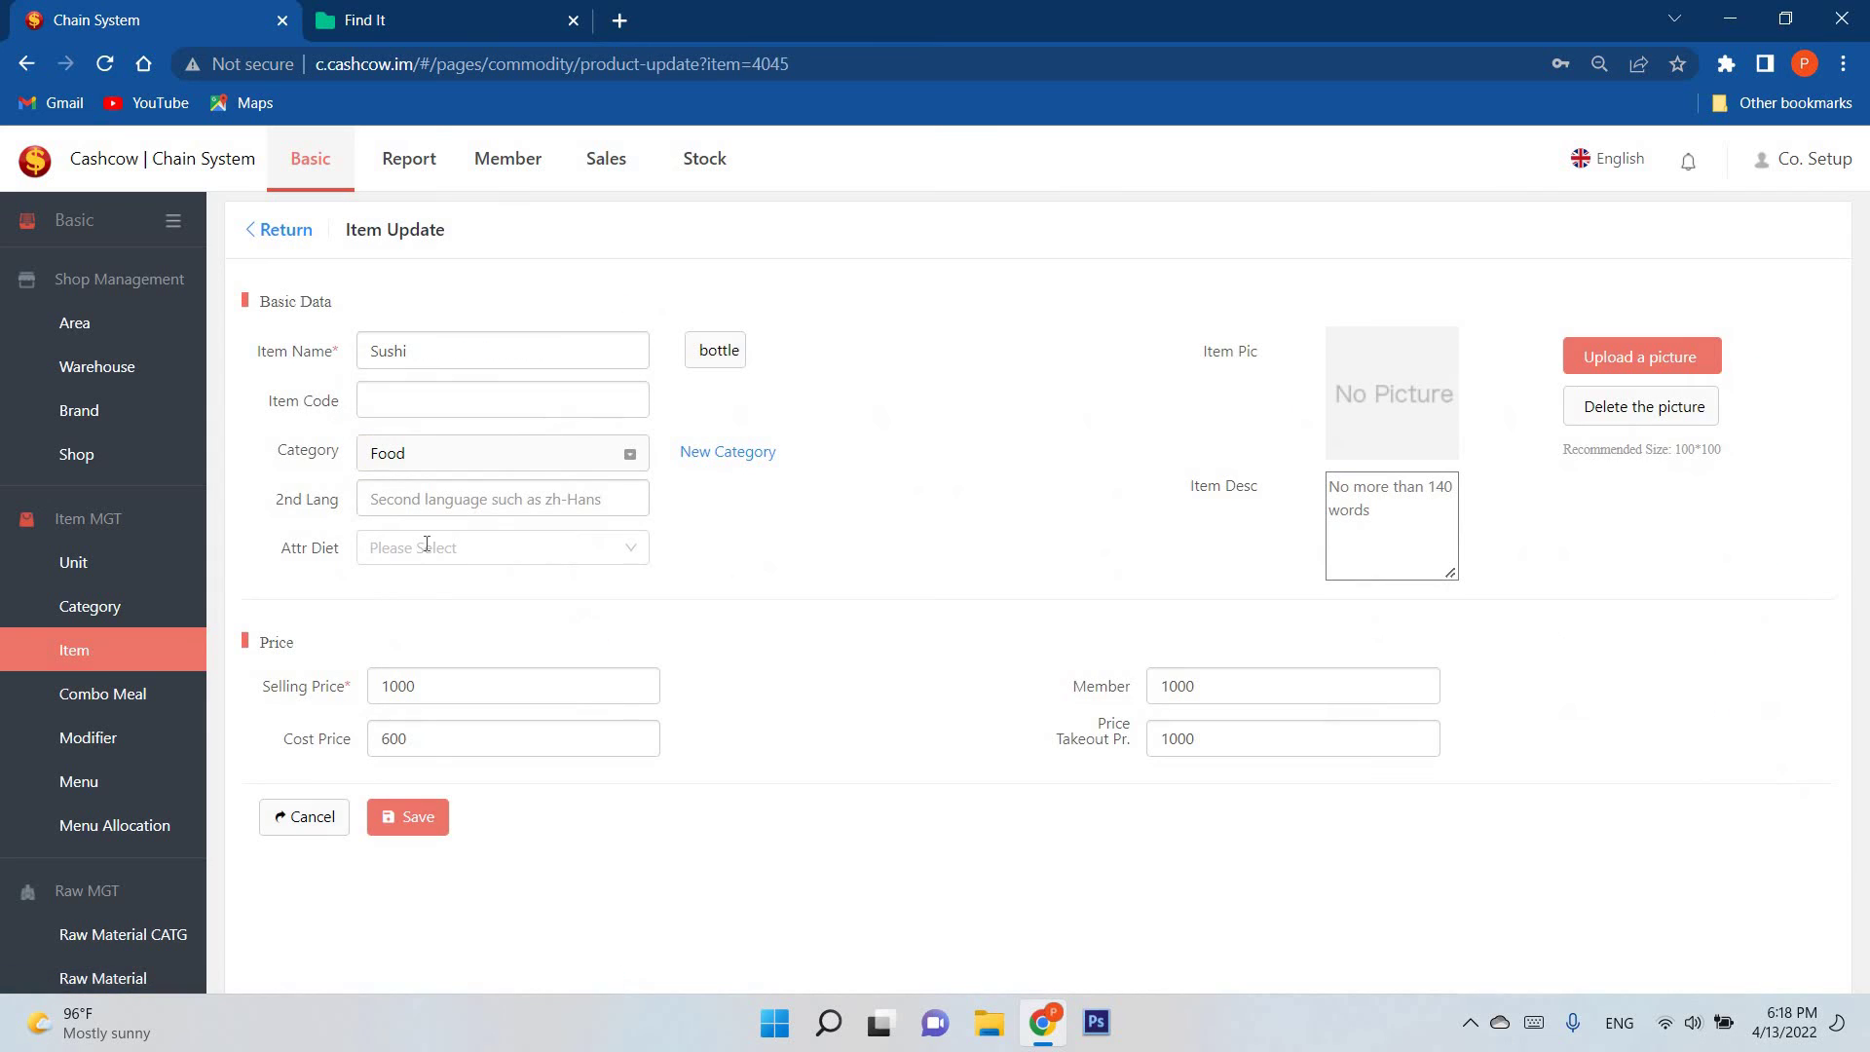
pyautogui.click(597, 548)
pyautogui.click(331, 288)
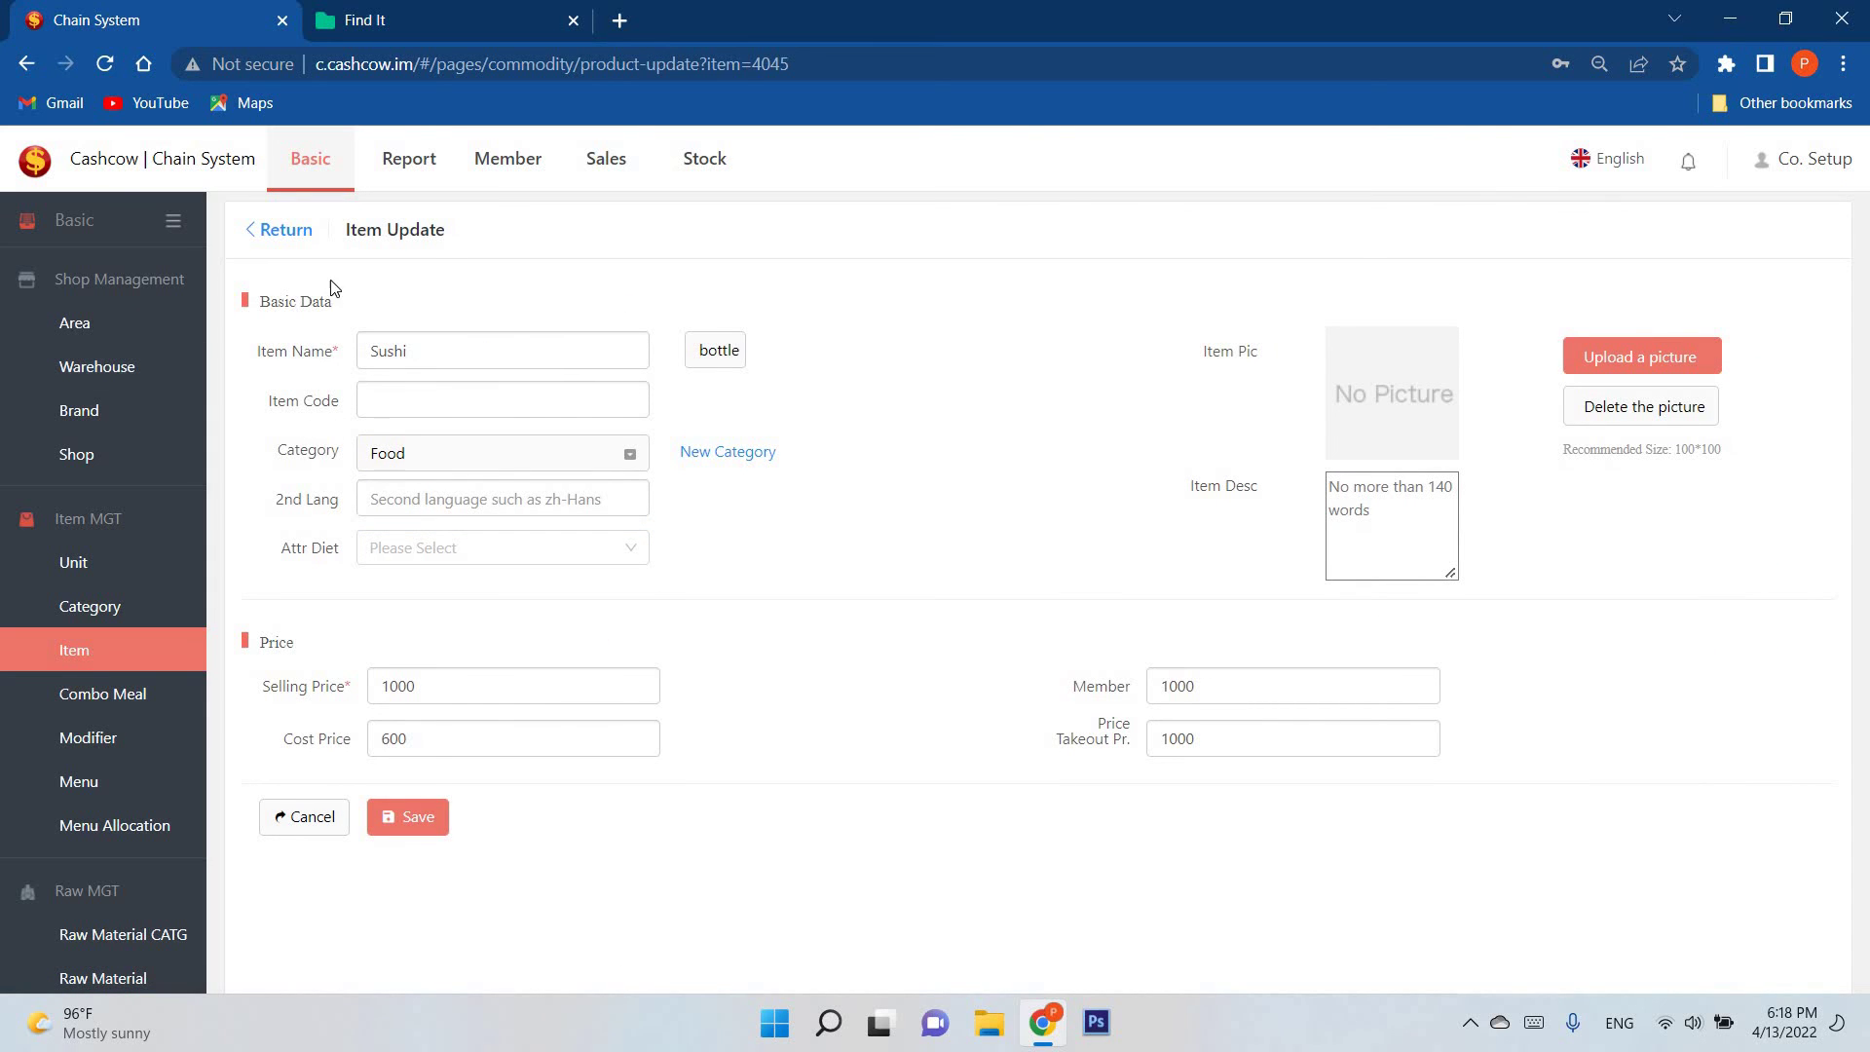
pyautogui.click(531, 556)
pyautogui.click(506, 587)
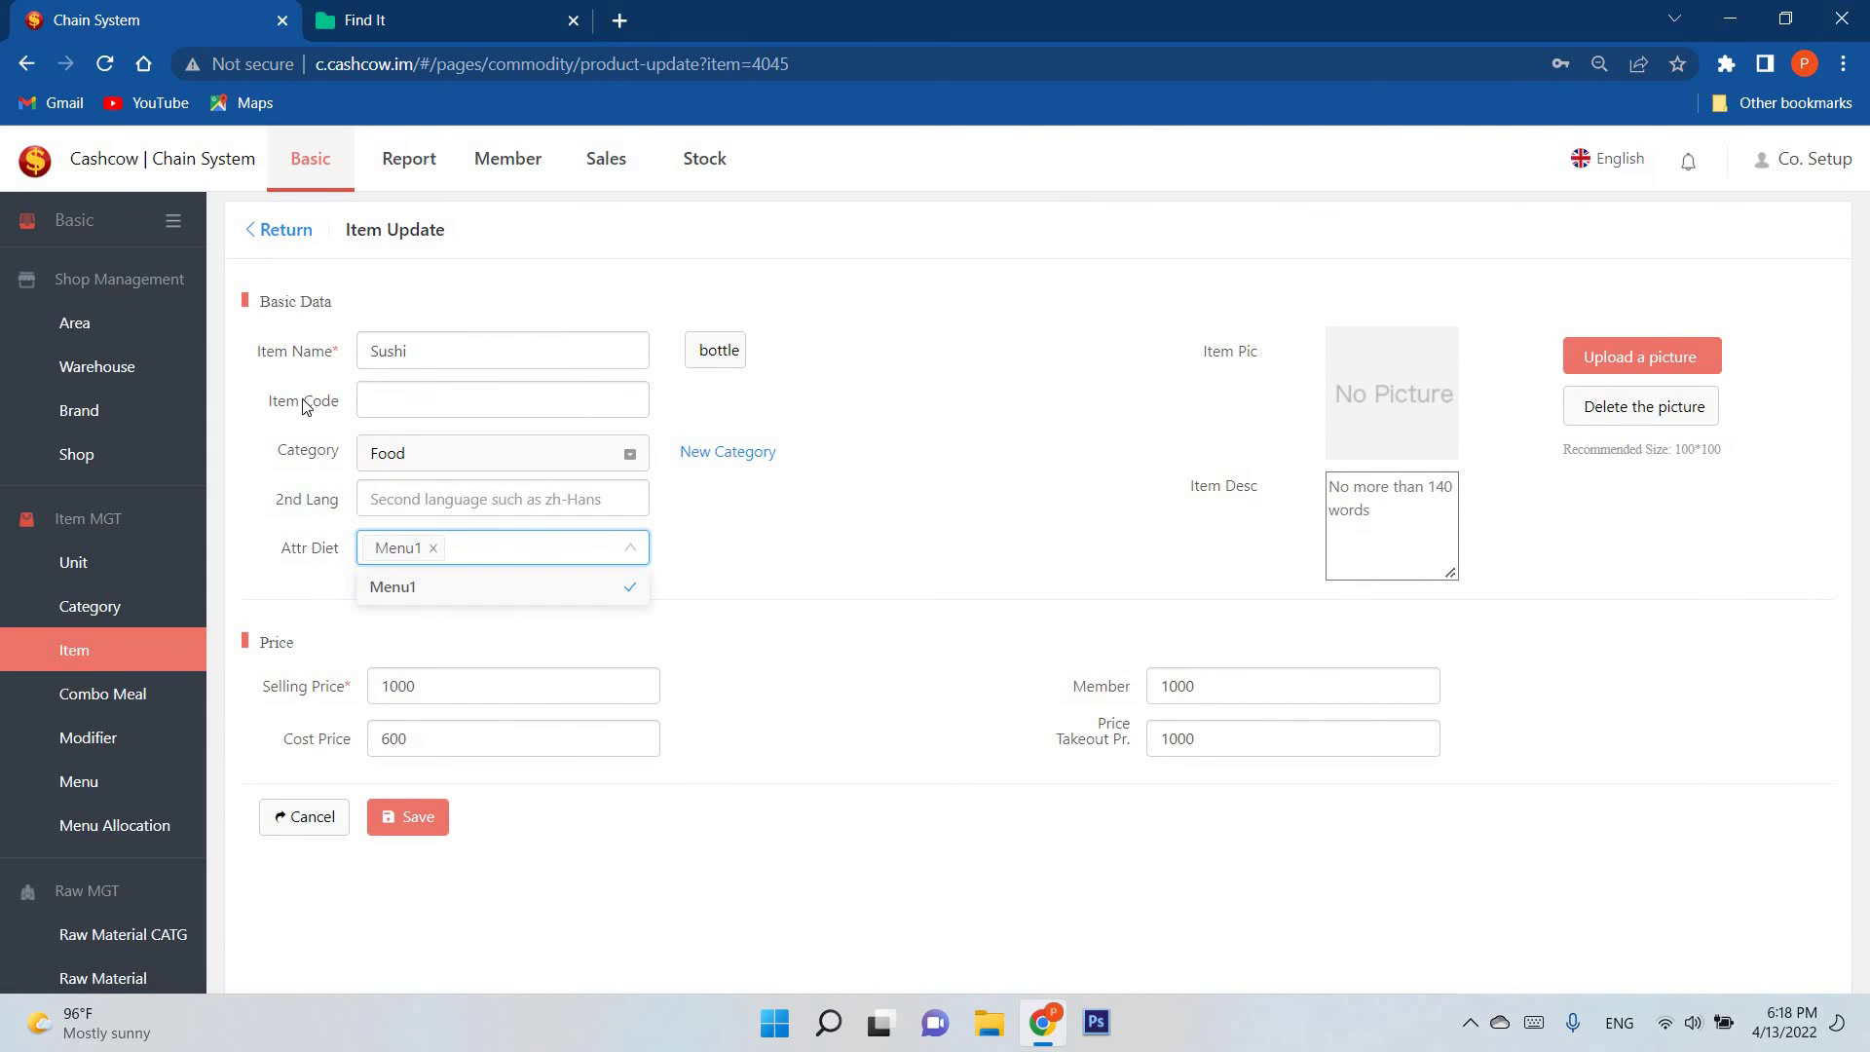
# Step: Return to the Shop list showing Car2 and Car1 on Menu1
pyautogui.click(121, 454)
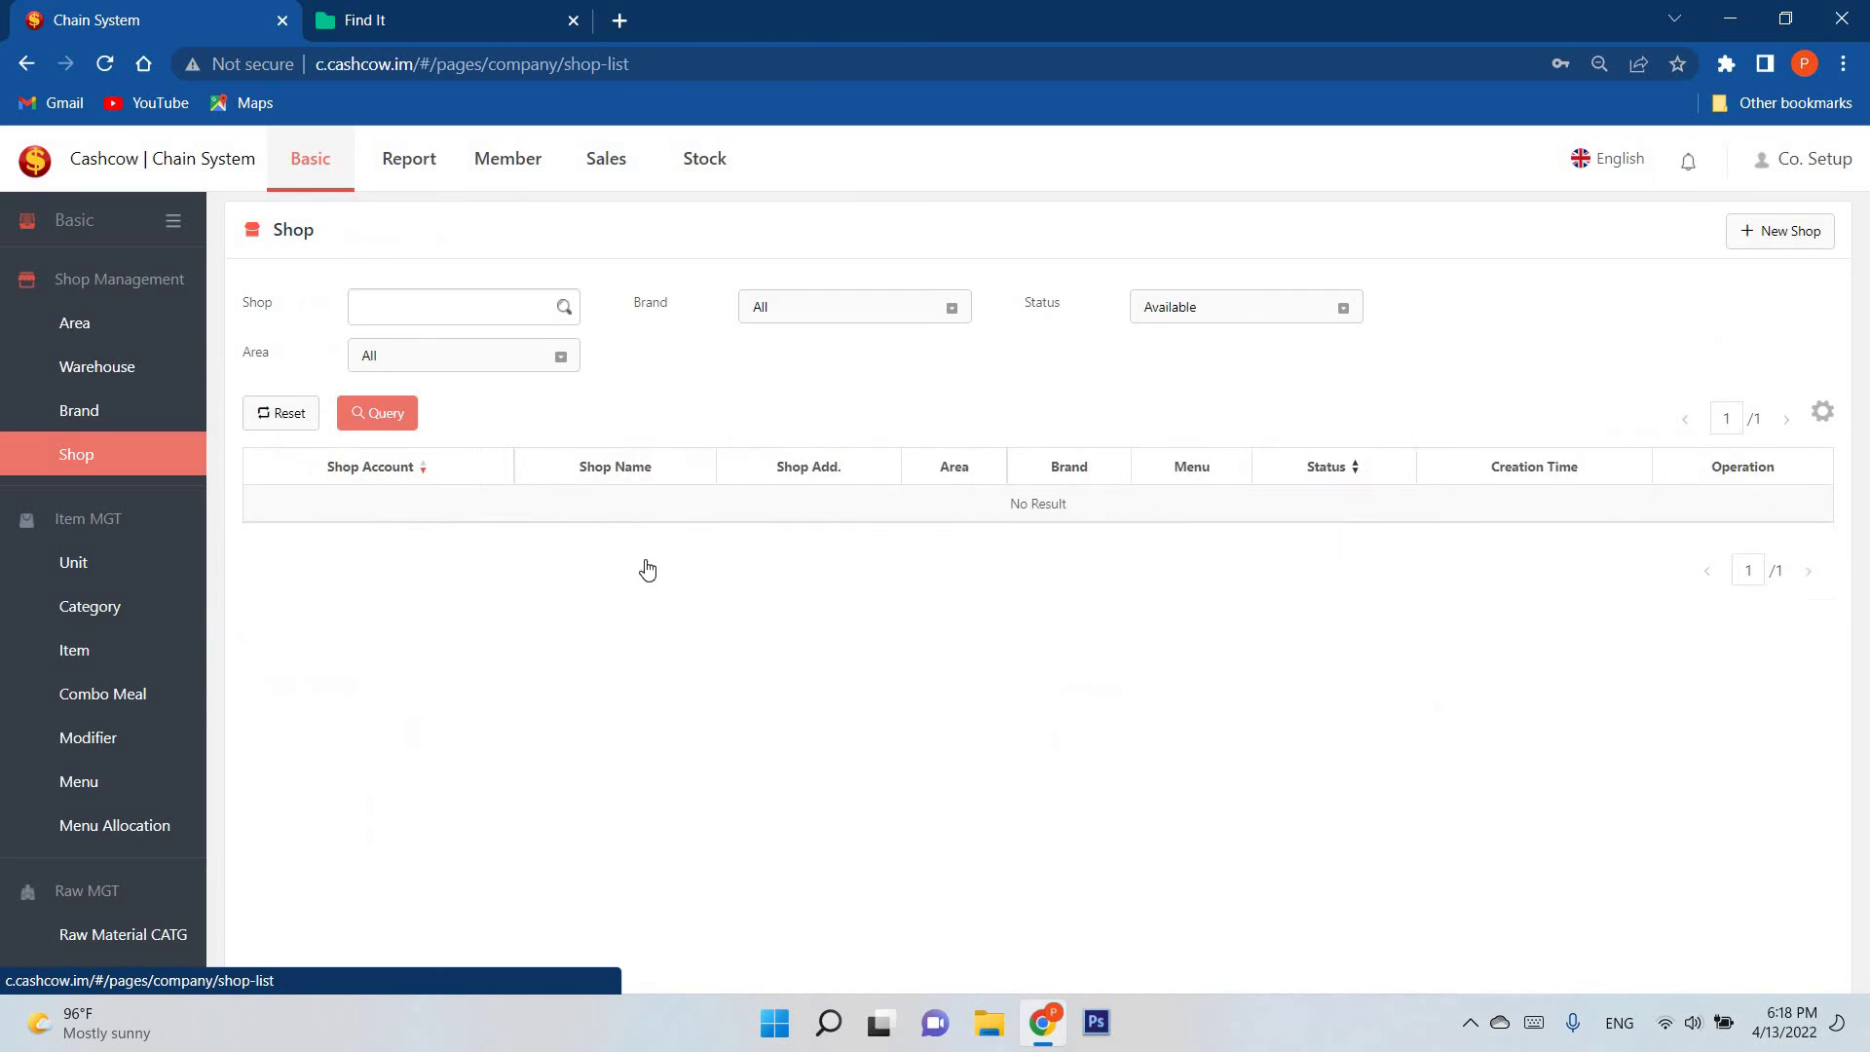
pyautogui.click(408, 512)
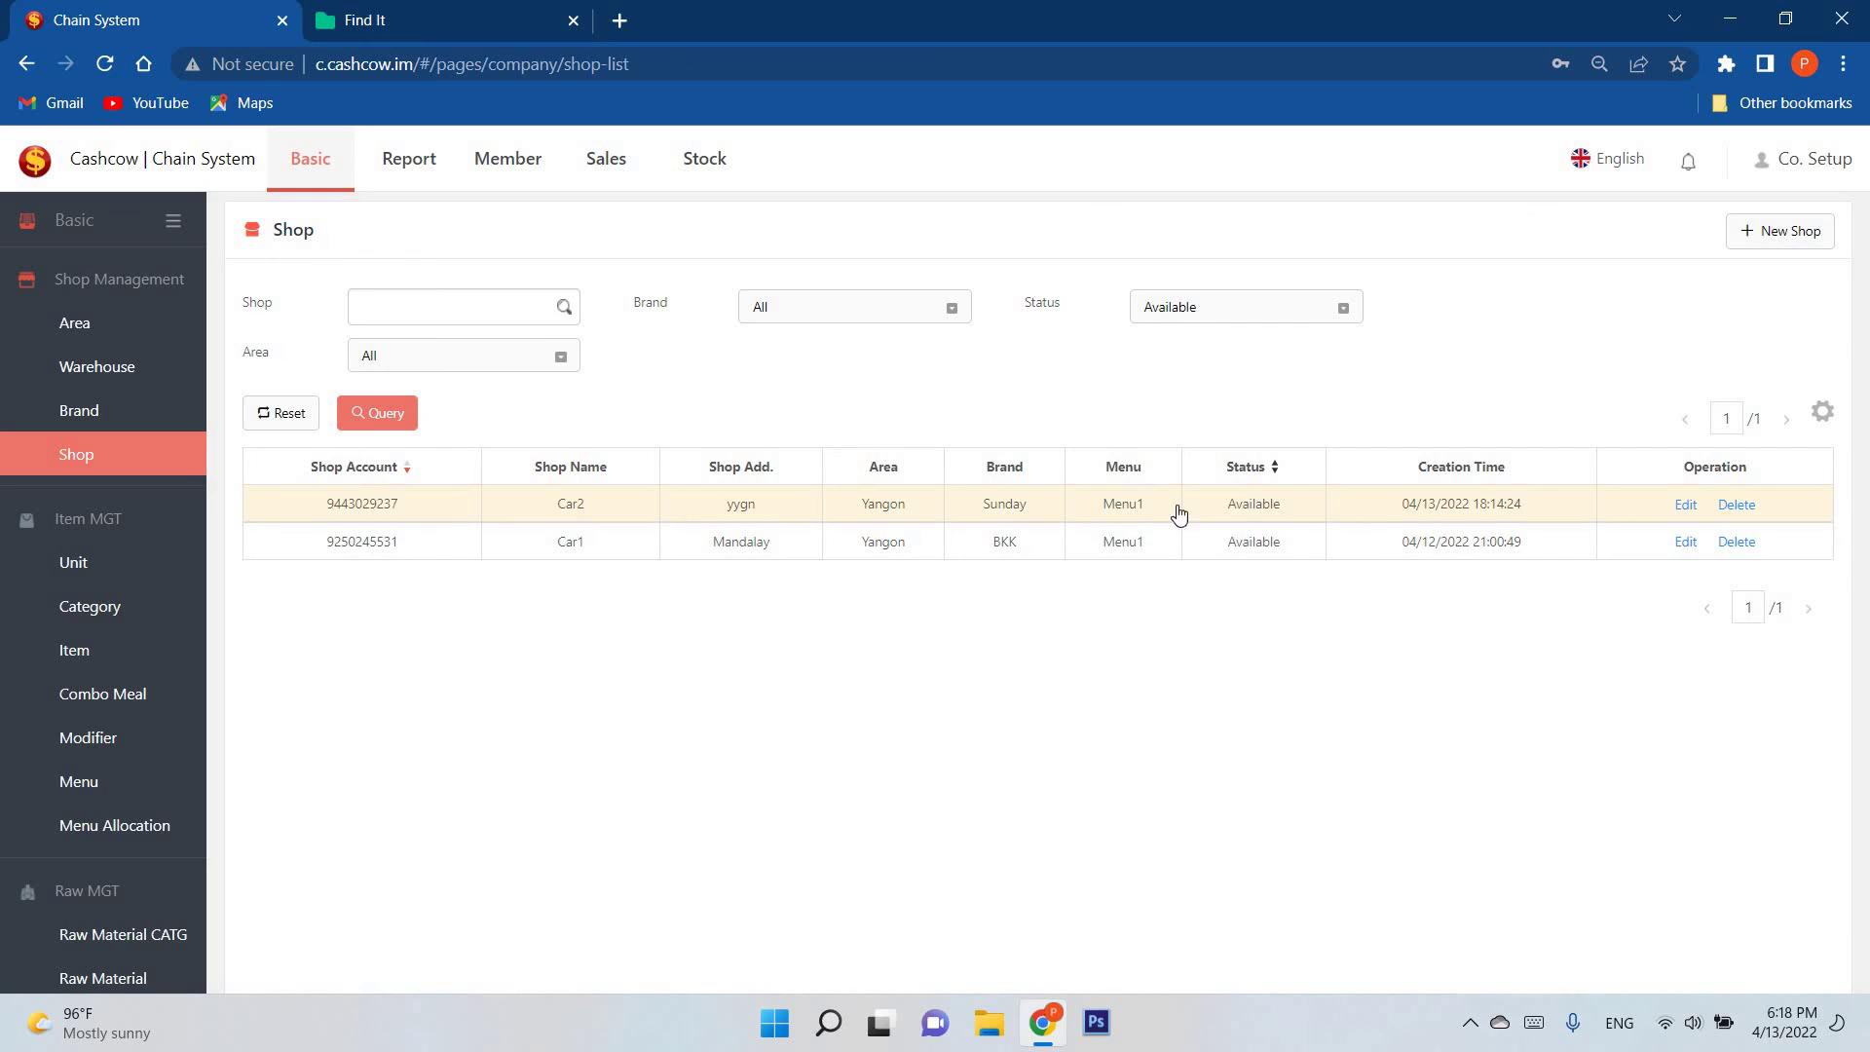
pyautogui.click(1008, 548)
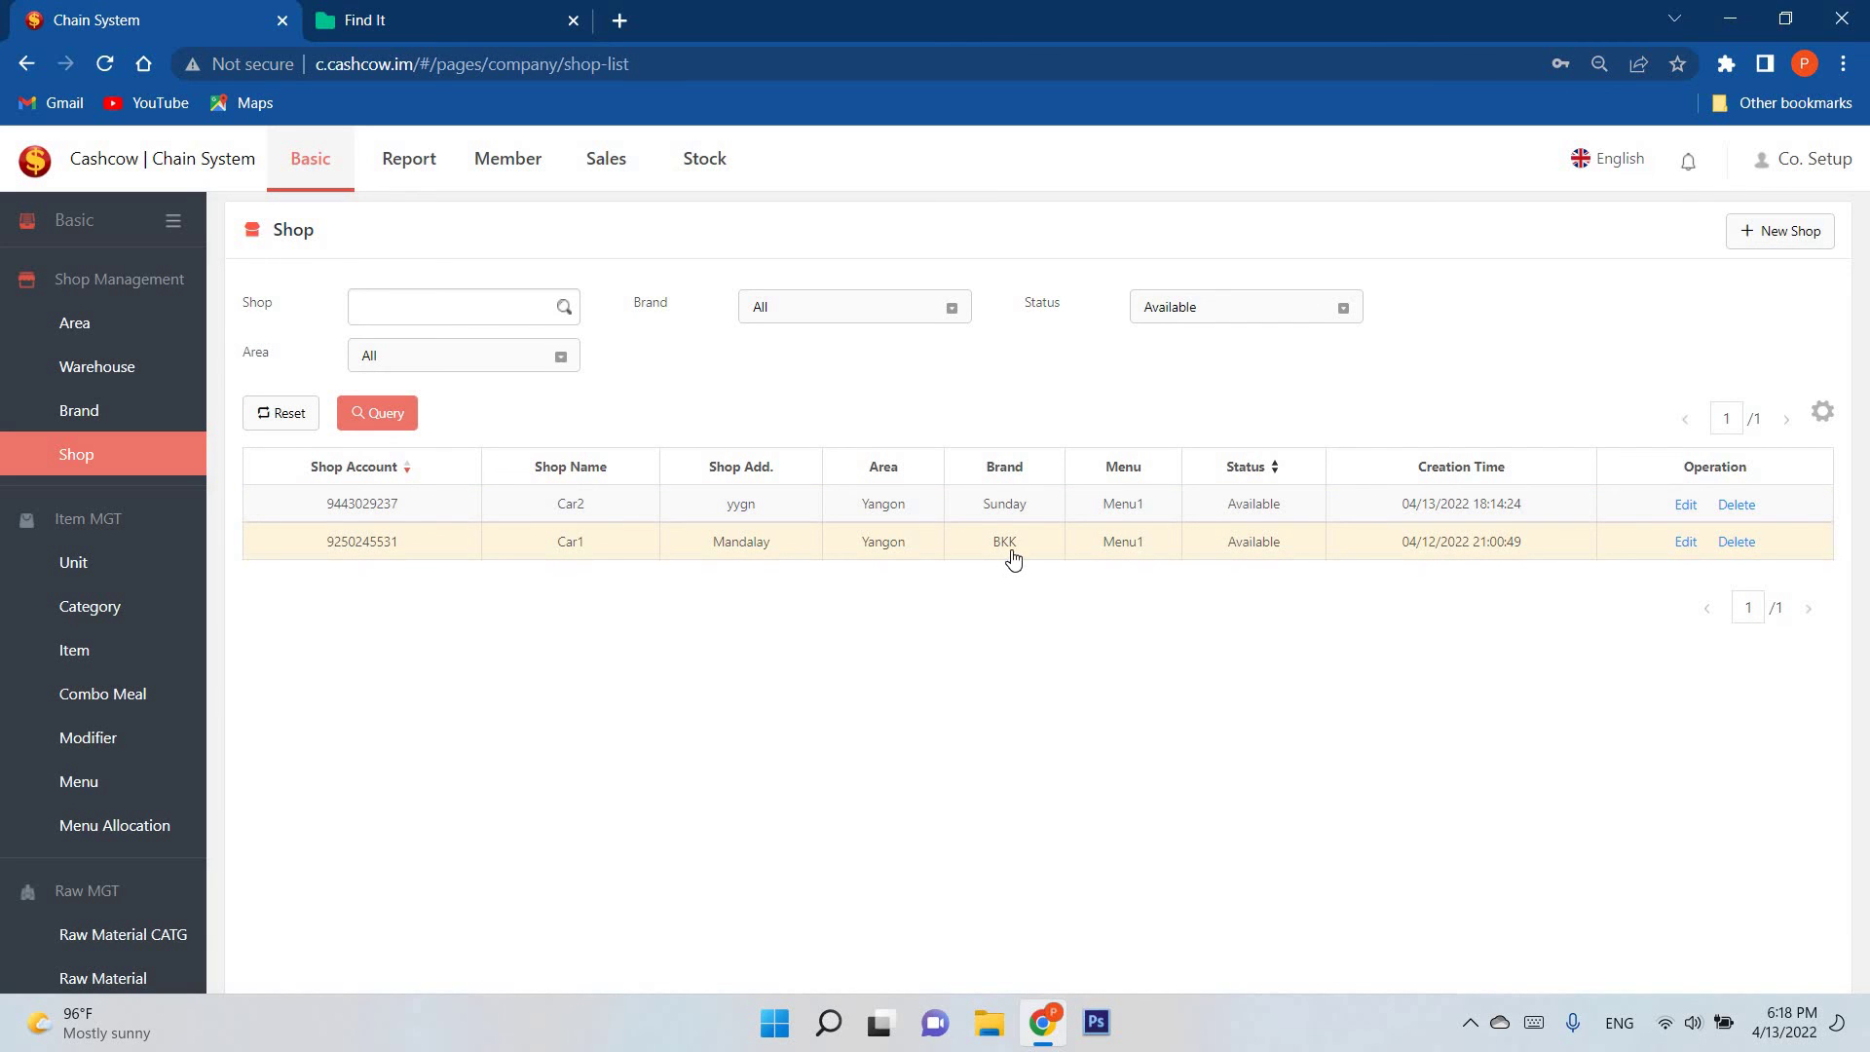